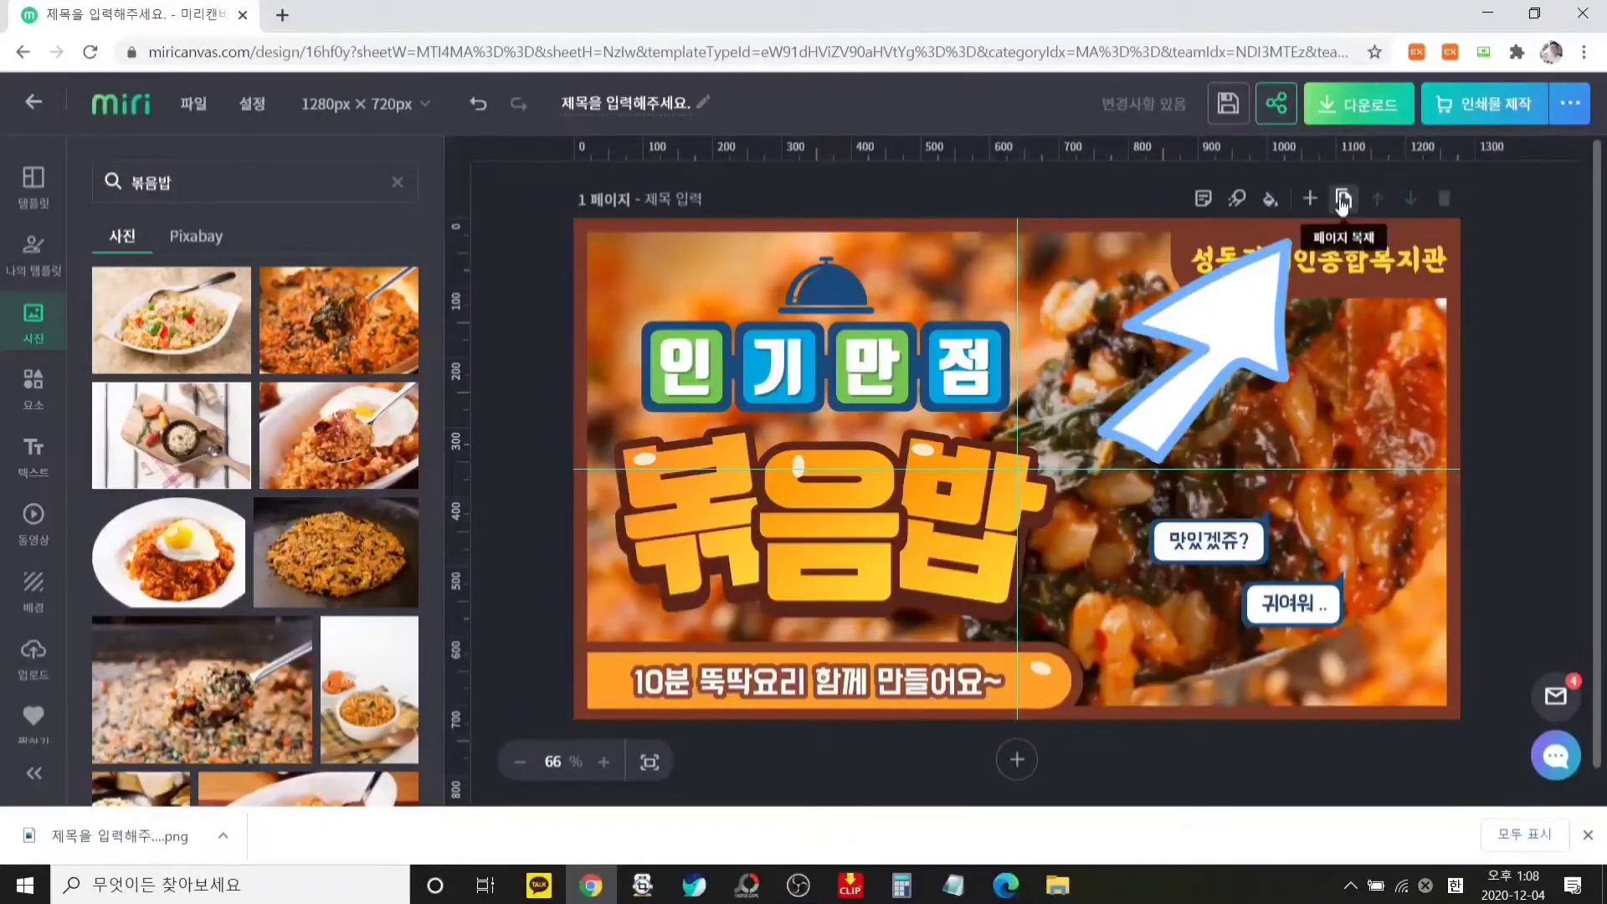
Insert a new blank page 2 after the fried-rice title card from the page toolbar
left_click(1342, 201)
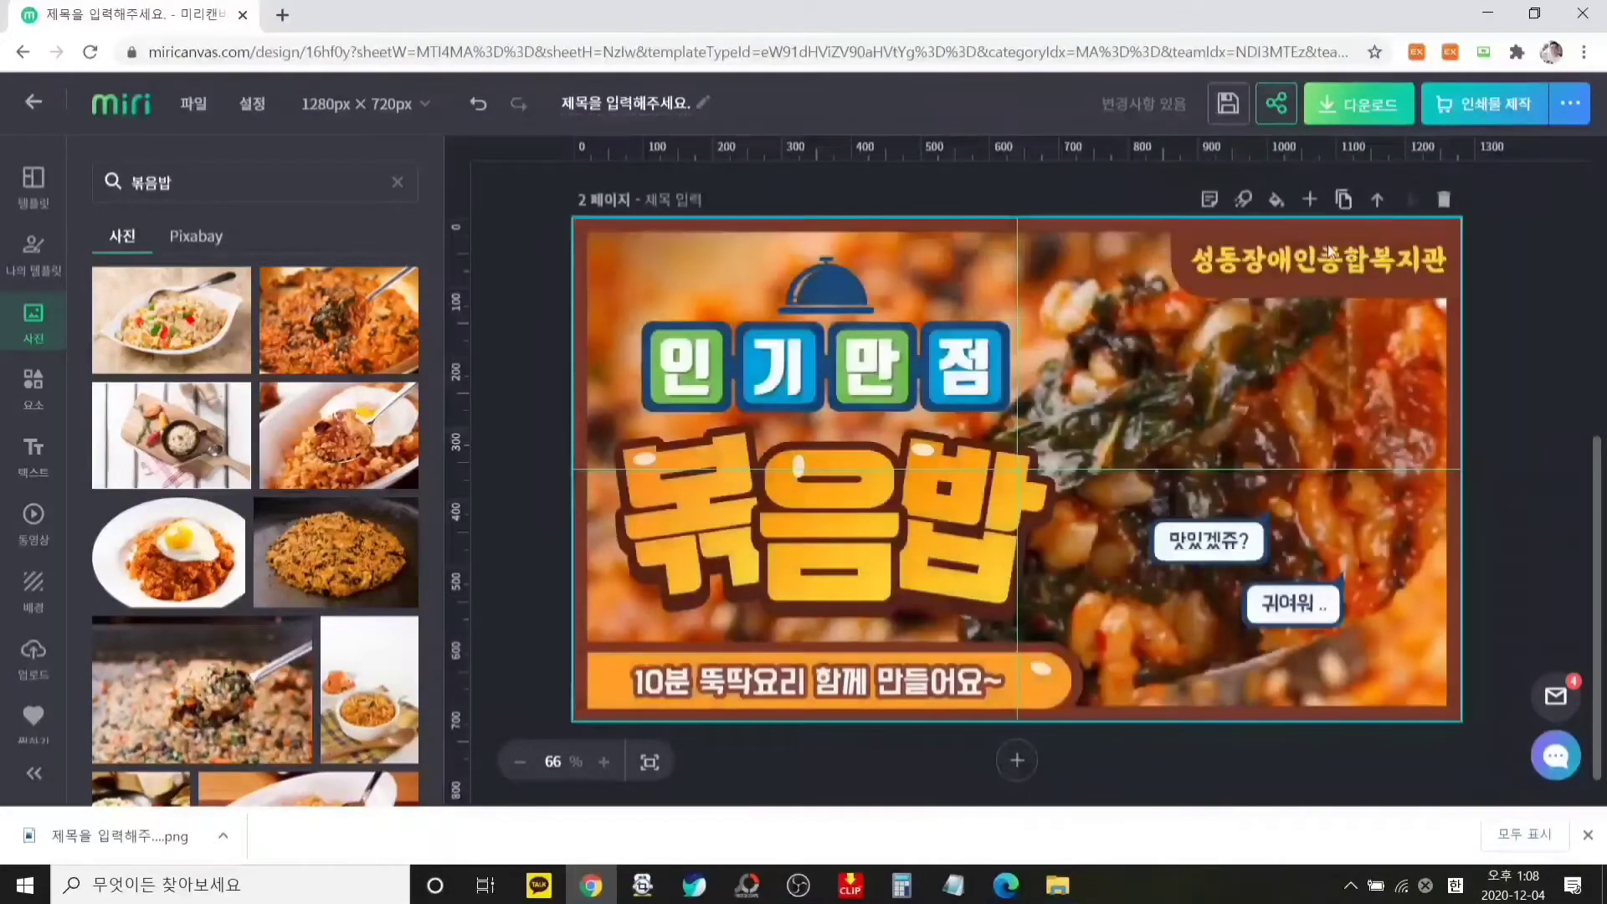
scroll(1343, 309, "down", 3)
scroll(1342, 310, "down", 4)
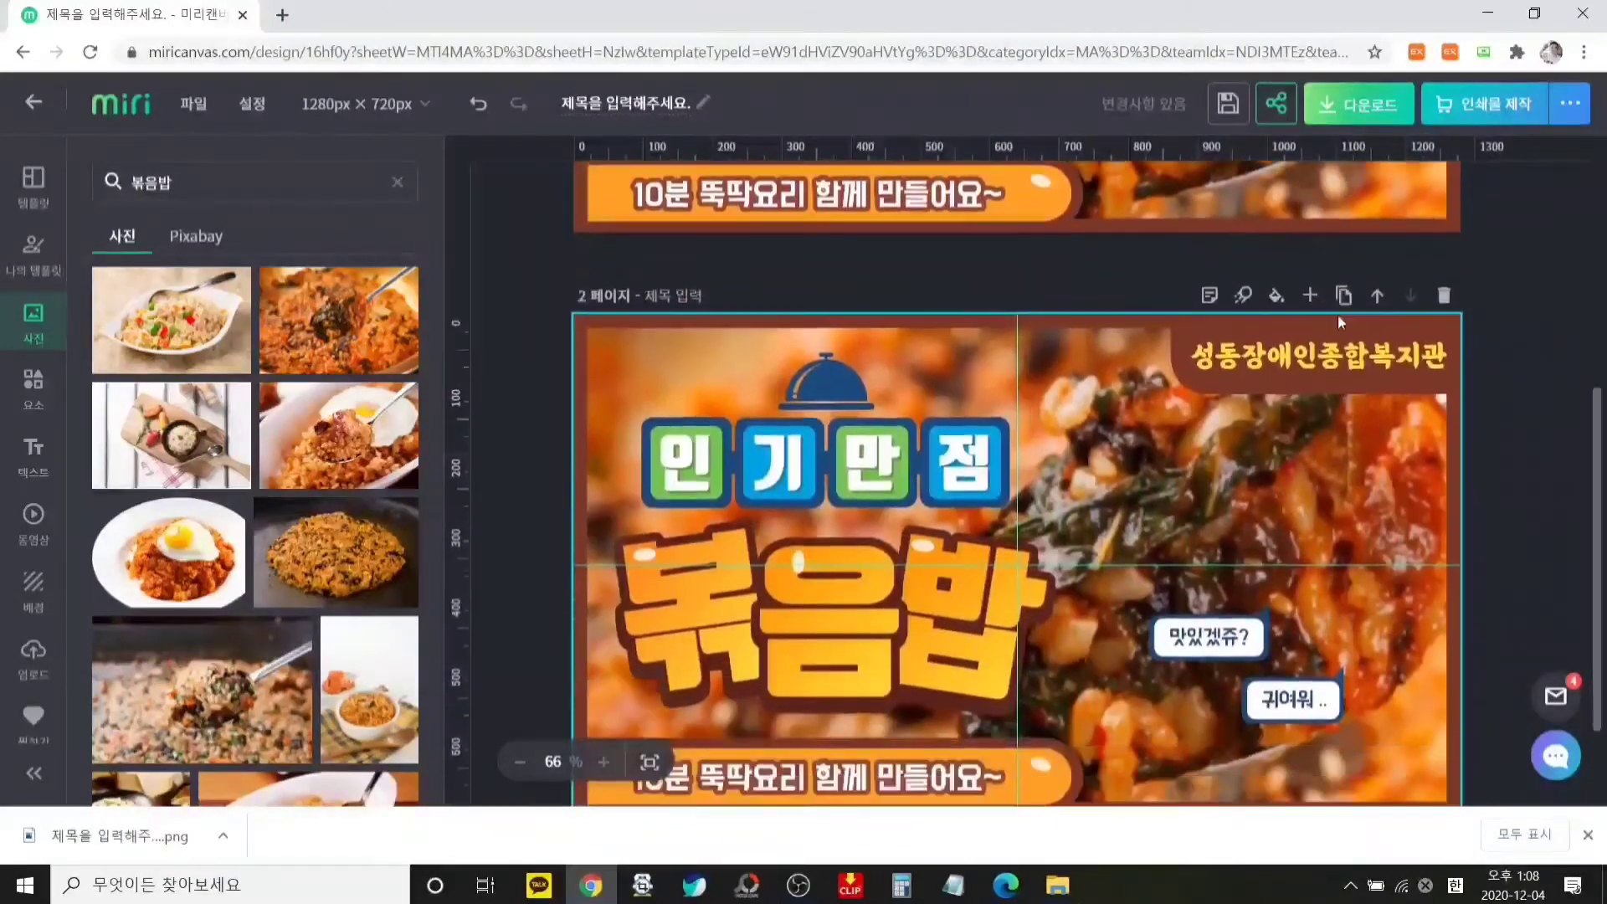
scroll(1274, 430, "up", 7)
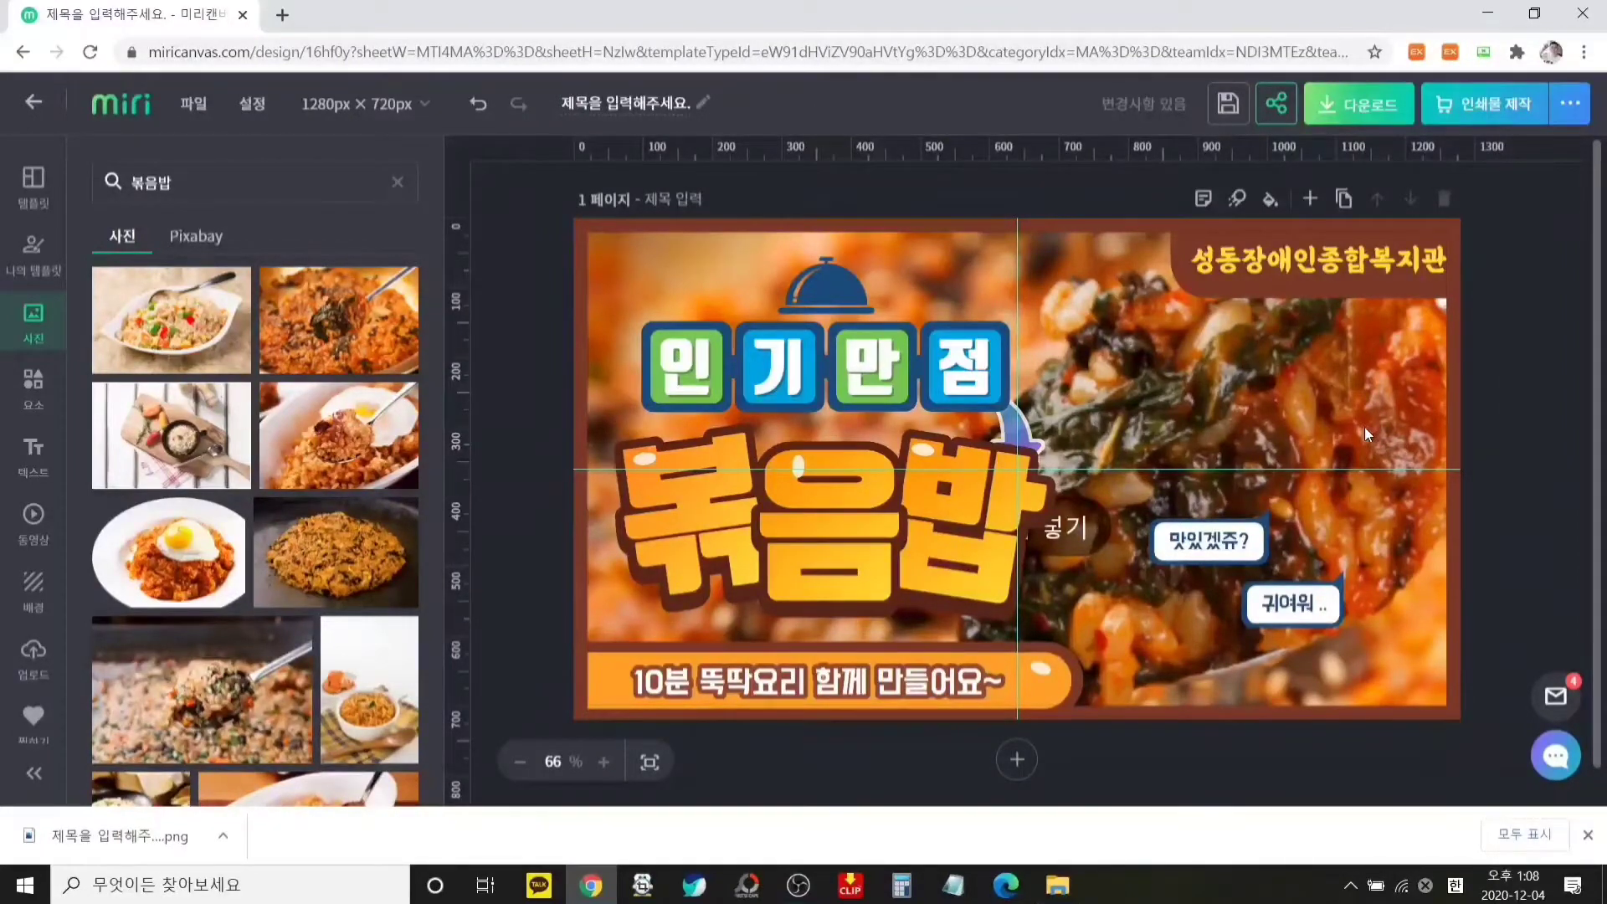
left_click(1311, 201)
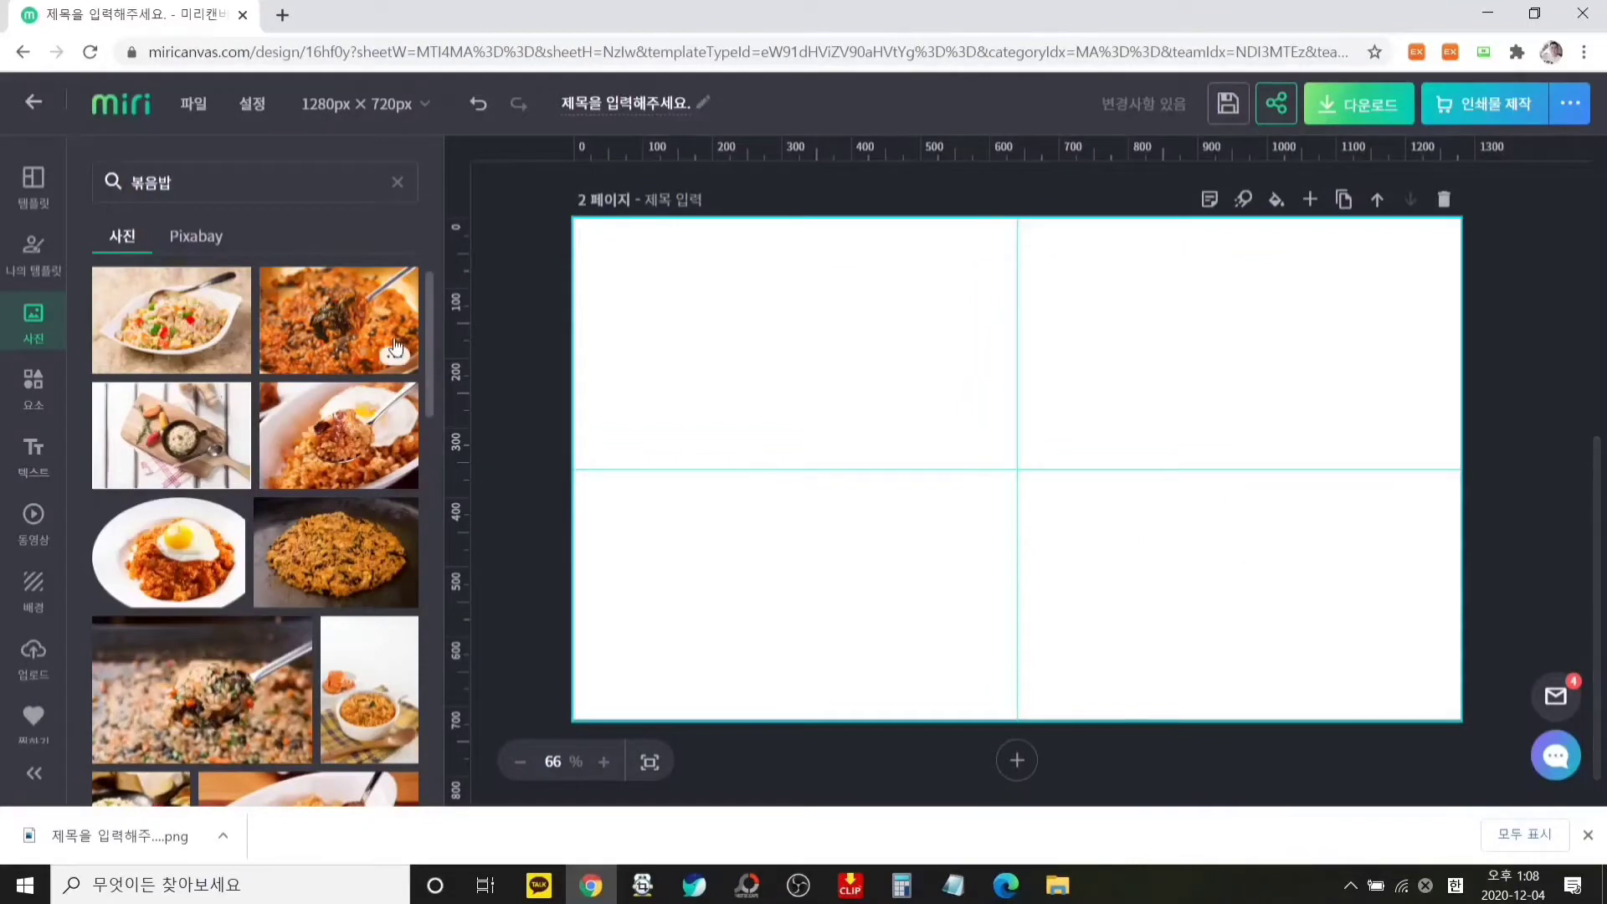
Search the template library for 교육
left_click(34, 184)
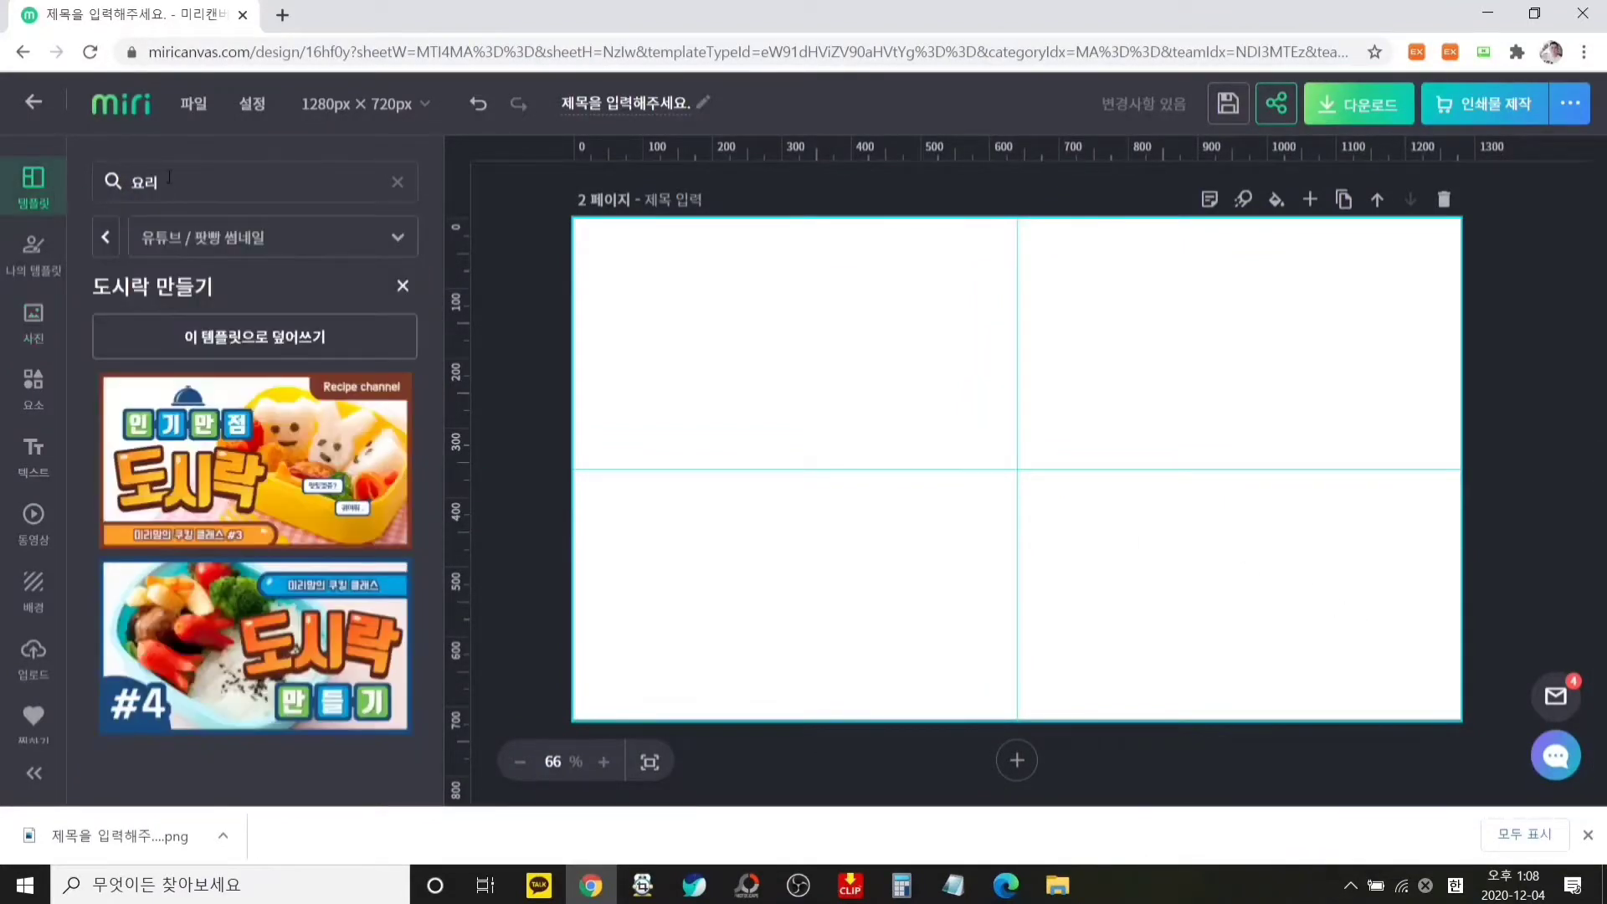
left_click(239, 182)
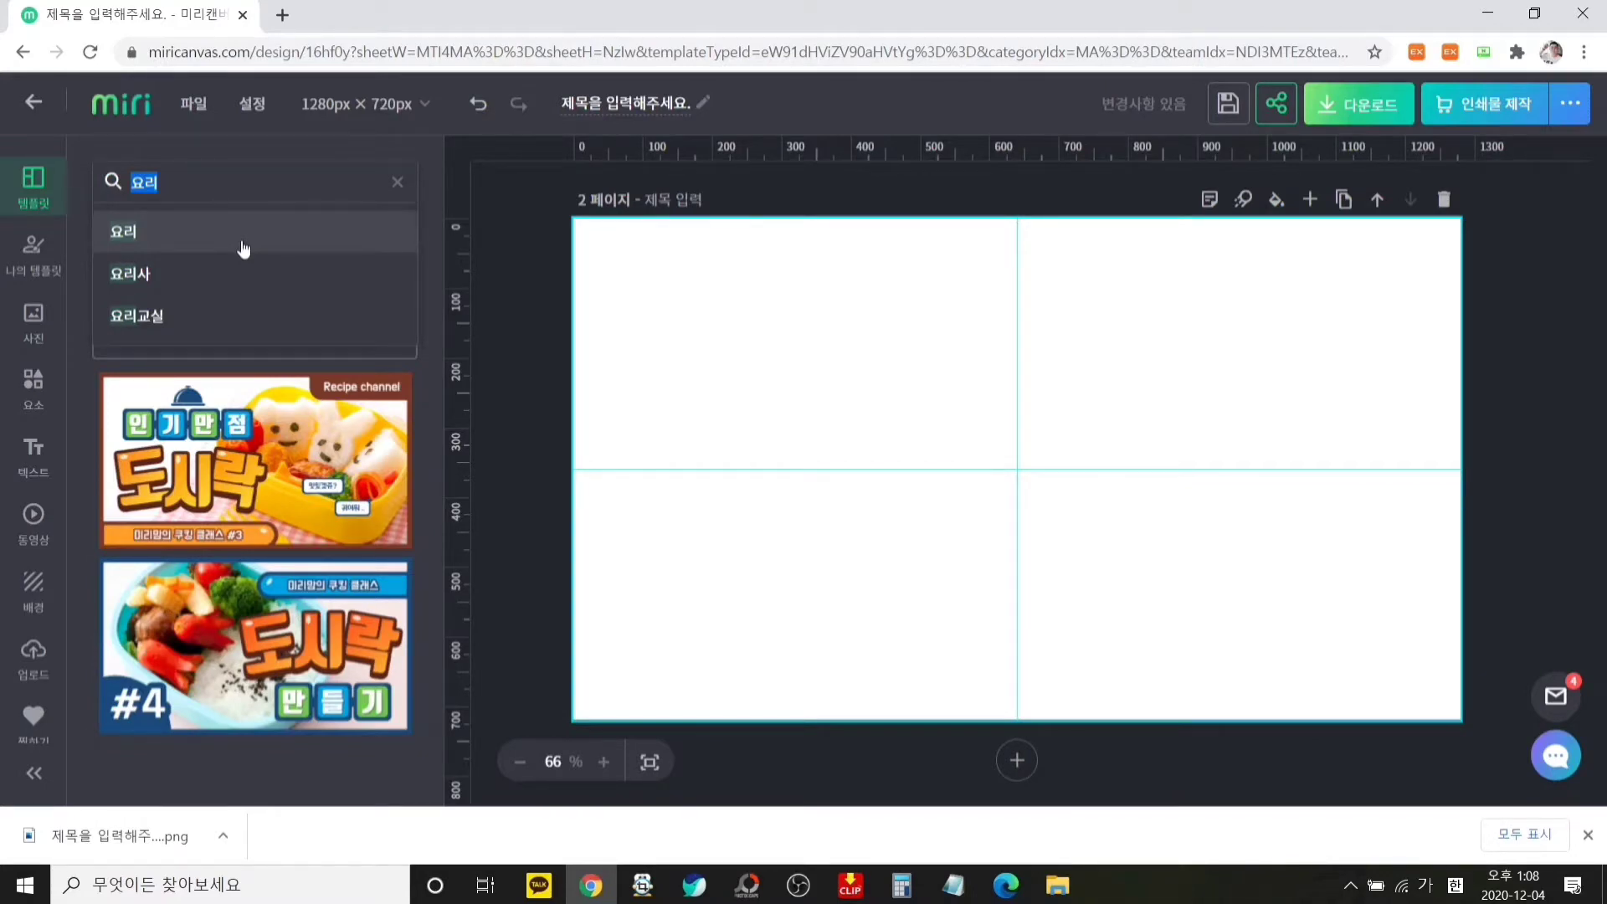
type("교육")
left_click(243, 249)
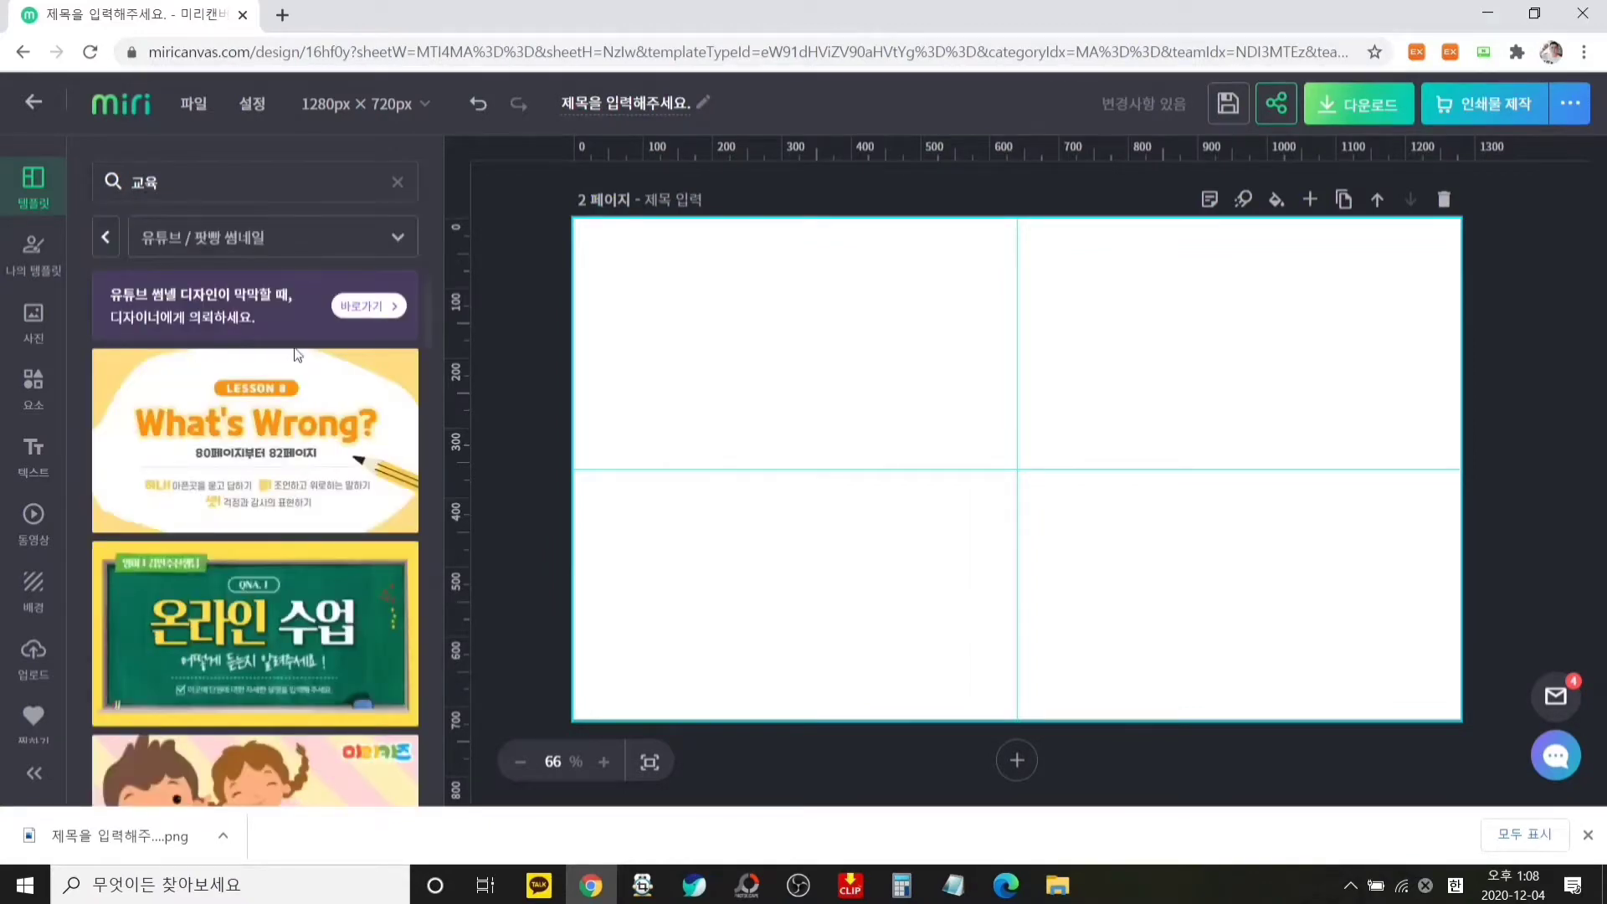
Apply the first 온라인수업 page, headlined 수업주제를 적어주세요, to blank page 2
scroll(371, 494, "down", 4)
scroll(371, 494, "down", 8)
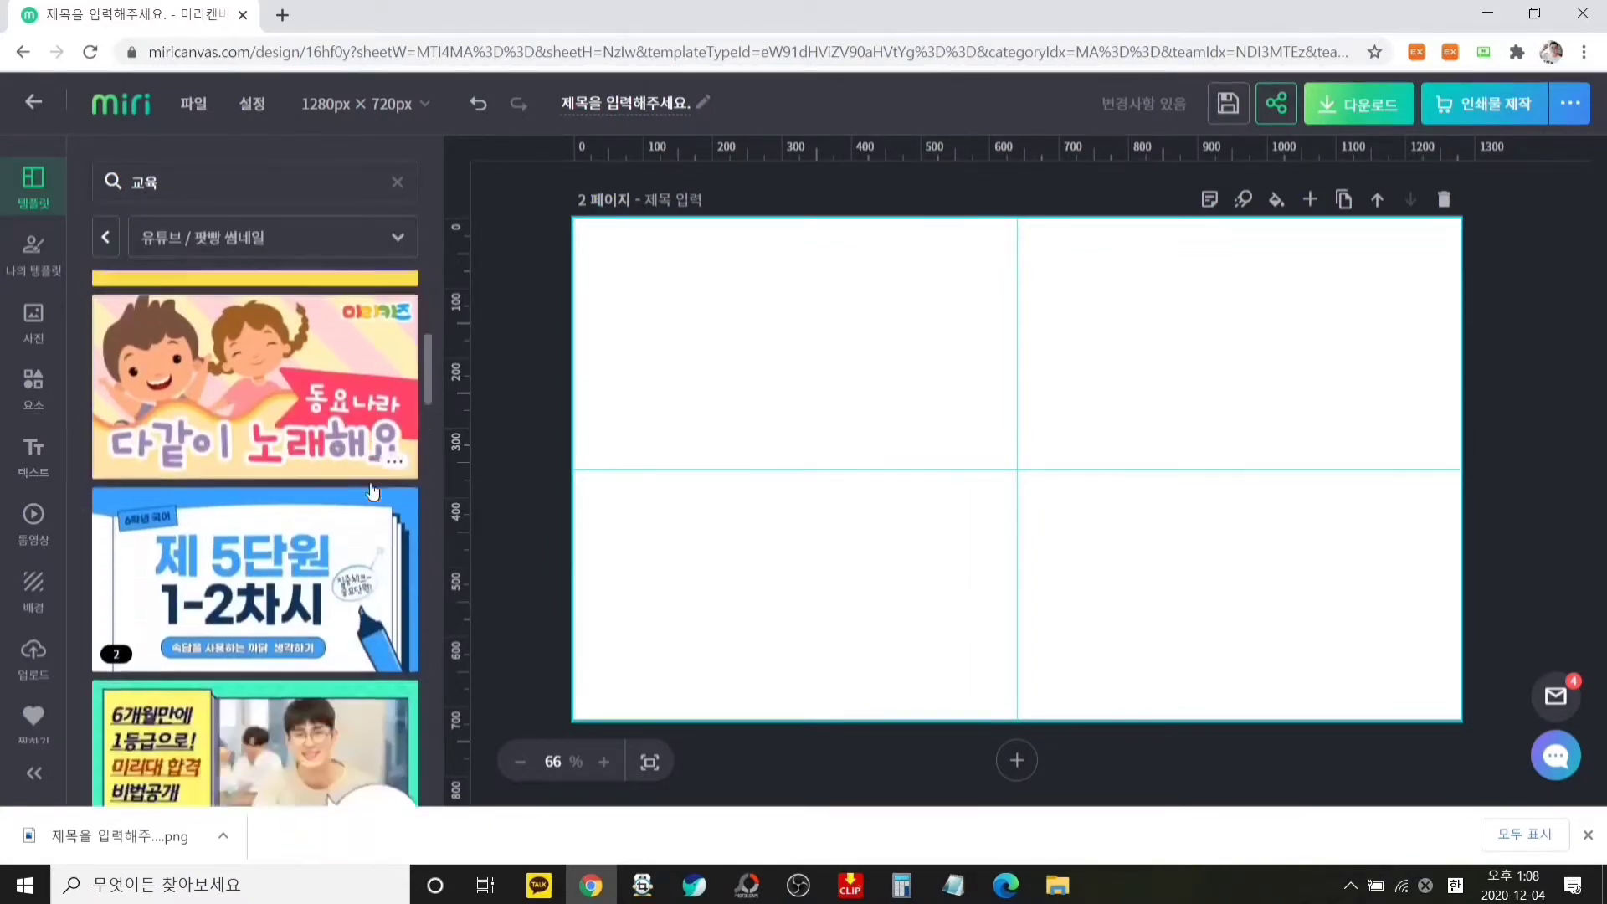
scroll(374, 490, "down", 4)
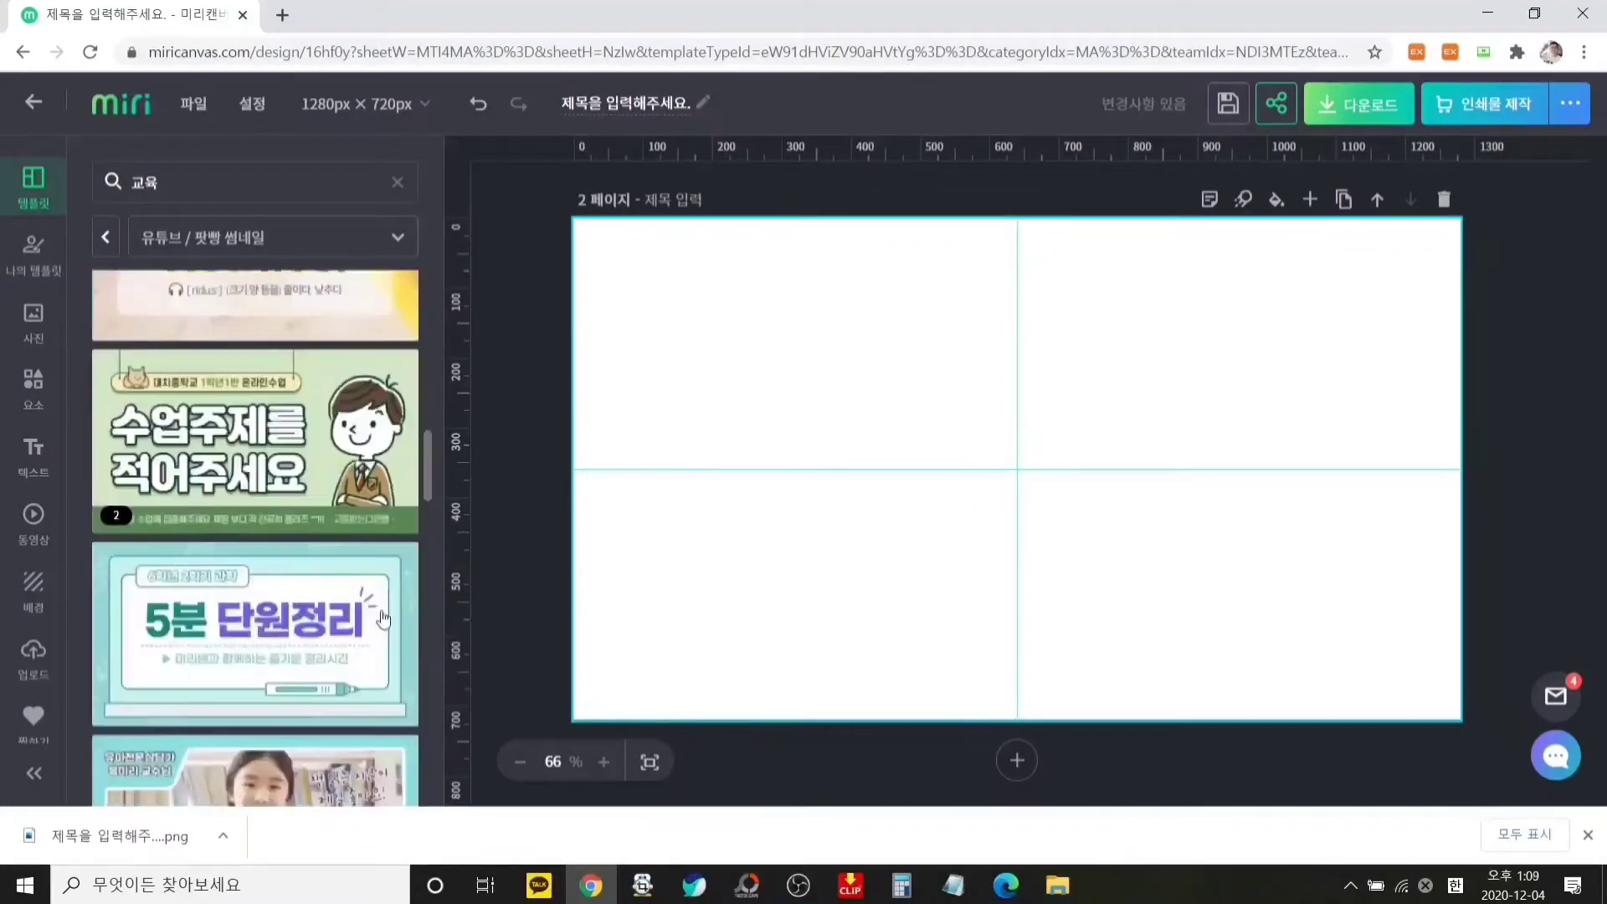
left_click(325, 465)
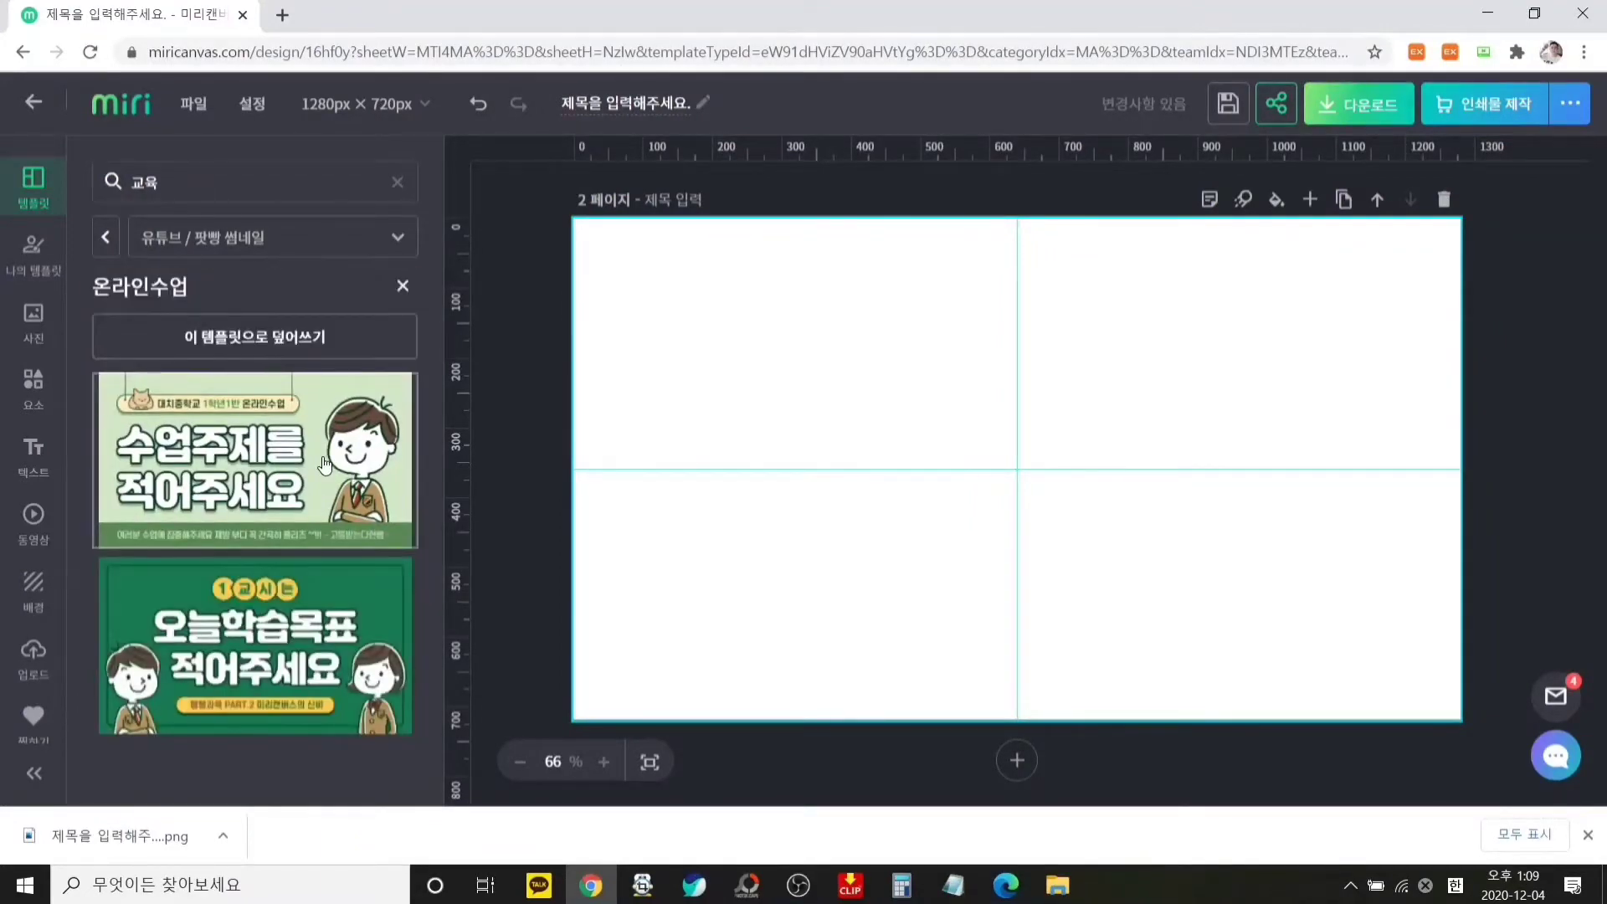
left_click(324, 465)
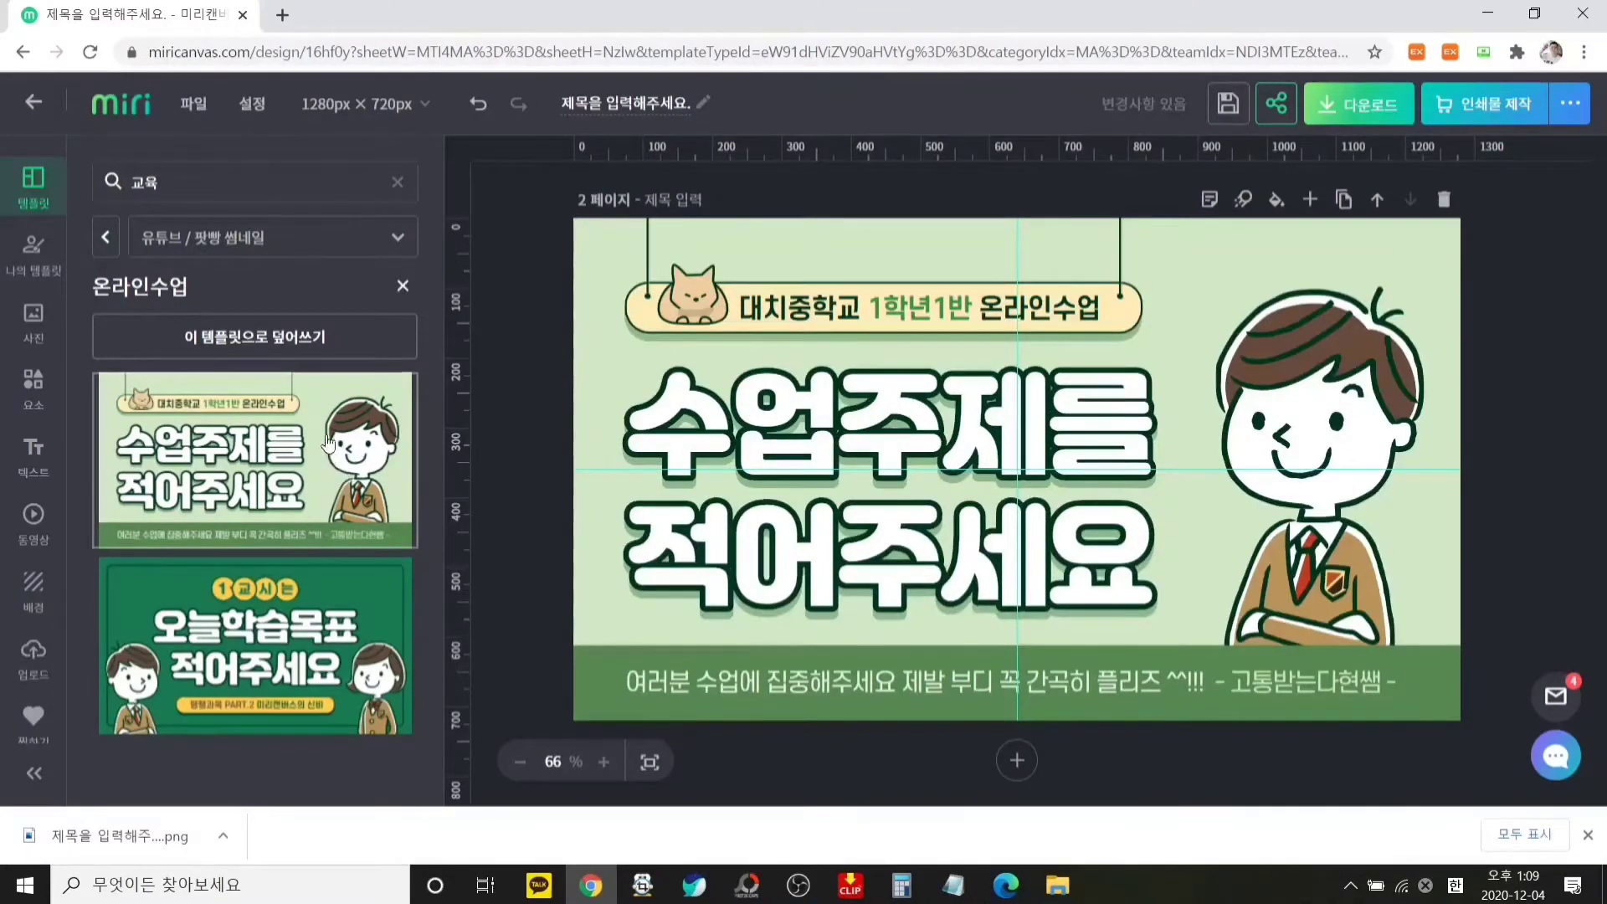
Retype the title as 장애인인식 and 개선교육!!! on two lines
double_click(997, 408)
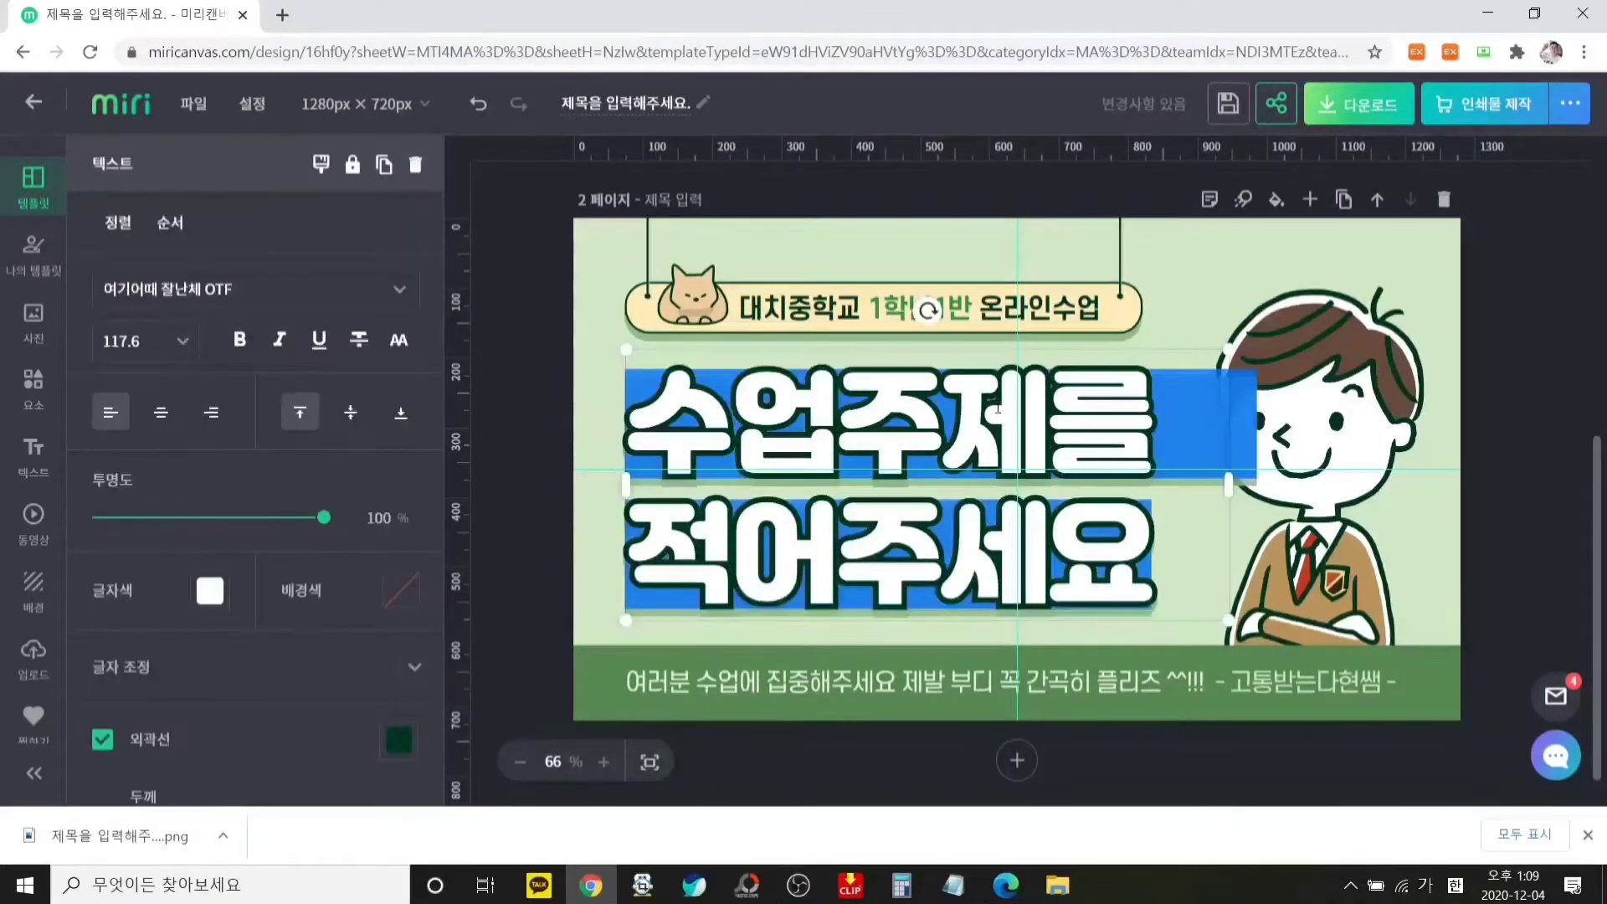
type("장애인인식")
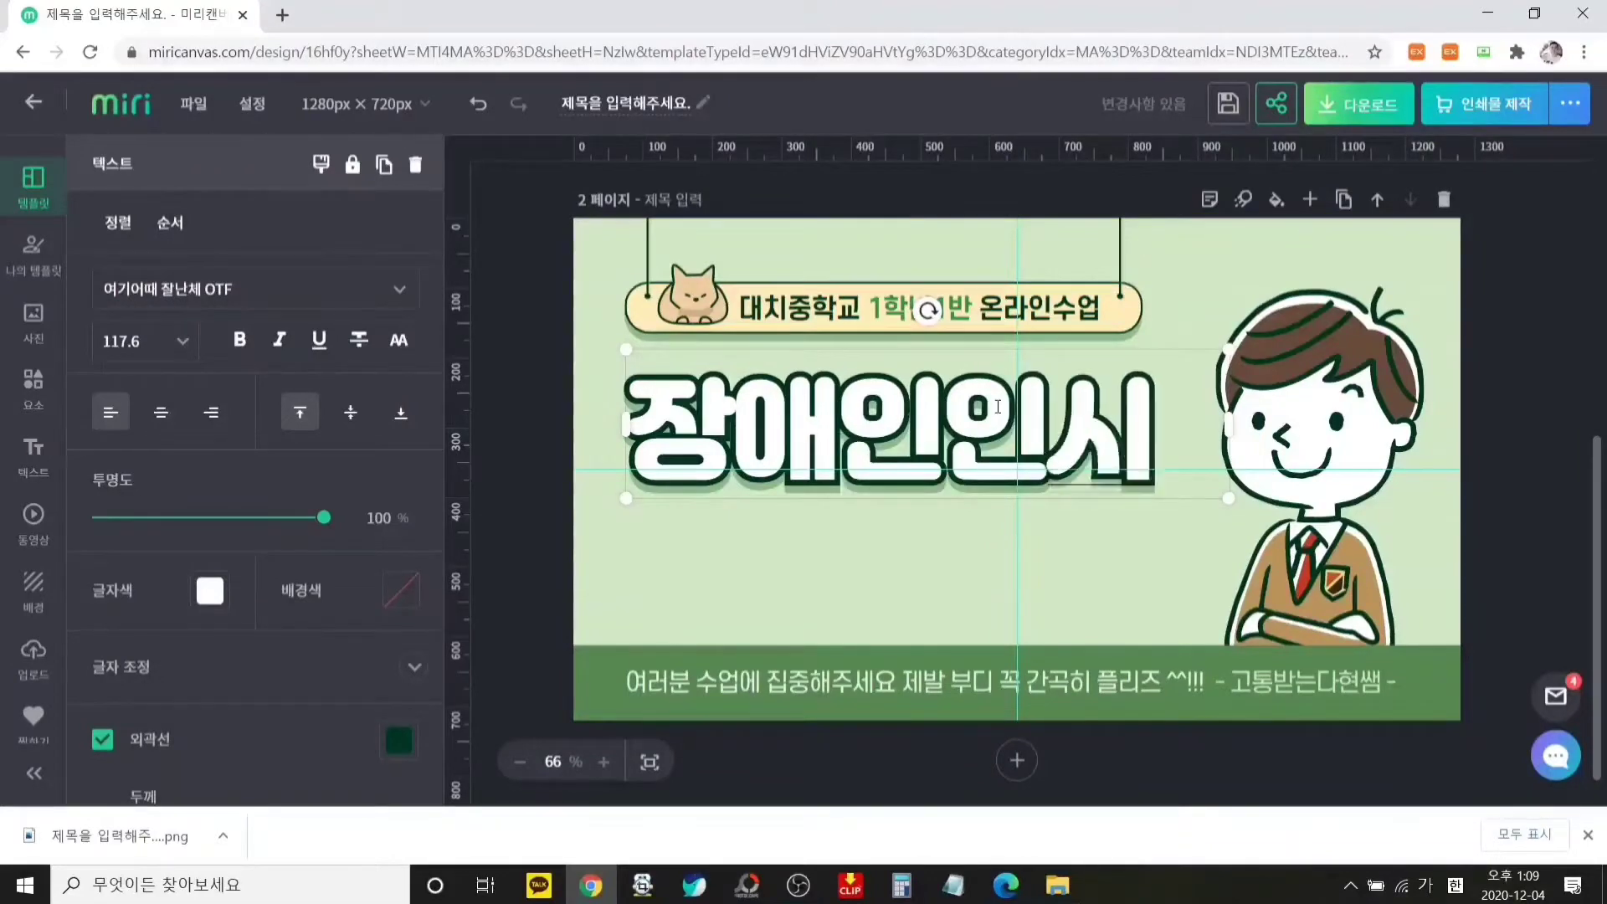
key("Return")
type("개선")
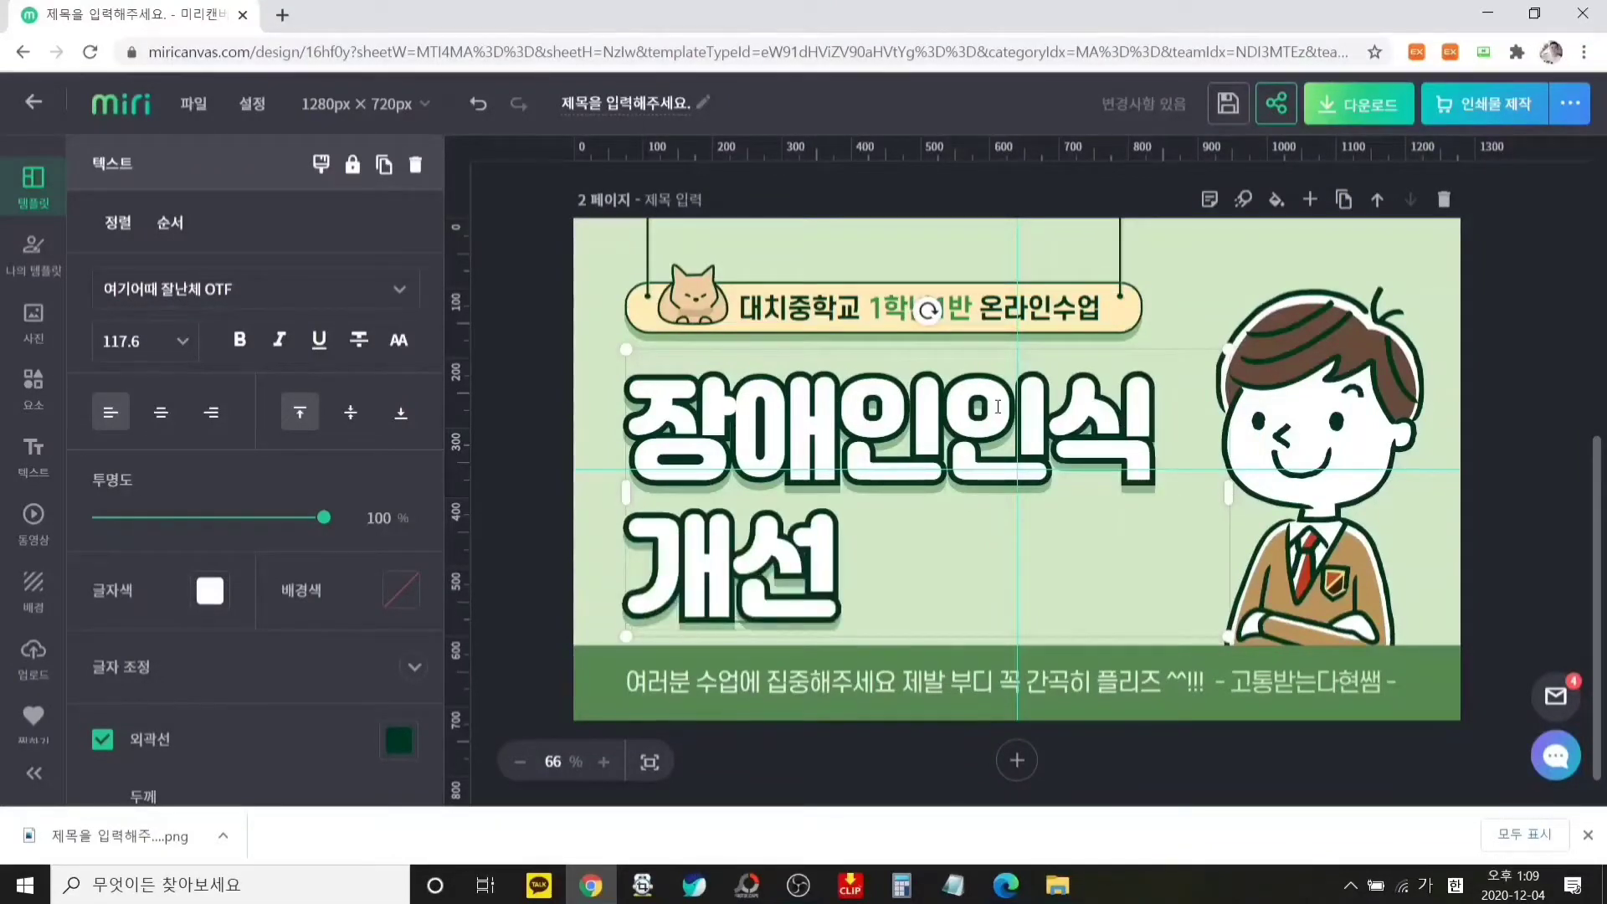
type("교육")
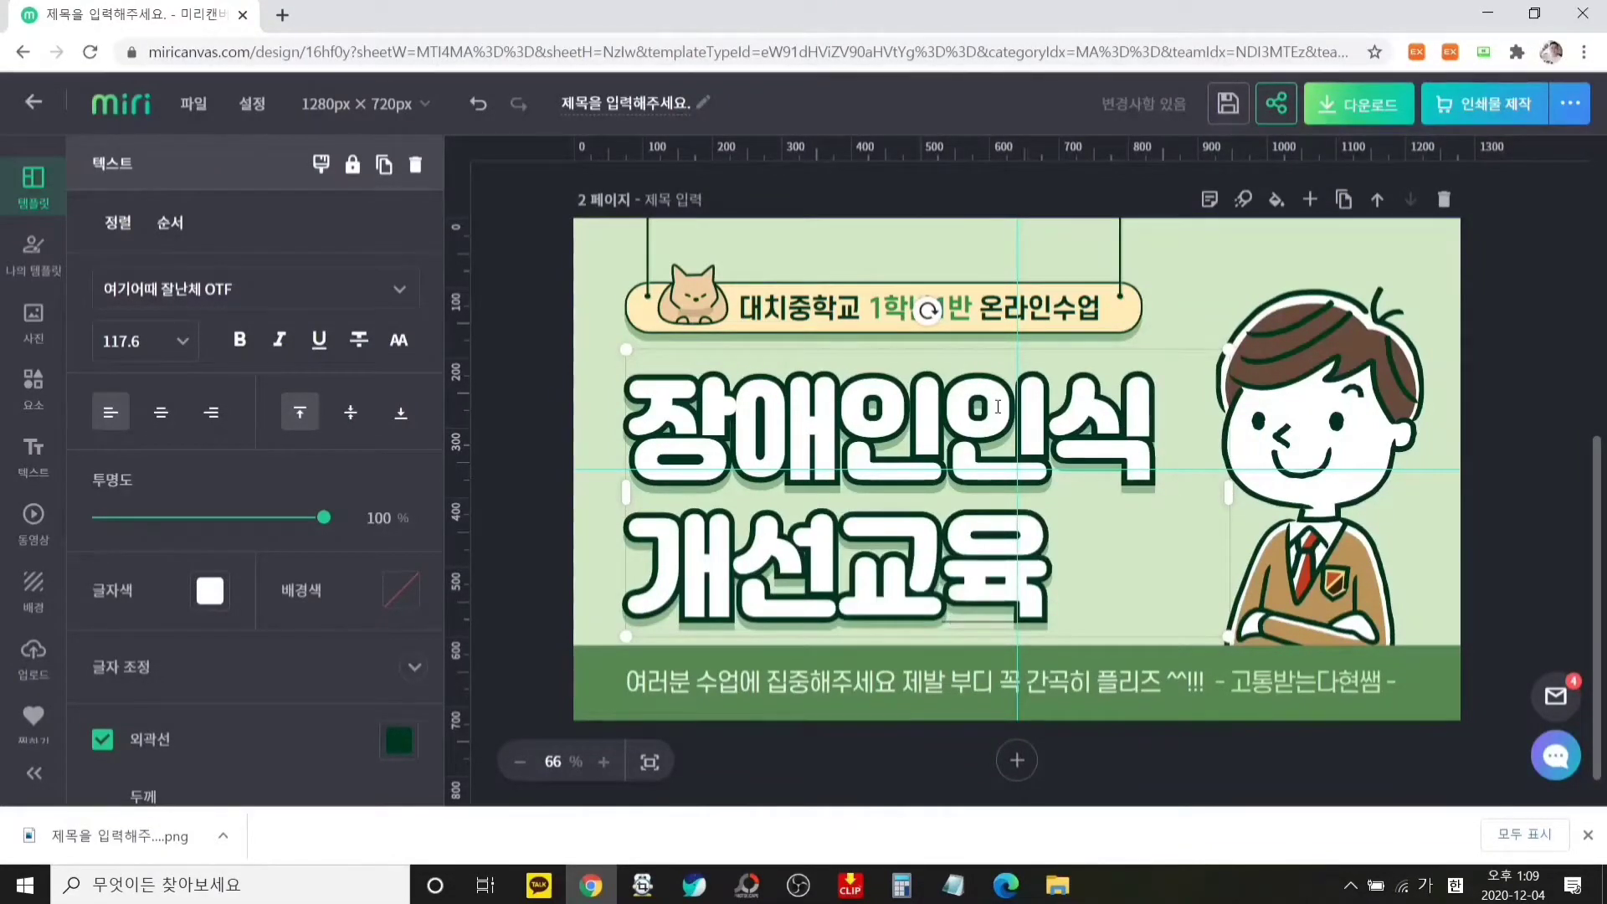
type("!!!")
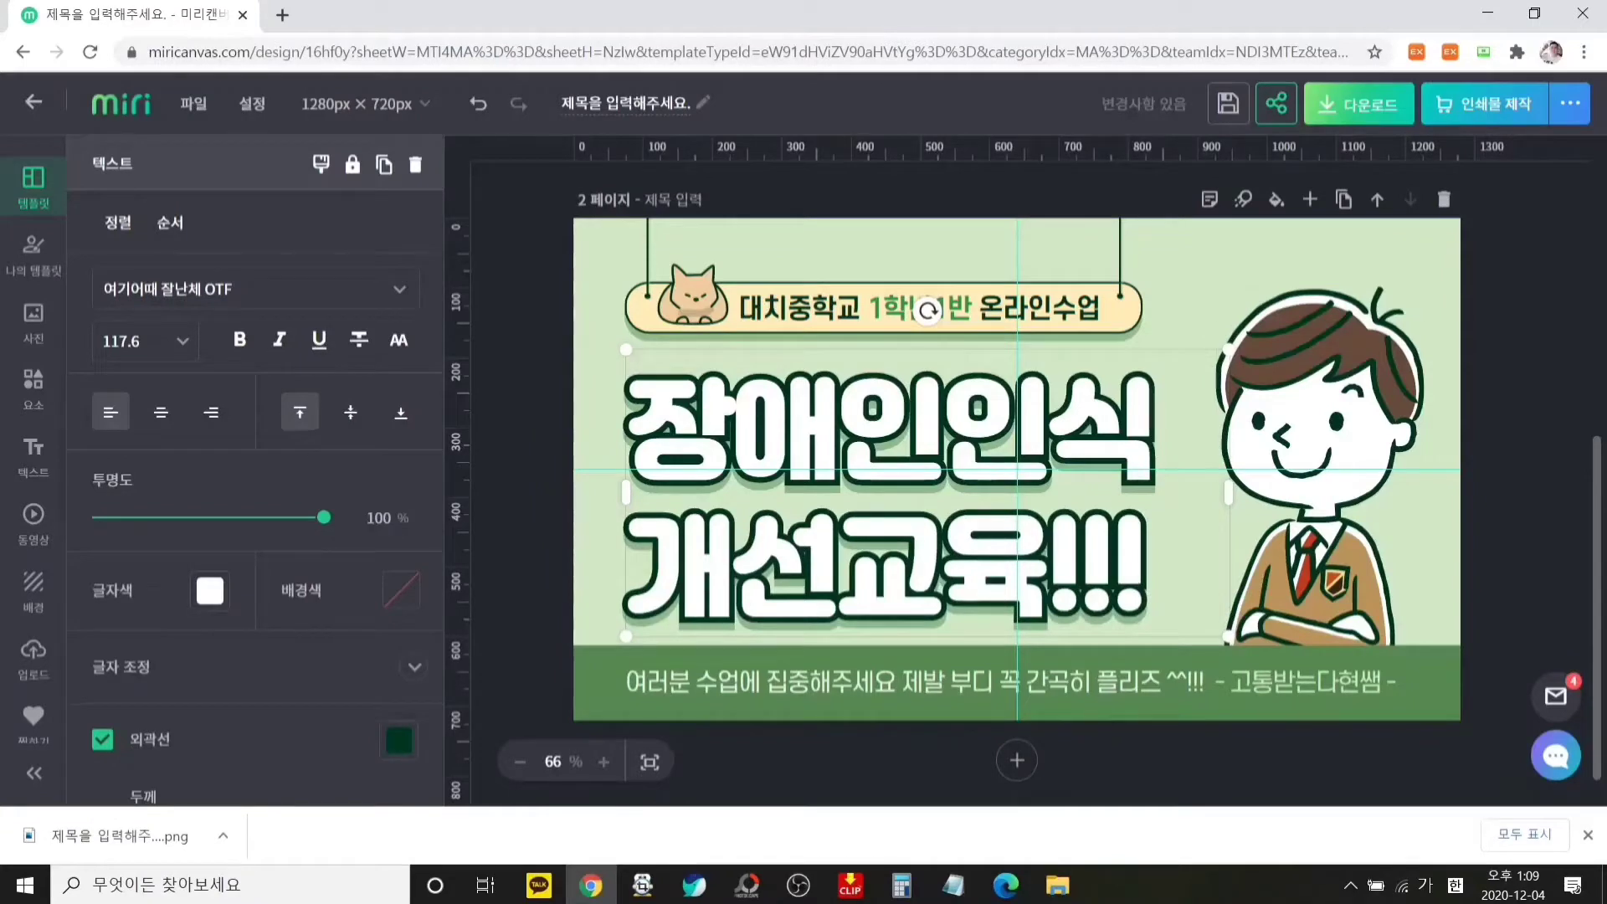
left_click(1570, 398)
Delete the boy illustration from the right side of the page
left_click(1358, 381)
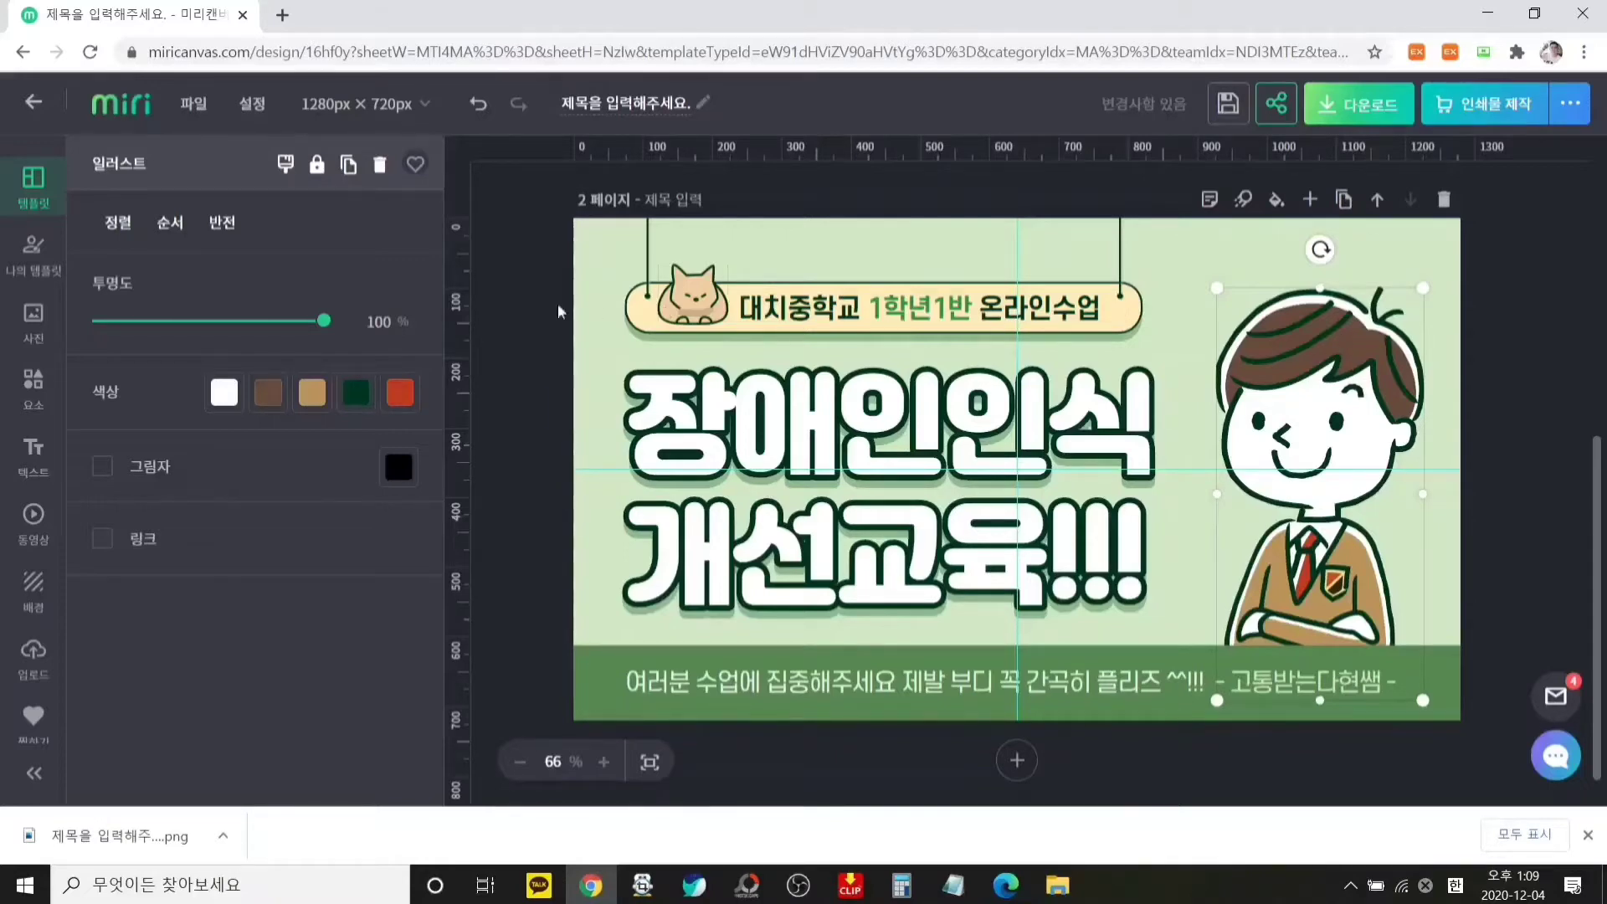
left_click(379, 164)
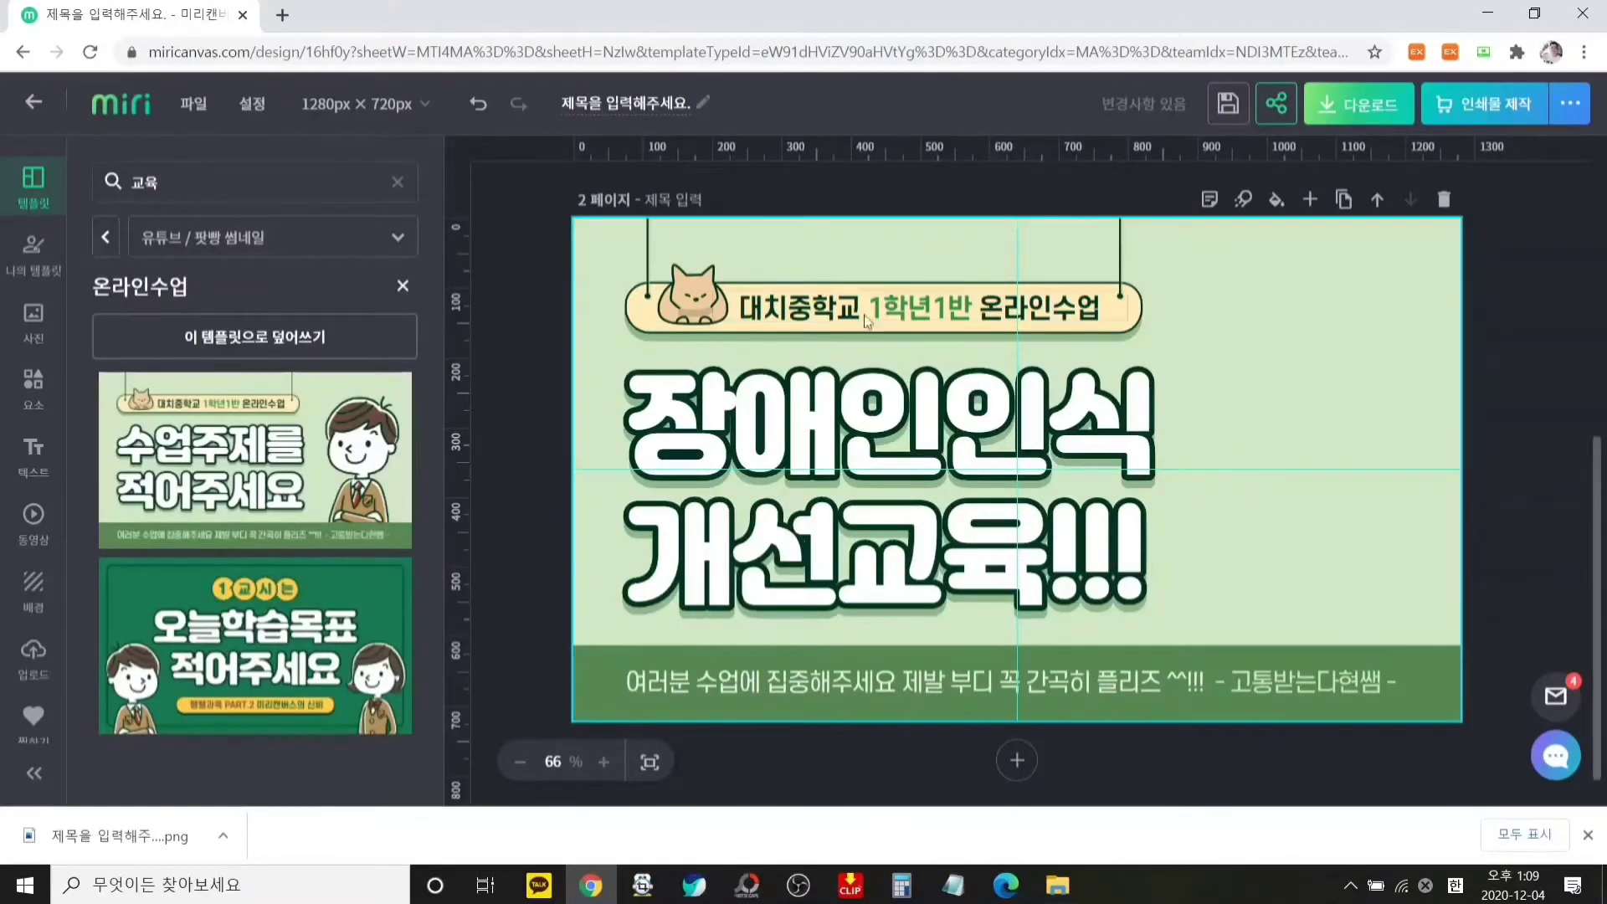
double_click(820, 314)
Replace 대치중학교 in the top banner with the welfare-centre name 성동장애인종합복지관
left_click(850, 324)
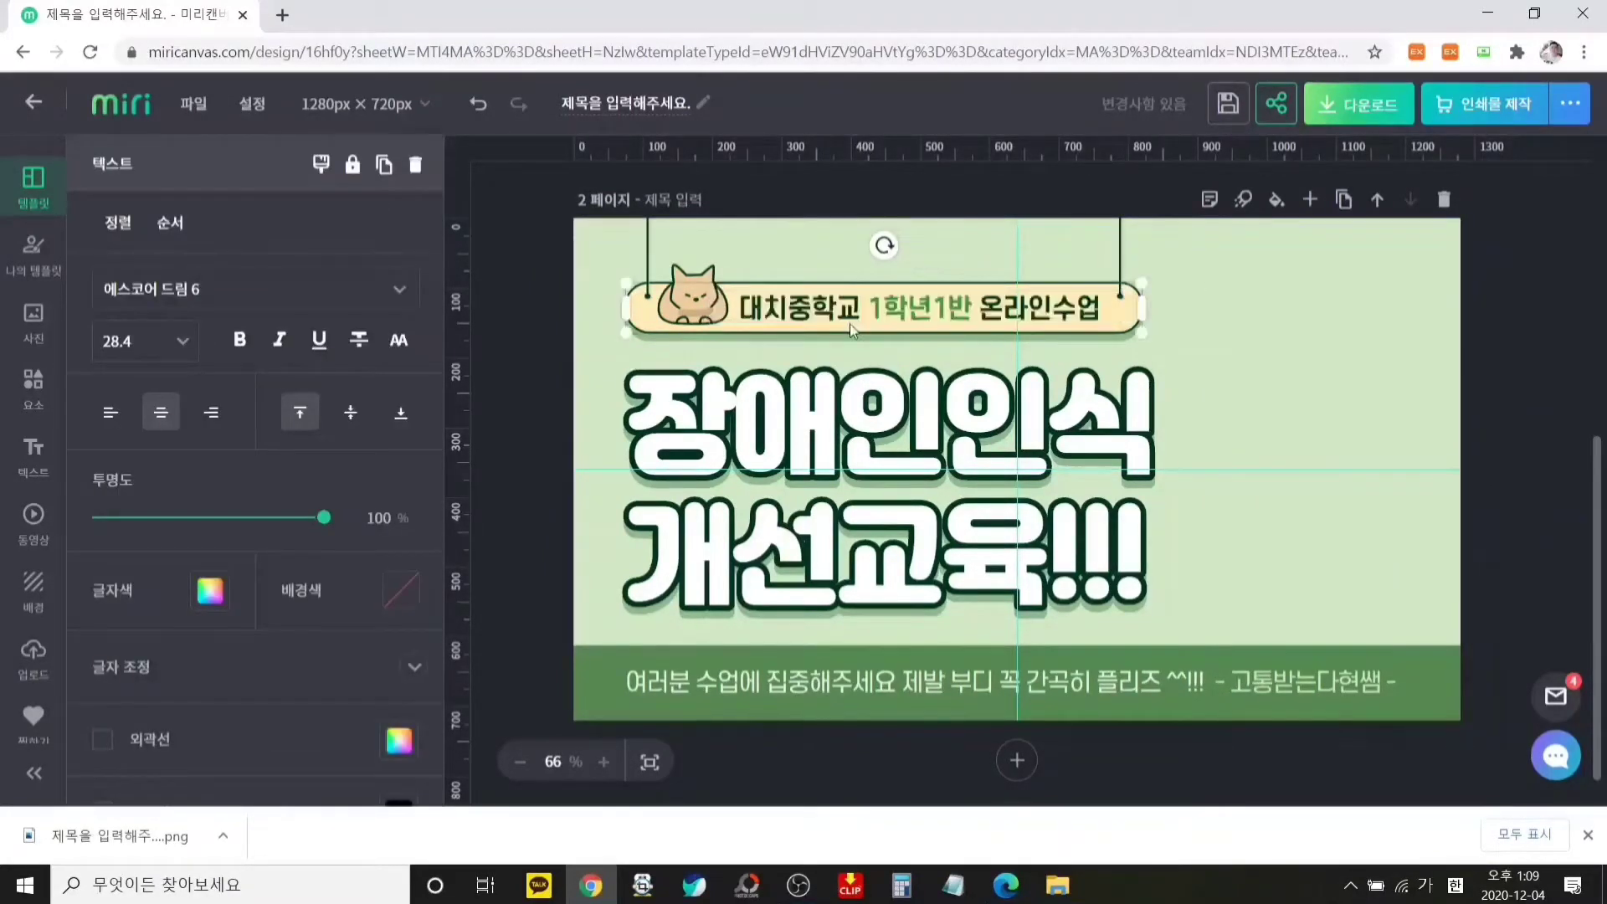
double_click(854, 314)
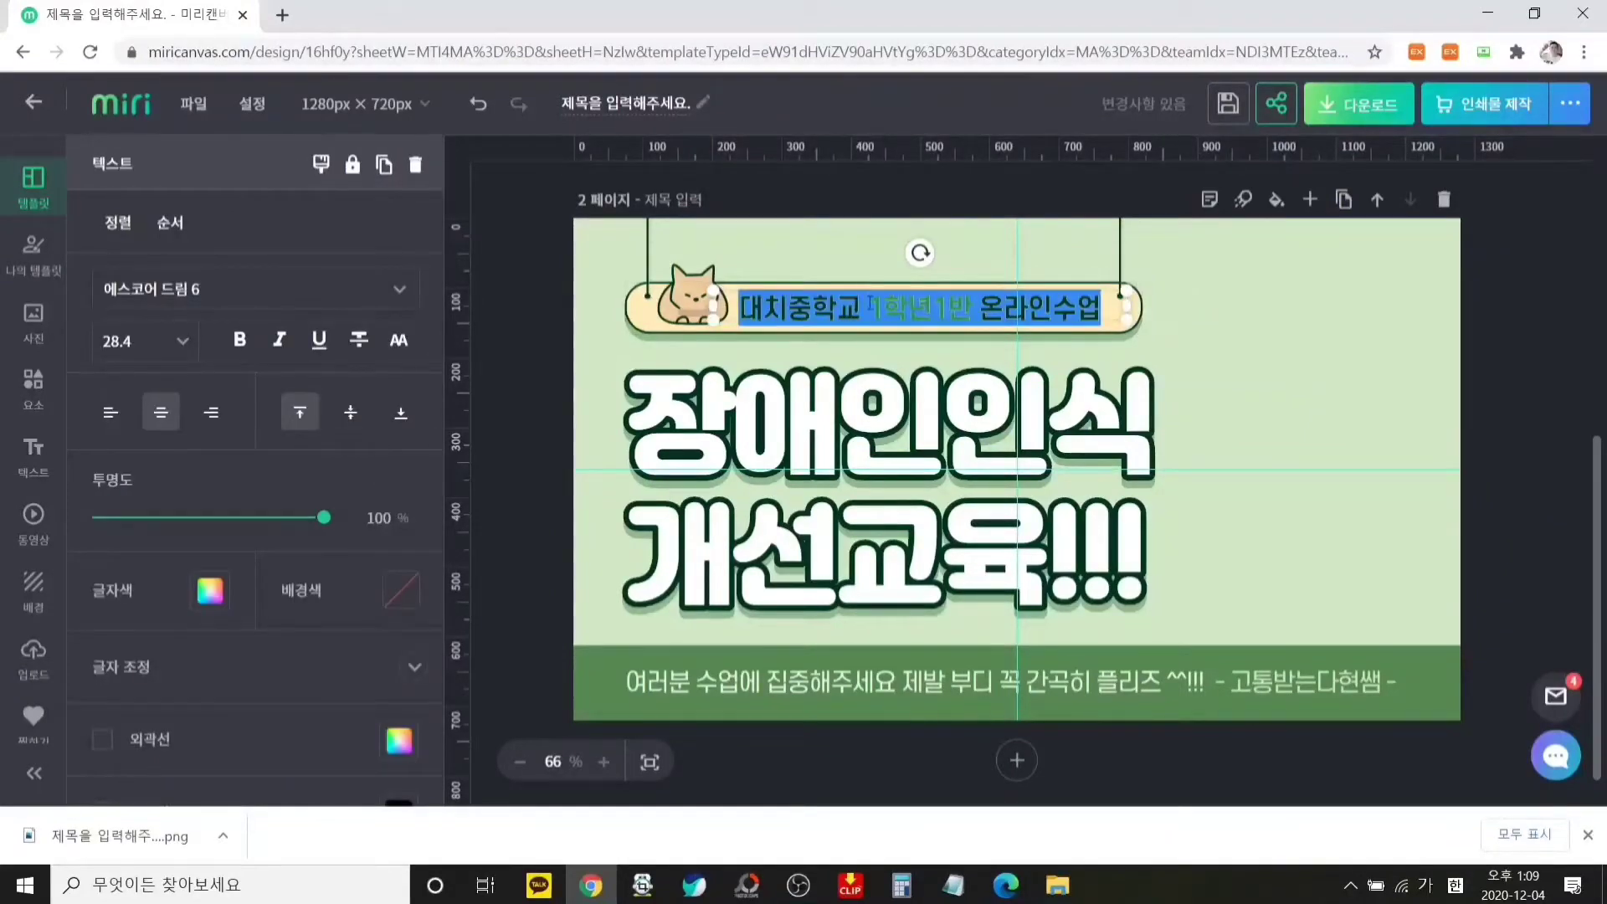
left_click(860, 303)
left_click_drag(860, 305, 751, 312)
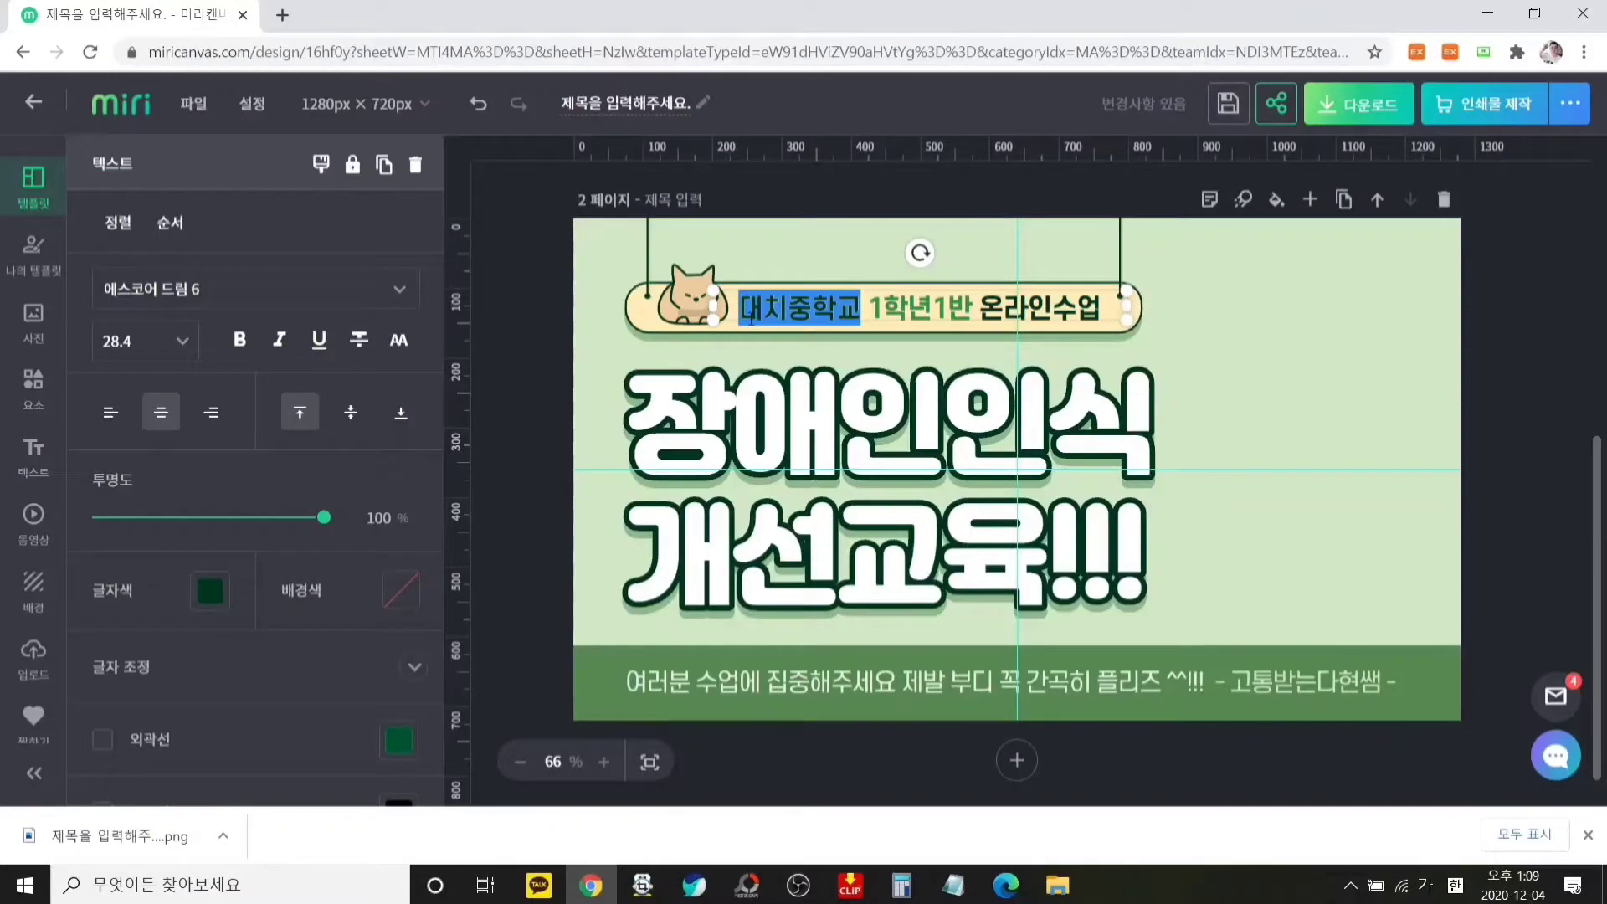
type("성동장애")
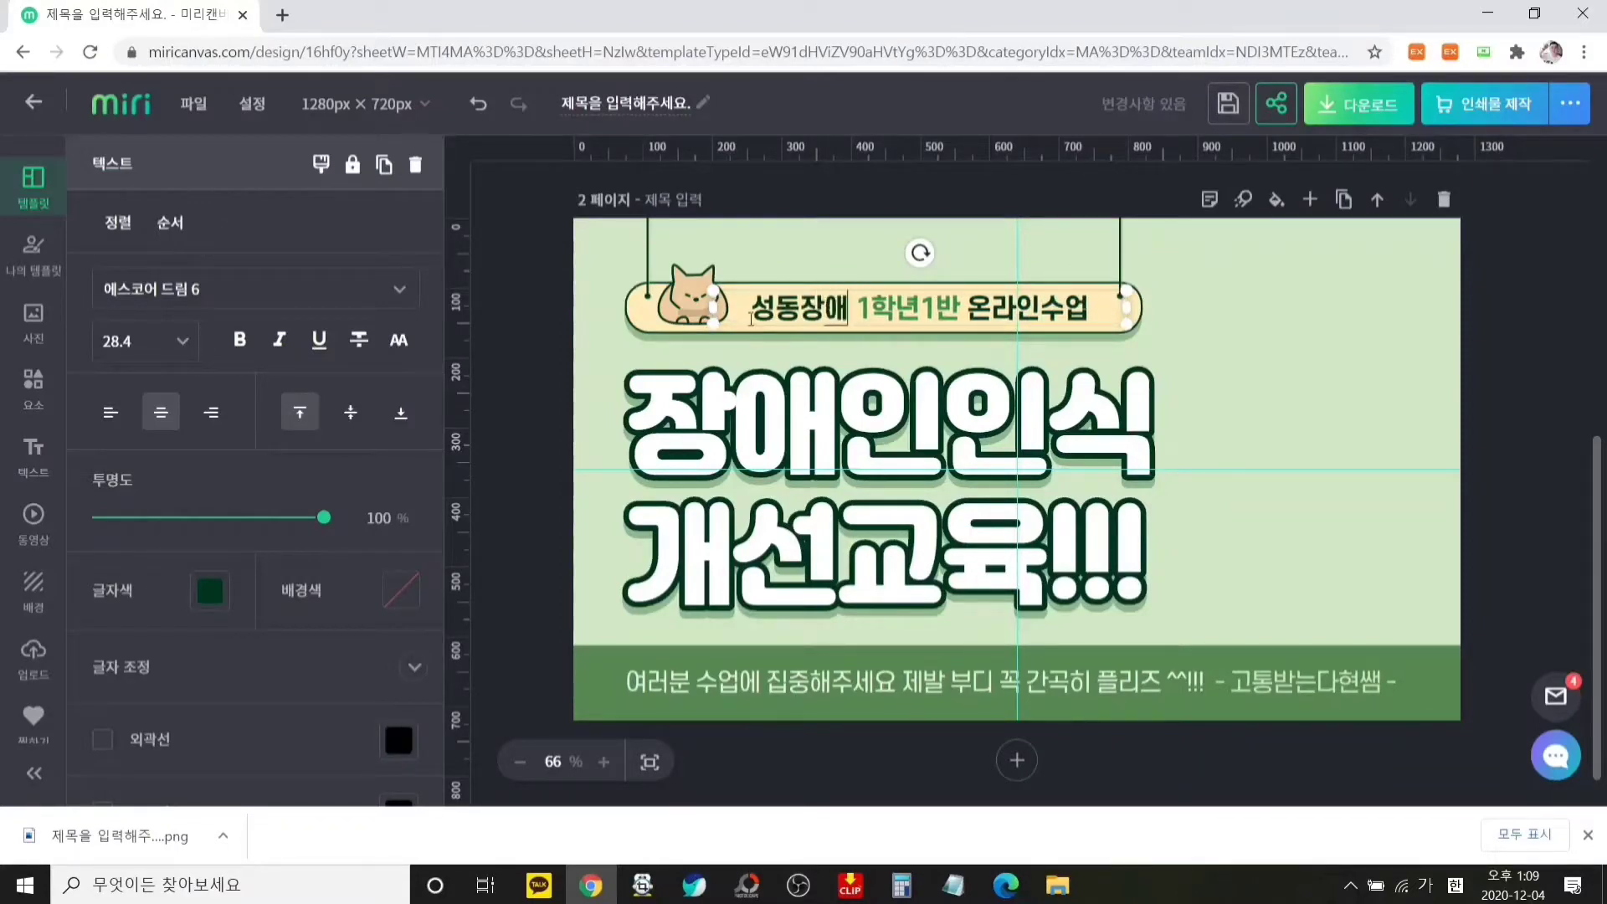
type("인종합복직")
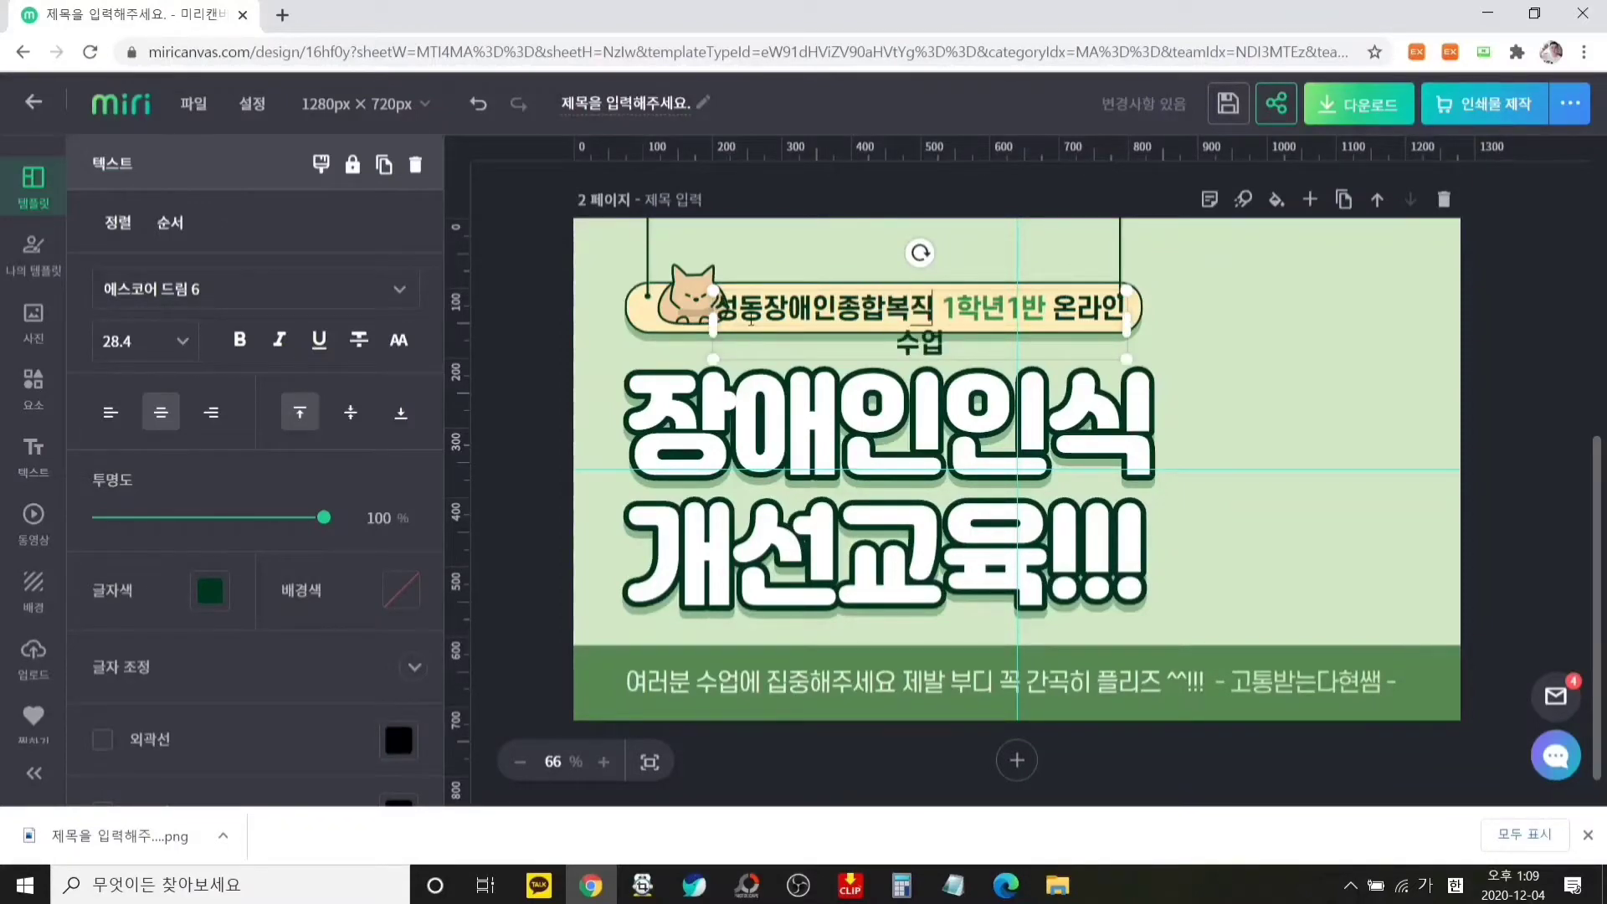
type("관")
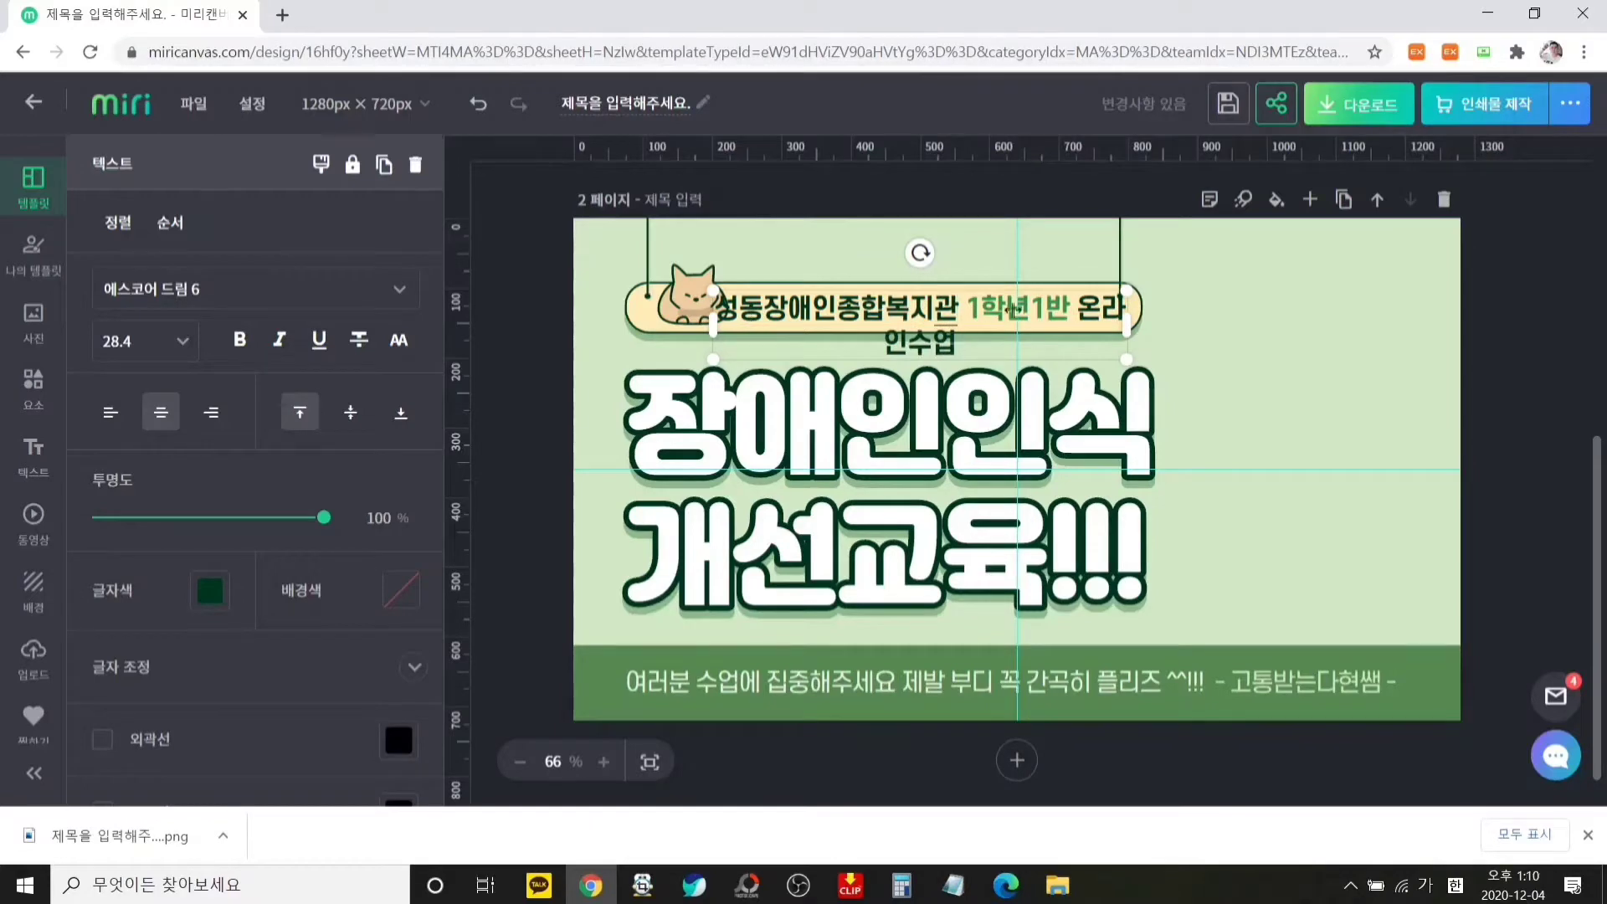
Remove 온라인수업 and replace 1학년1반 with 의무교육 in the banner
left_click(1070, 308)
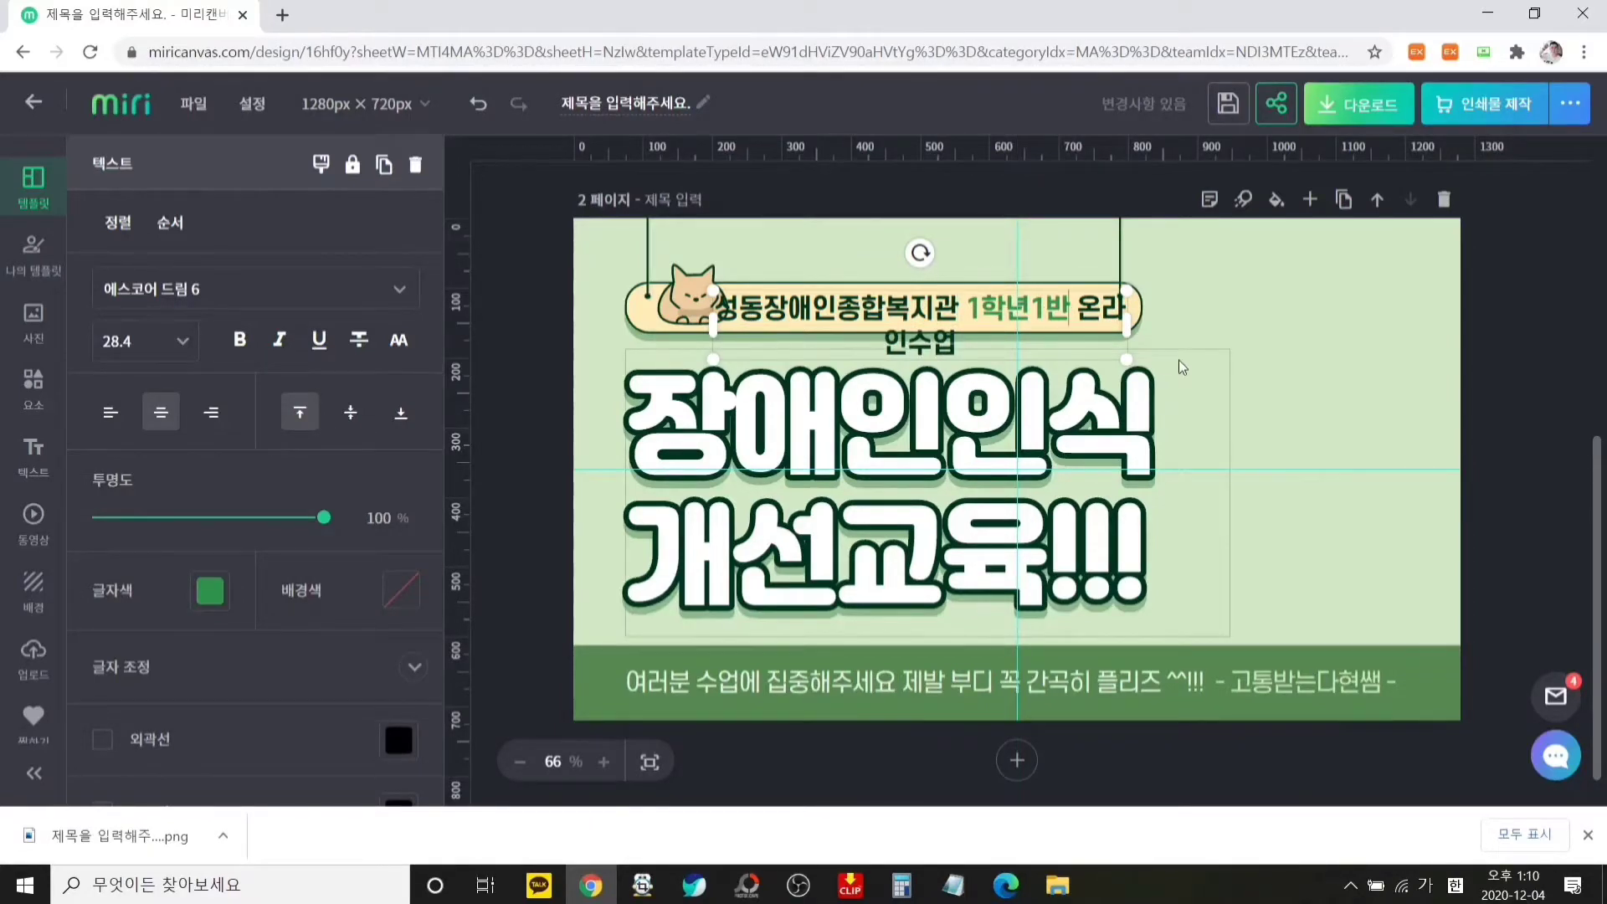
key("Delete")
key("Delete")
key("Delete")
key("Delete")
key("Delete")
key("Delete")
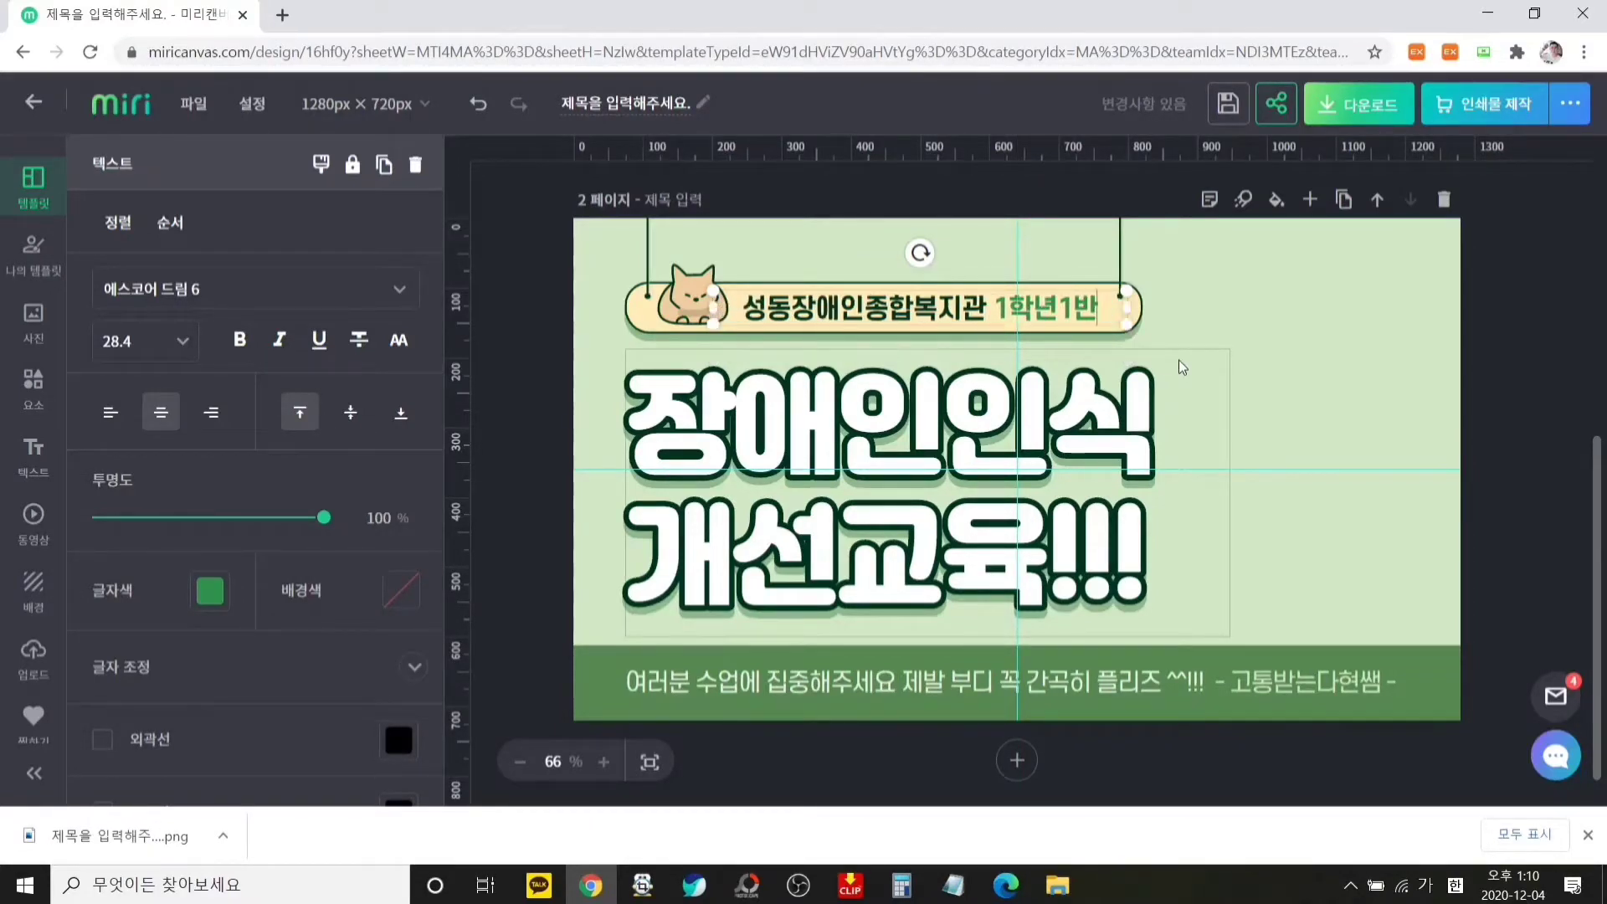
left_click(998, 305)
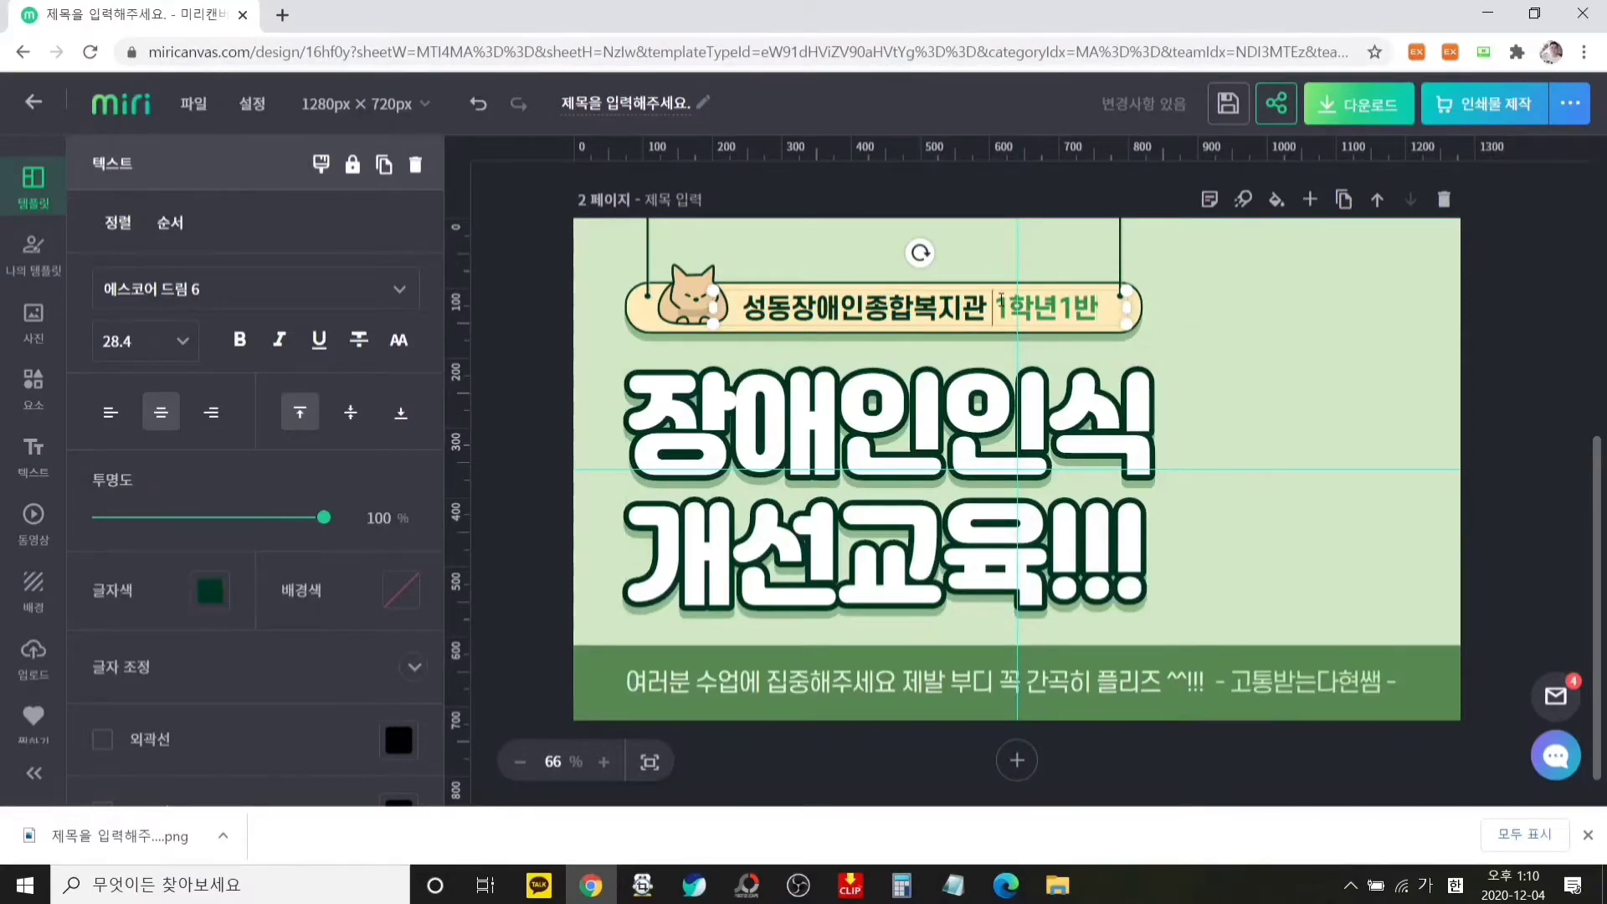
left_click_drag(1001, 302, 1108, 315)
type("의")
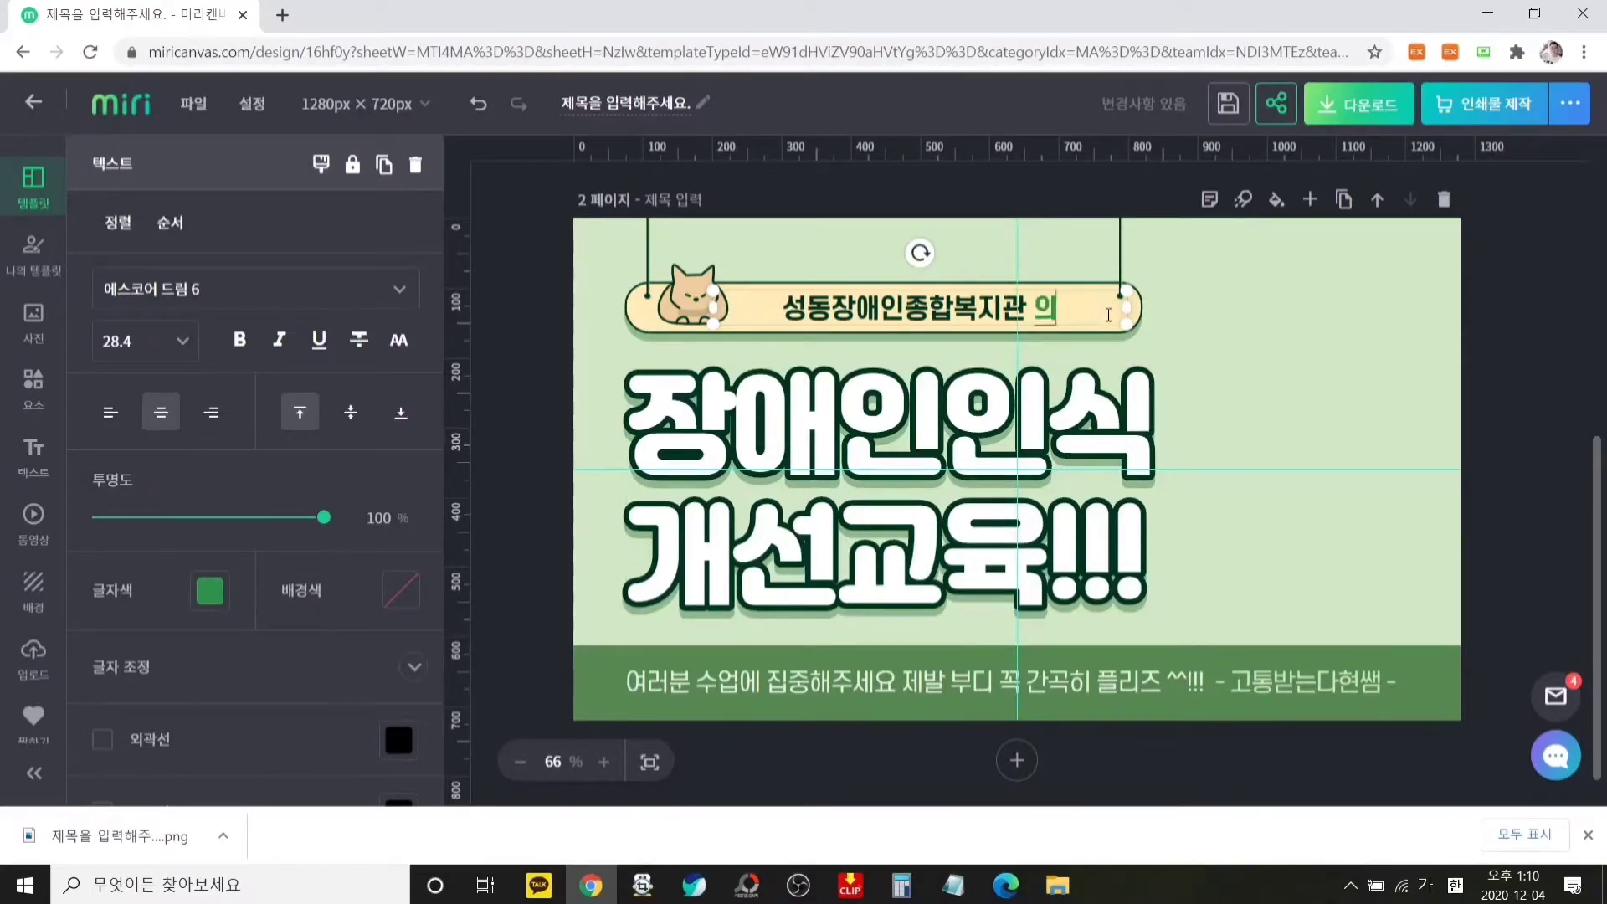
type("무교육")
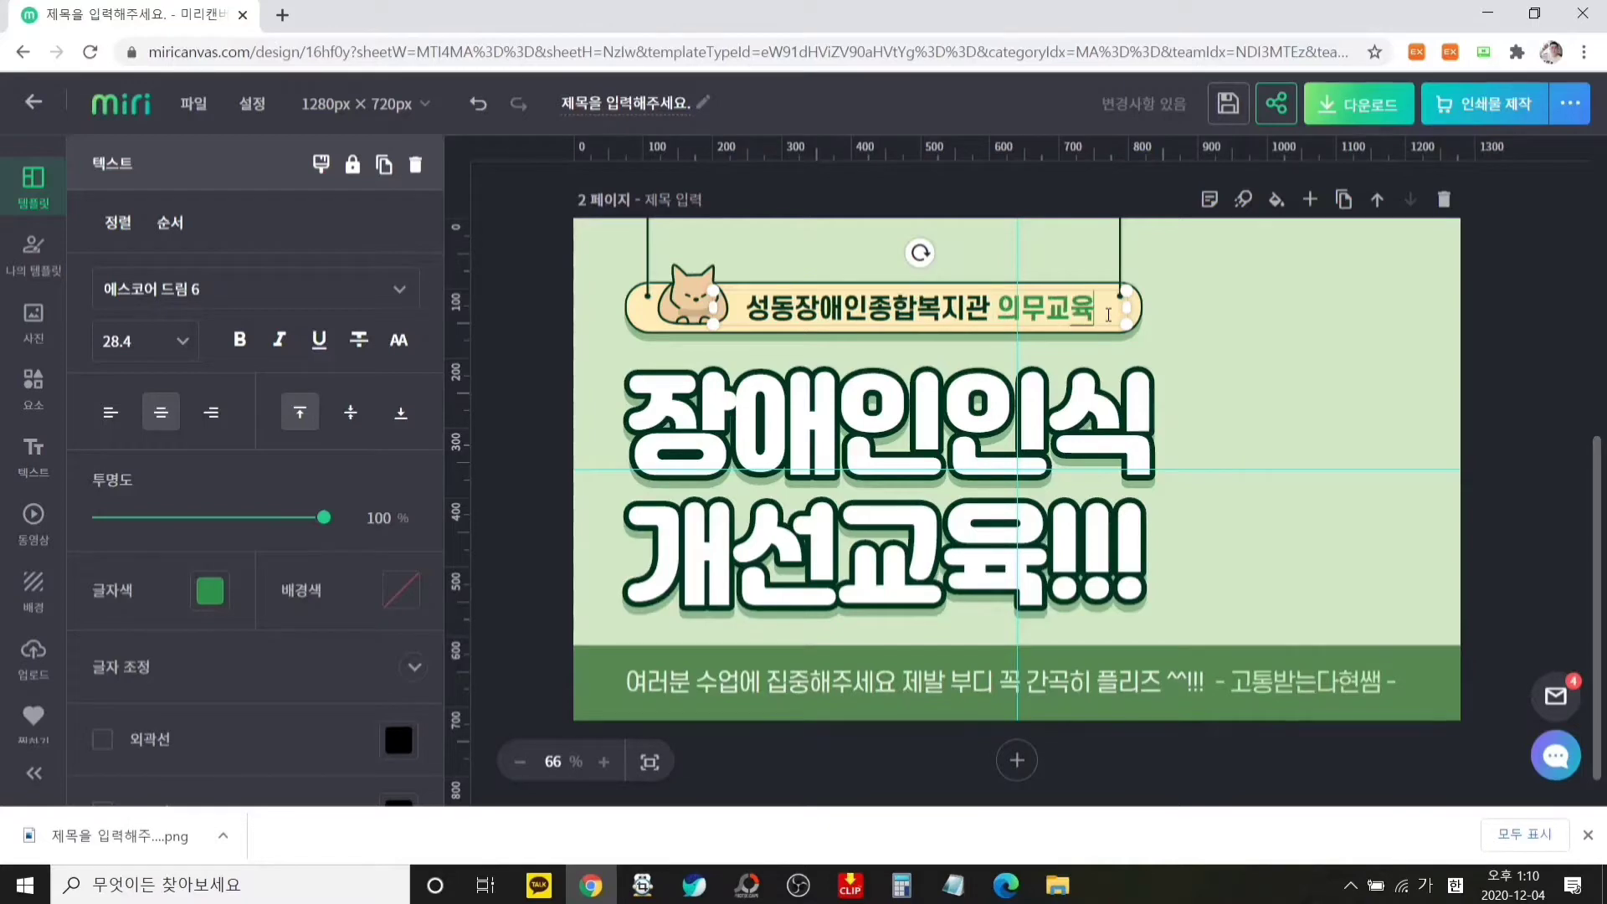
left_click(1525, 412)
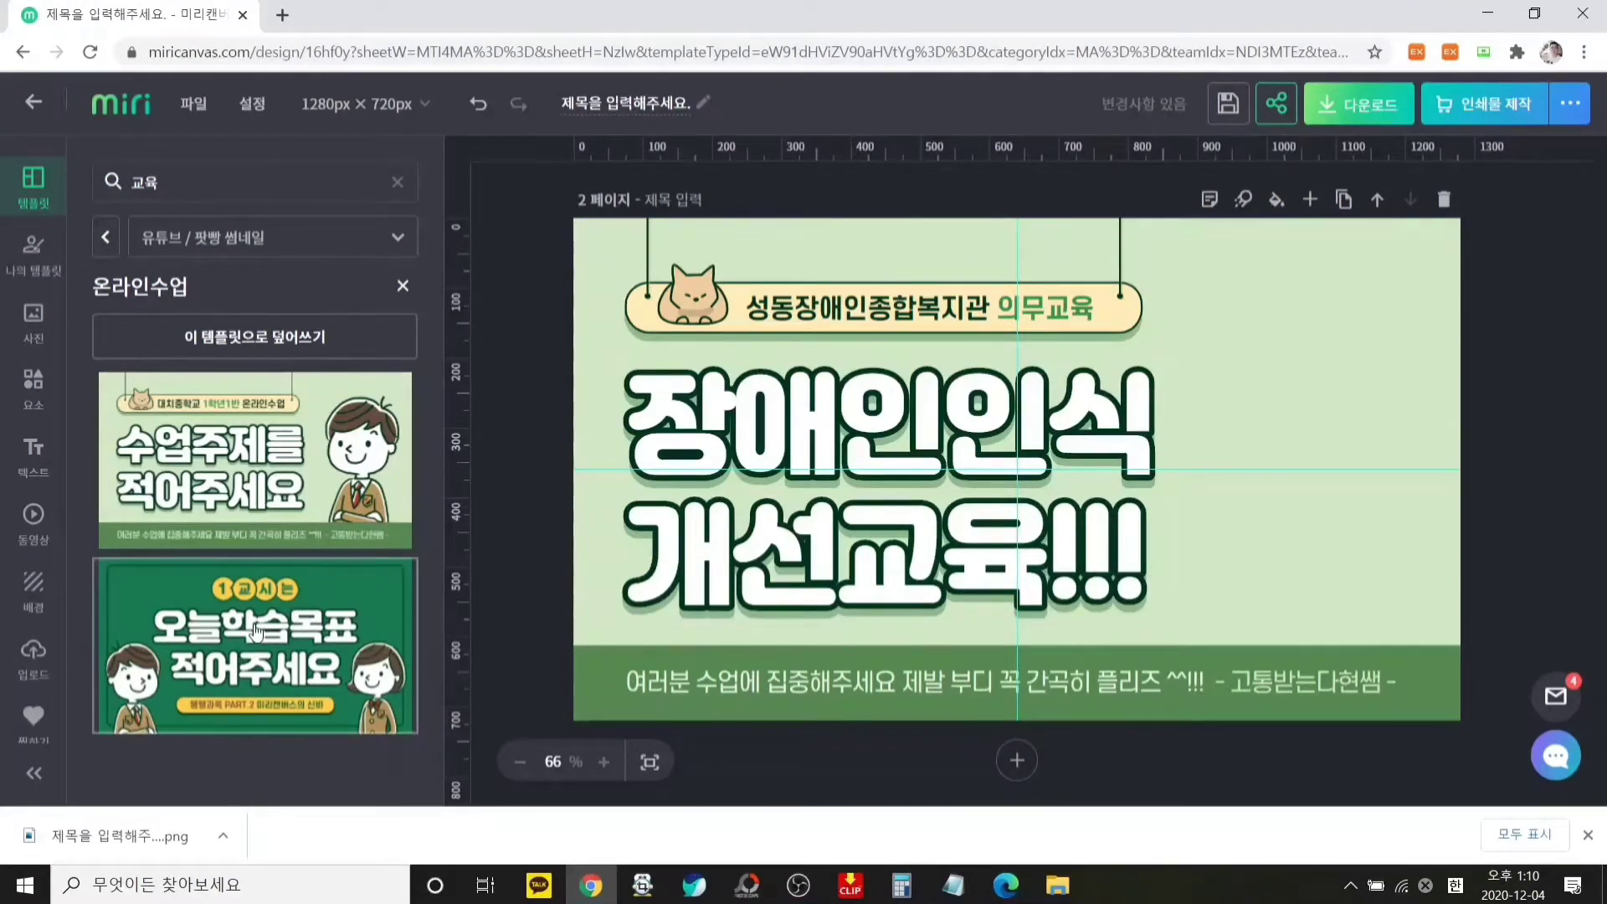
Show the uploaded-images library, closing the file-upload dialog without adding a file
left_click(42, 670)
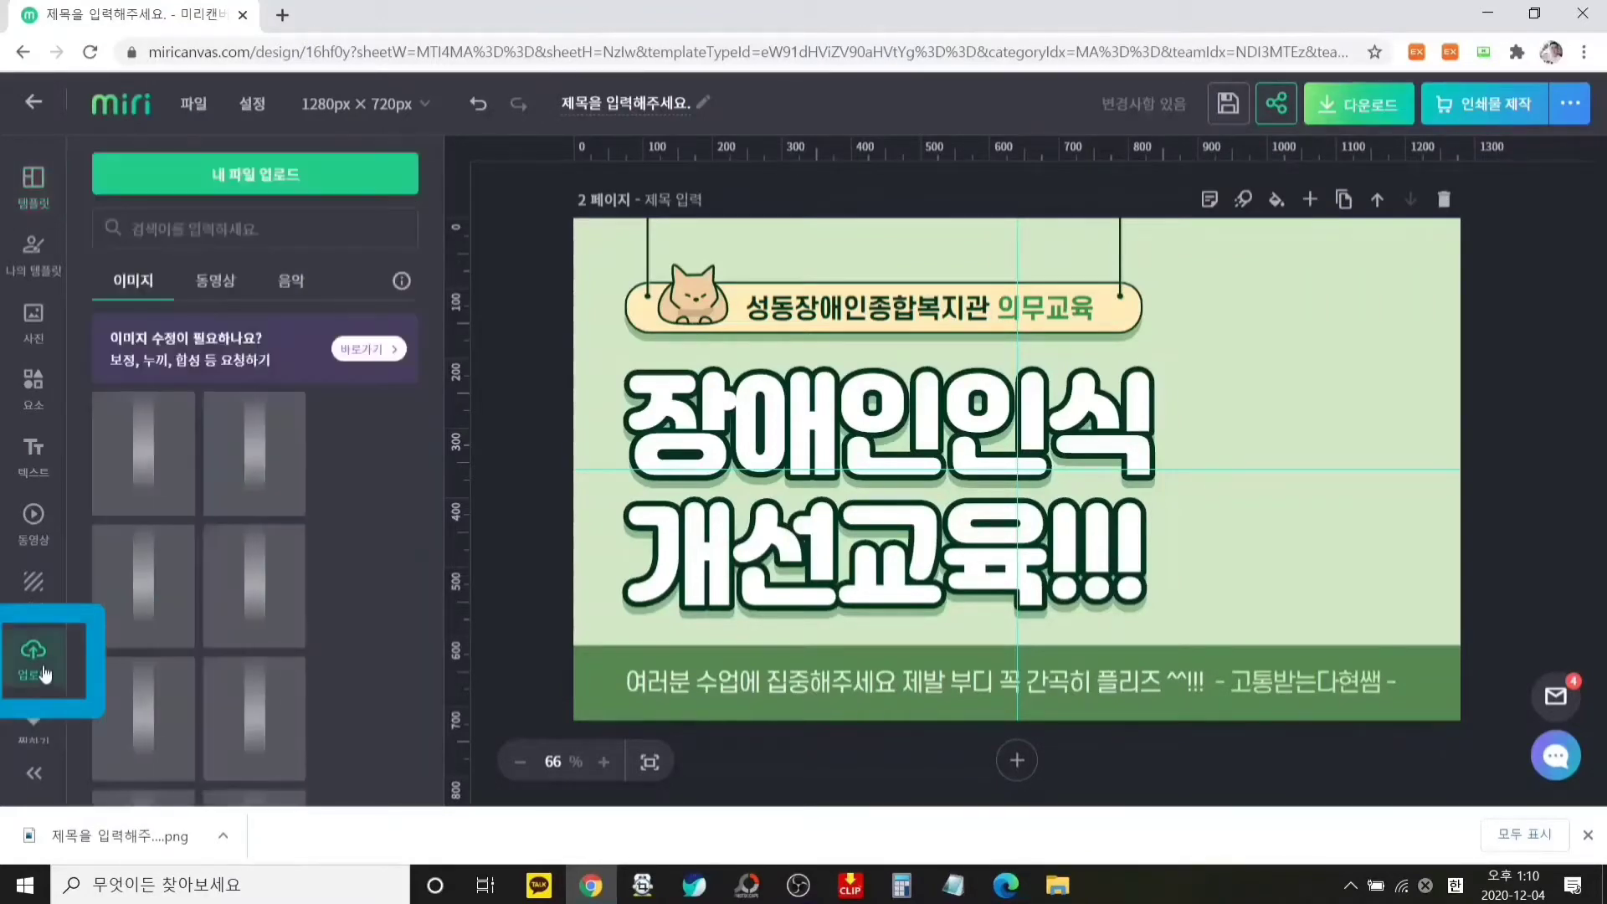
scroll(322, 589, "down", 5)
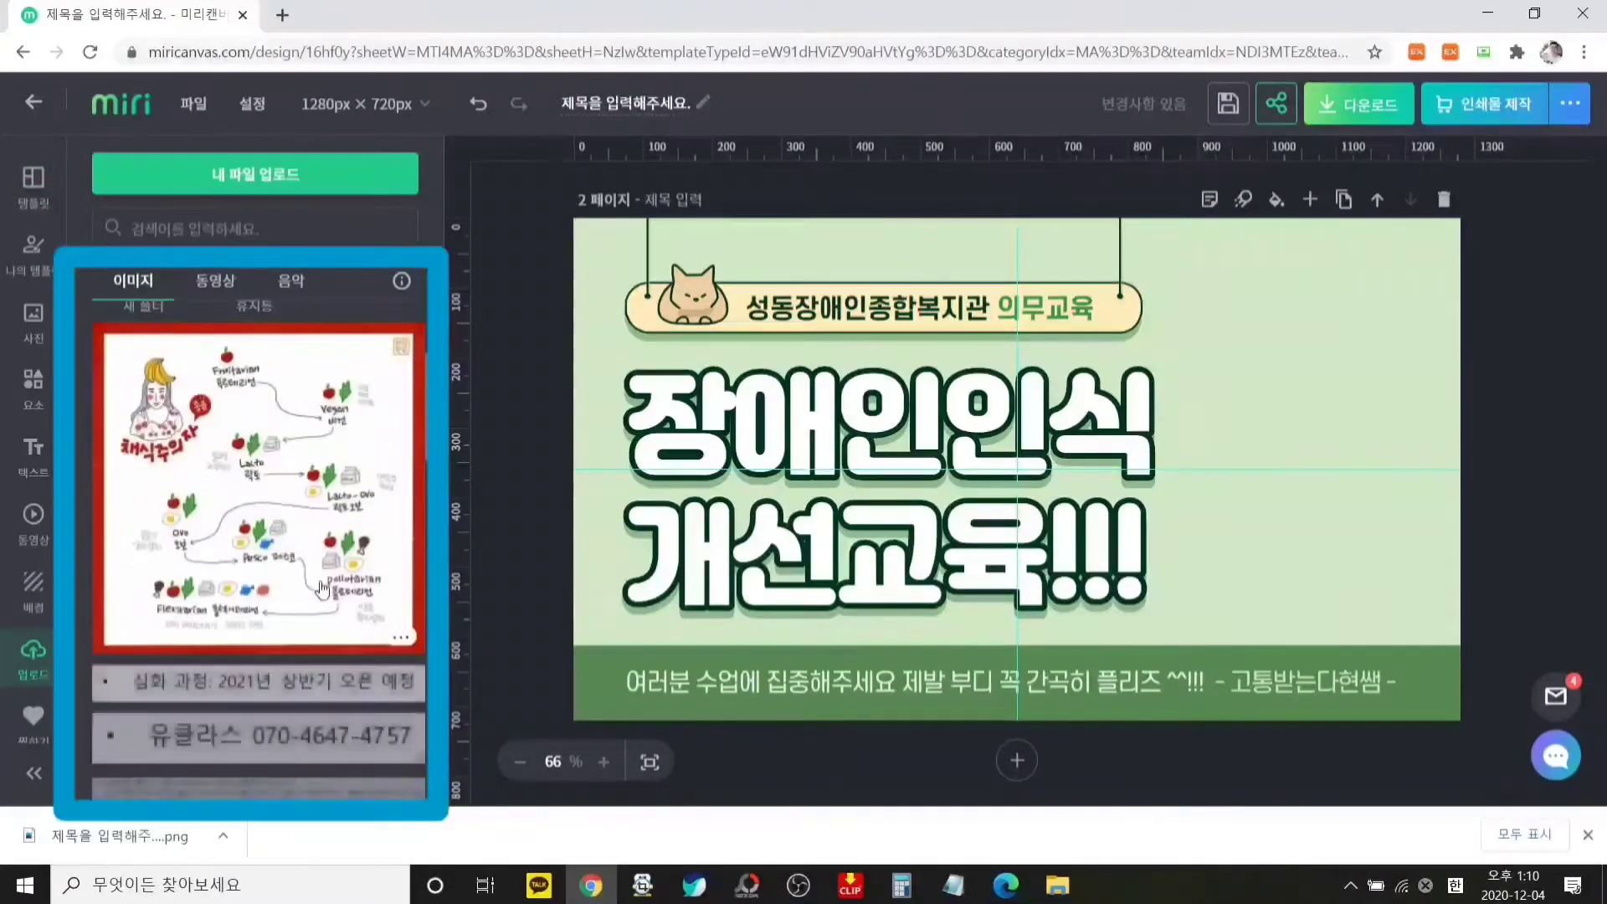
scroll(322, 589, "down", 10)
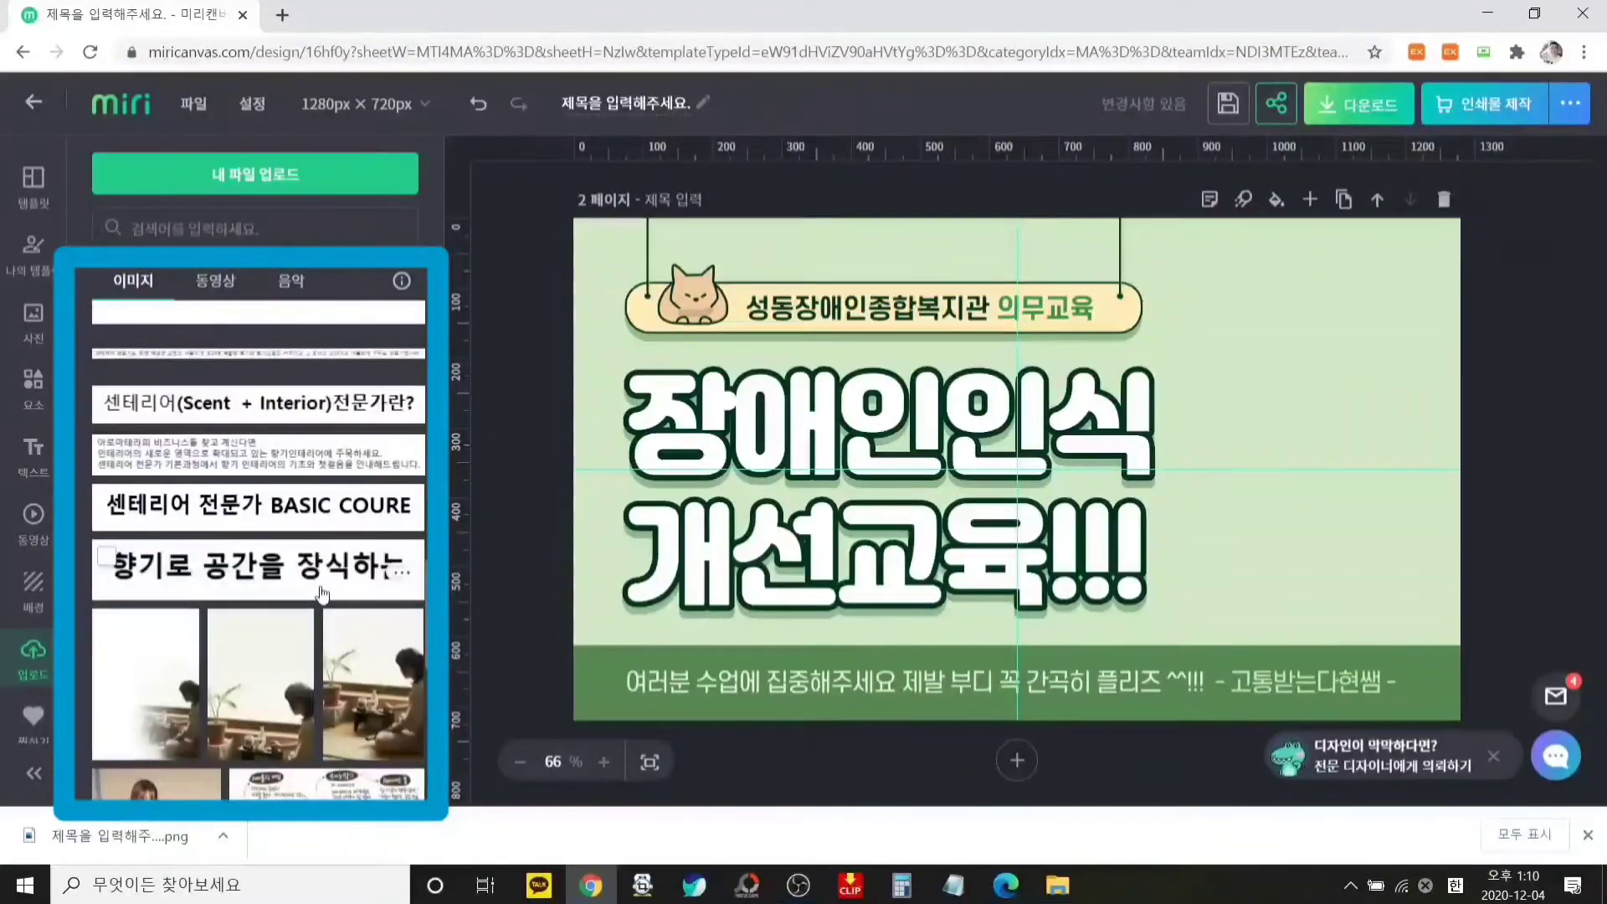
left_click(283, 178)
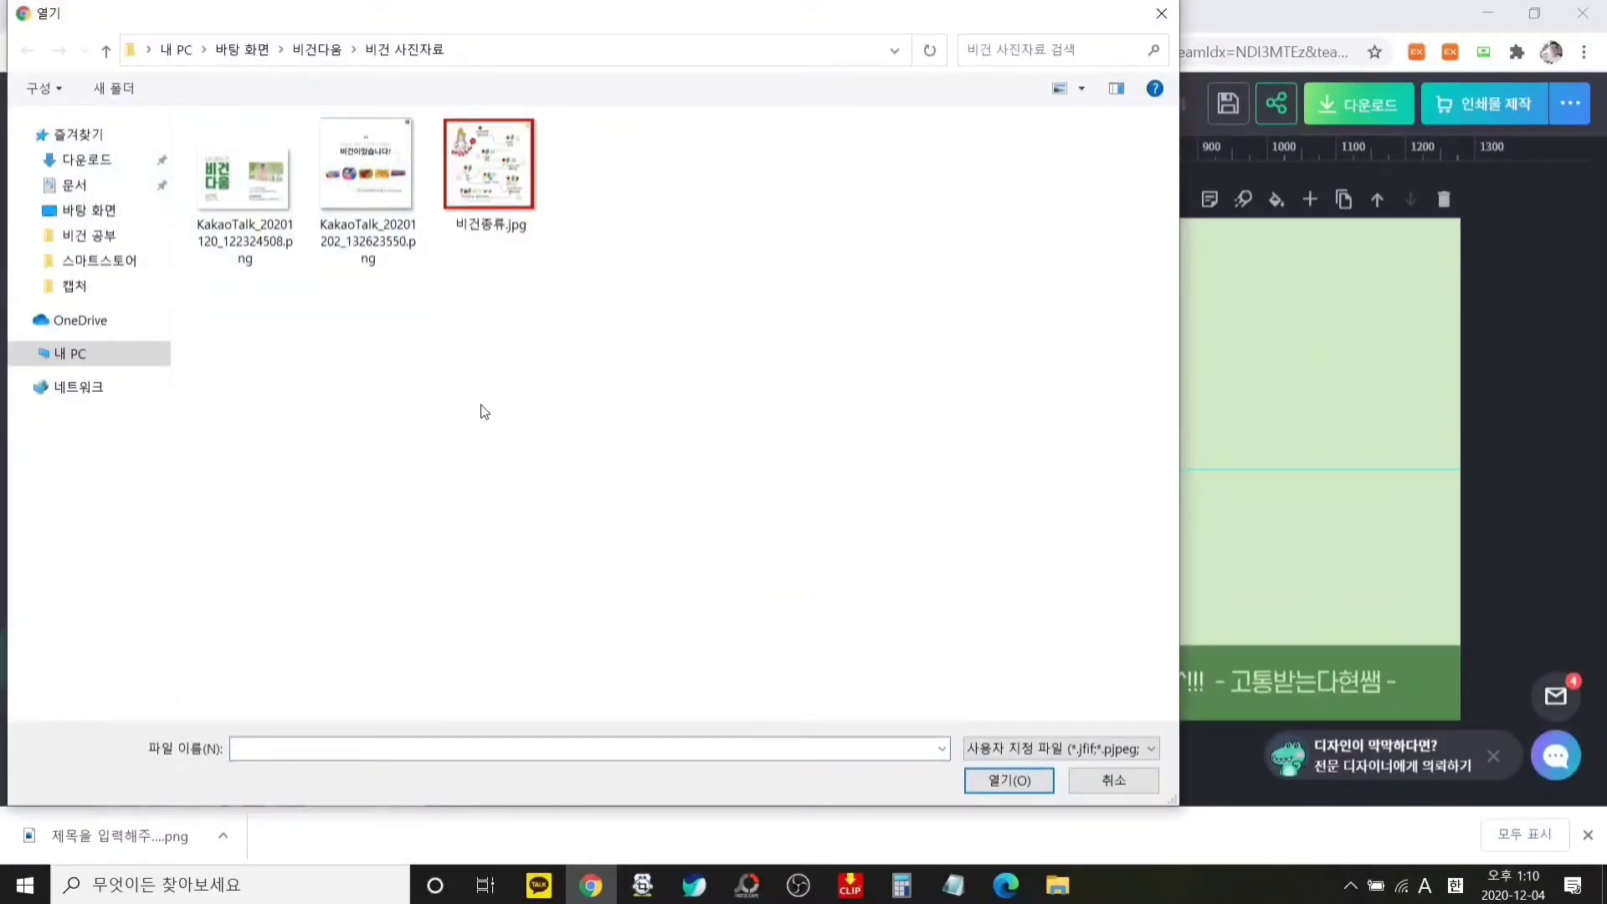
left_click(1162, 13)
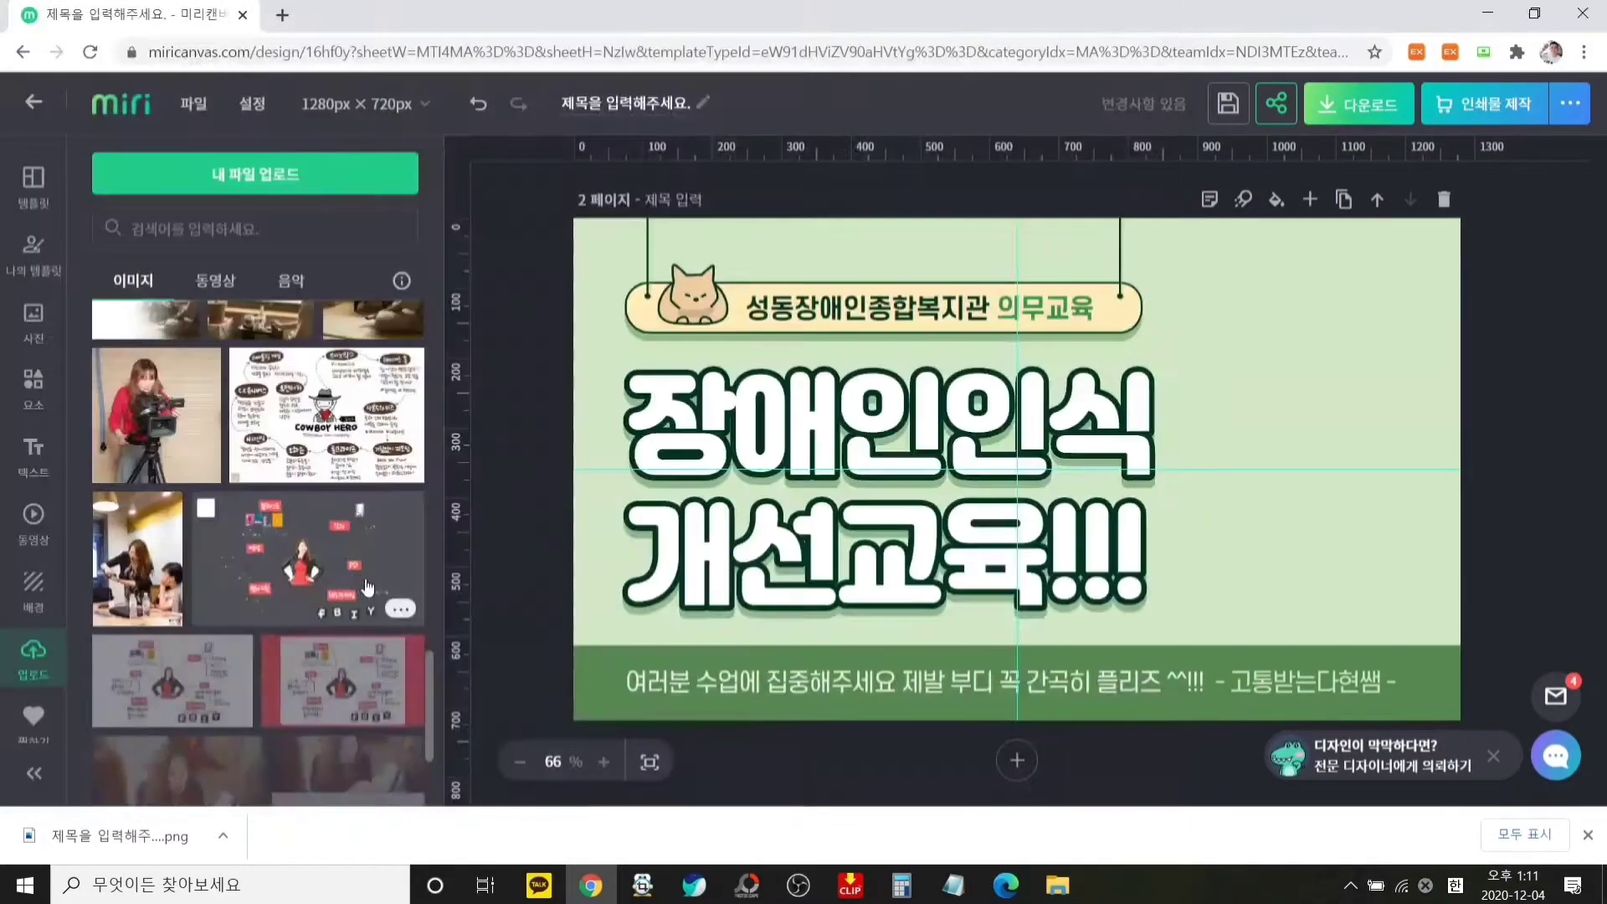
Add the winking woman photo from uploads, enlarge it and place it at the right edge
scroll(366, 586, "down", 5)
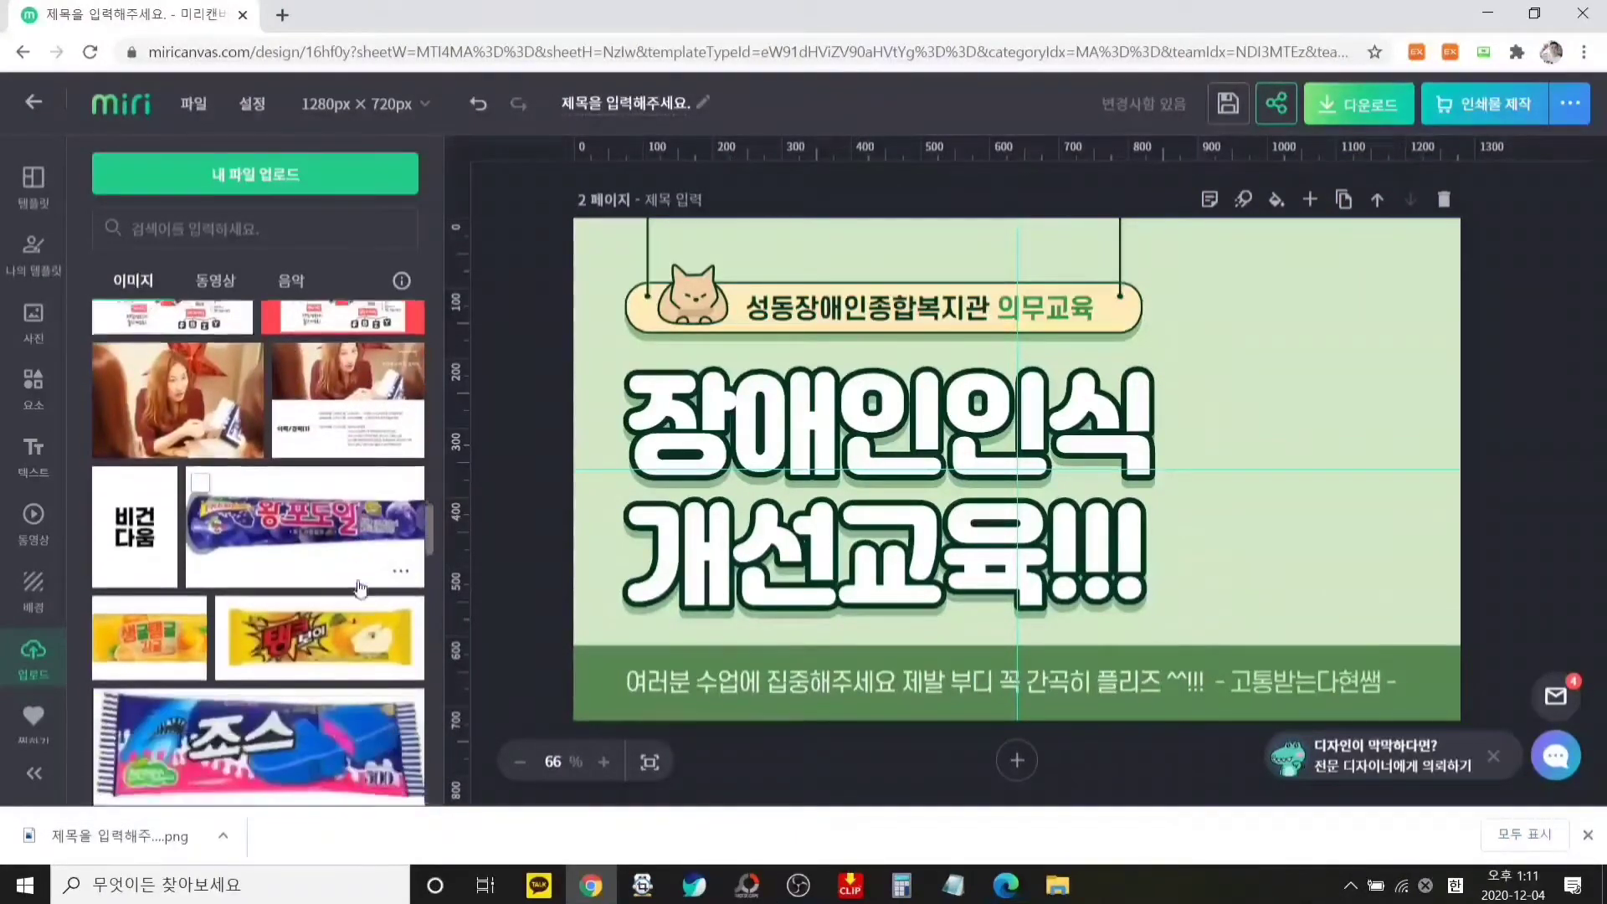
scroll(359, 588, "down", 10)
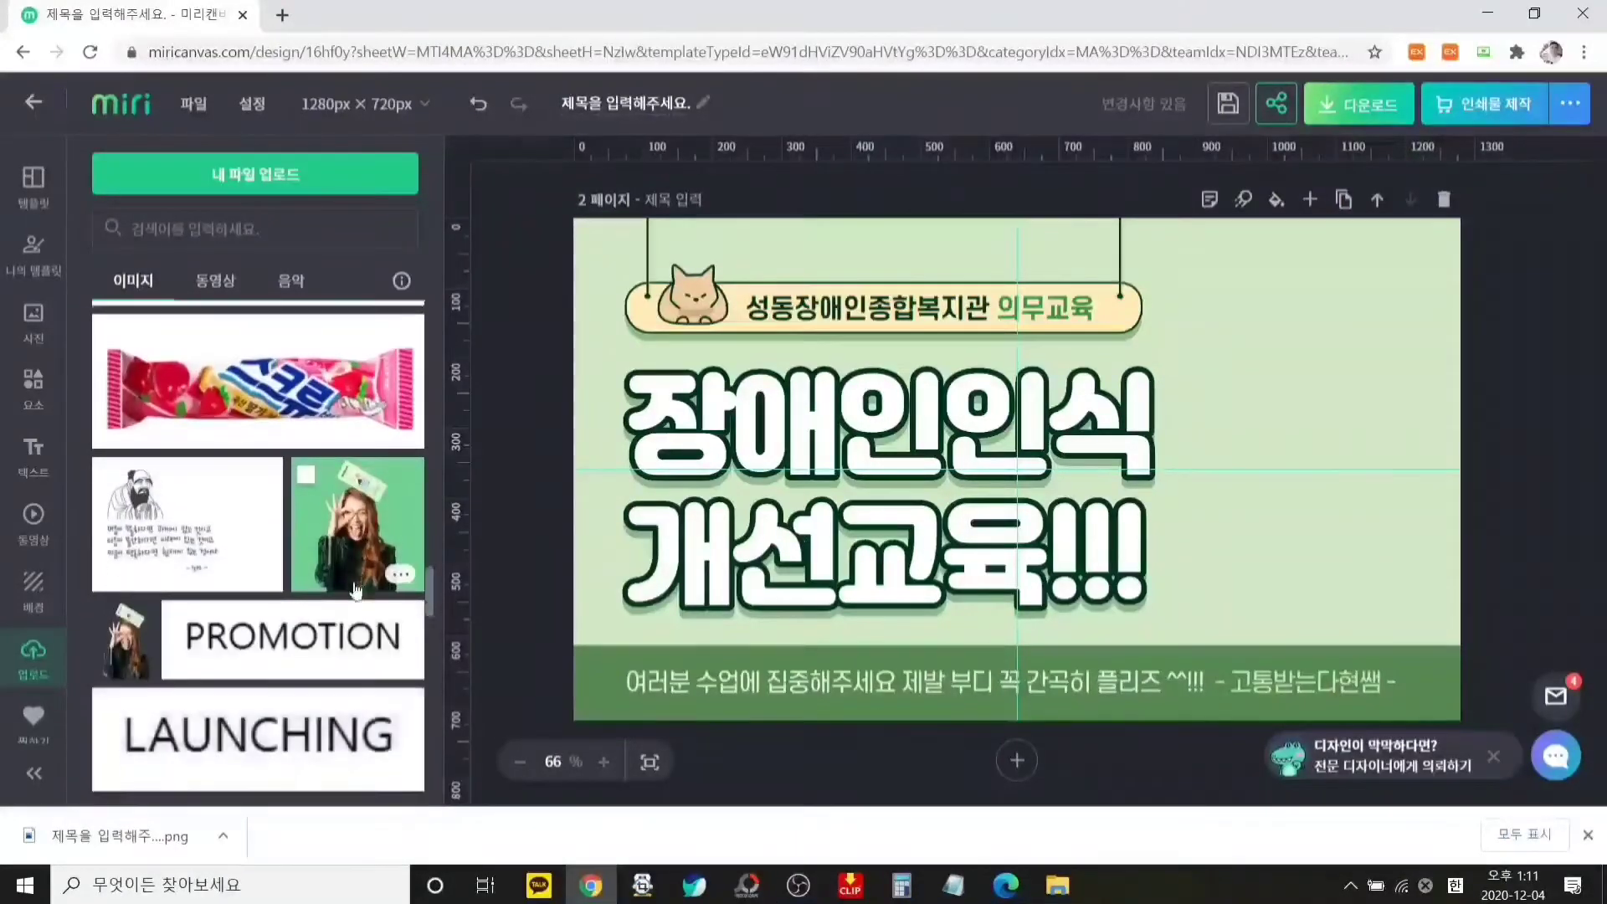
scroll(356, 590, "down", 3)
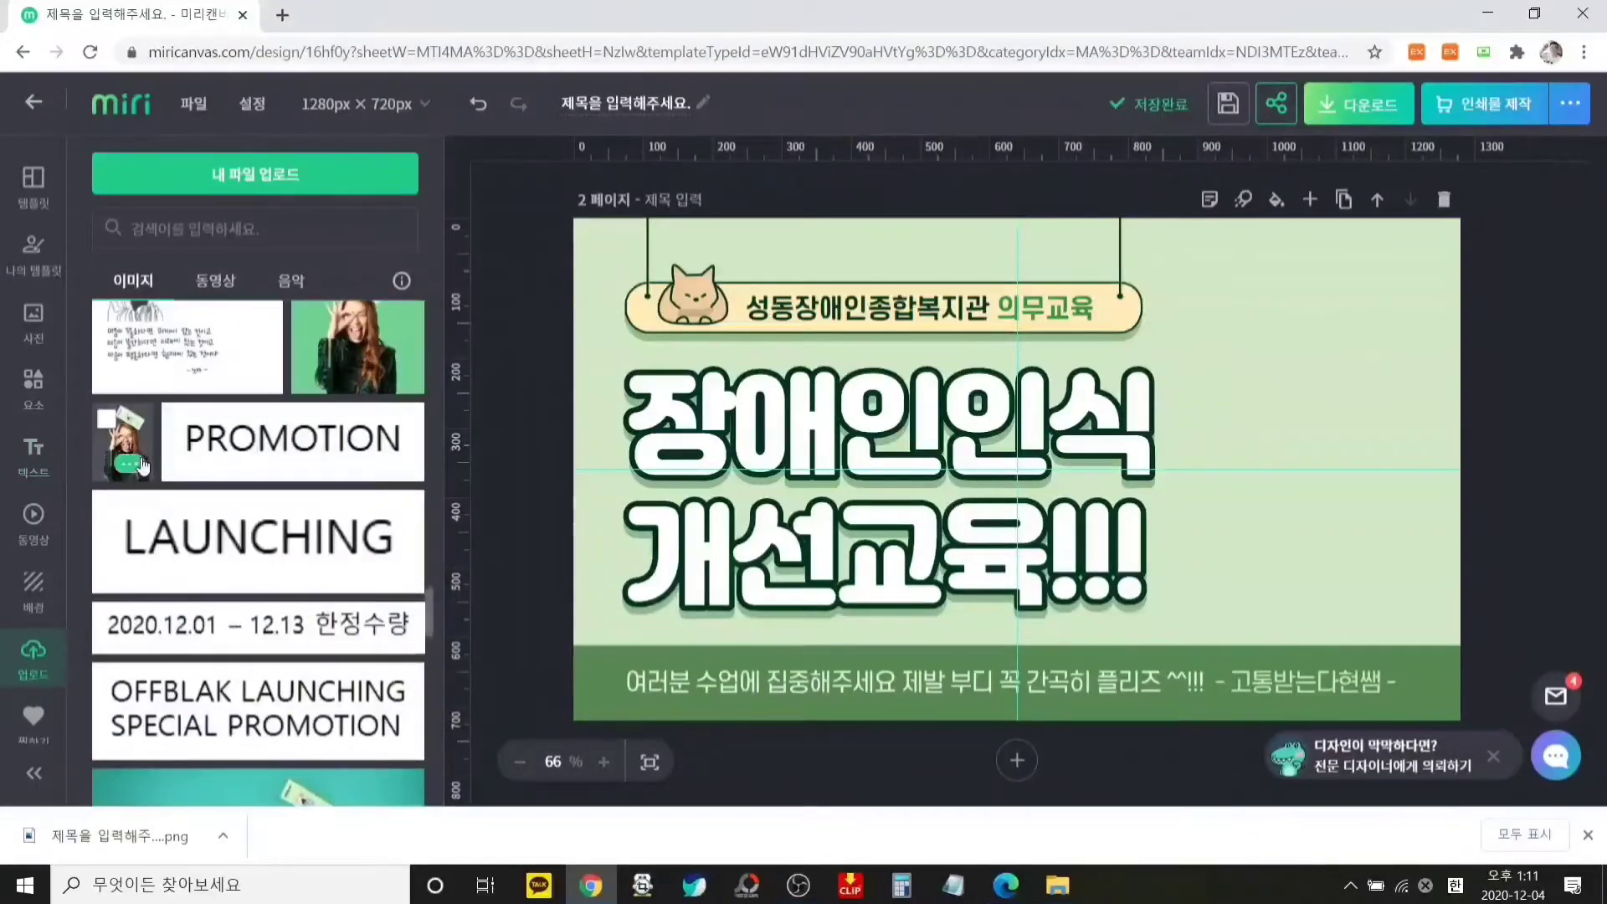
left_click(142, 465)
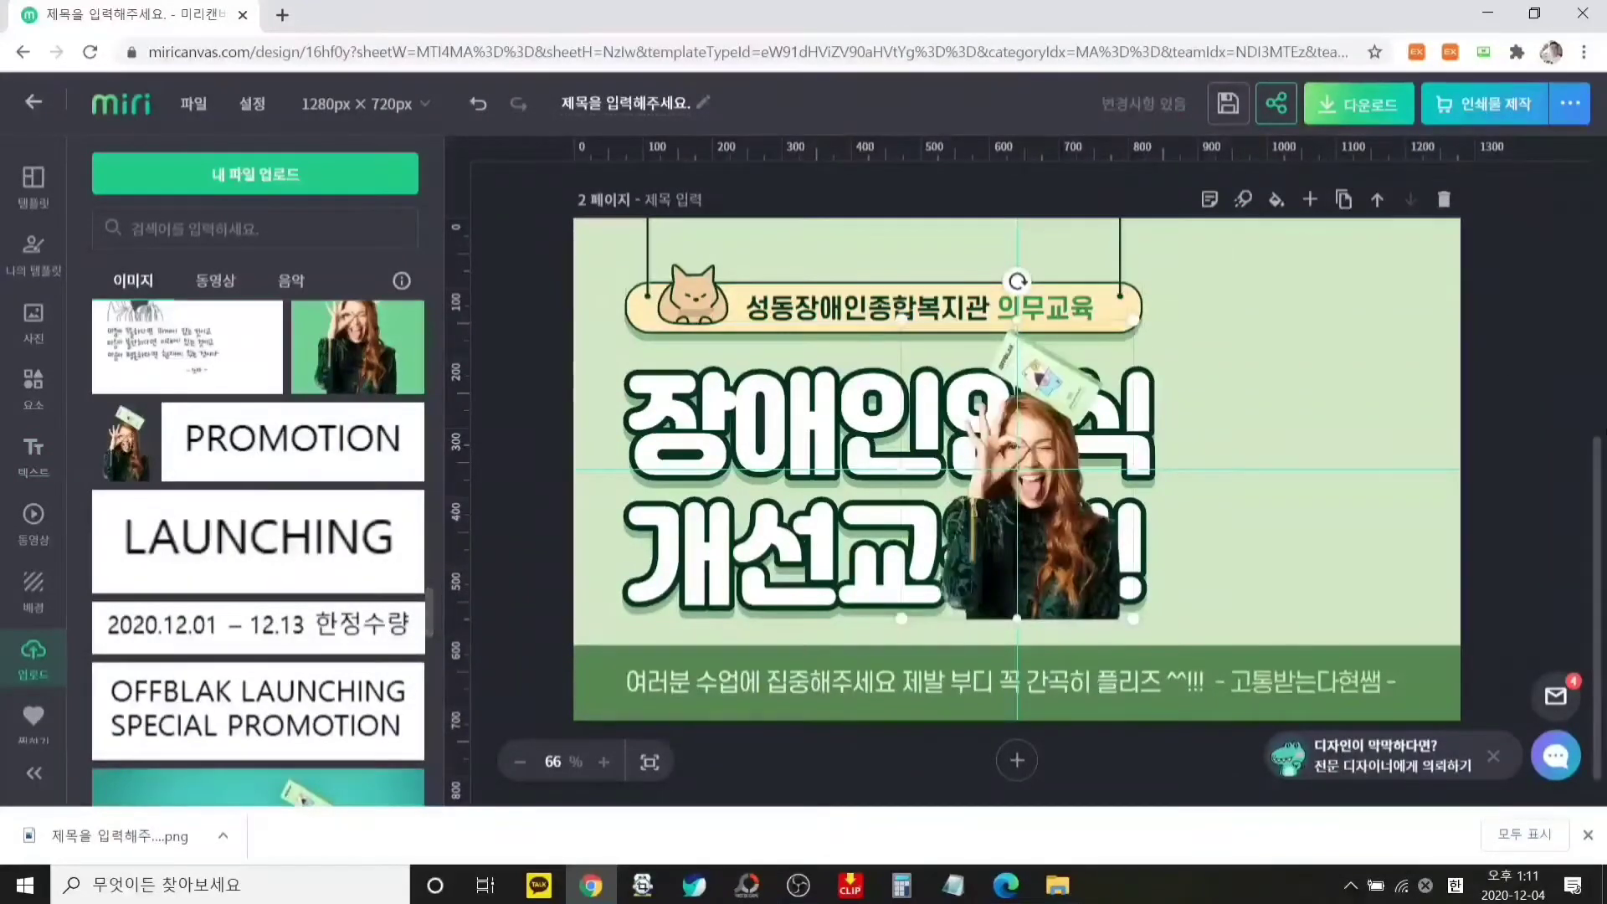
left_click_drag(1044, 548, 1314, 572)
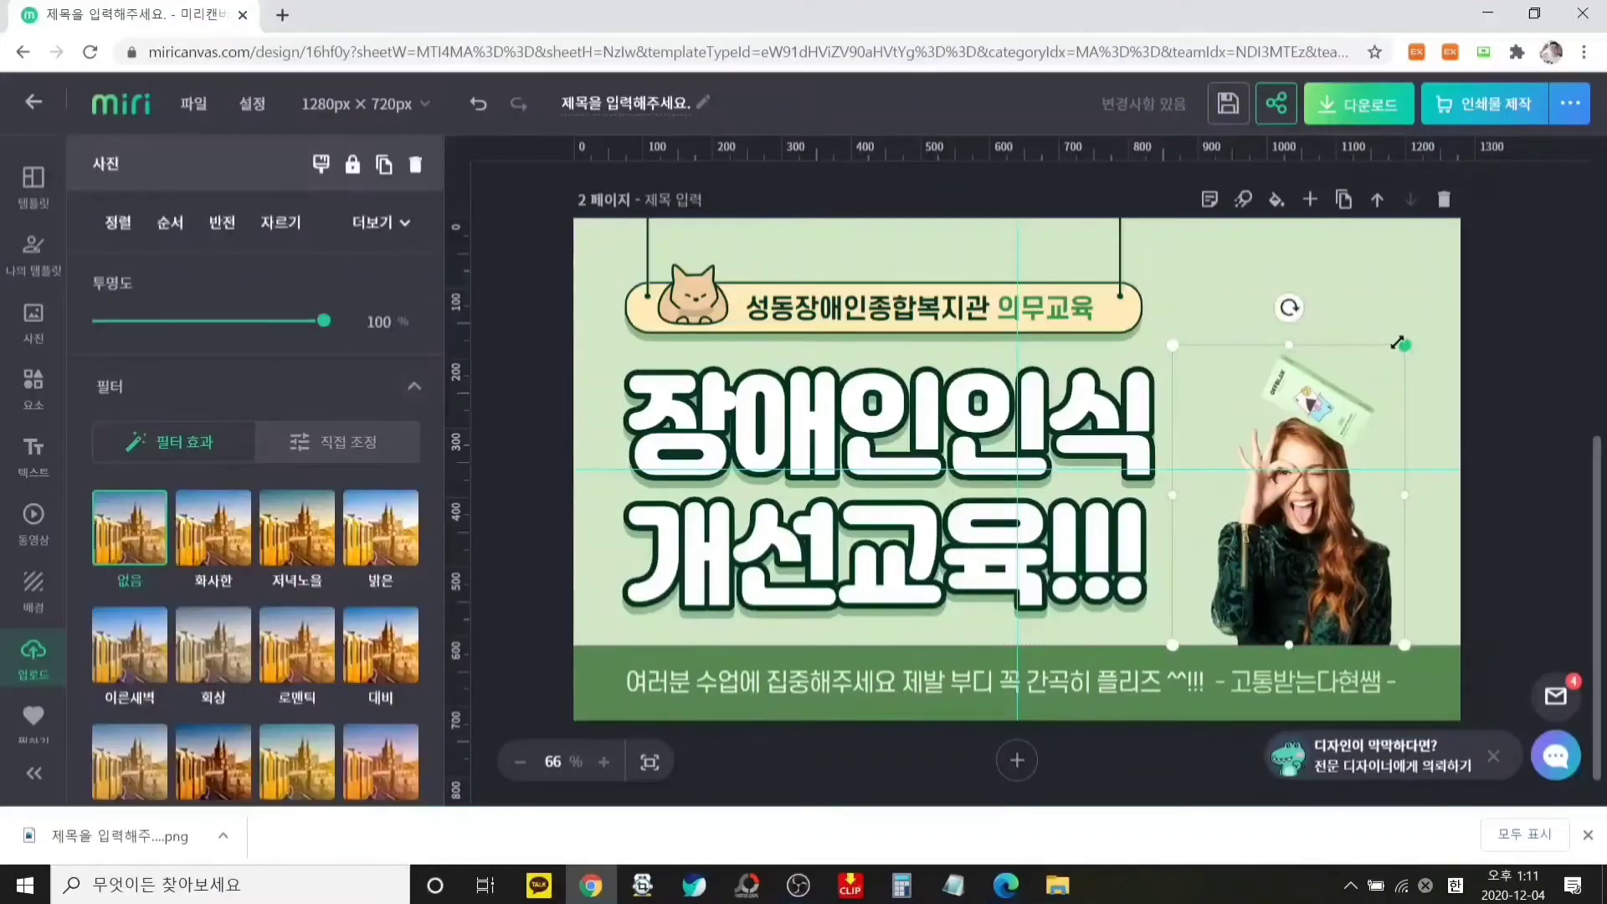
left_click_drag(1398, 343, 1482, 298)
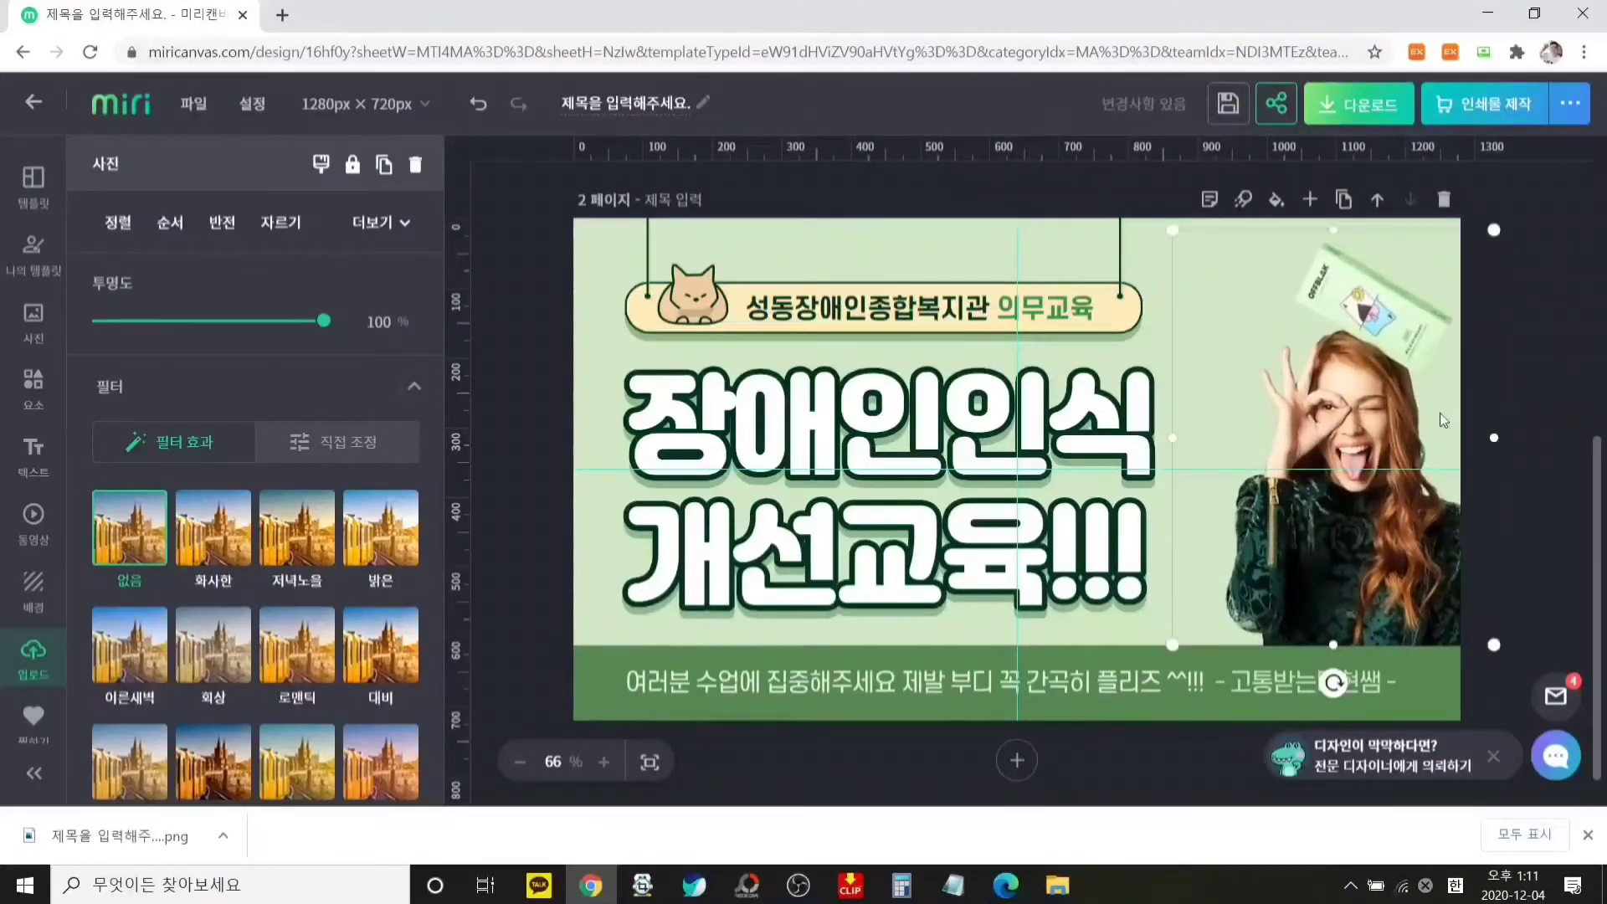
left_click_drag(1438, 480, 1395, 480)
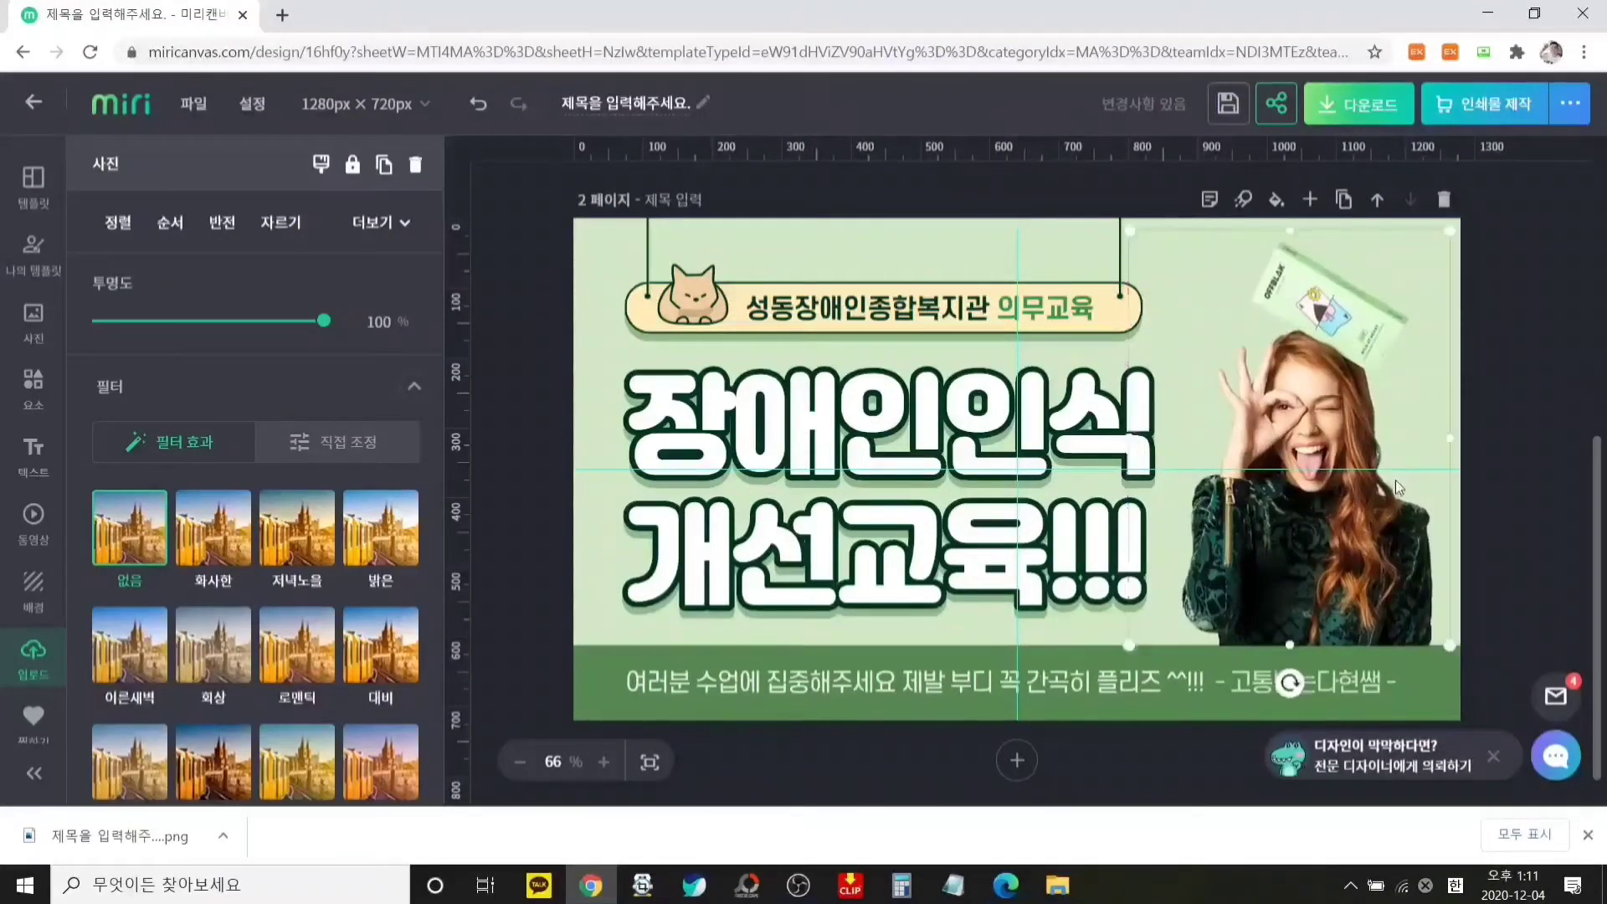
left_click(1529, 377)
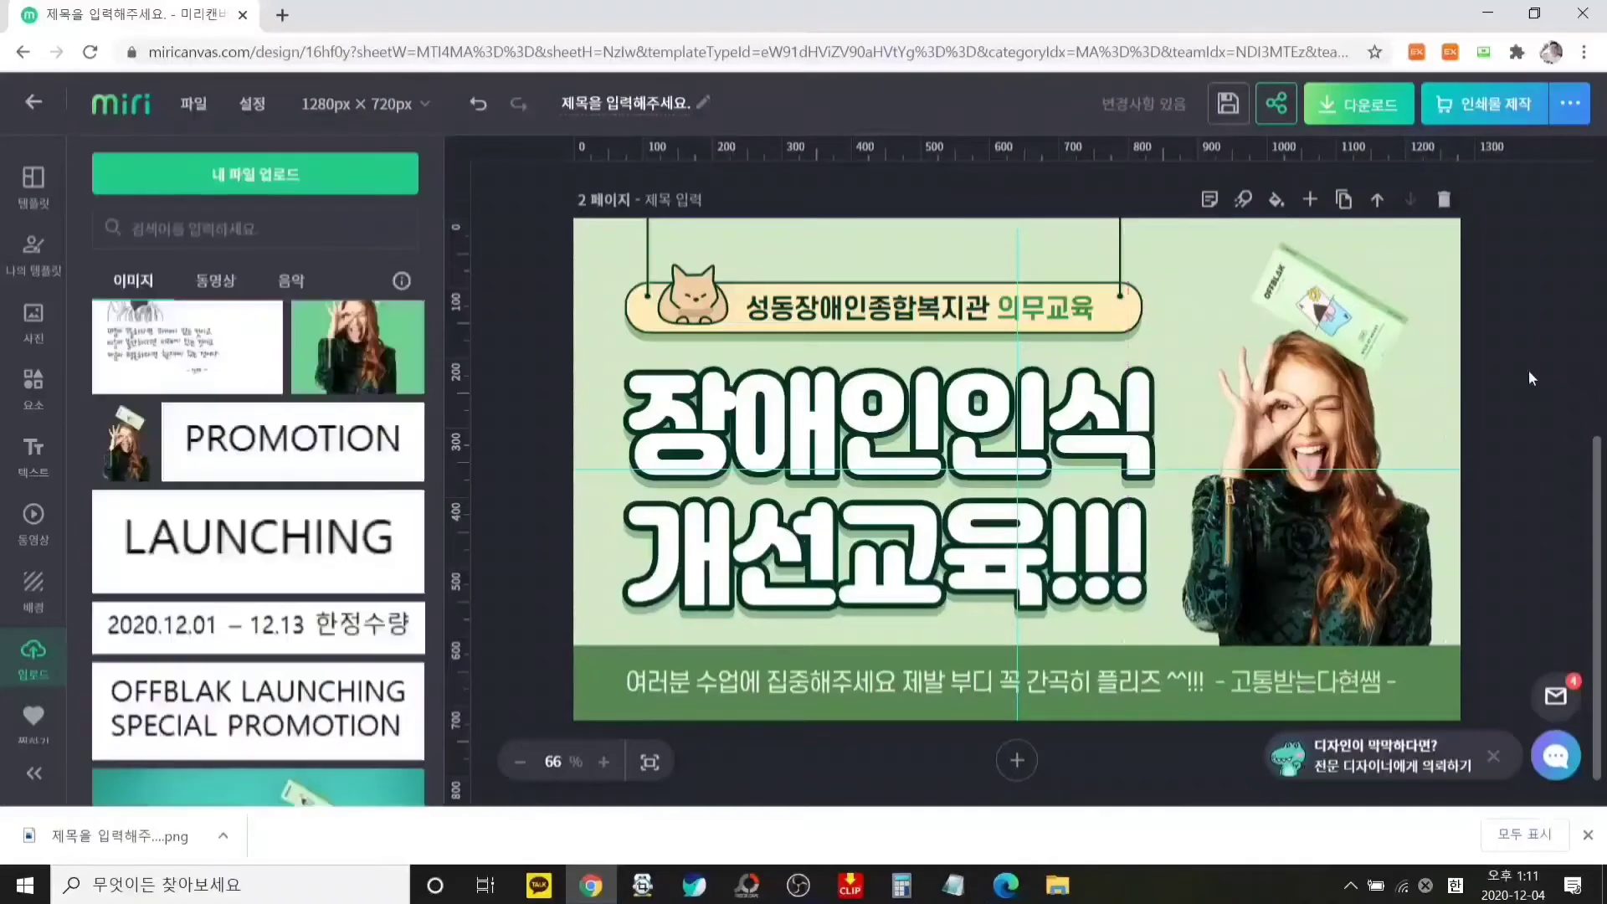
Replace the bottom caption text with '2020년 12월 1일~20일까지 반드시 시청하셔야 합니다!'
left_click(830, 682)
double_click(830, 683)
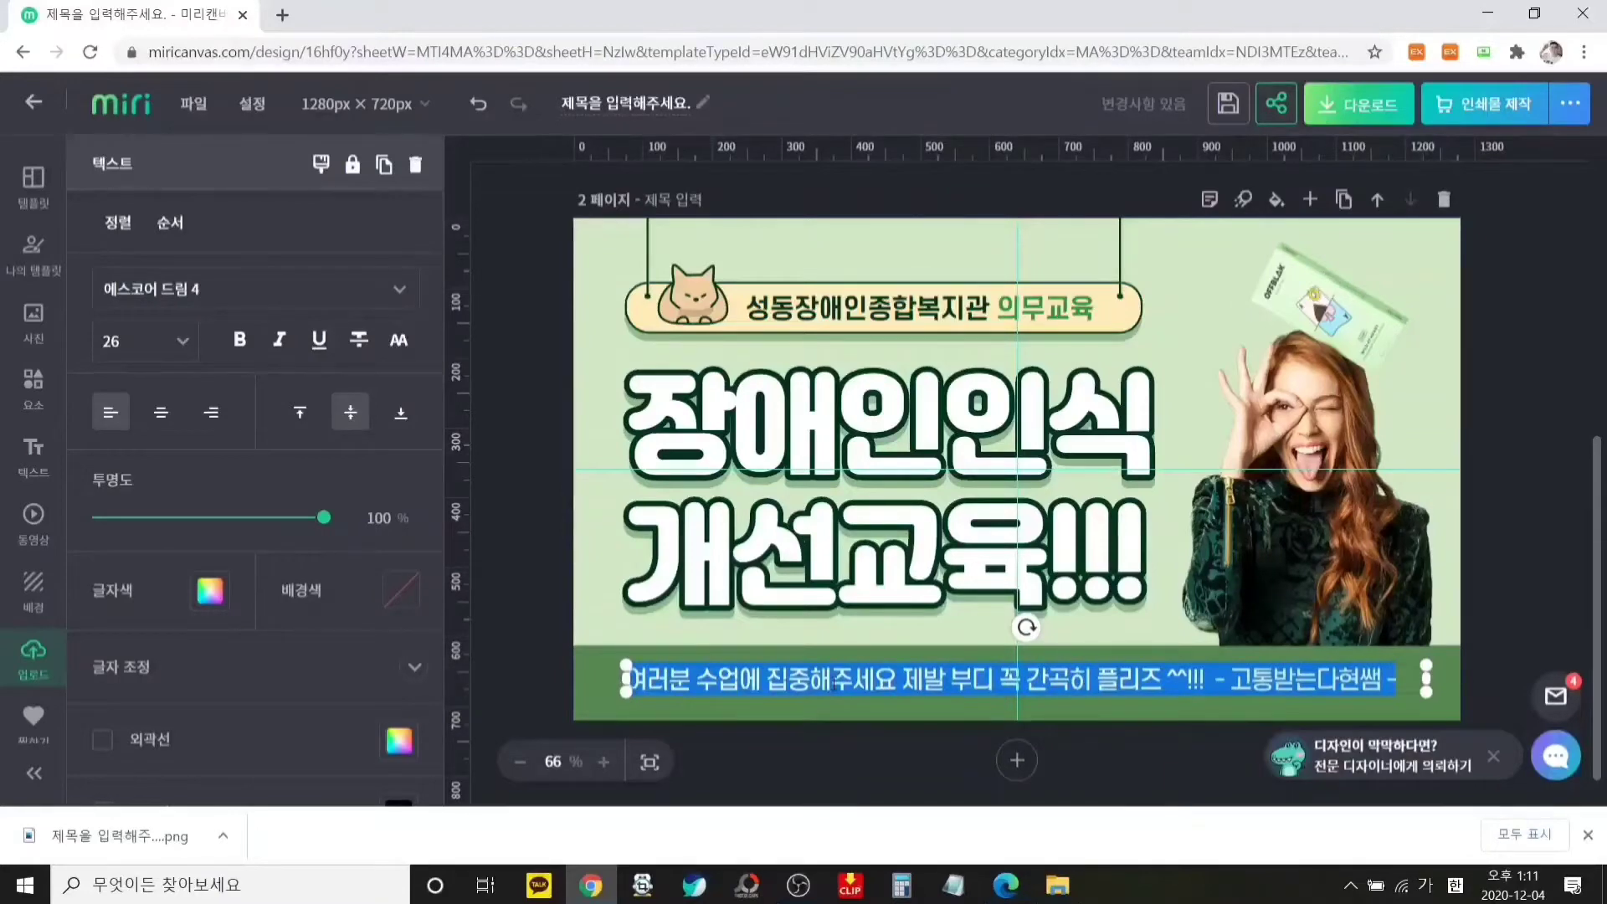
type("2020년")
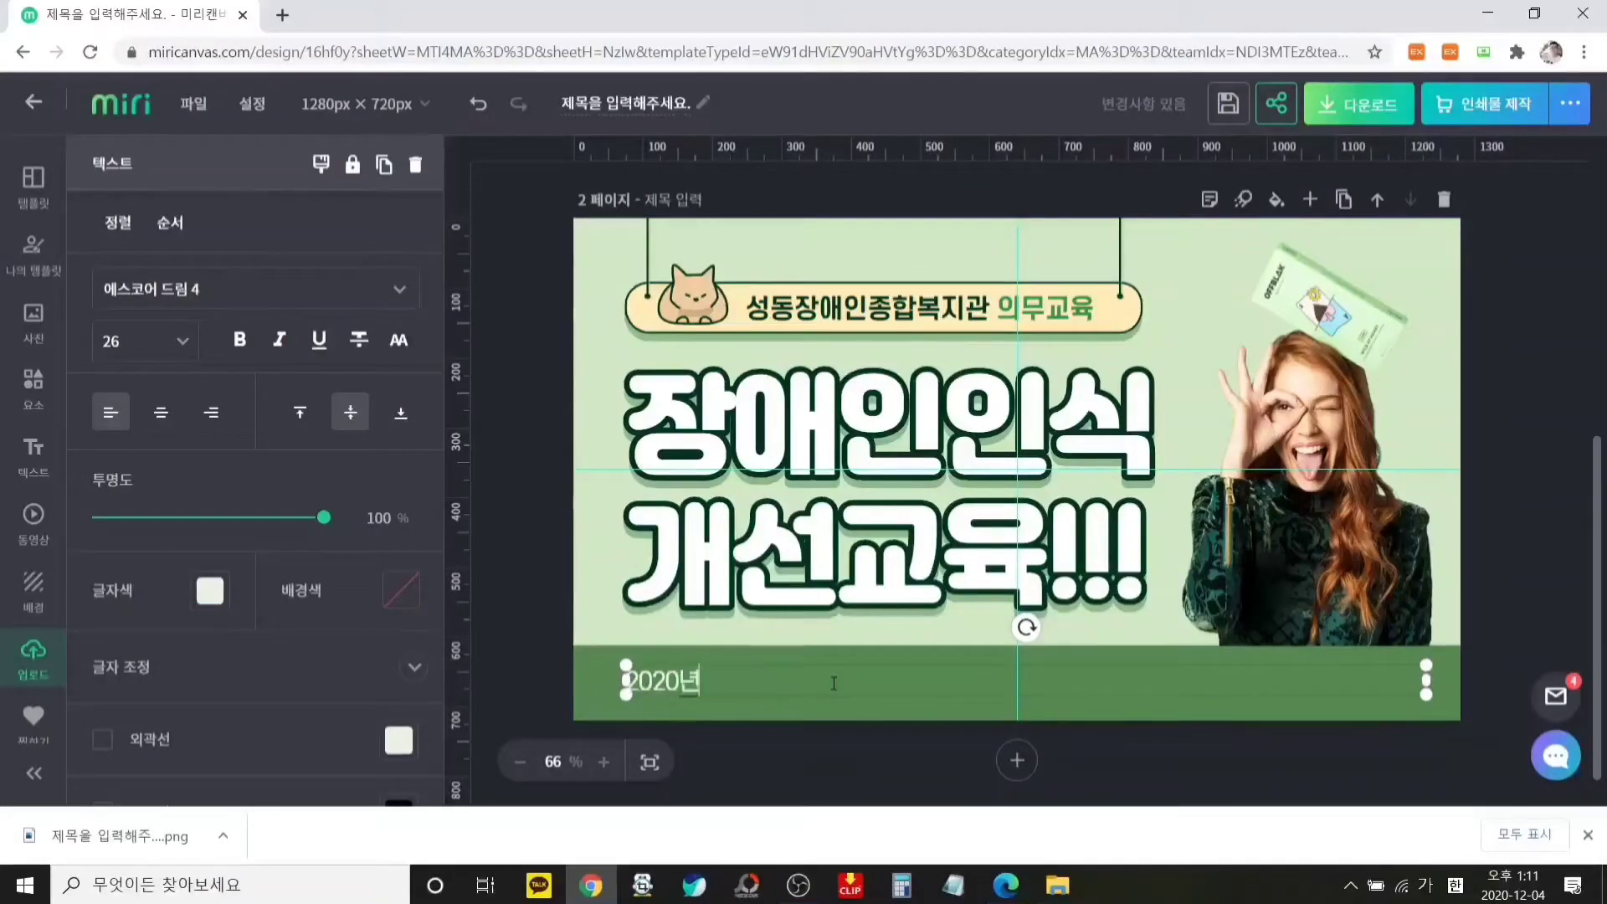
type(" 12월 1일~2")
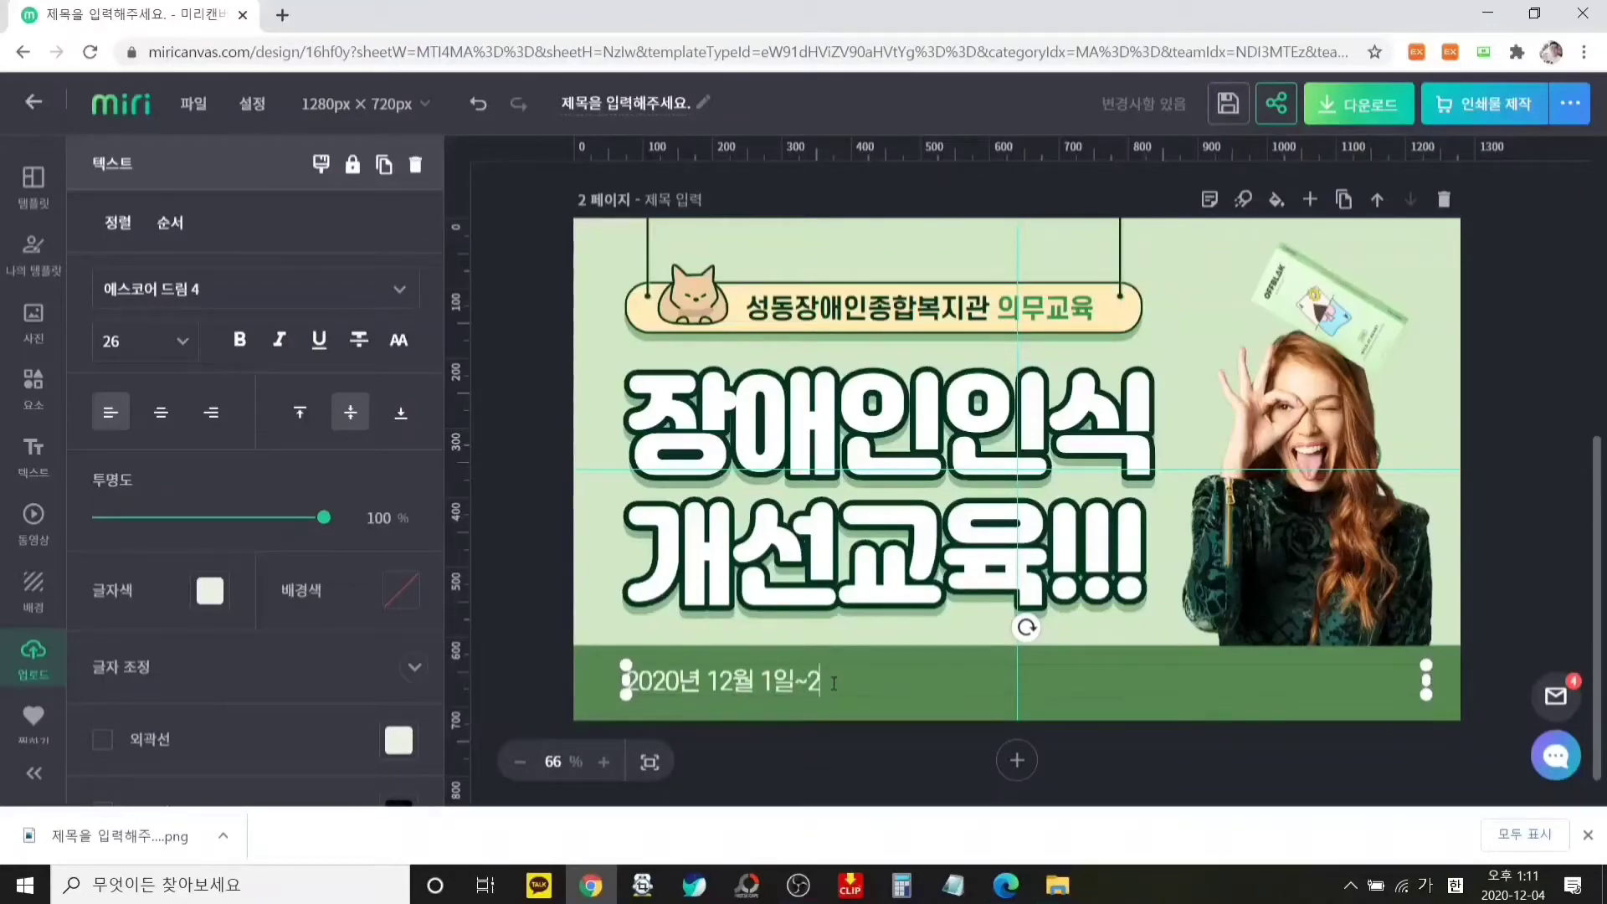
type("0일까지 반드시")
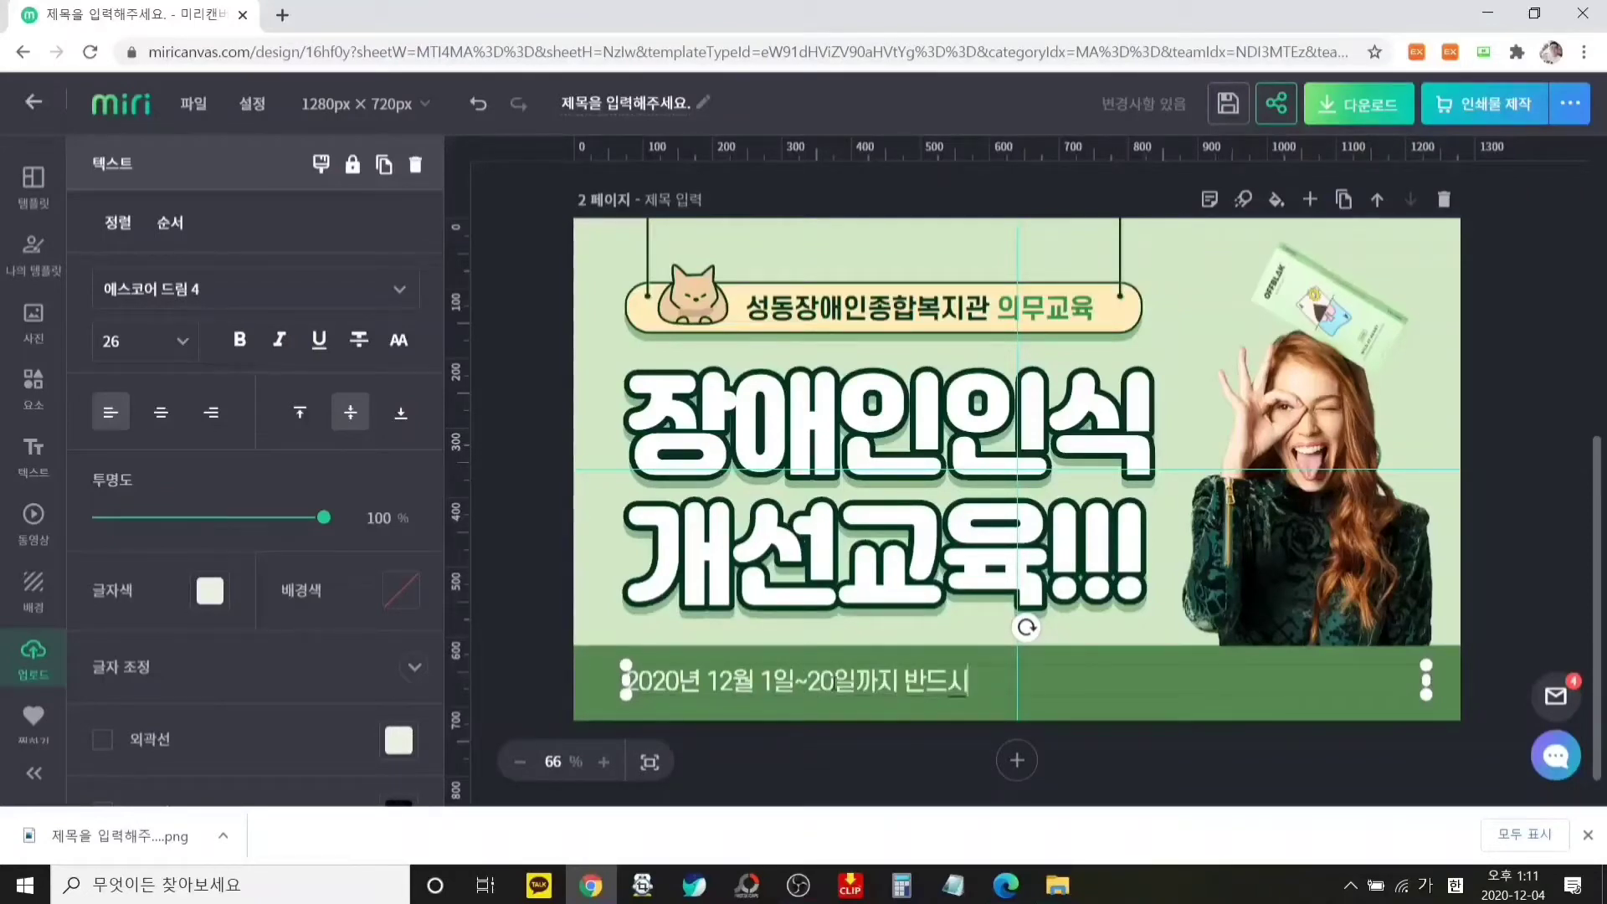
type(" 시청하셔야 합니다!")
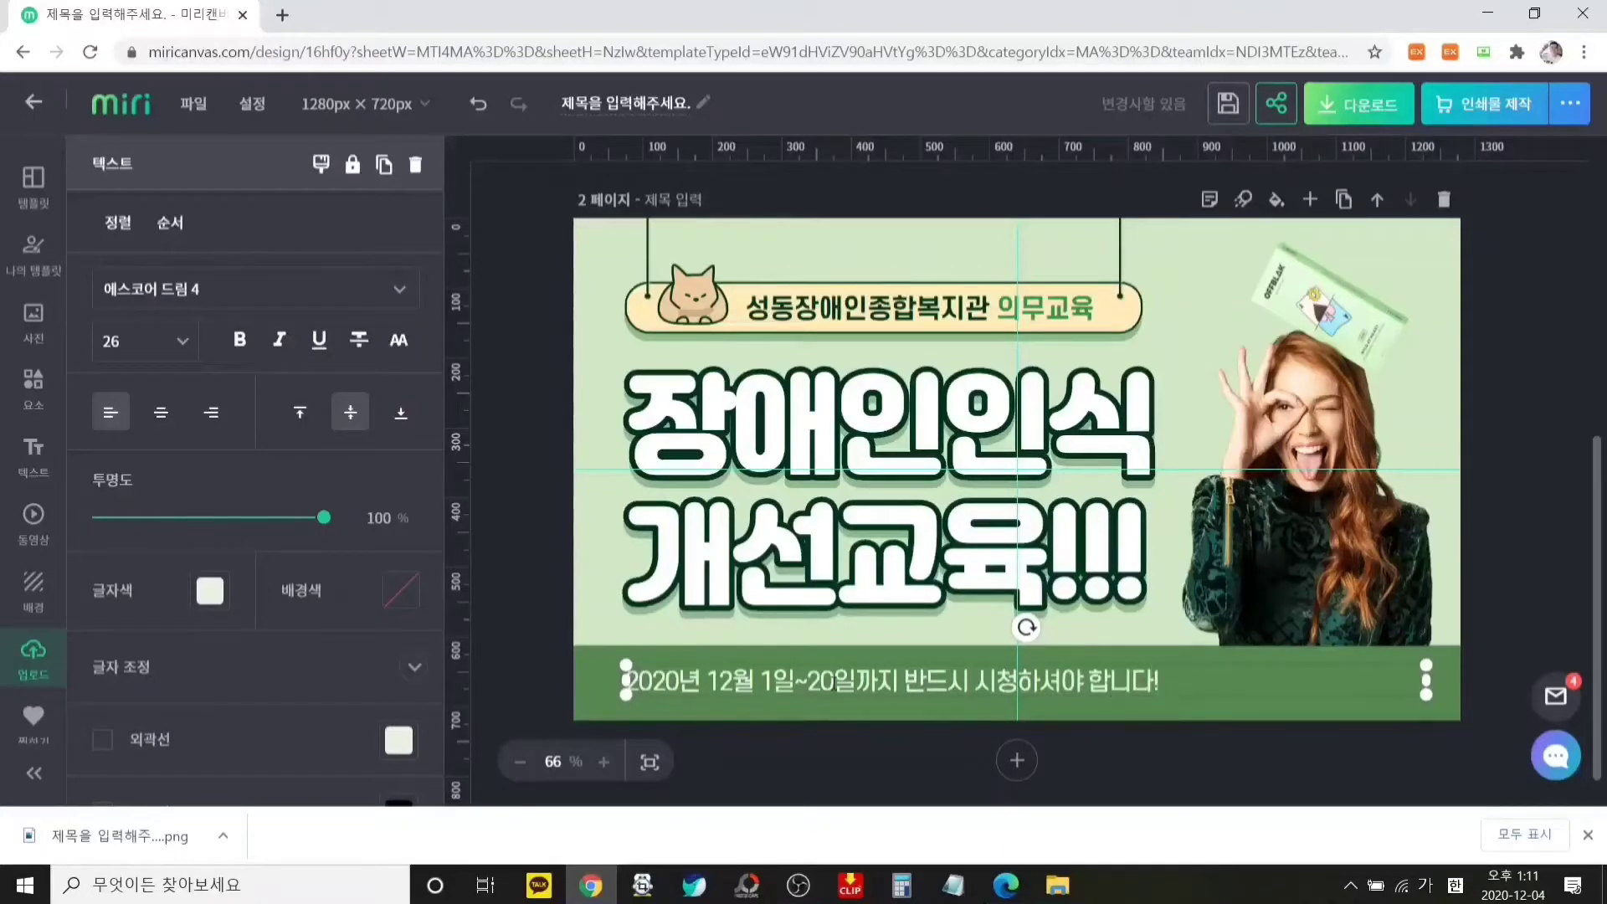
left_click(1225, 762)
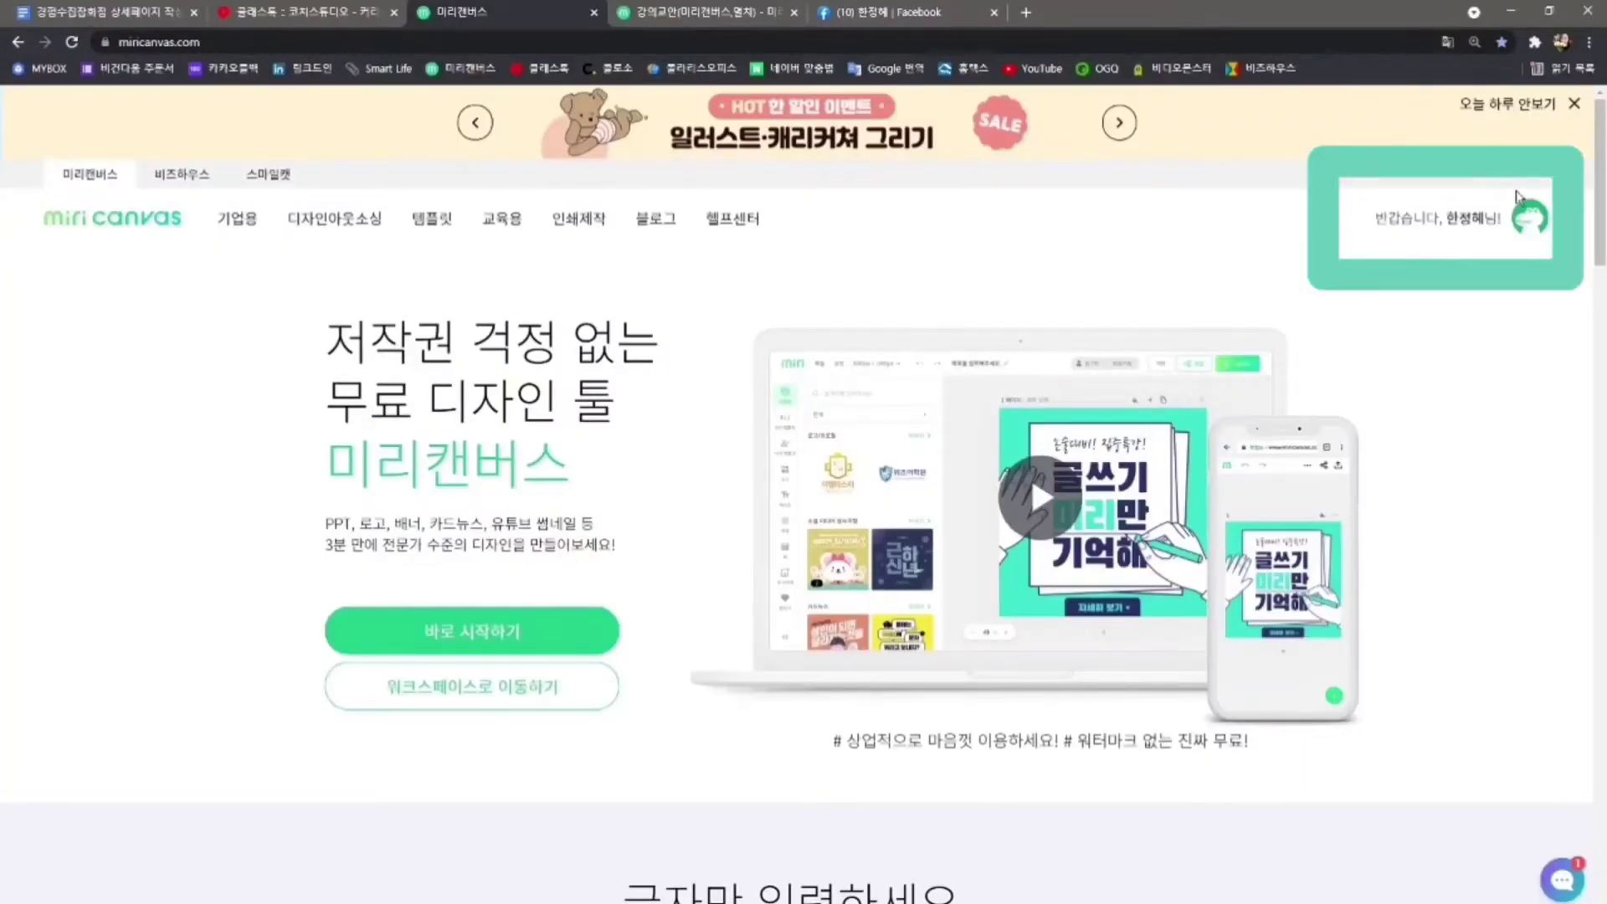
Start a new 1080 × 1080 px design and switch its format to 카드뉴스
left_click(486, 631)
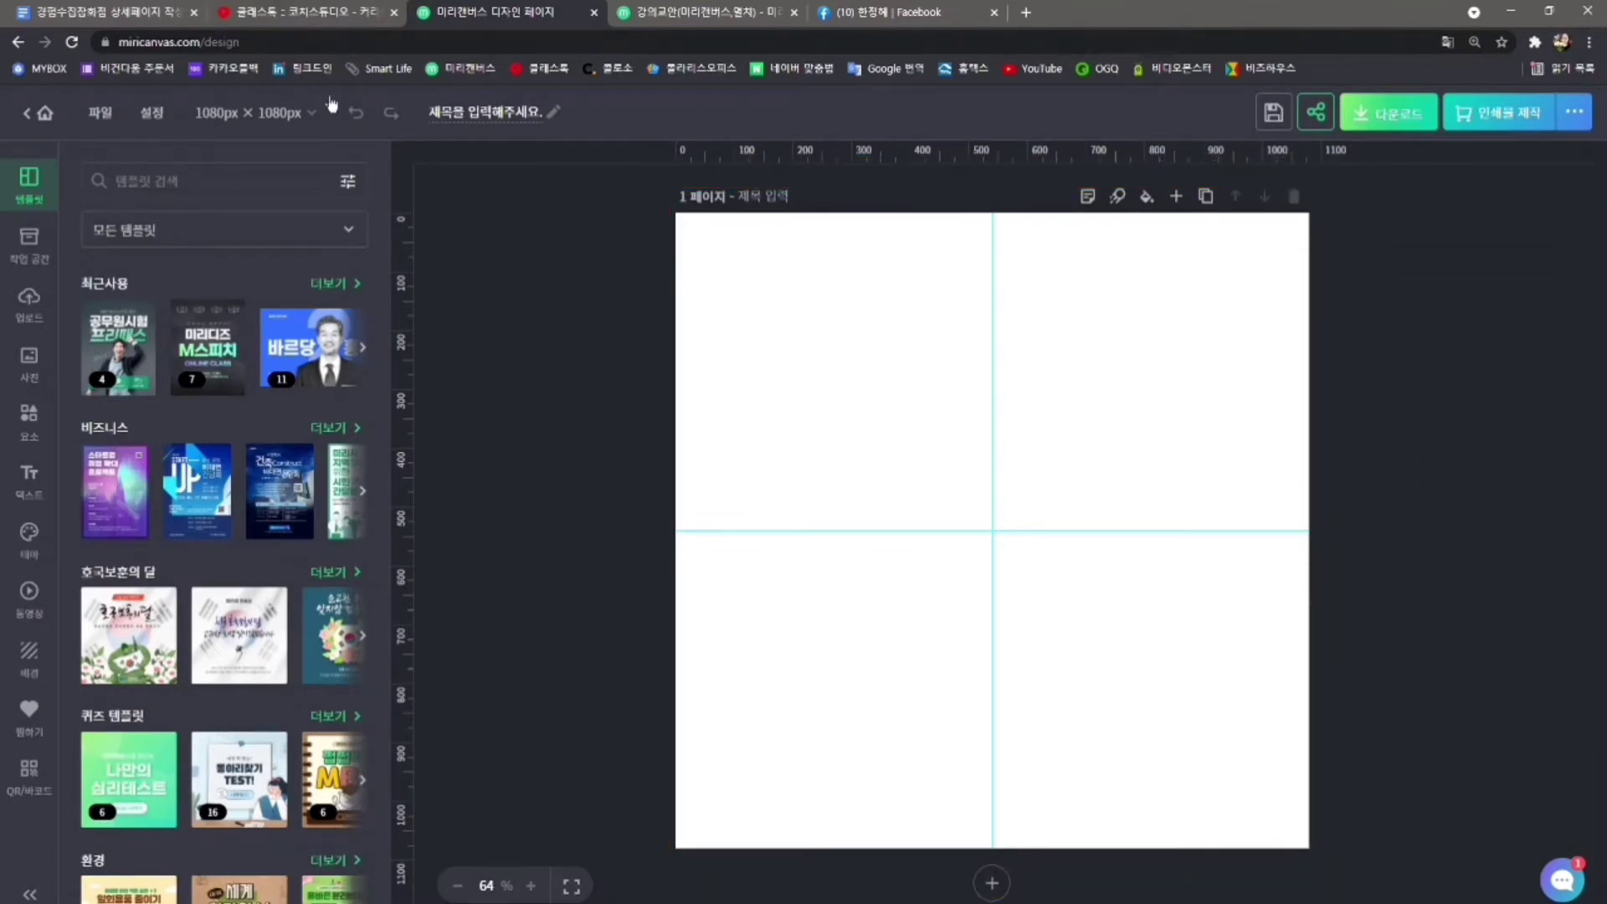
left_click(309, 115)
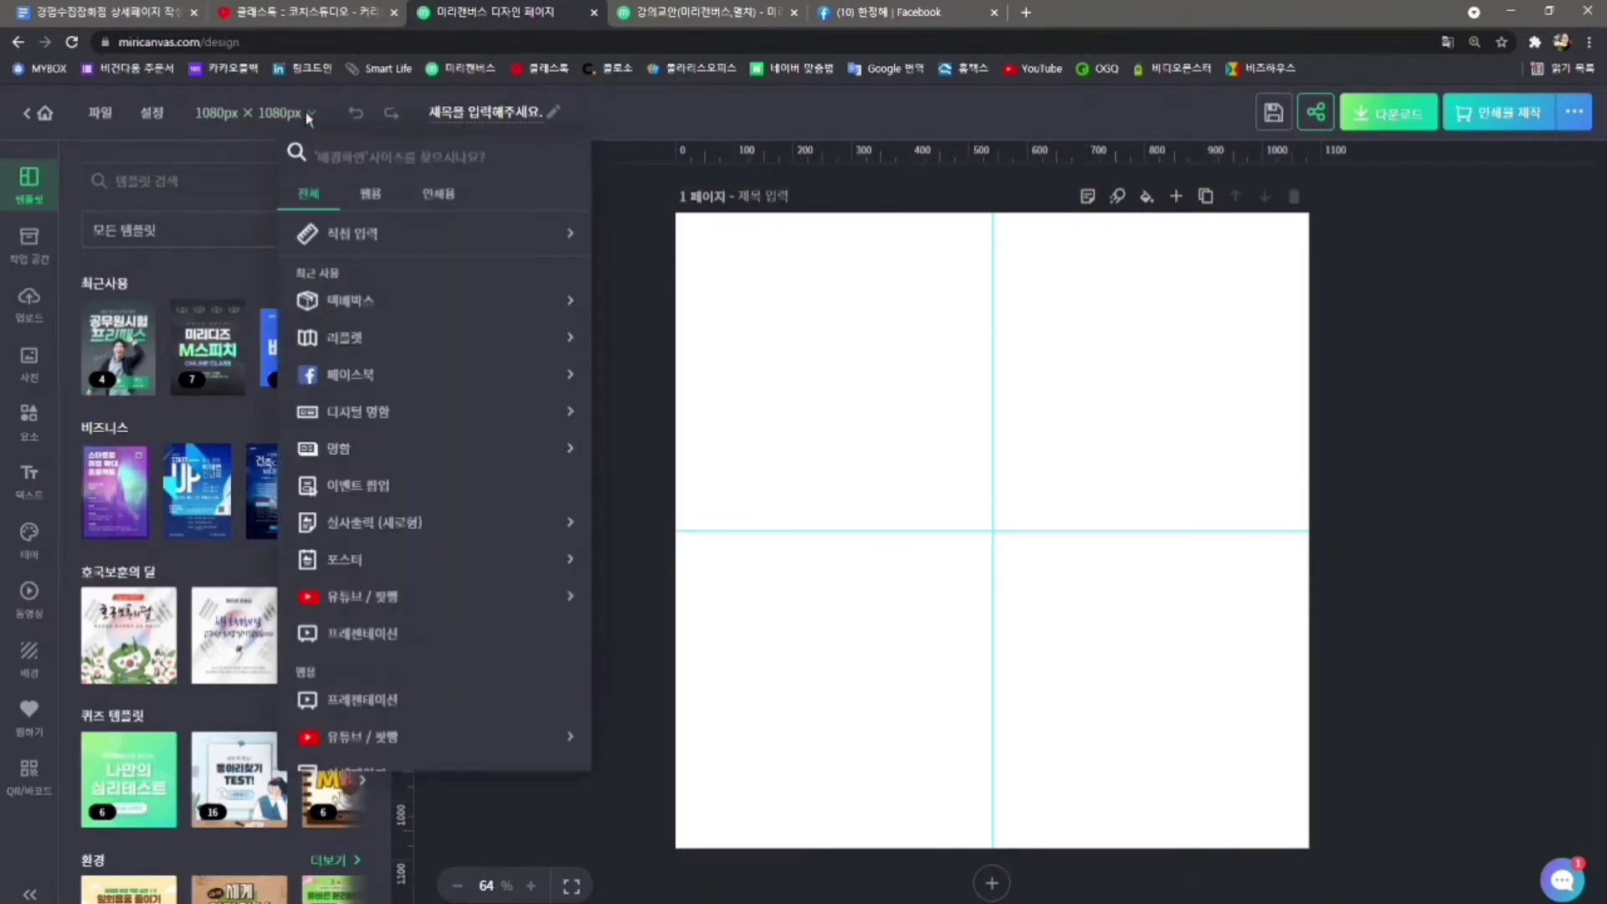
scroll(458, 648, "down", 3)
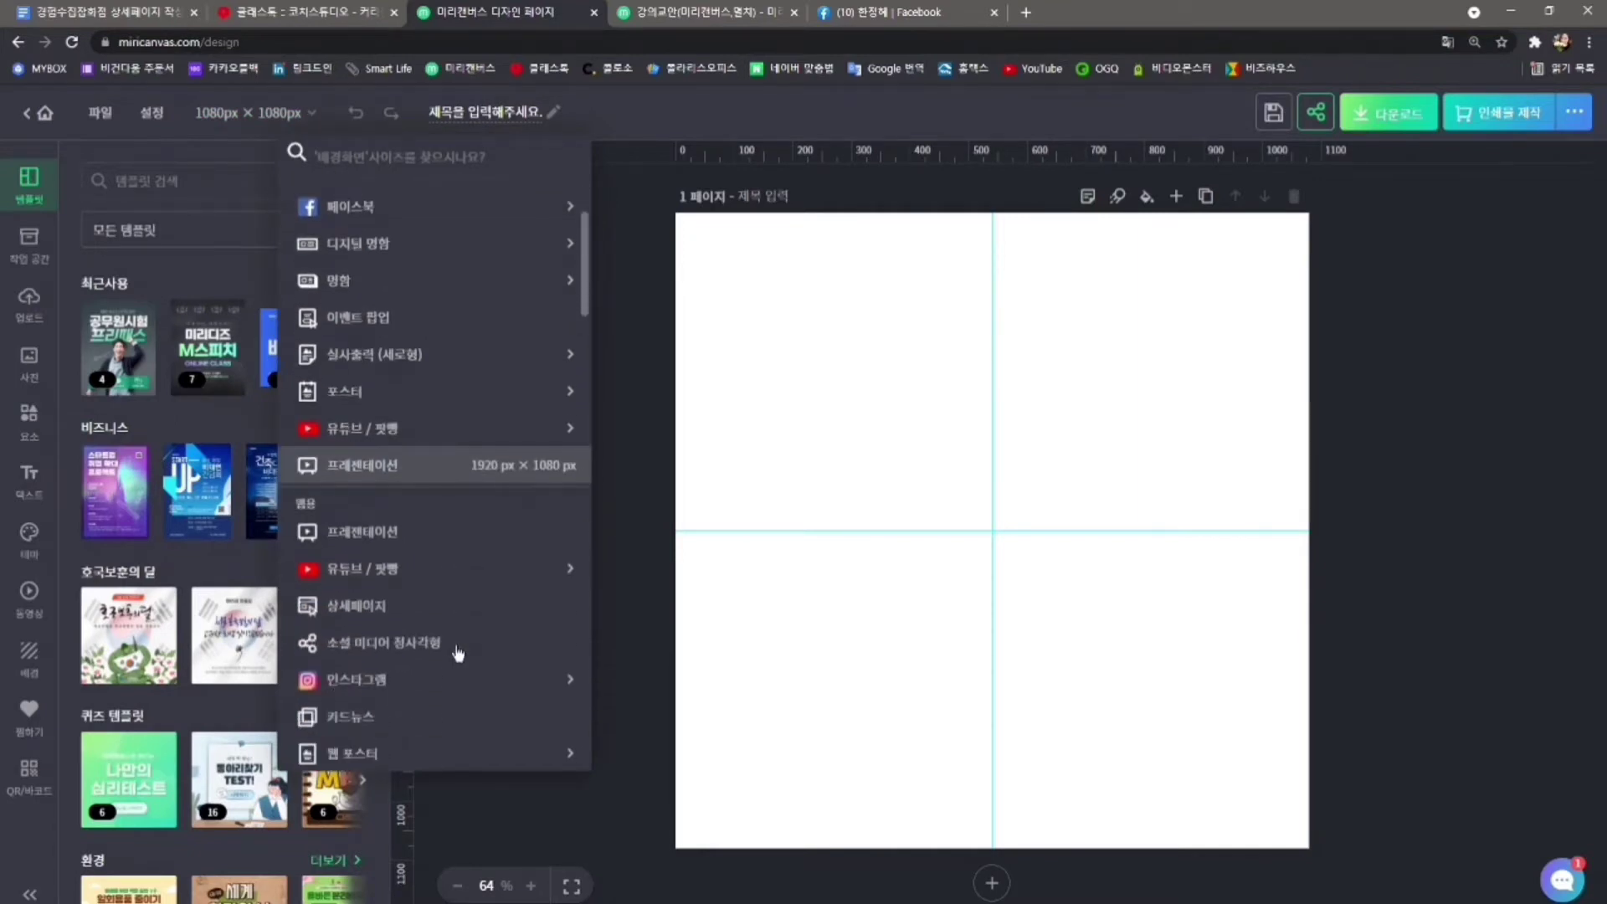
scroll(458, 653, "down", 1)
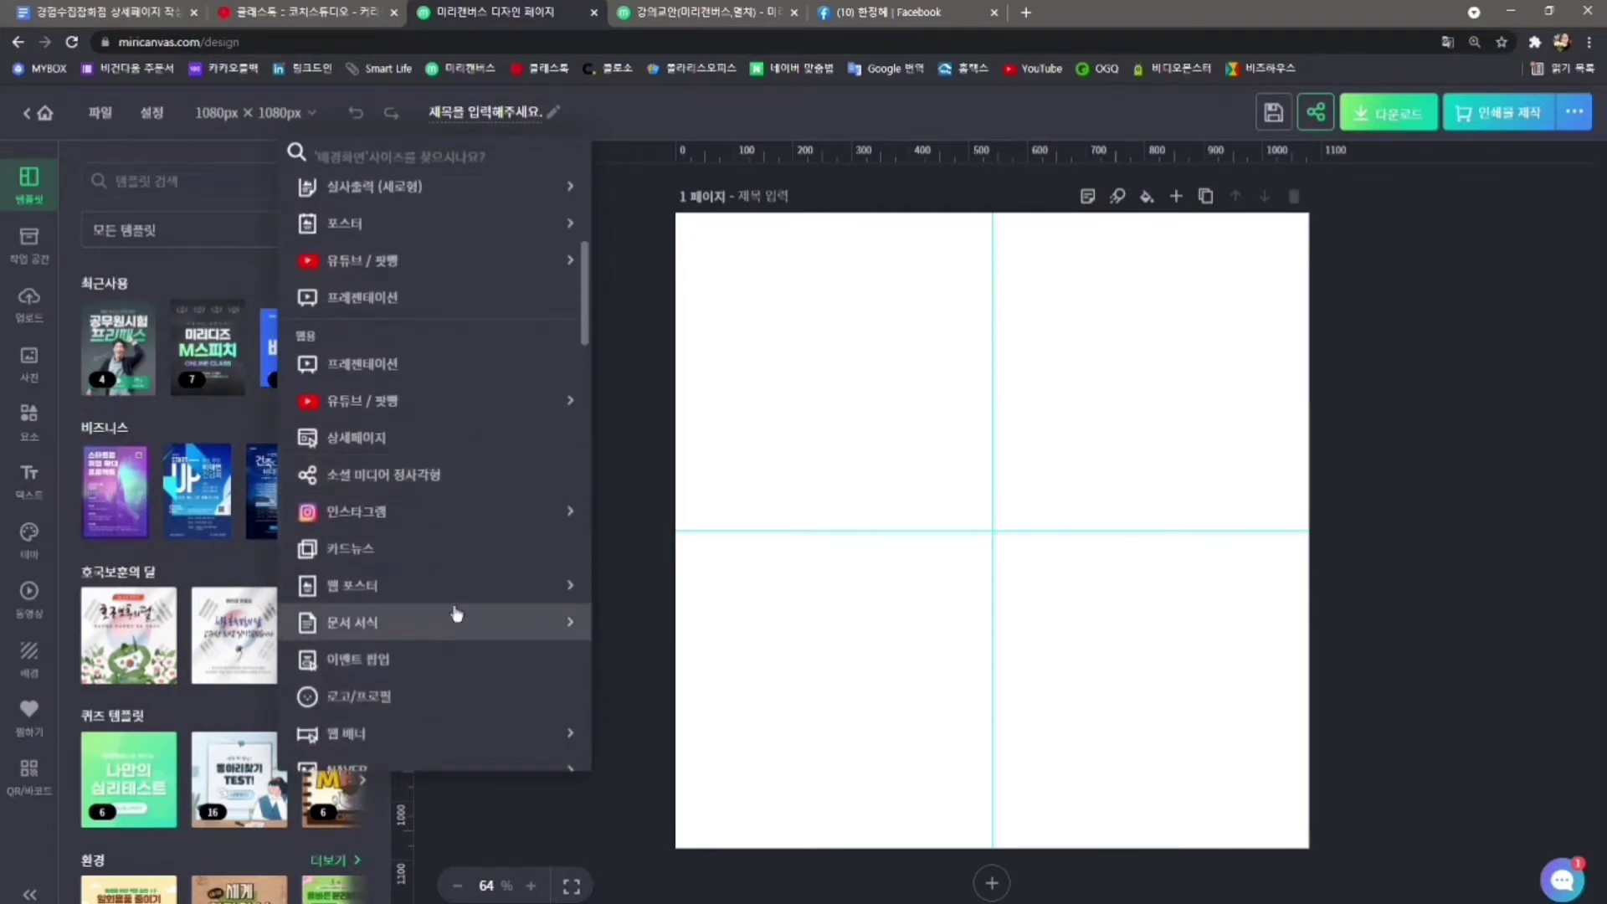
left_click(406, 553)
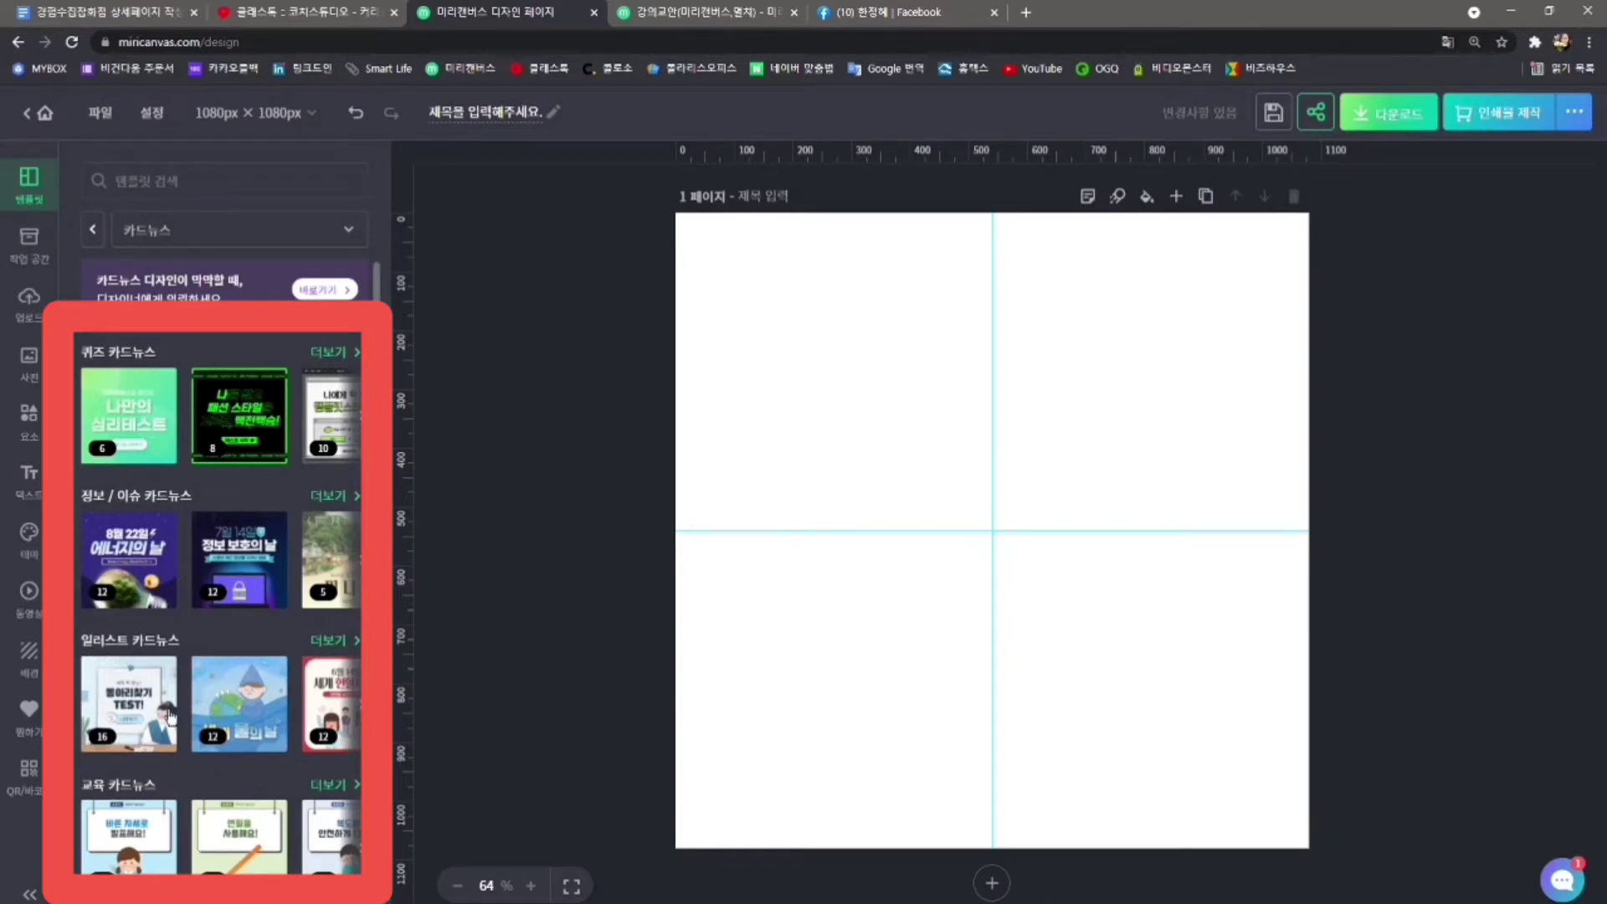
scroll(155, 794, "down", 8)
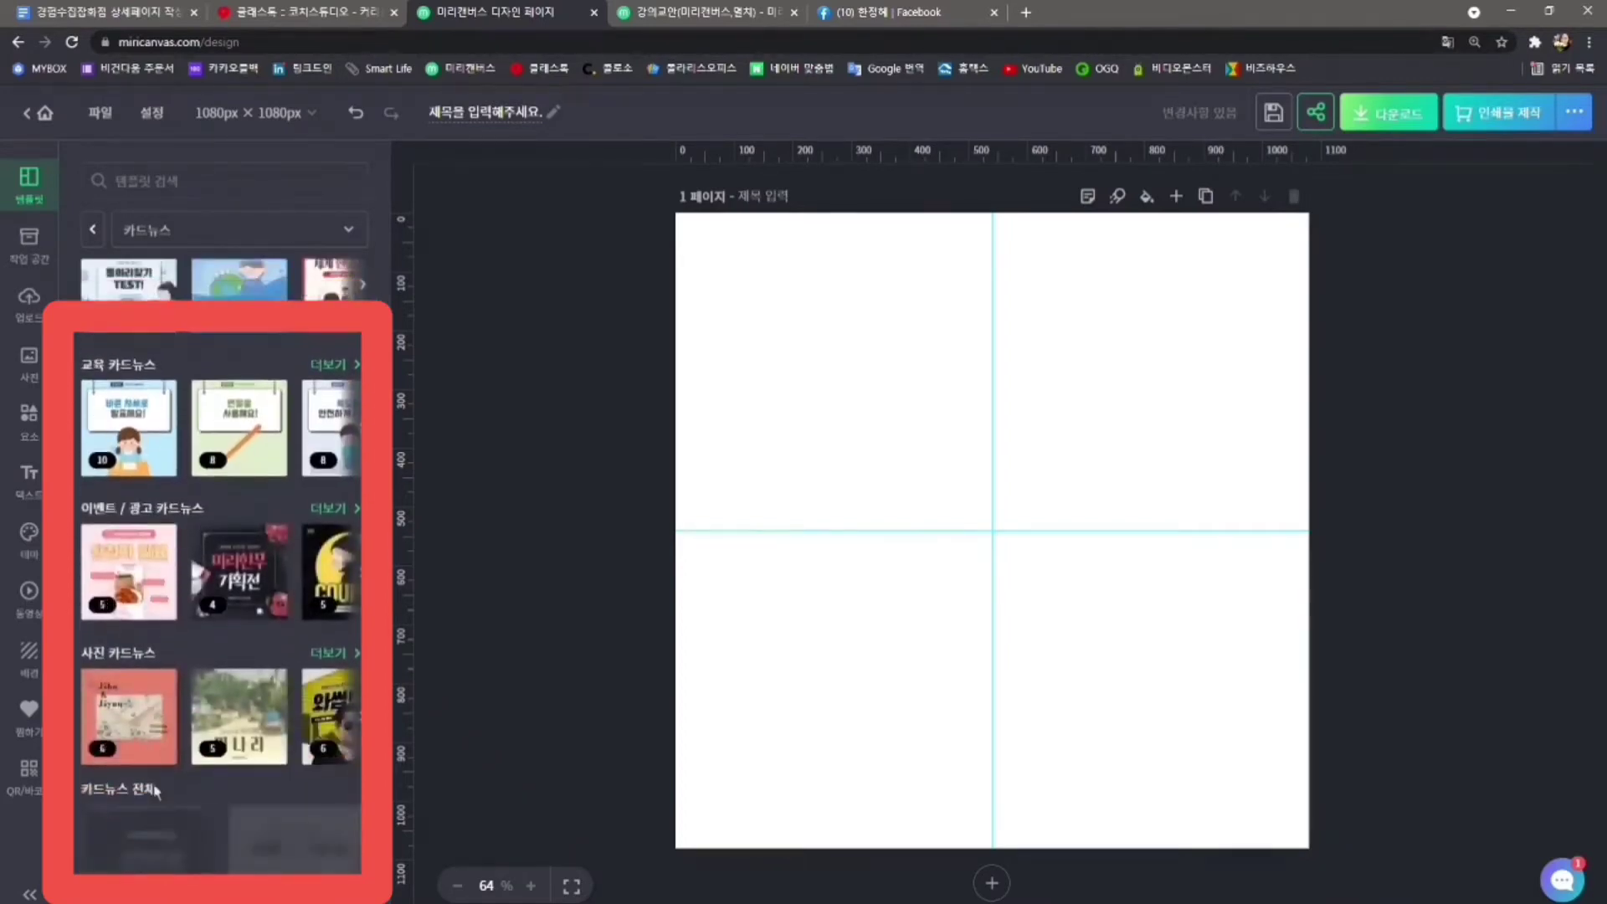
scroll(159, 792, "down", 10)
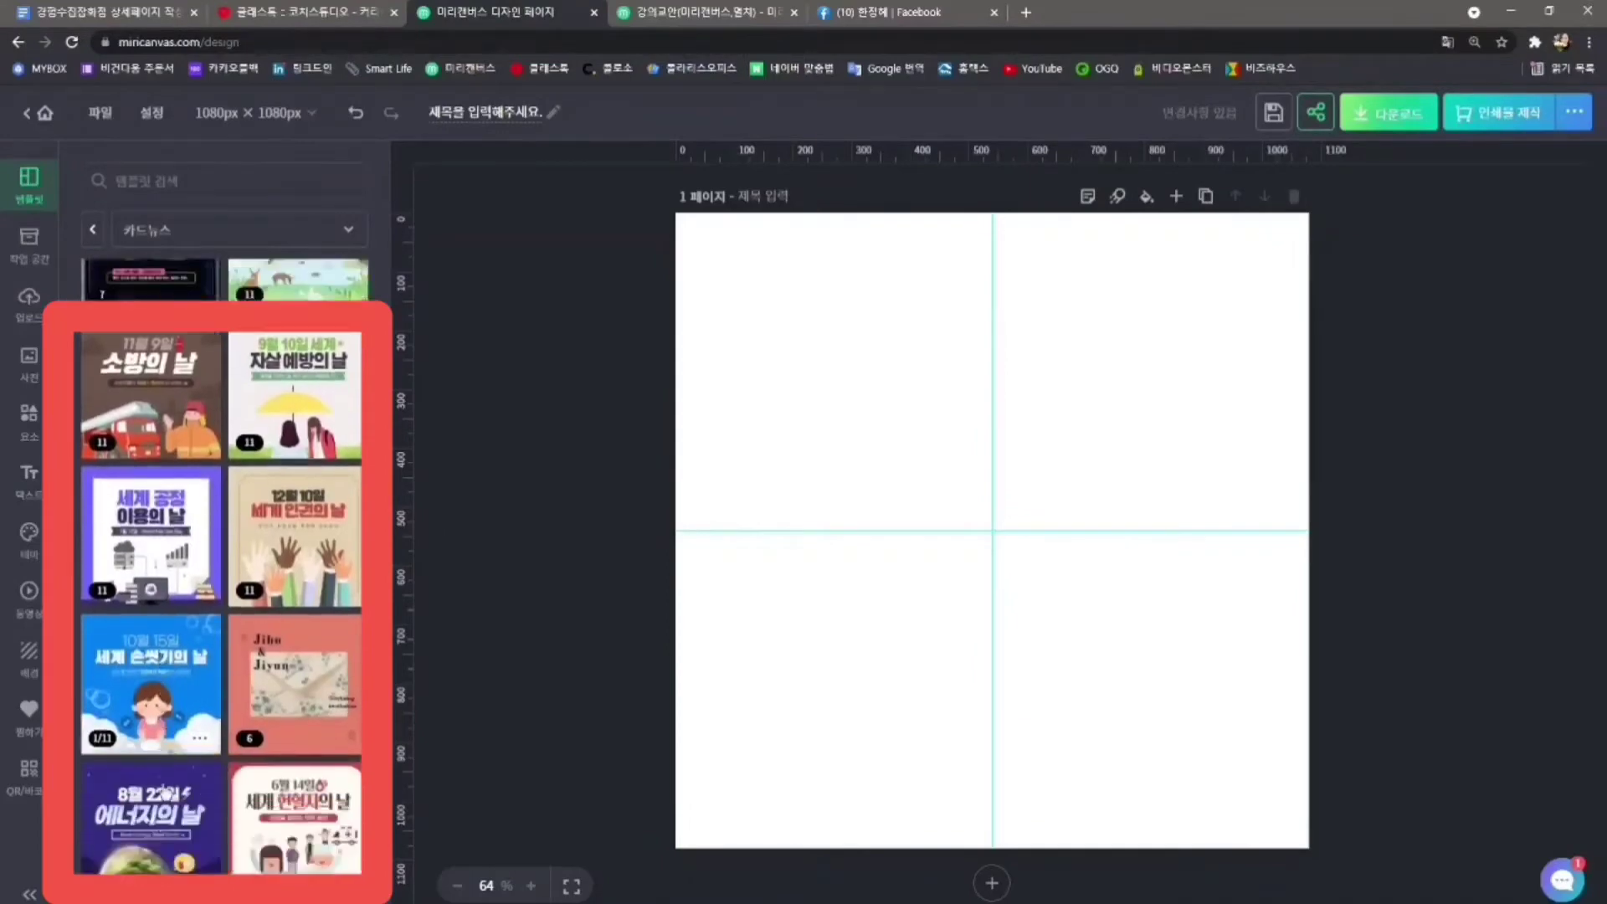
scroll(167, 790, "down", 10)
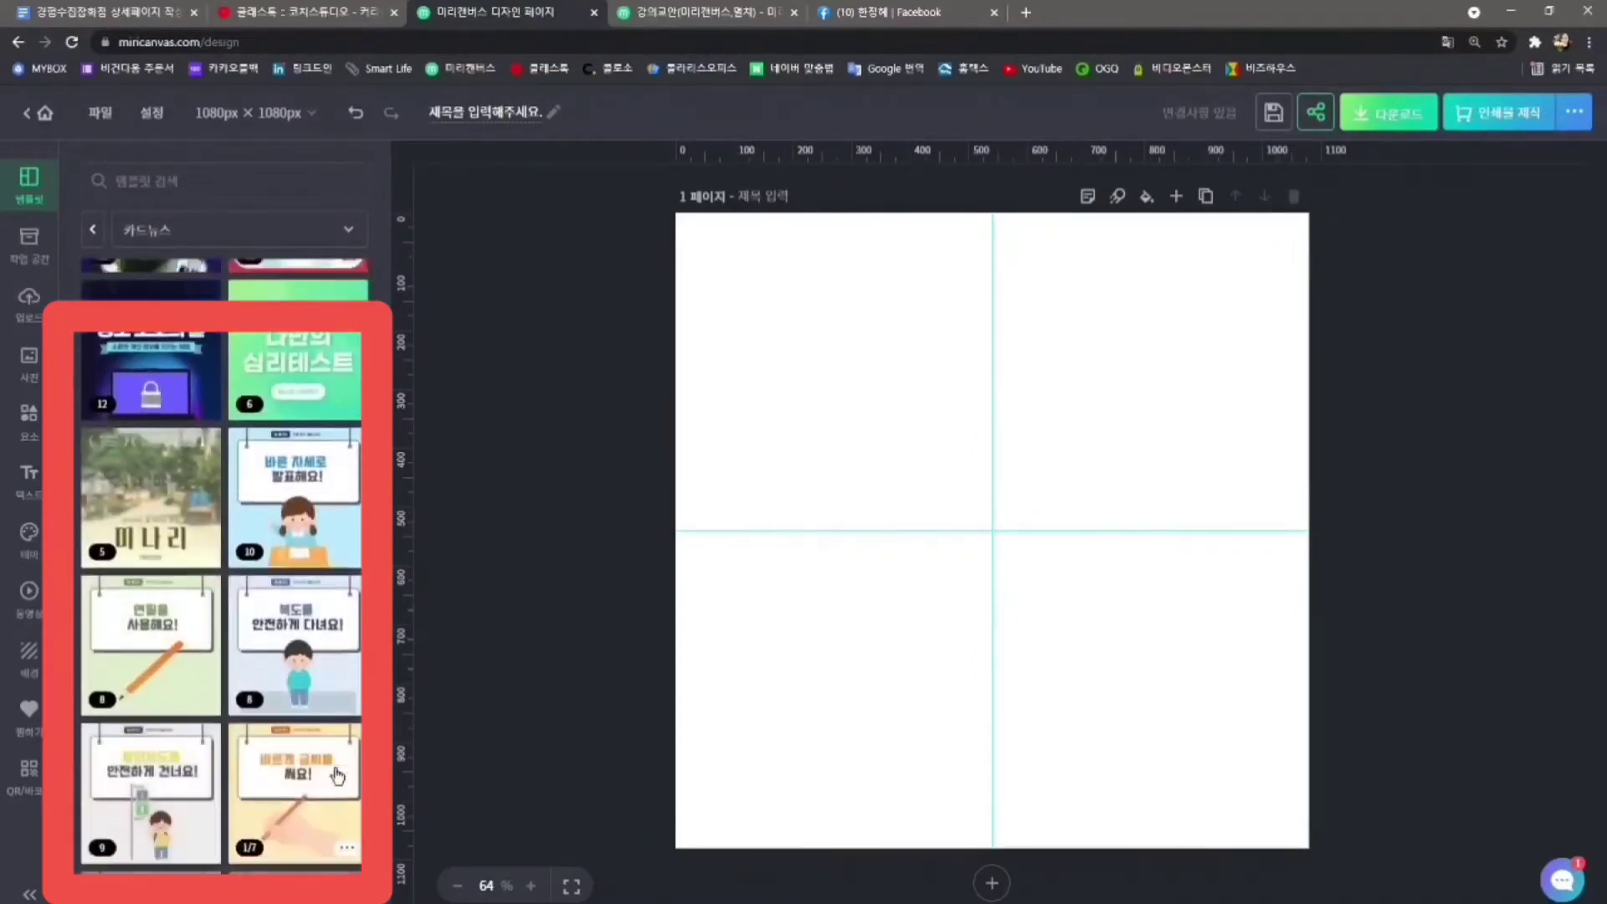
scroll(350, 400, "up", 20)
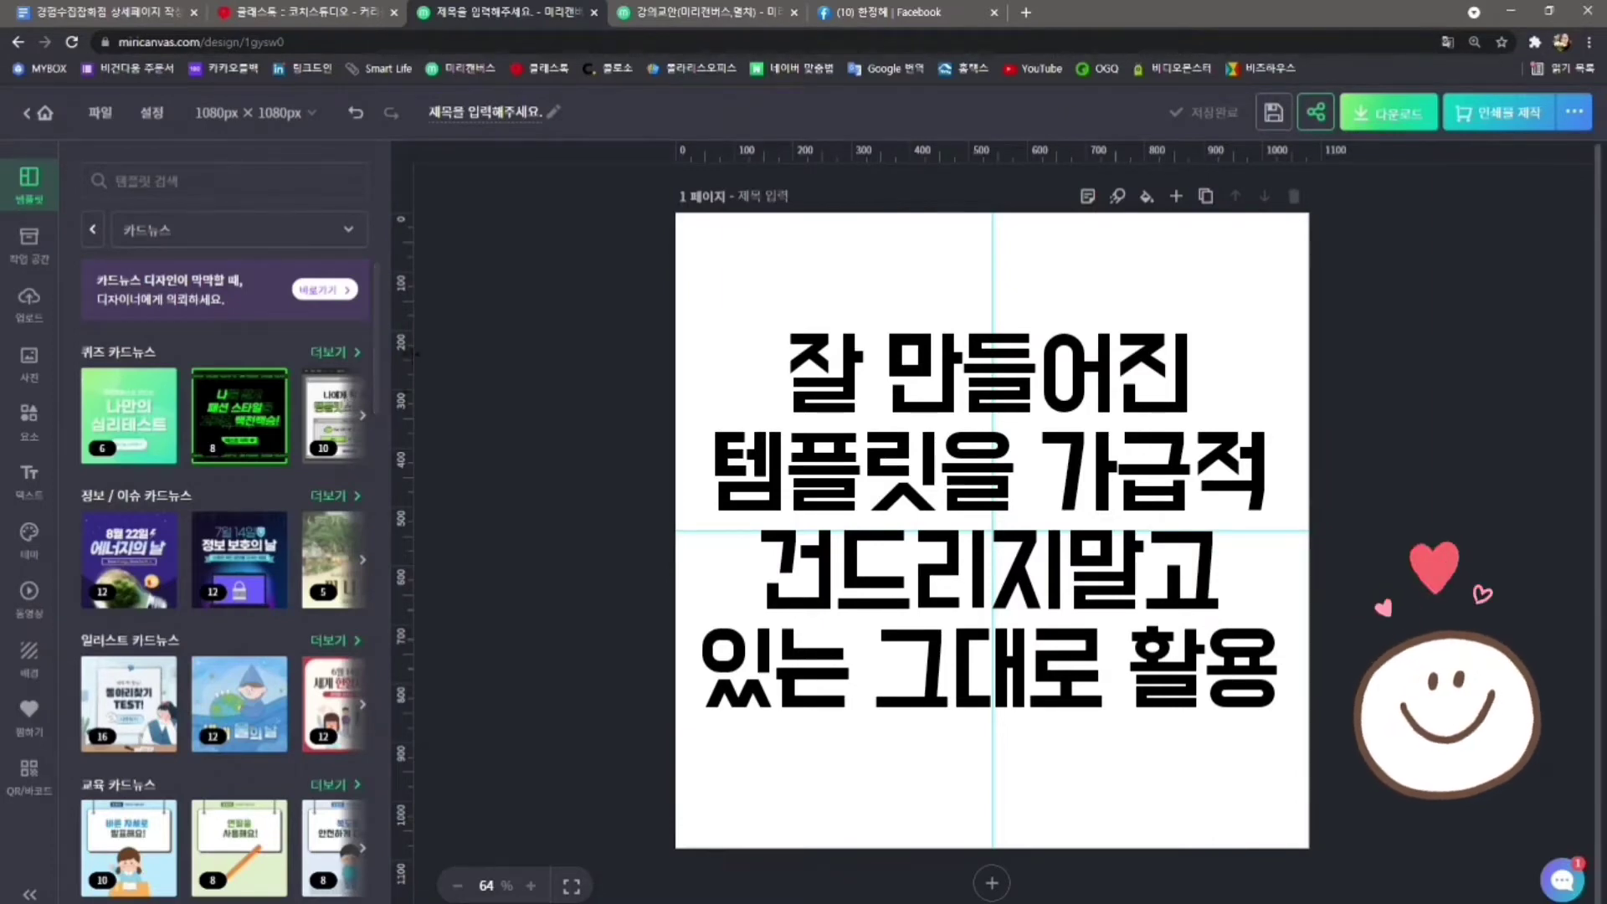
Search templates for the recent term 구인 and open the 채용공고 카드뉴스 set
left_click(197, 185)
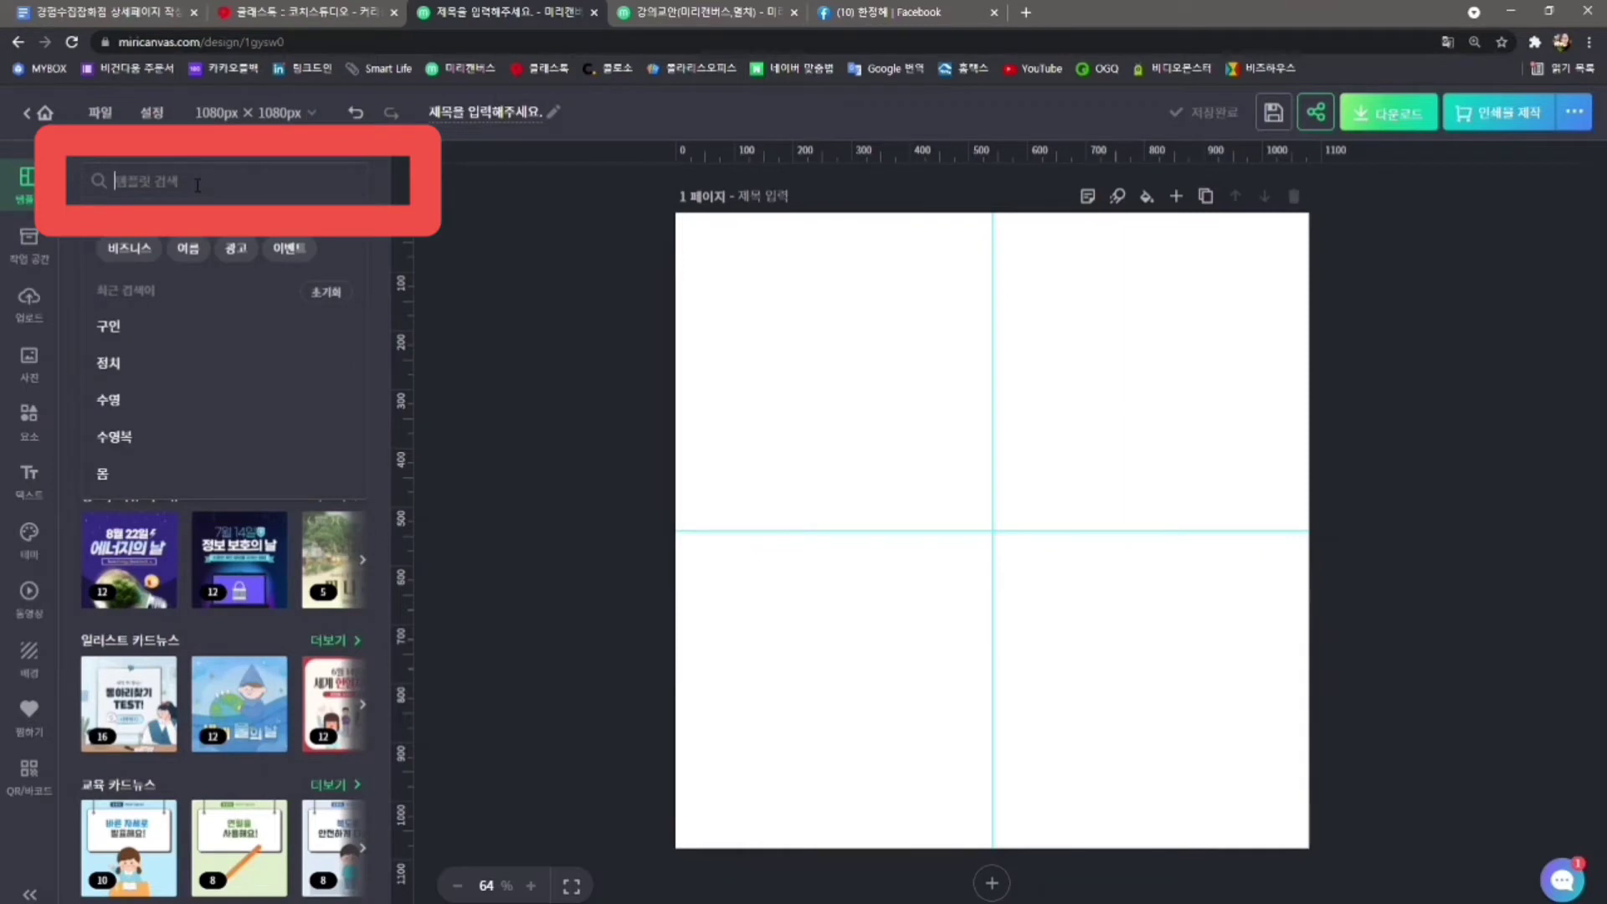
left_click(169, 326)
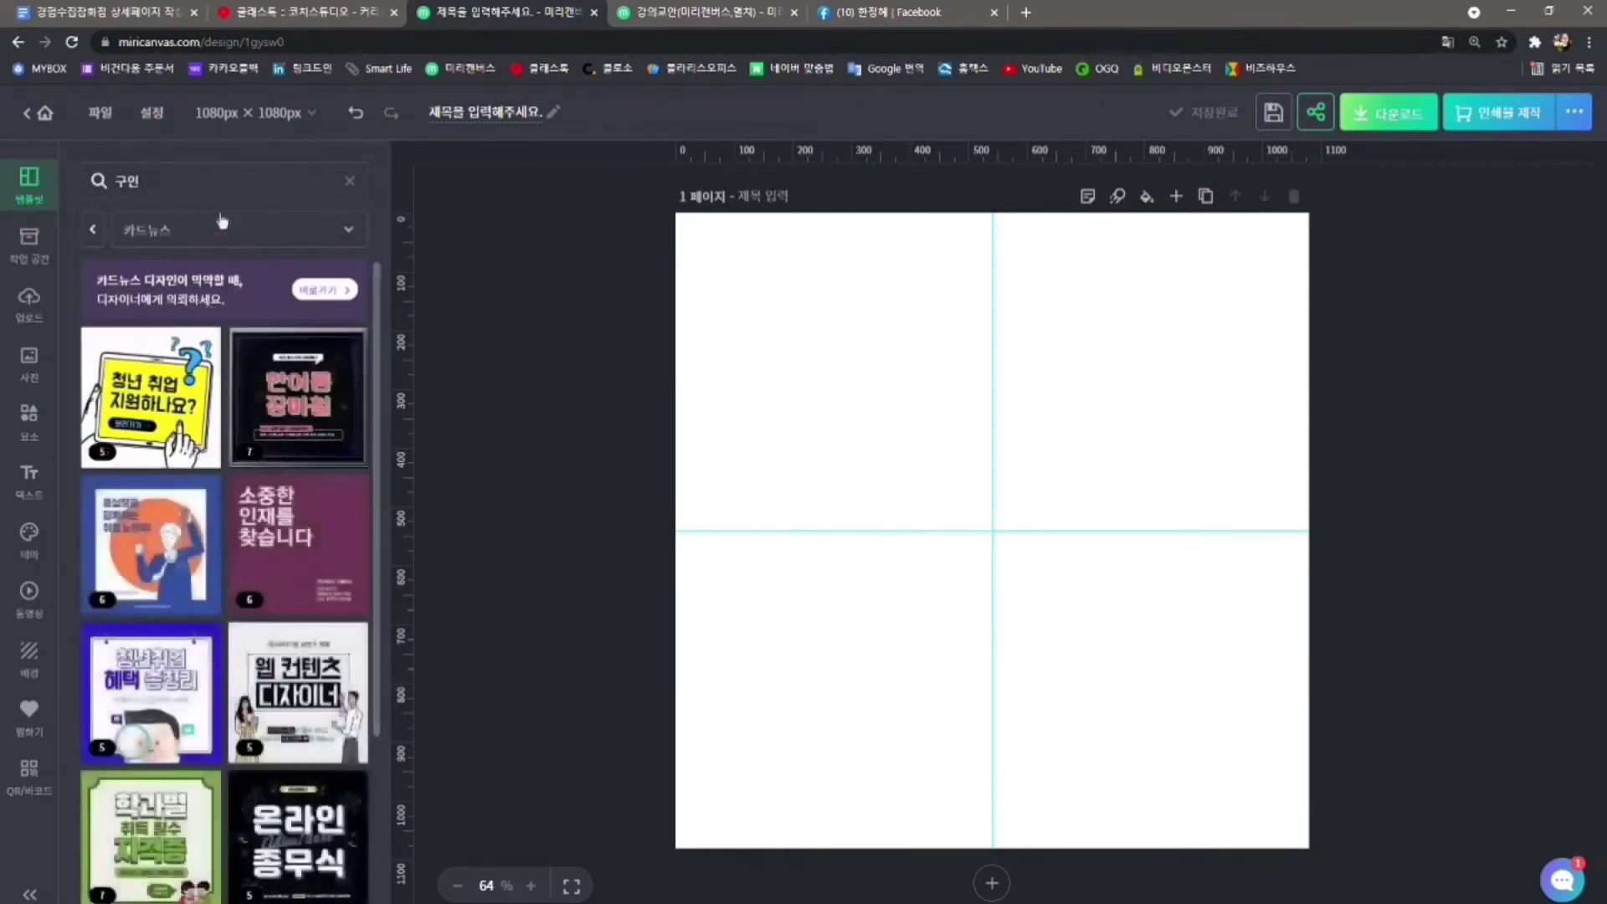
scroll(303, 638, "down", 5)
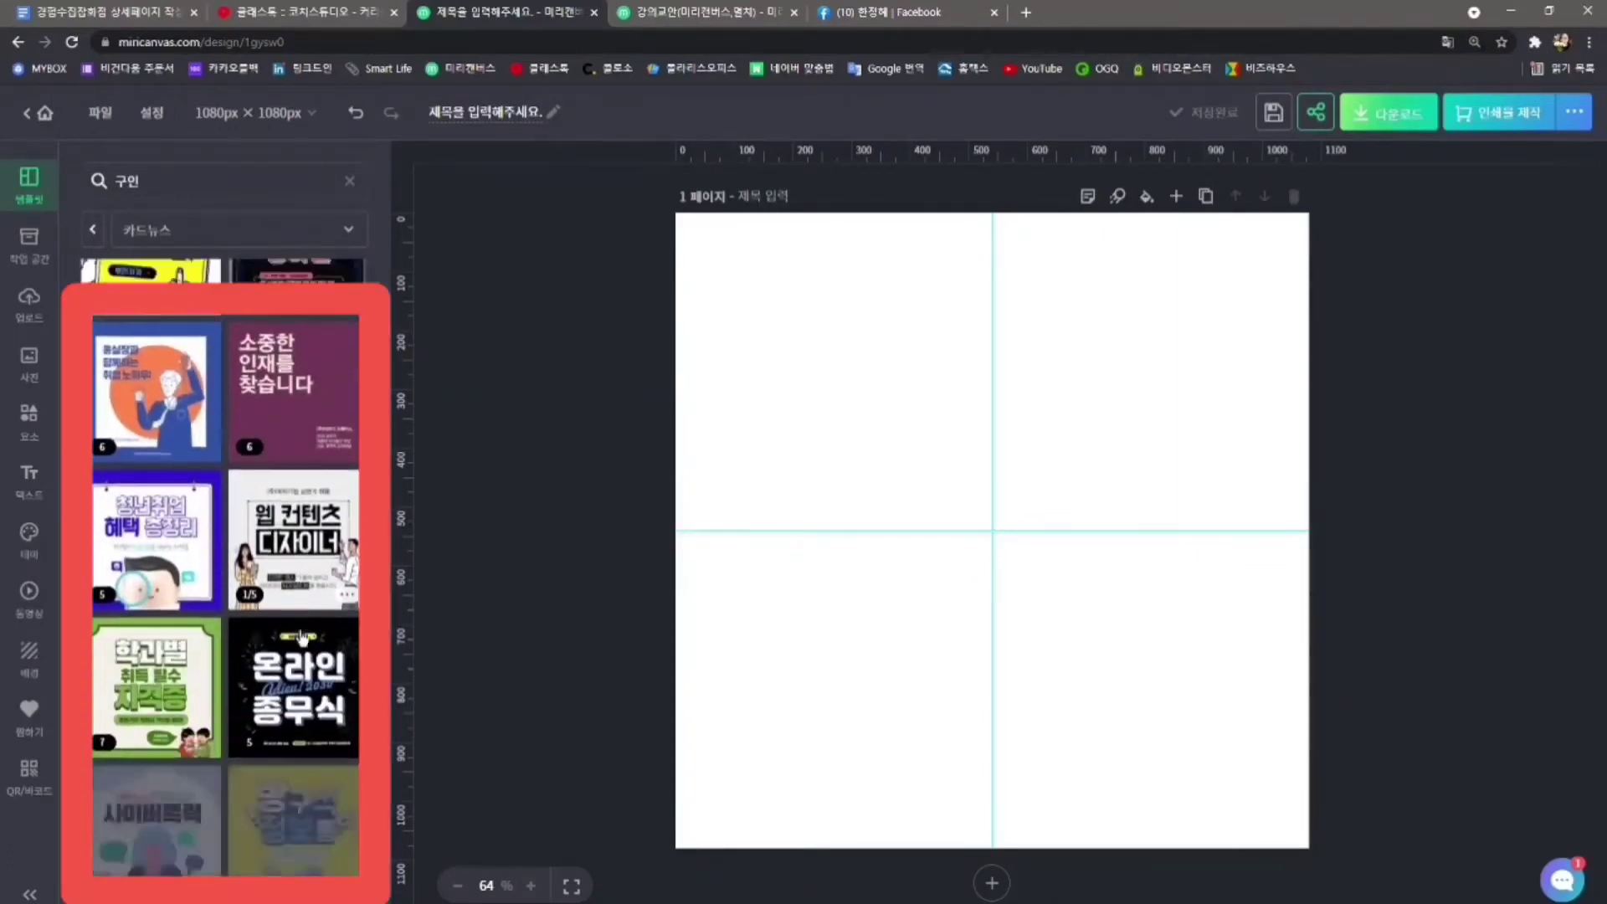
scroll(303, 638, "down", 5)
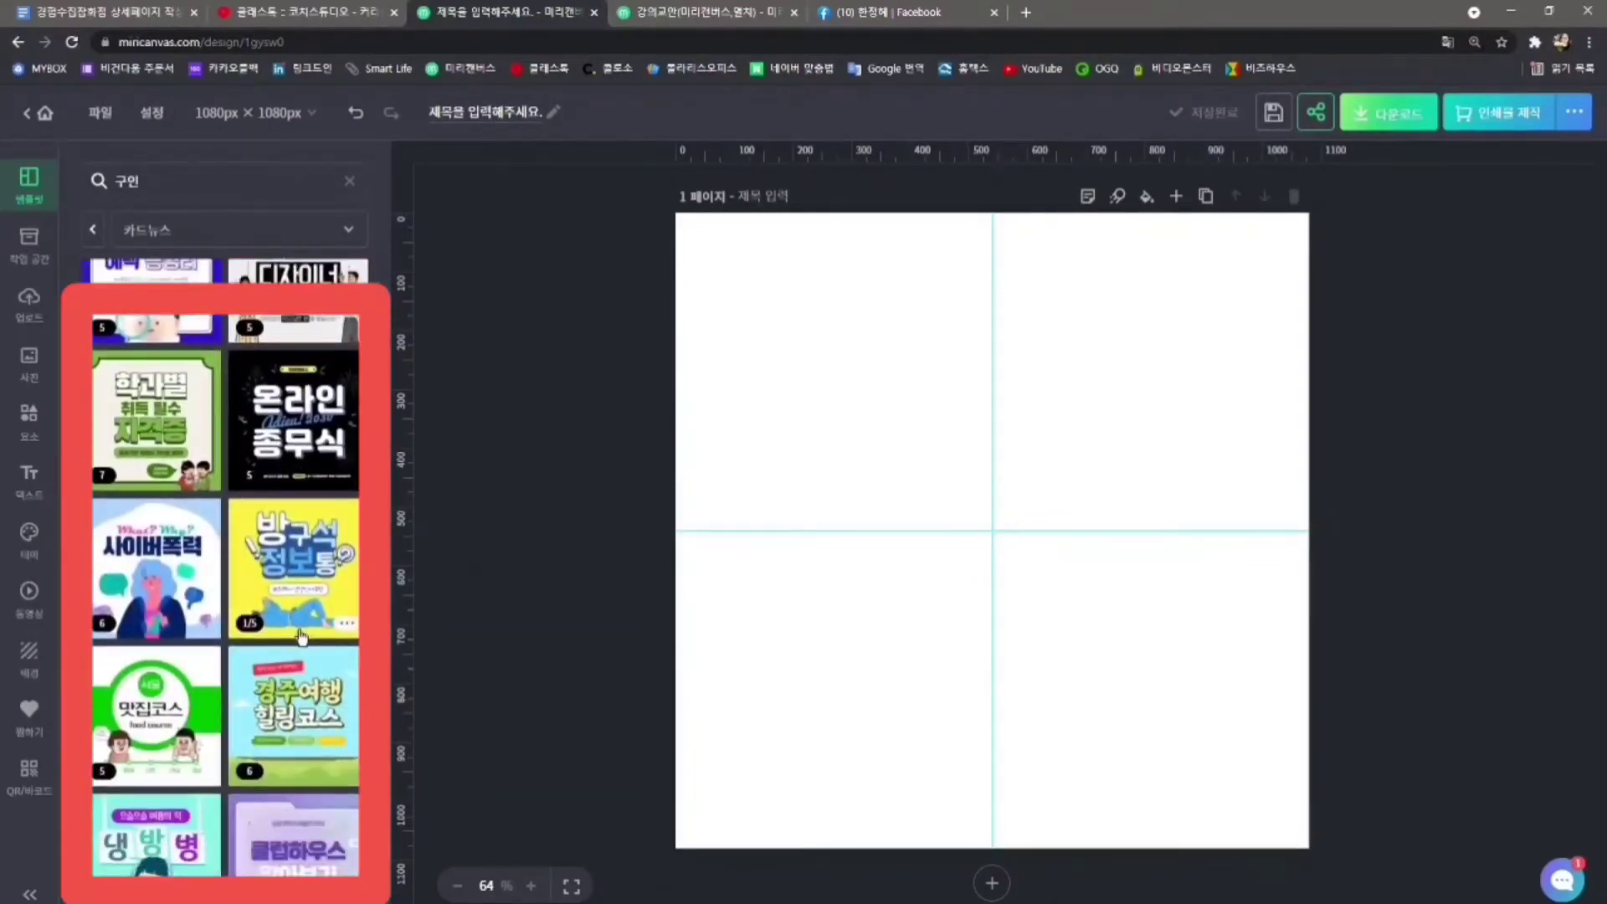
scroll(282, 705, "up", 10)
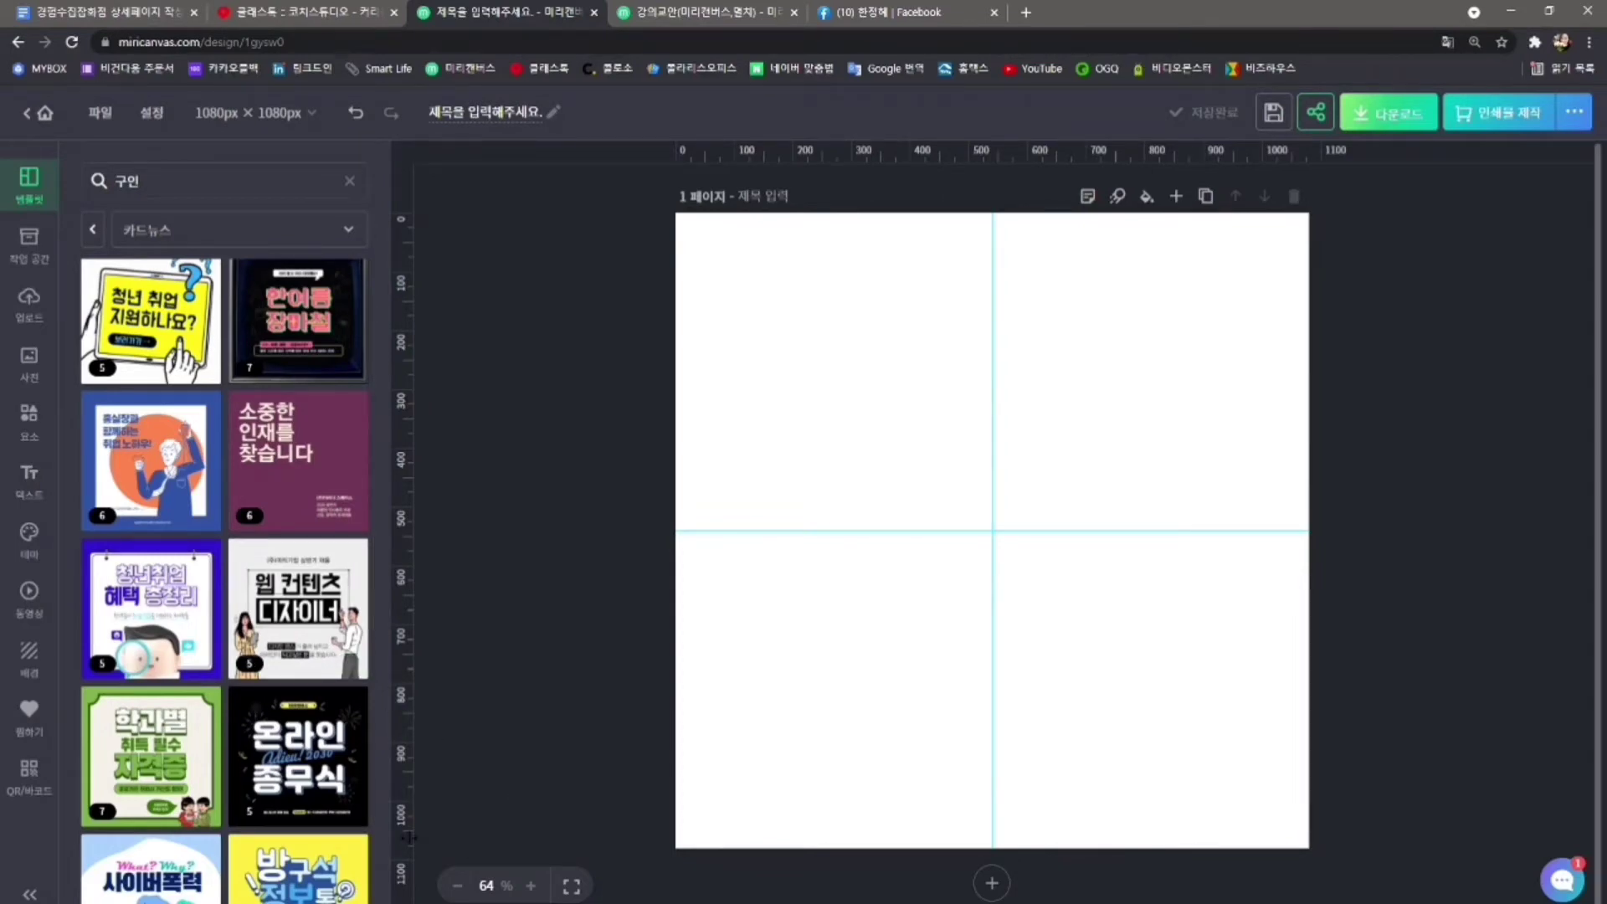
mouse_move(293, 603)
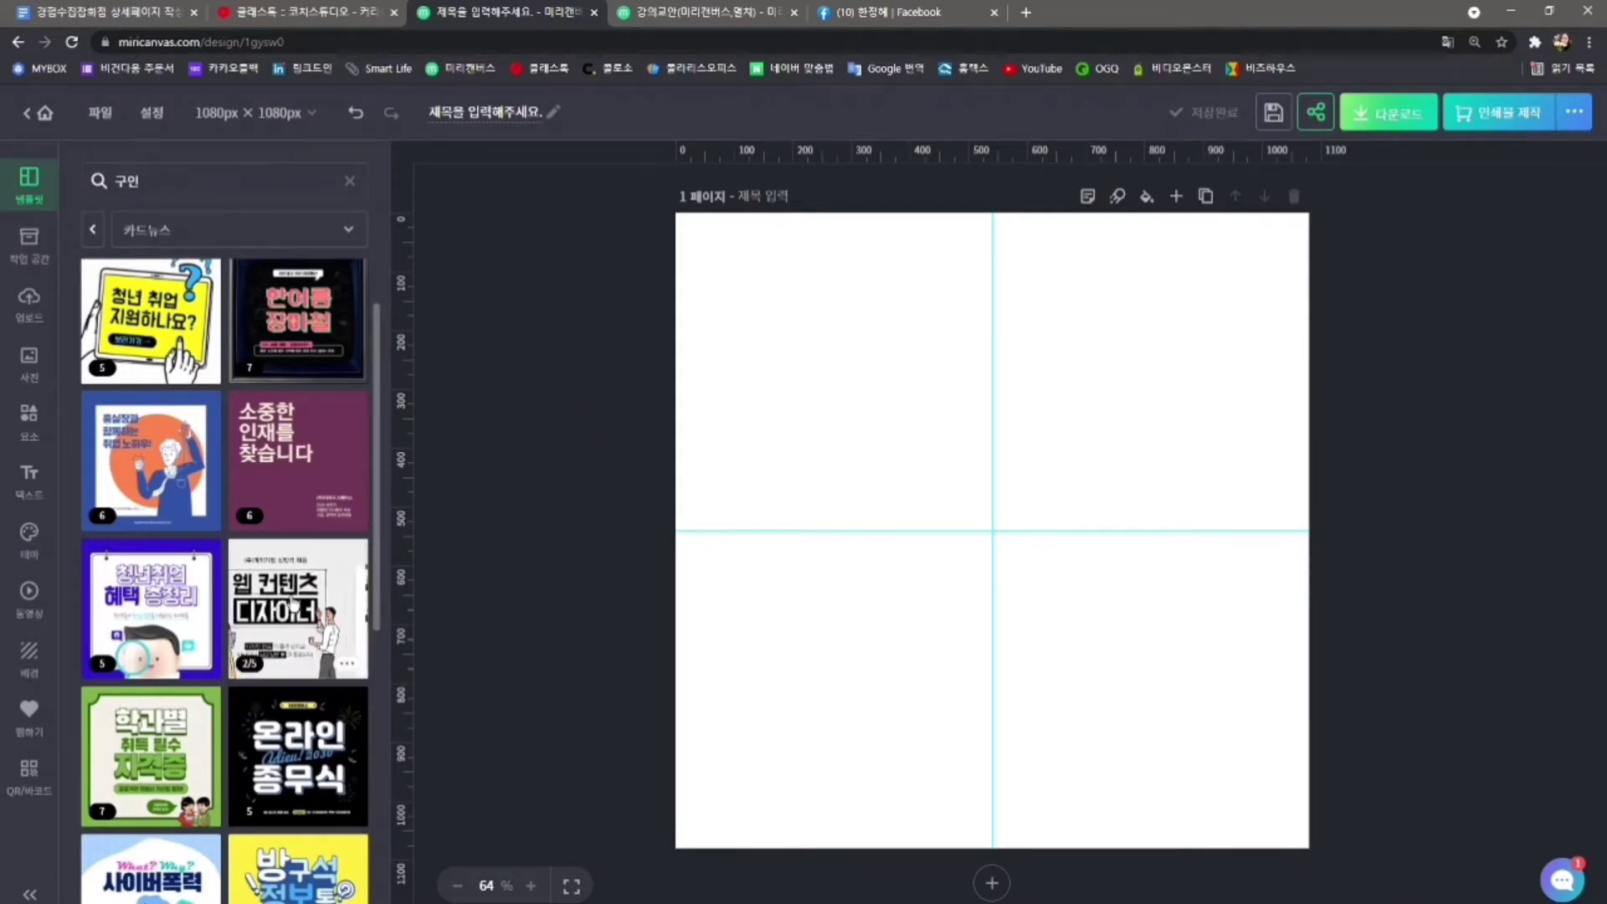
left_click(293, 603)
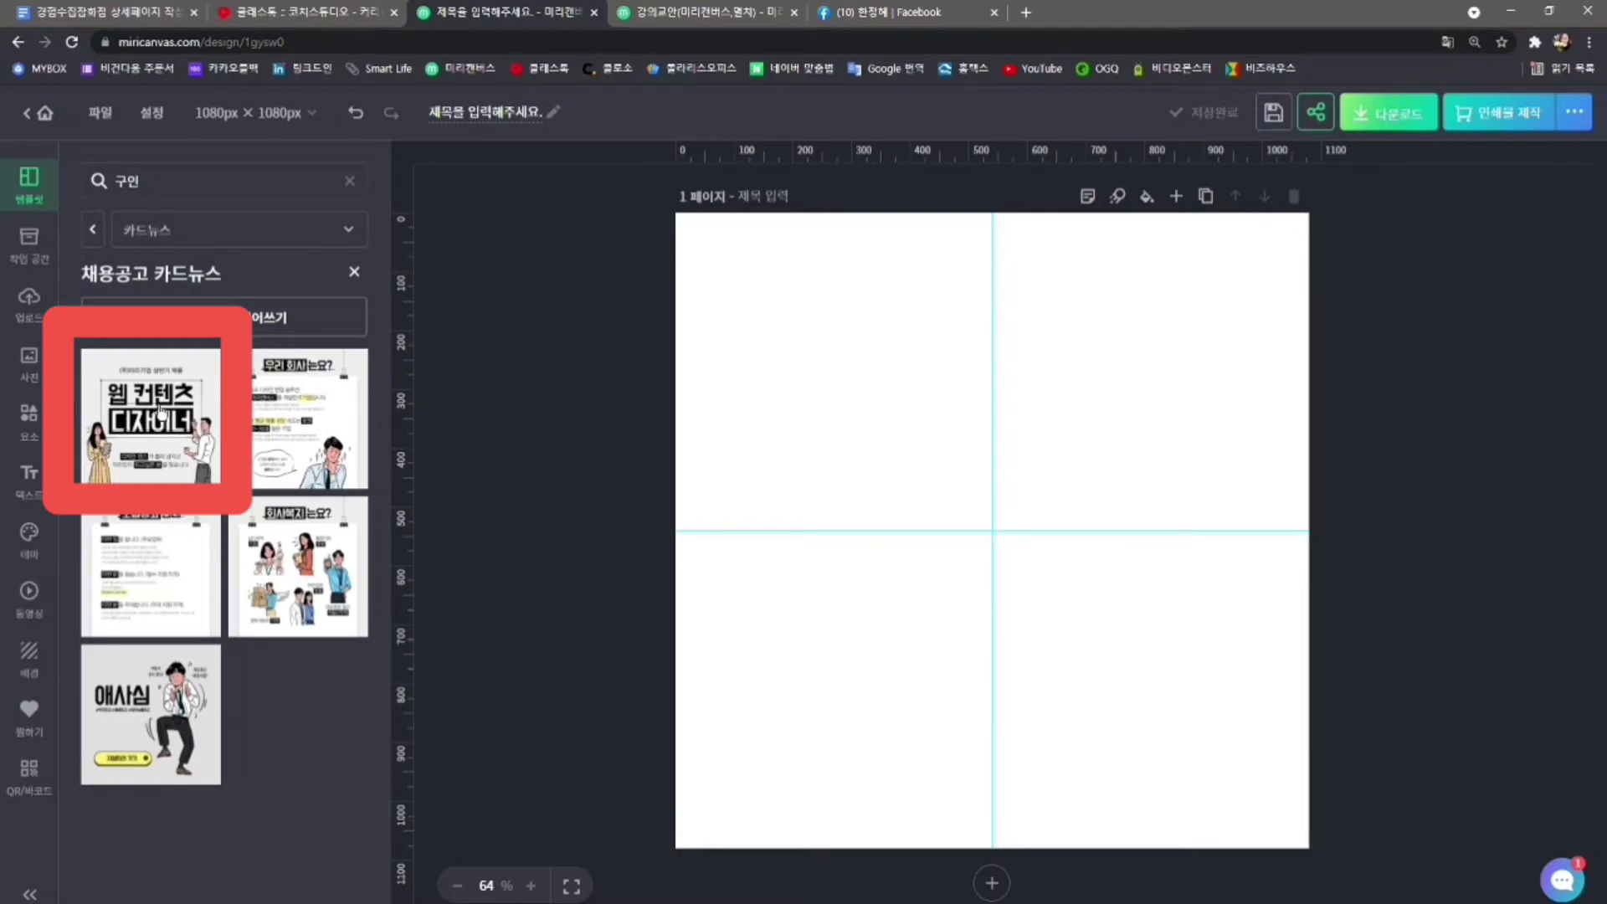
Apply the 웹 컨텐츠 디자이너 cover and the other four recruitment pages, then scroll through them
left_click(160, 410)
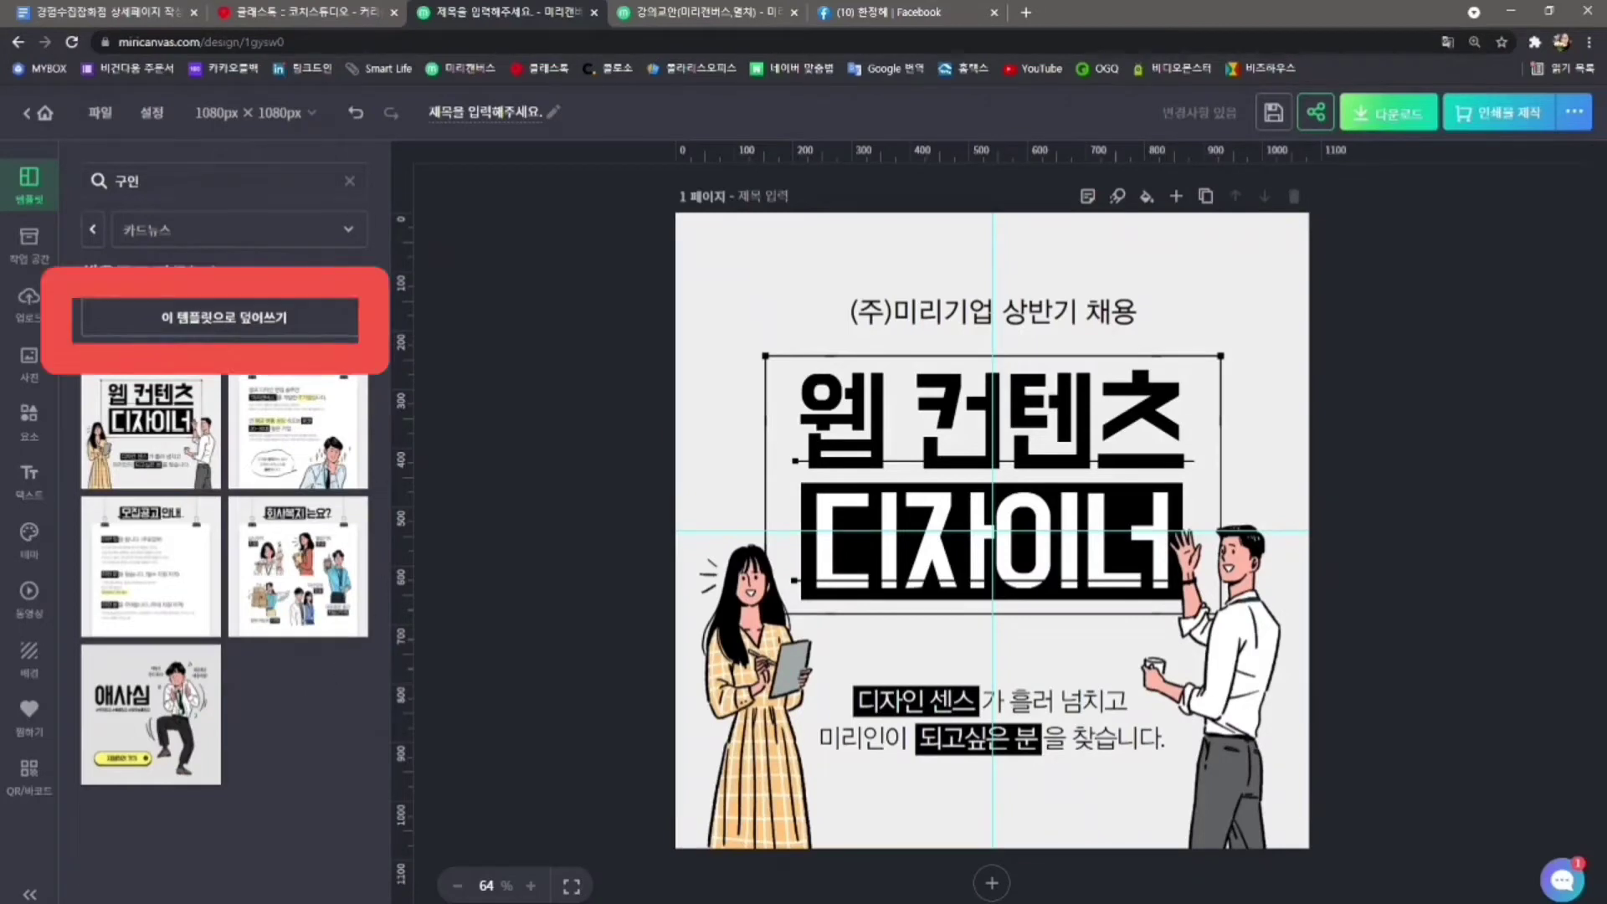
left_click(257, 327)
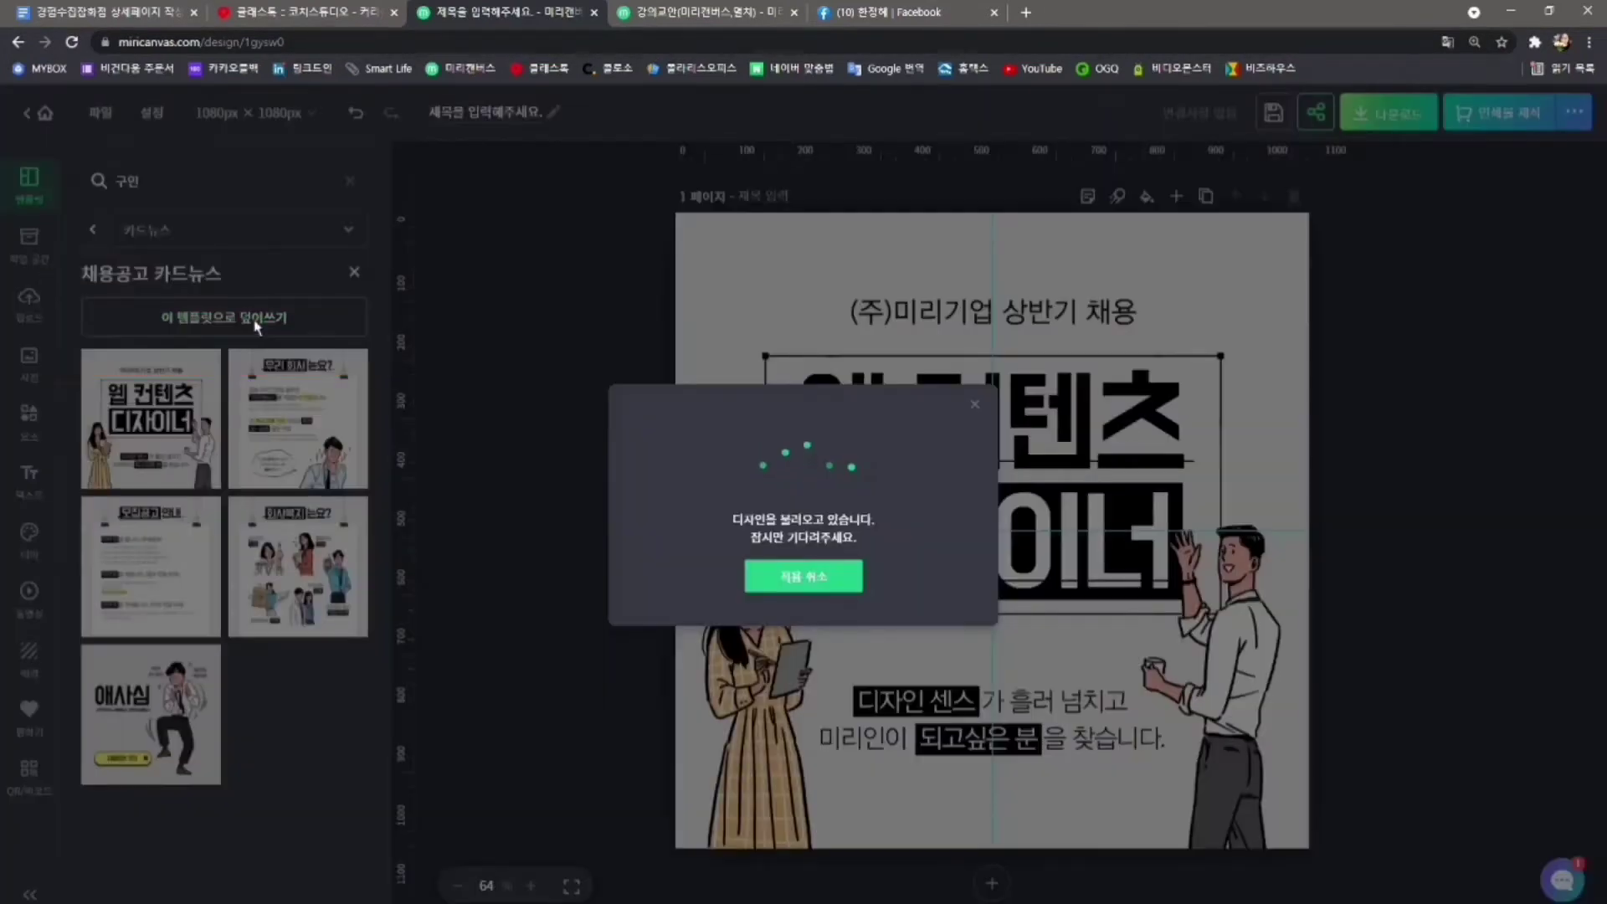
scroll(1401, 551, "down", 15)
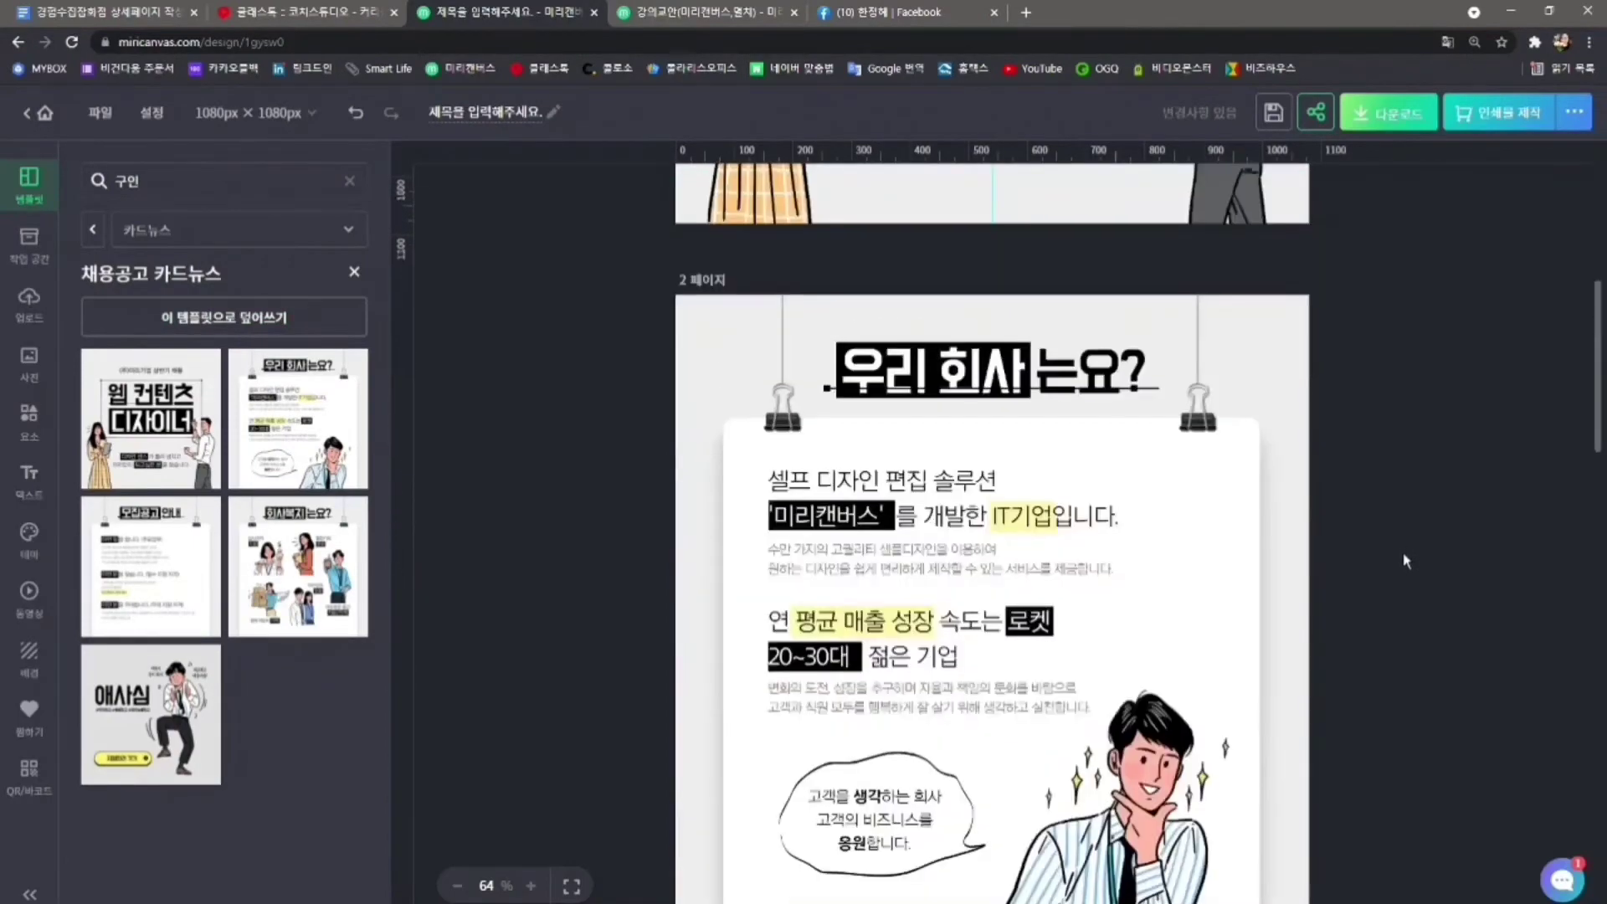
scroll(1403, 574, "down", 5)
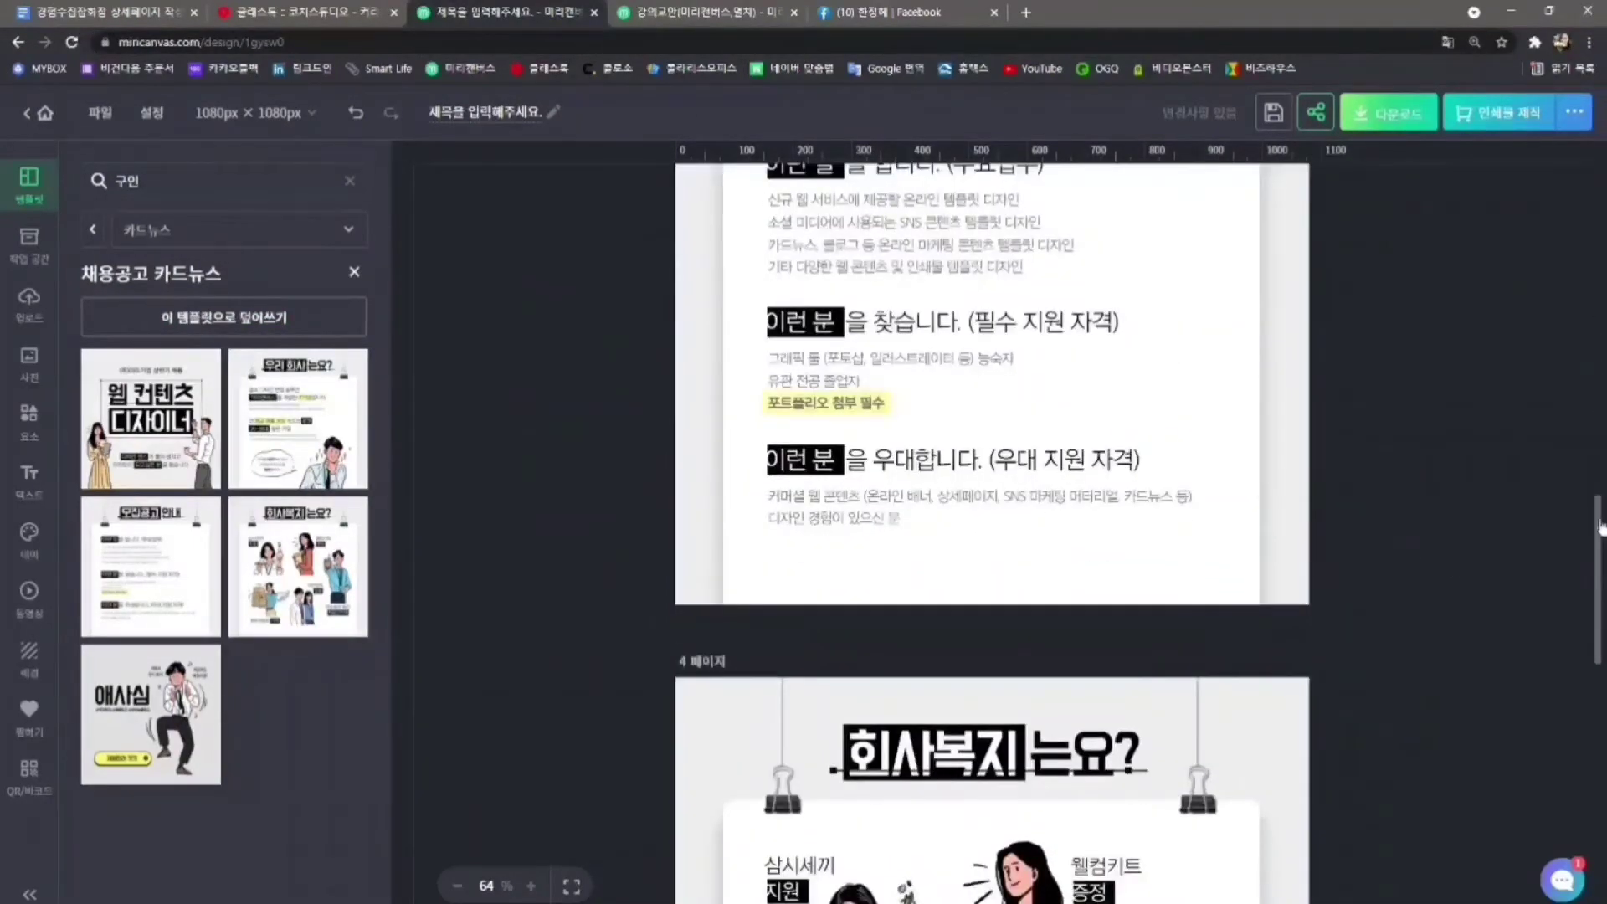
left_click_drag(1600, 560, 1595, 793)
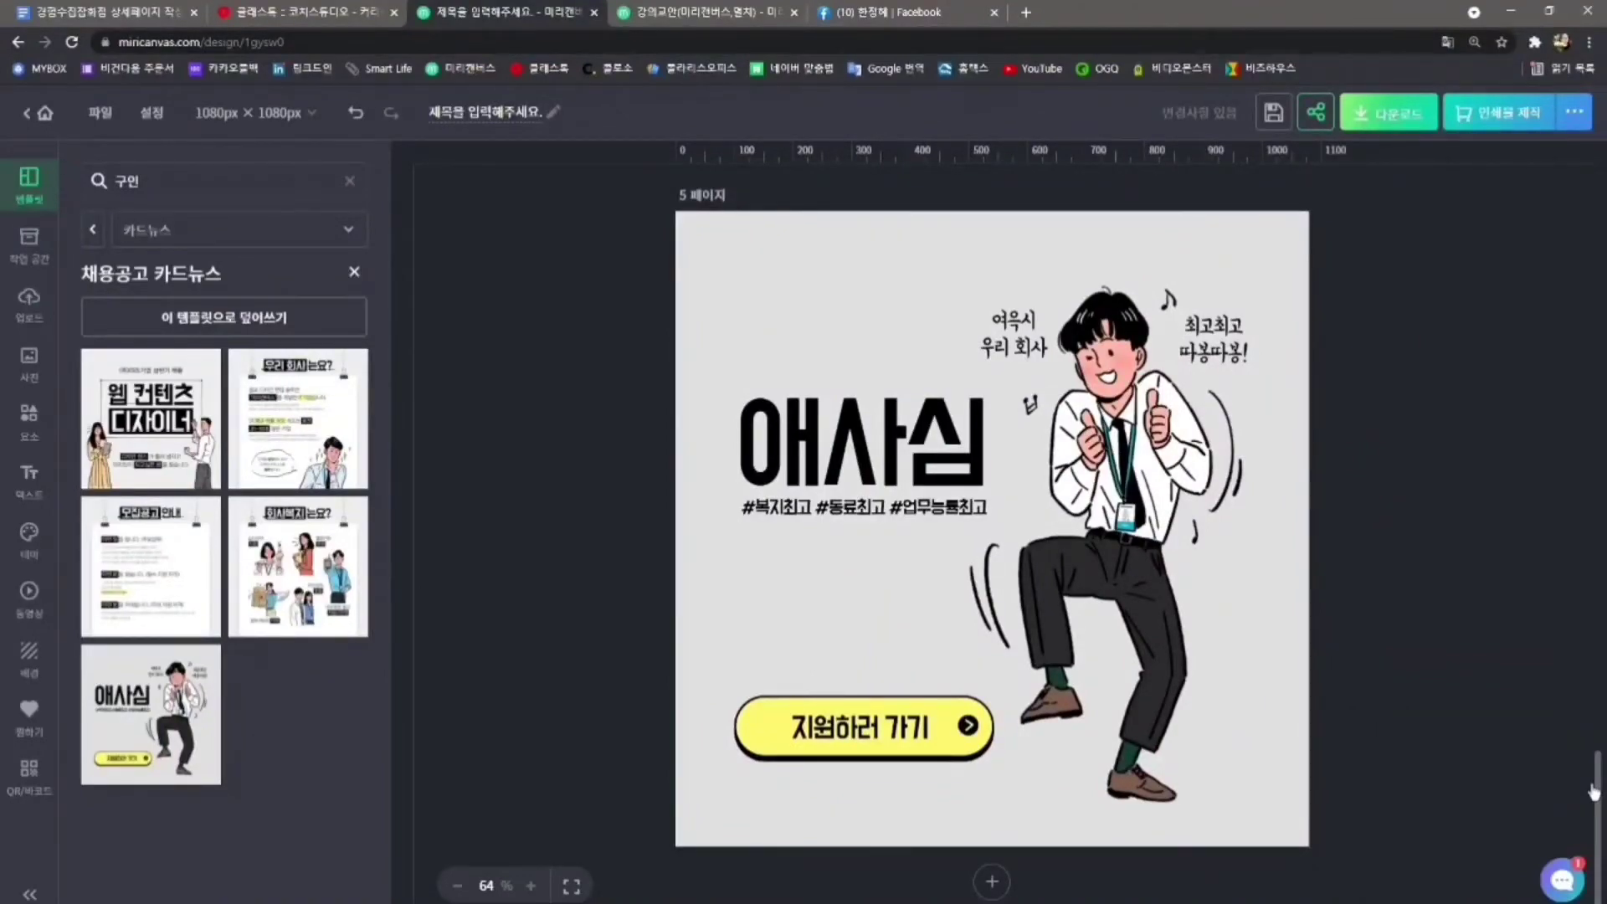
left_click_drag(1594, 792, 1600, 182)
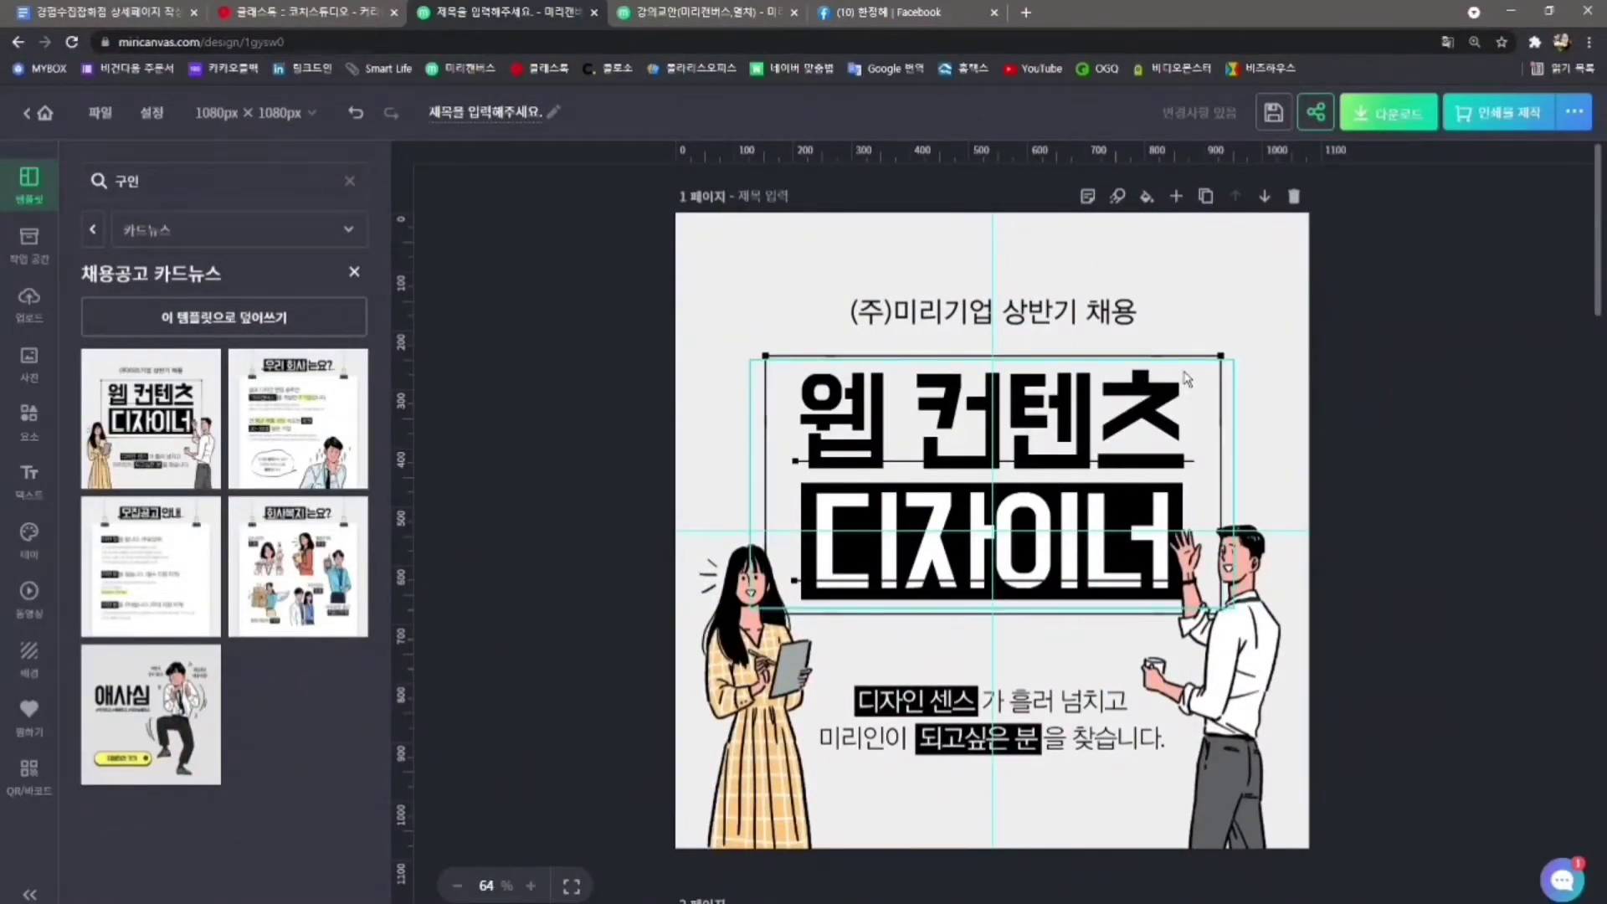
Replace page 1's top headline with 주식회사 followed by the author's name
double_click(1116, 318)
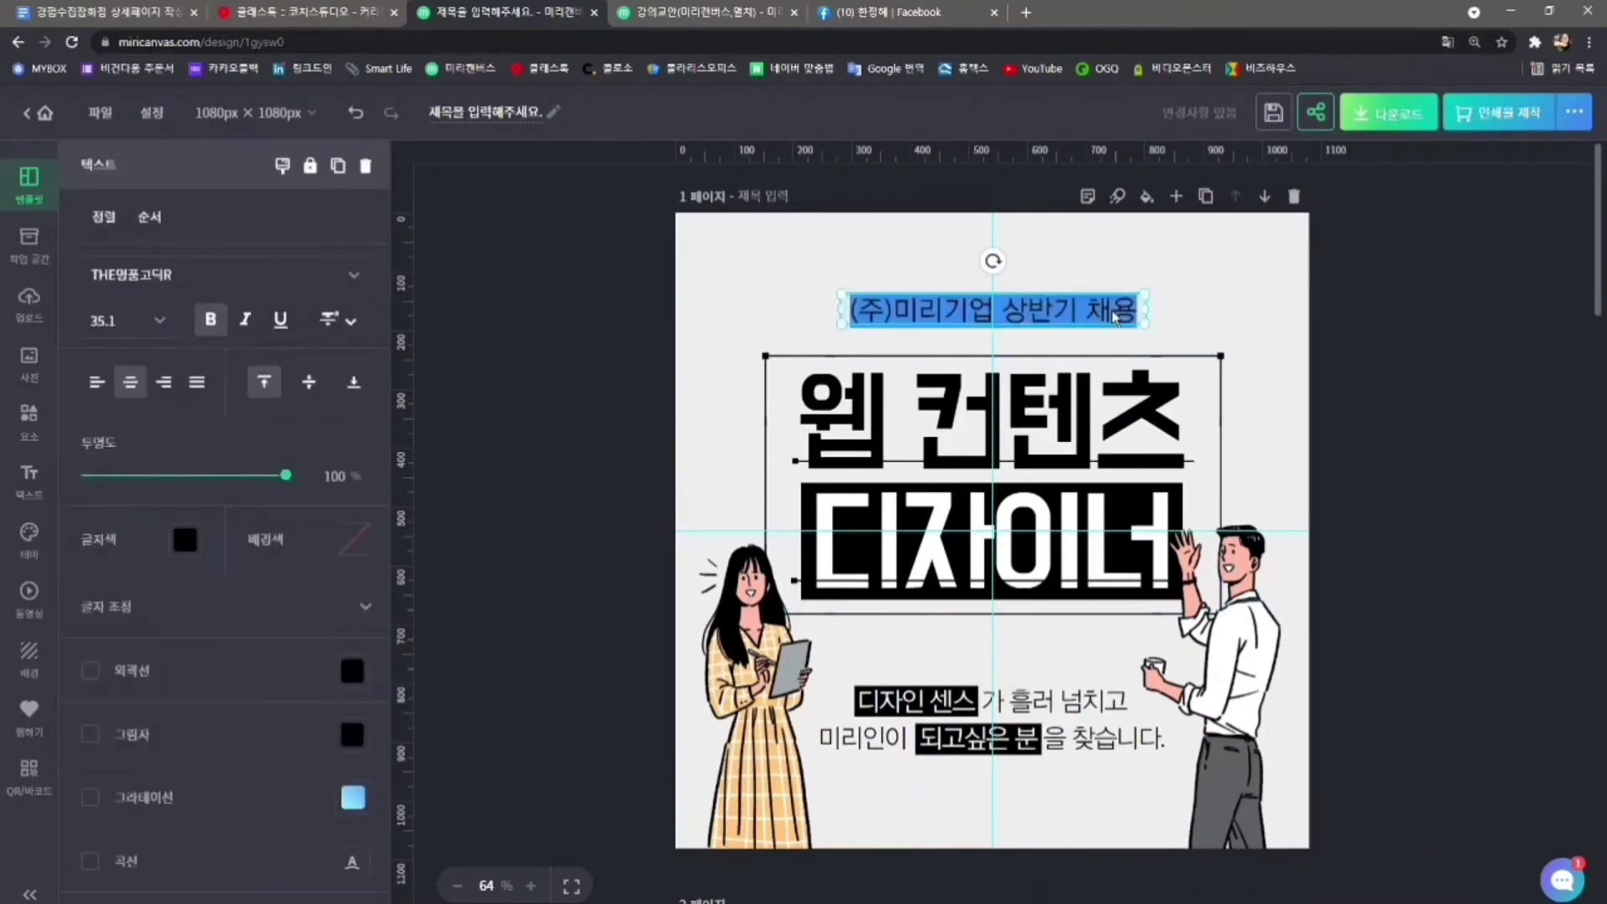
type("주식회사 ")
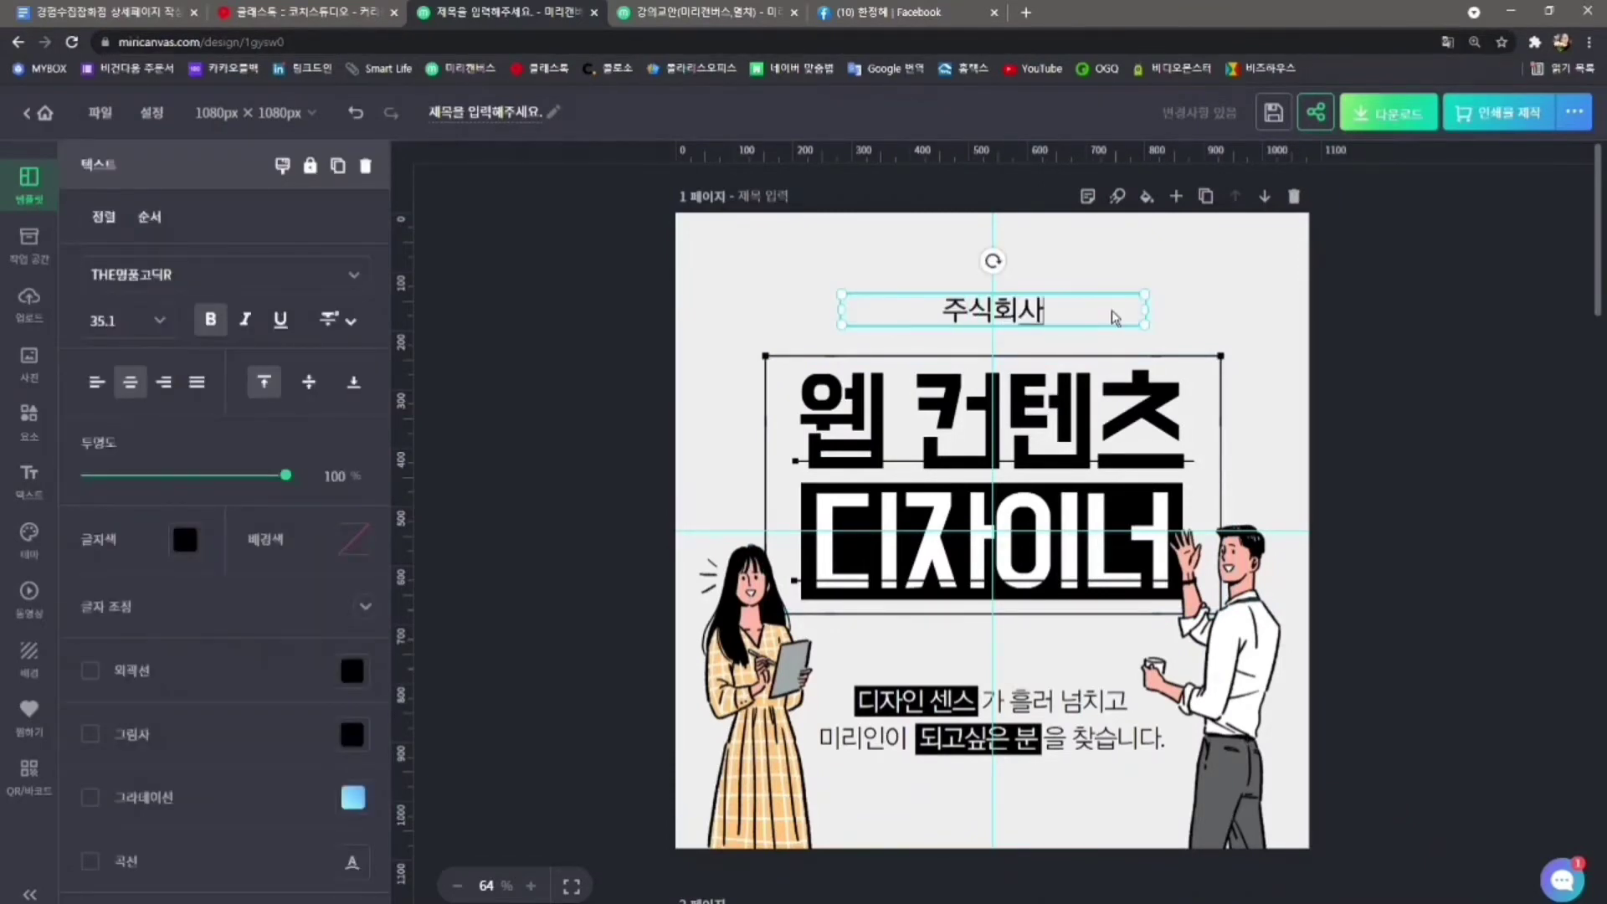
type("한정혜")
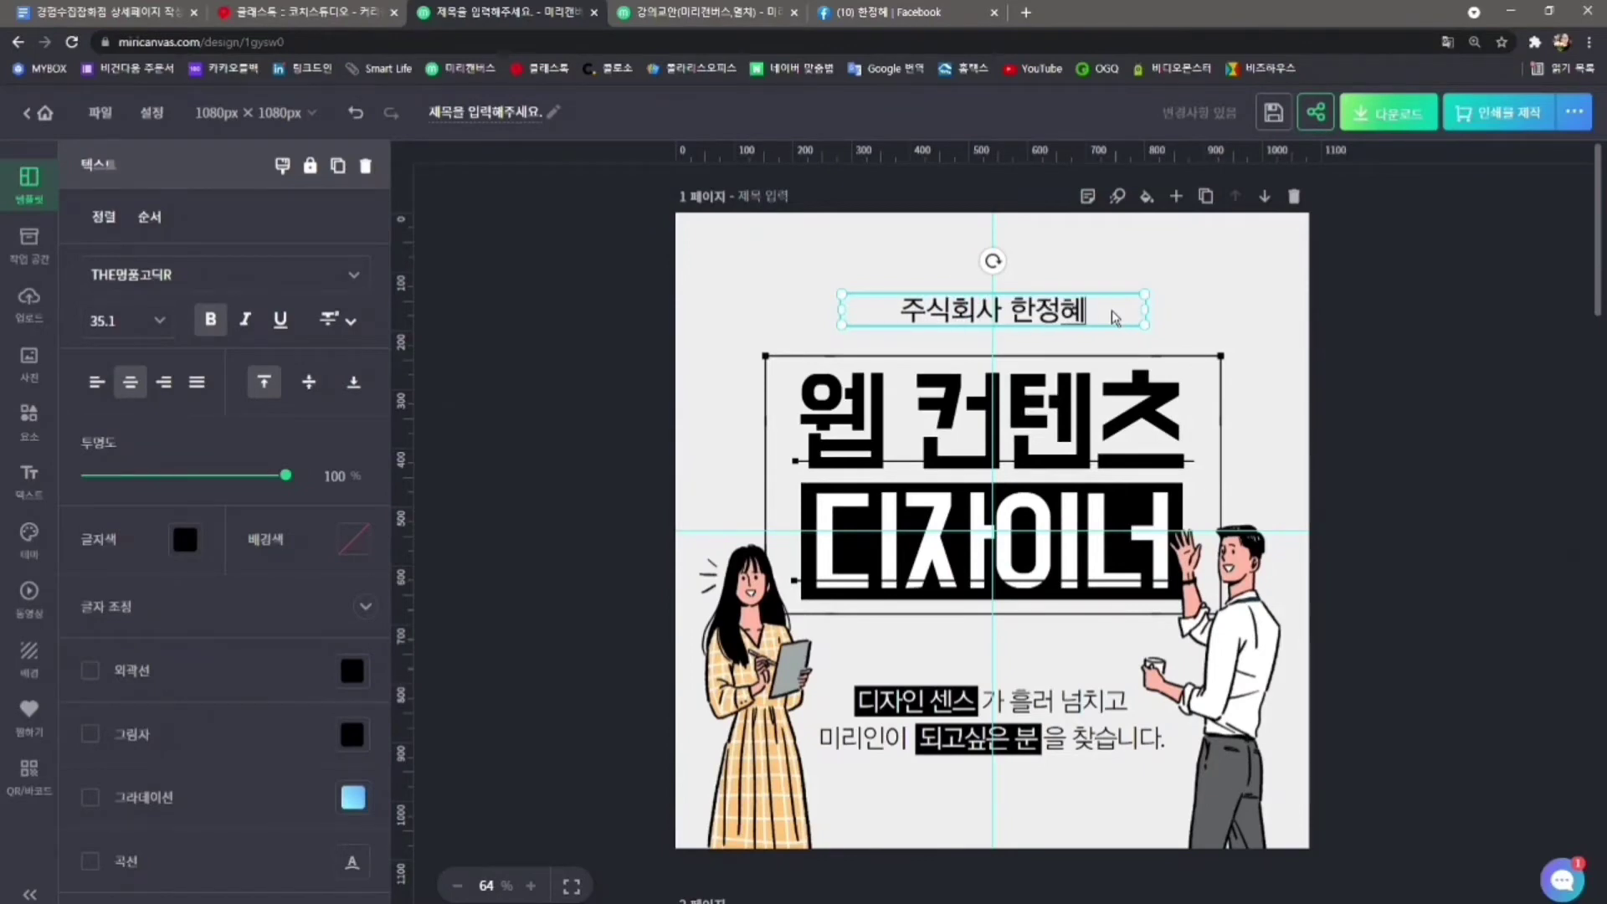
key("Escape")
Enlarge the headline to font size 60 and widen its box so it fits on one line
left_click(1070, 317)
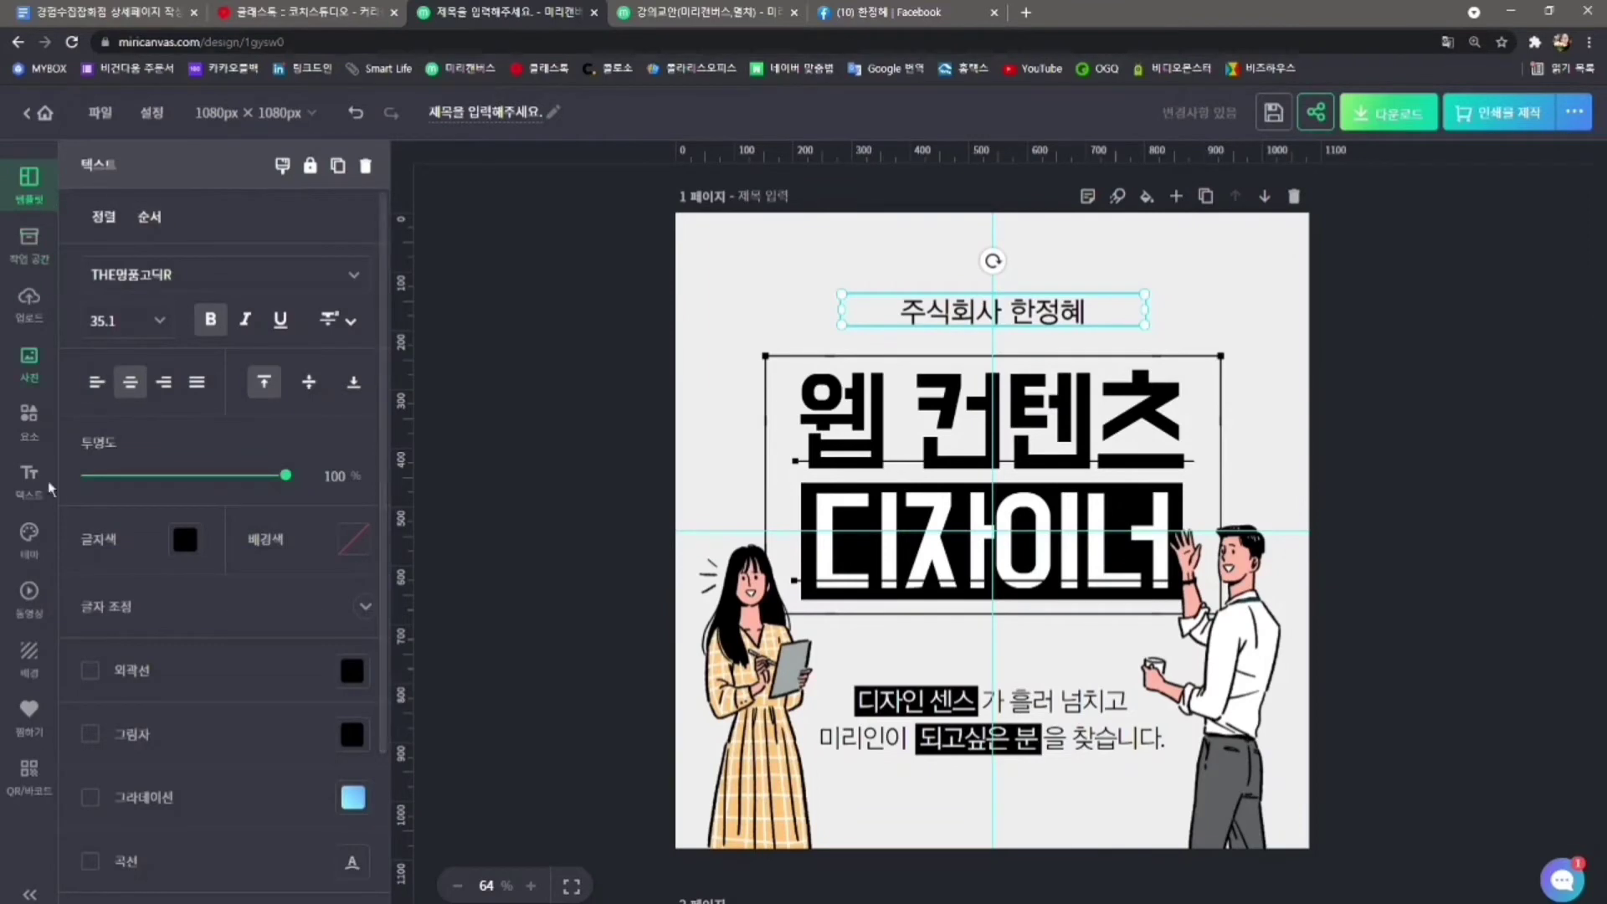
left_click(157, 321)
left_click(114, 585)
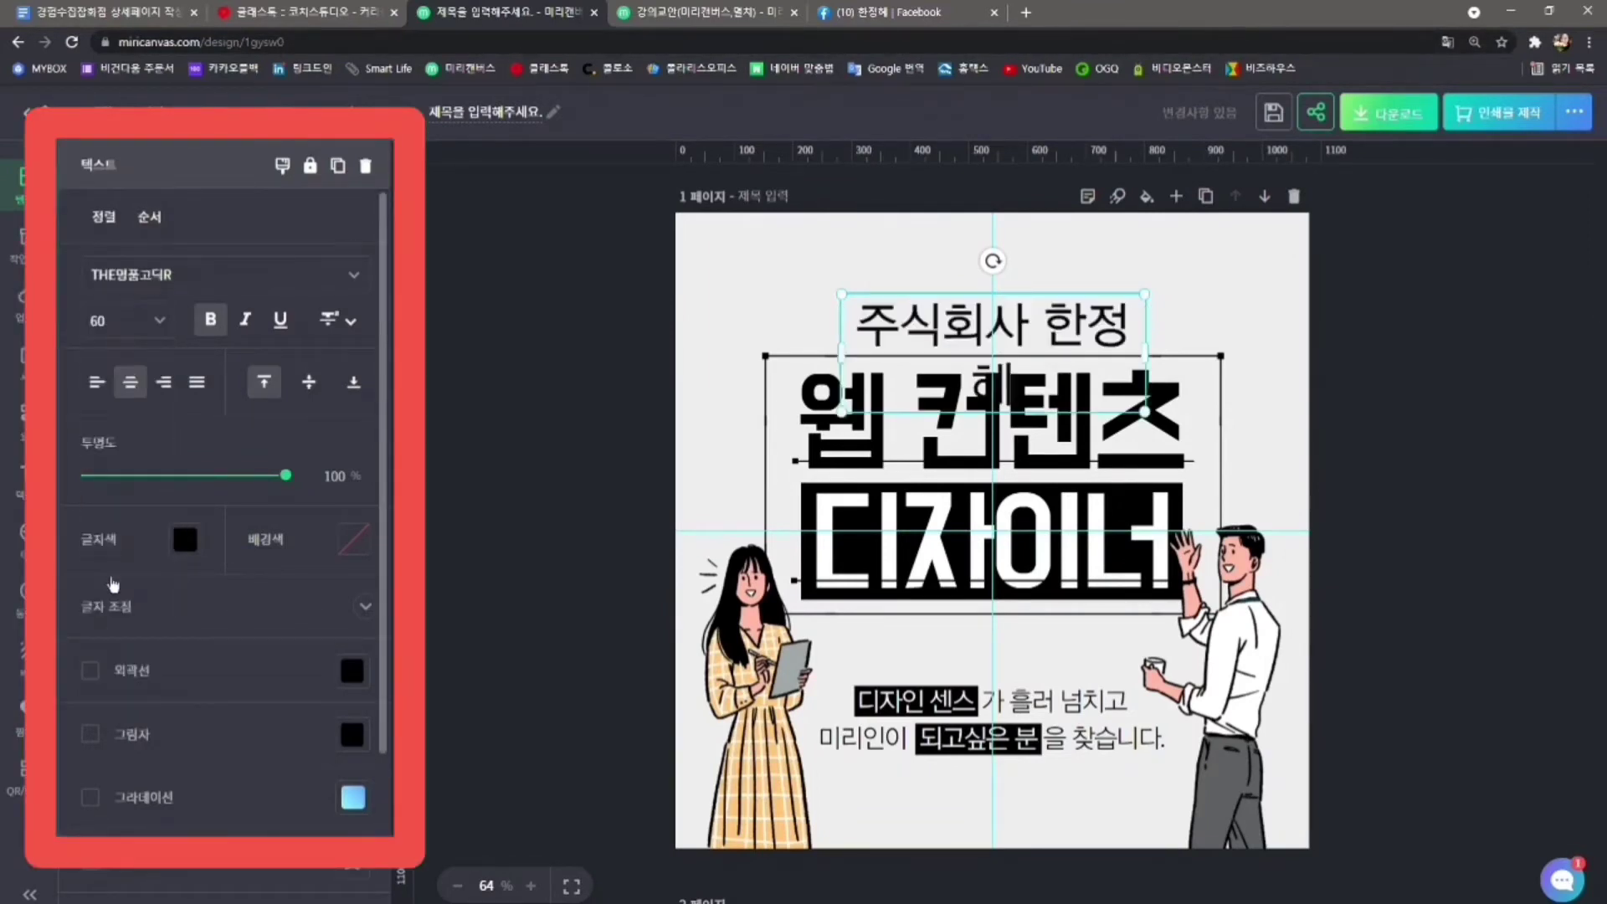
left_click(1482, 445)
left_click(1082, 315)
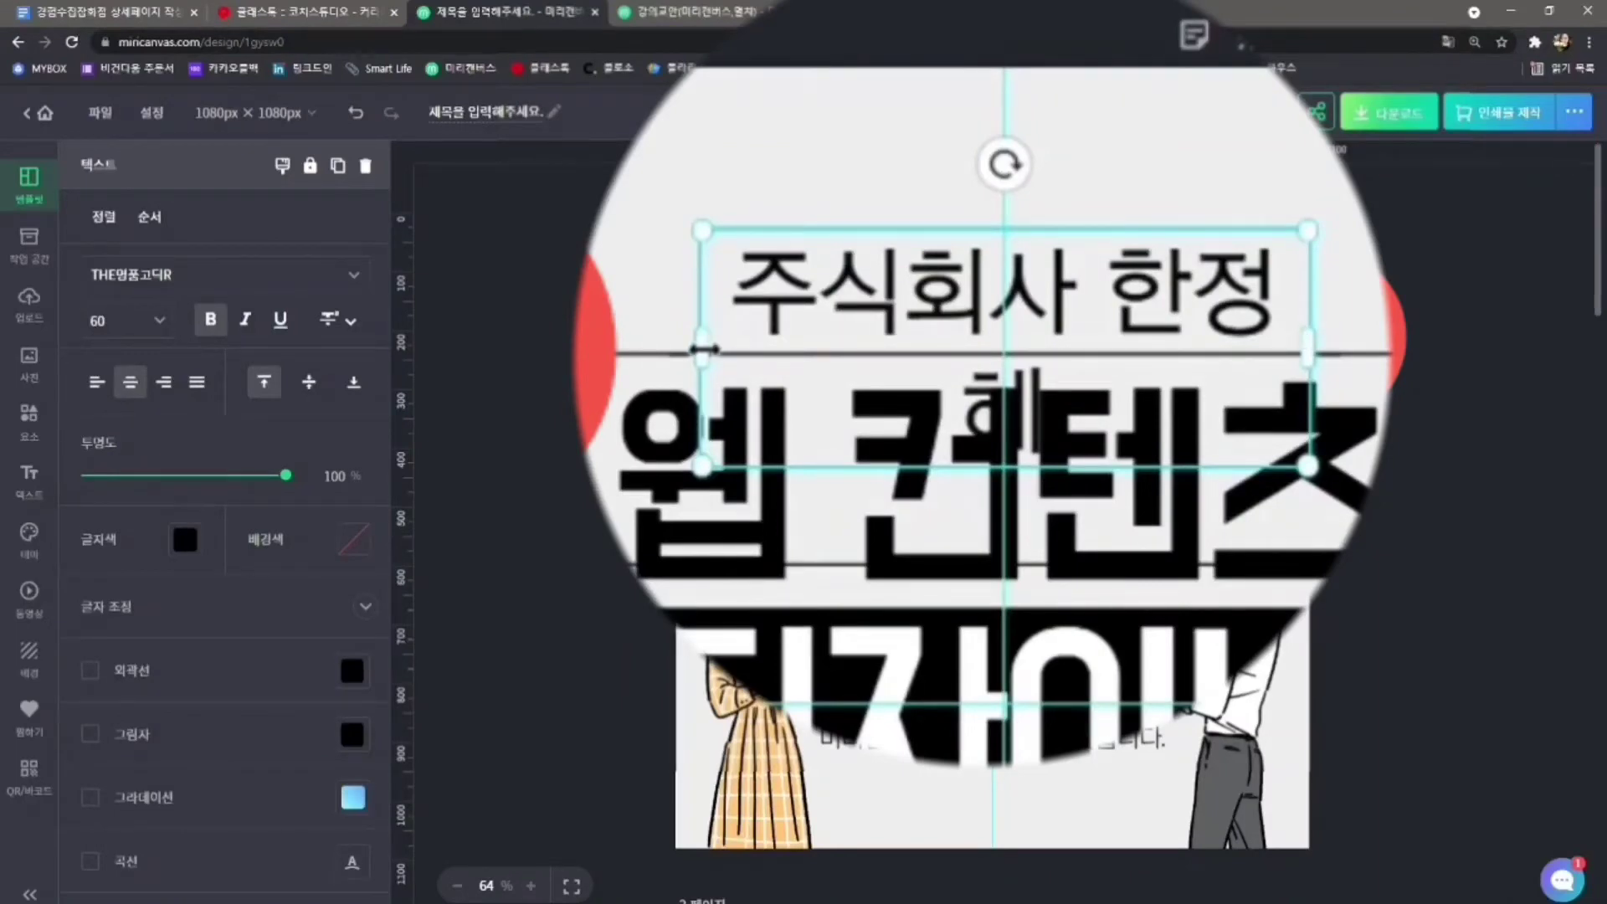
left_click_drag(703, 350, 563, 350)
left_click_drag(1310, 284, 1535, 280)
left_click(1512, 410)
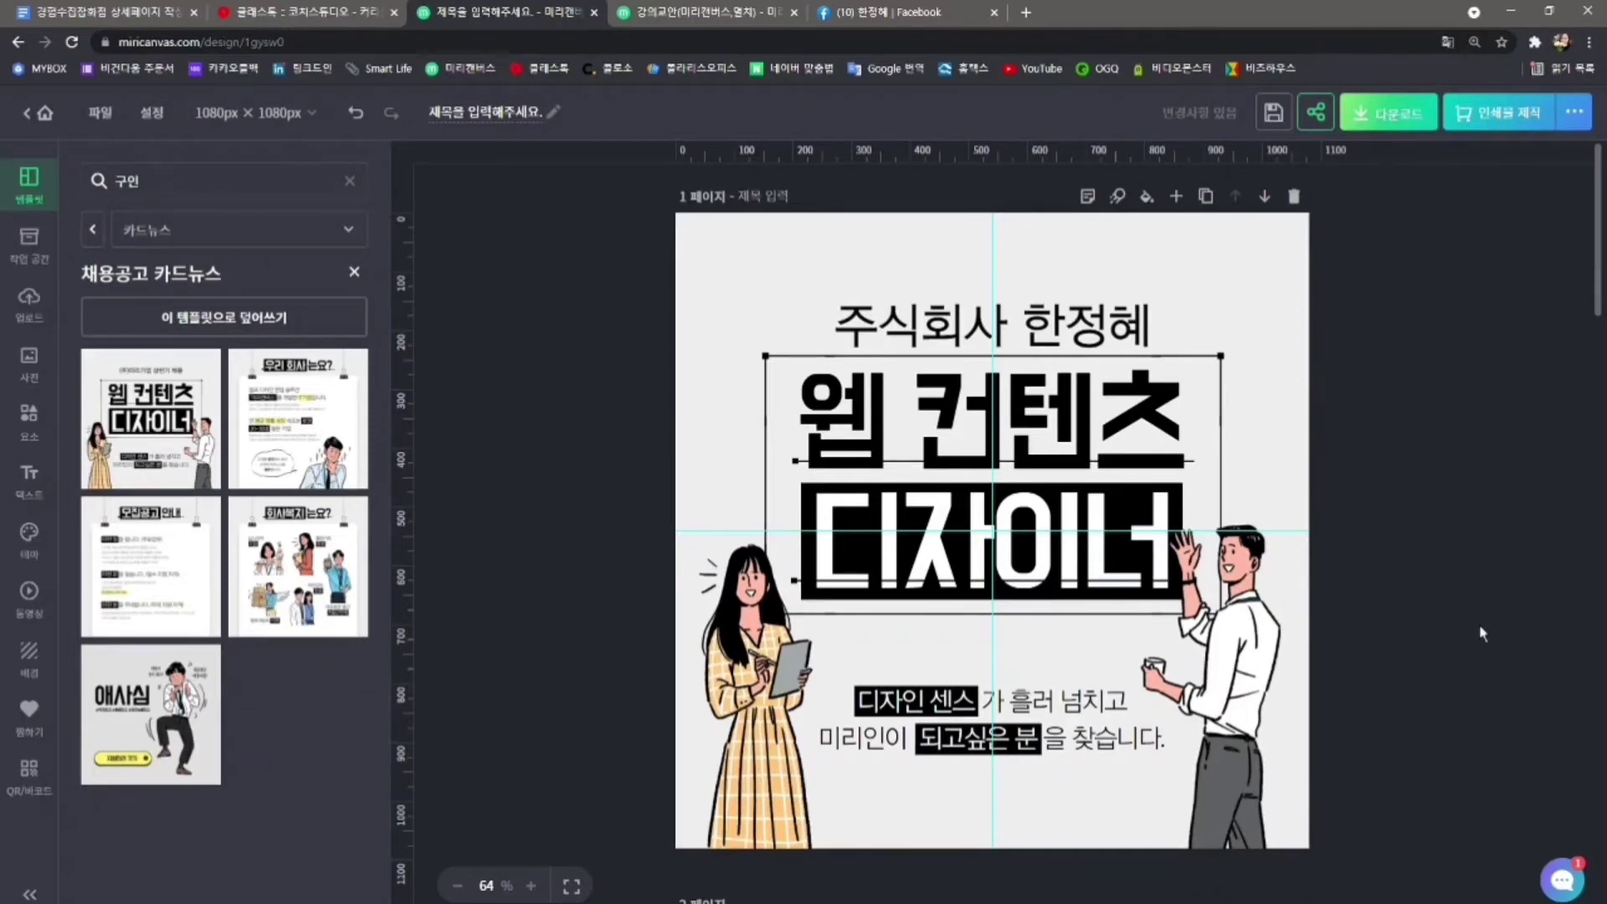
Rewrite page 2's intro as '주식회사 [author's name]는 영상 촬영, 편집을 진행하' and widen its box
scroll(1479, 626, "down", 6)
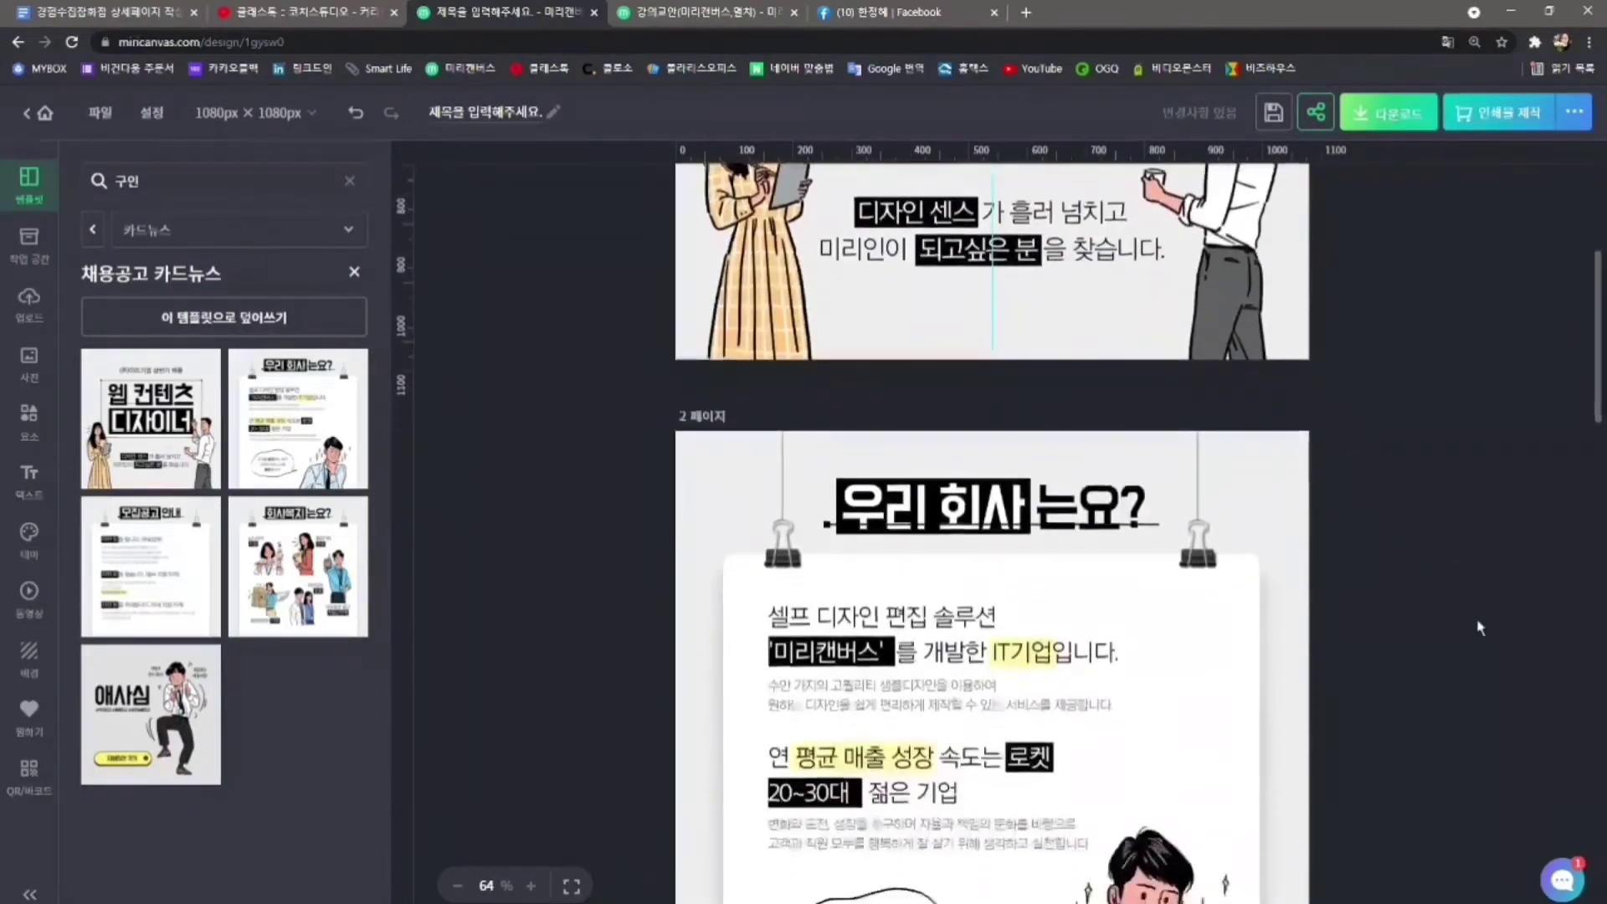
scroll(1479, 628, "down", 1)
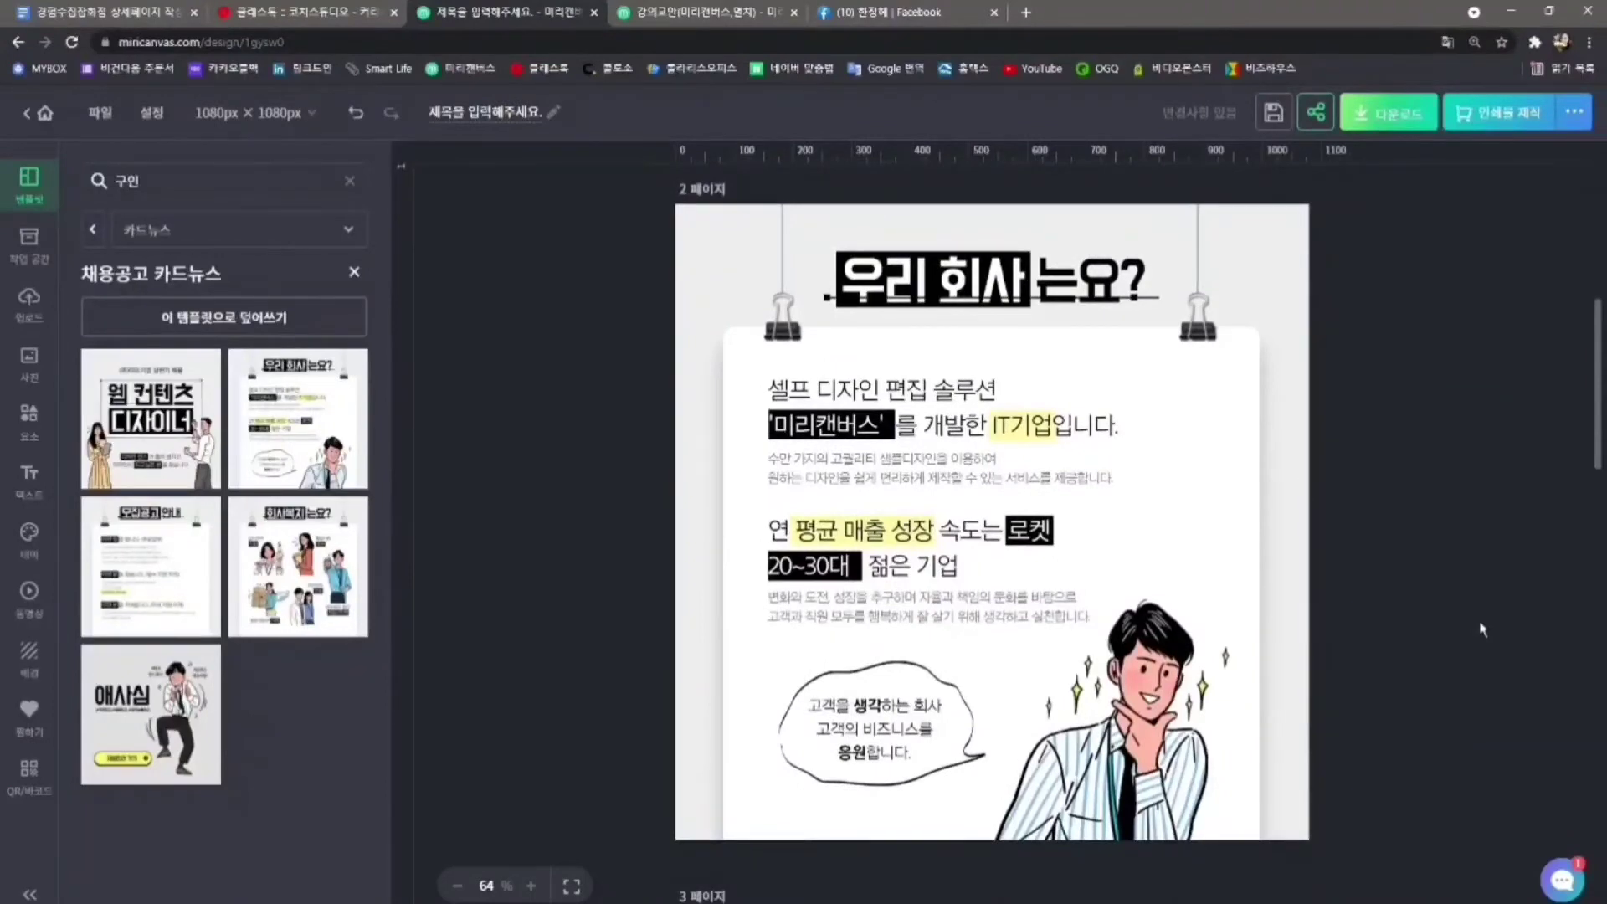
left_click(916, 393)
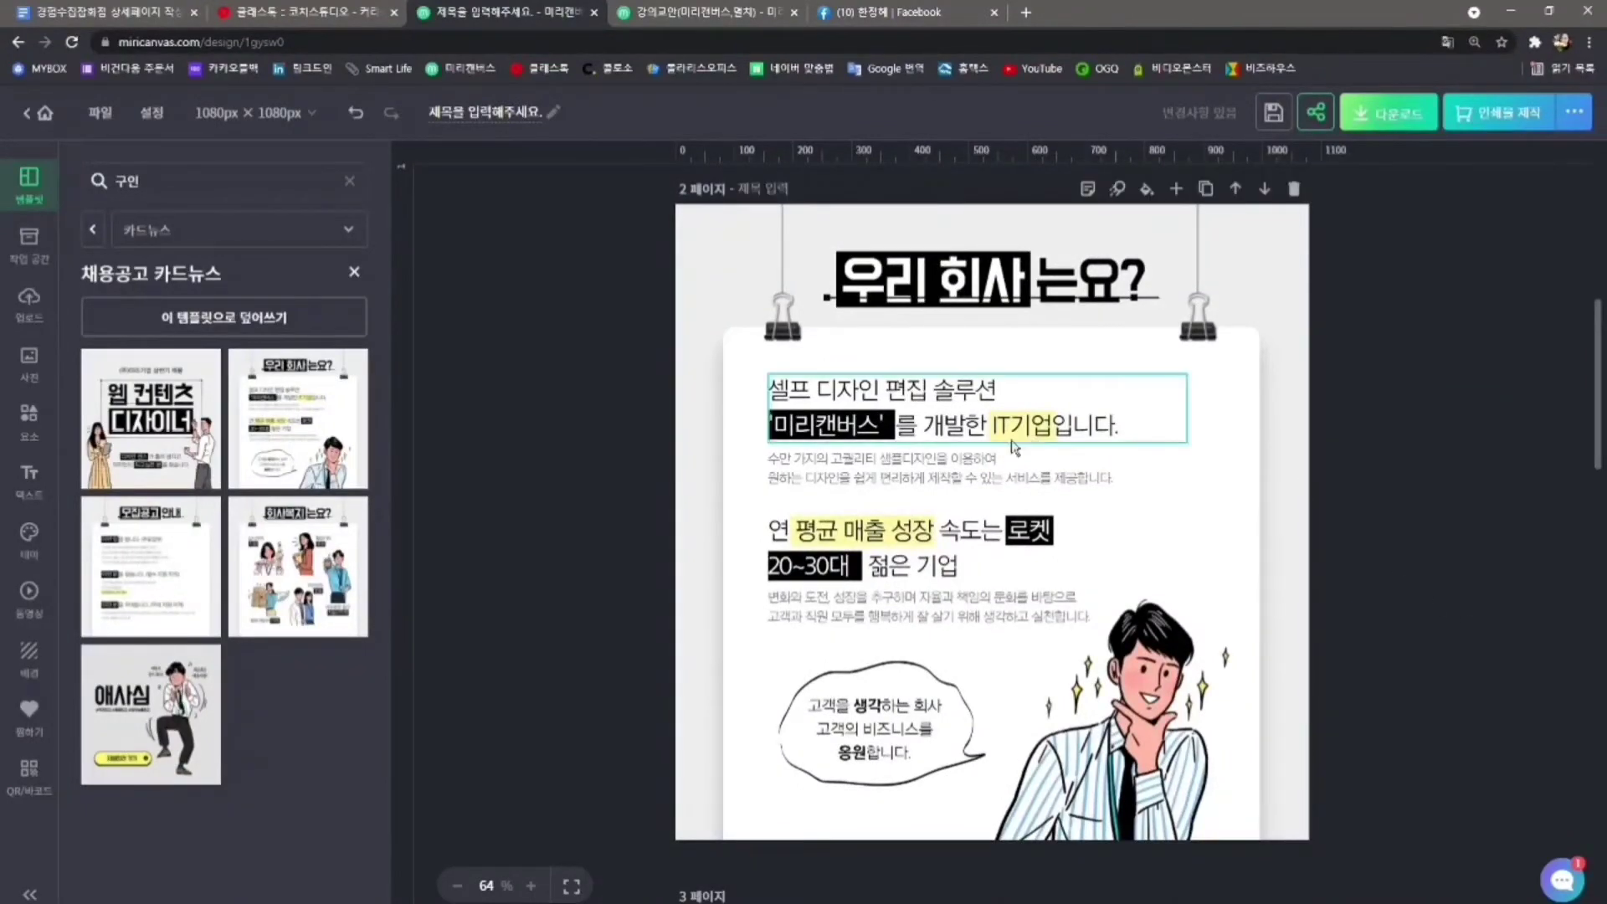
double_click(917, 394)
type("주식회사 한정혜")
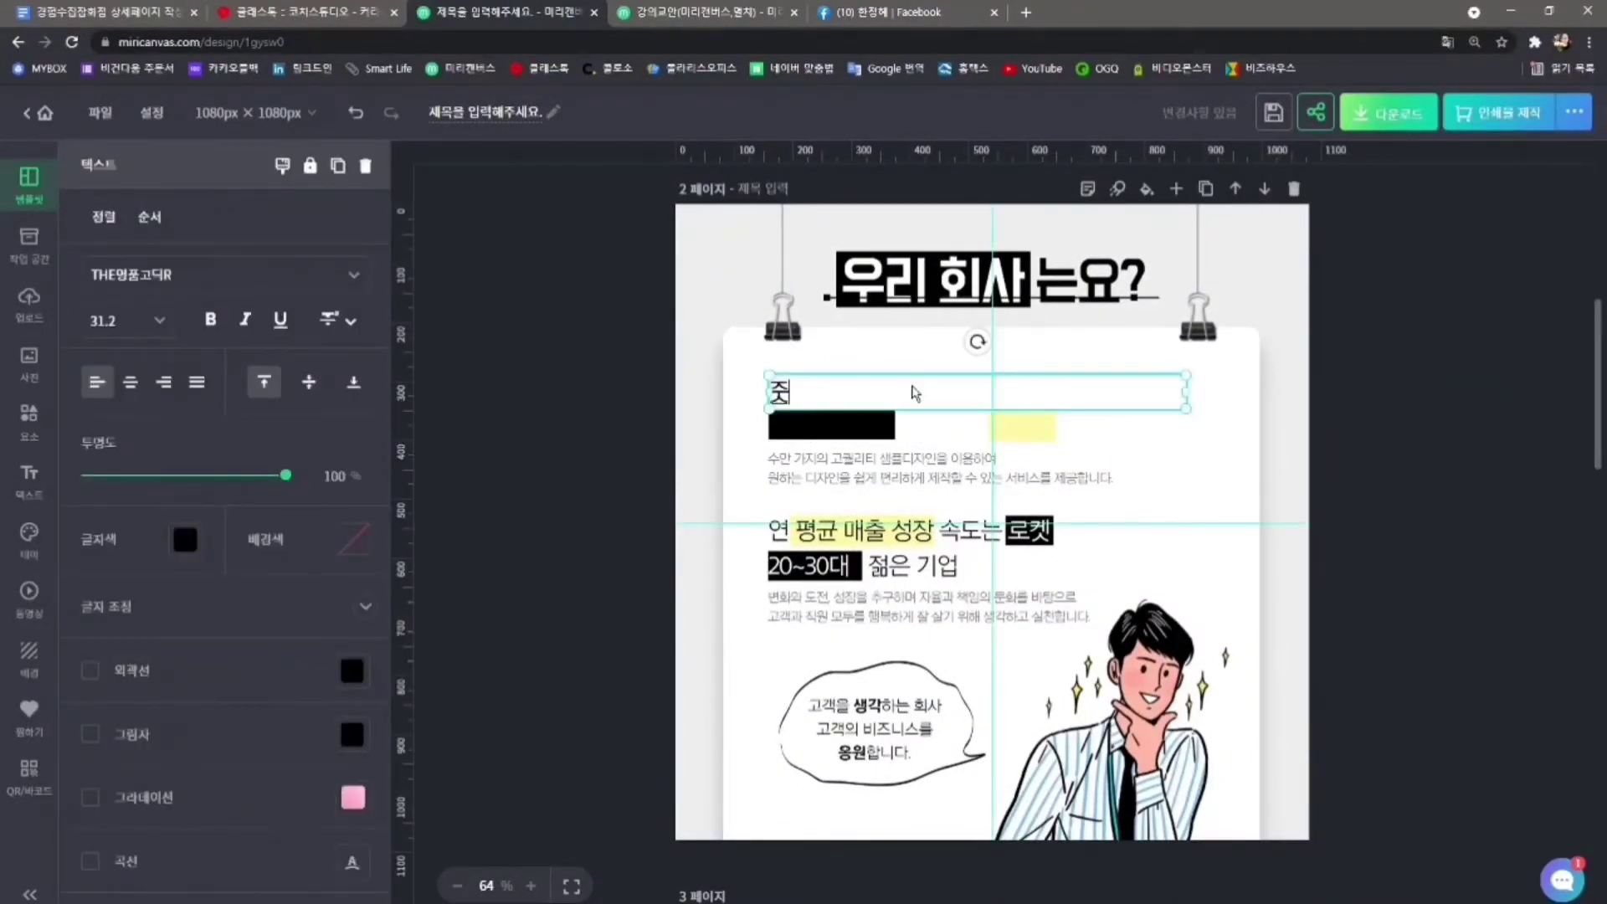
type("는")
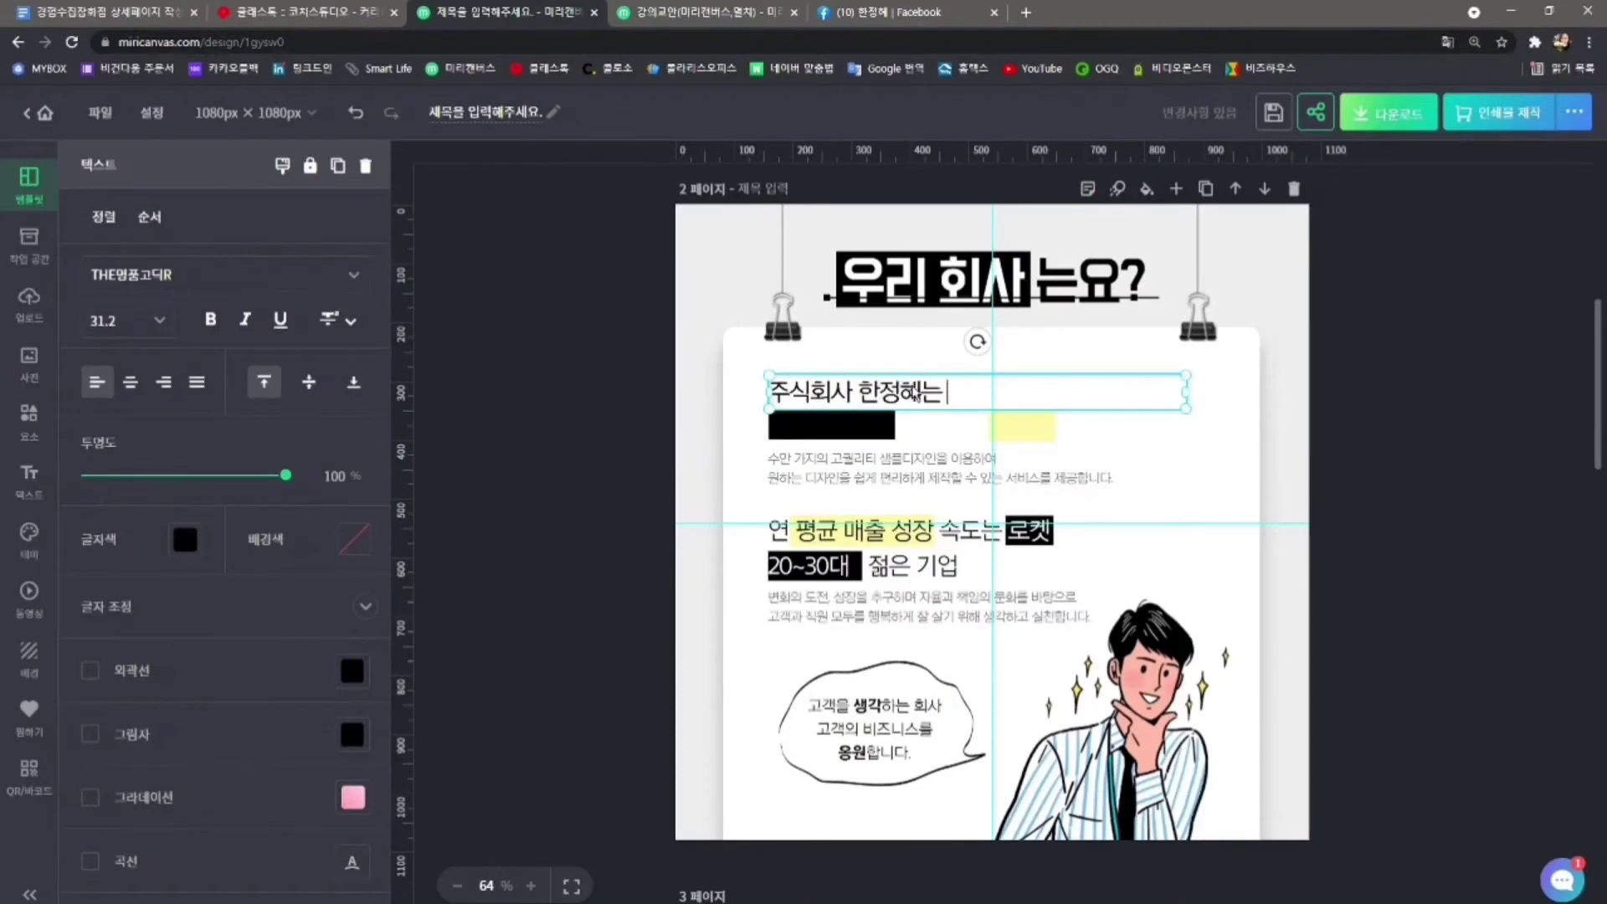
type(" 영상 촬영, 편")
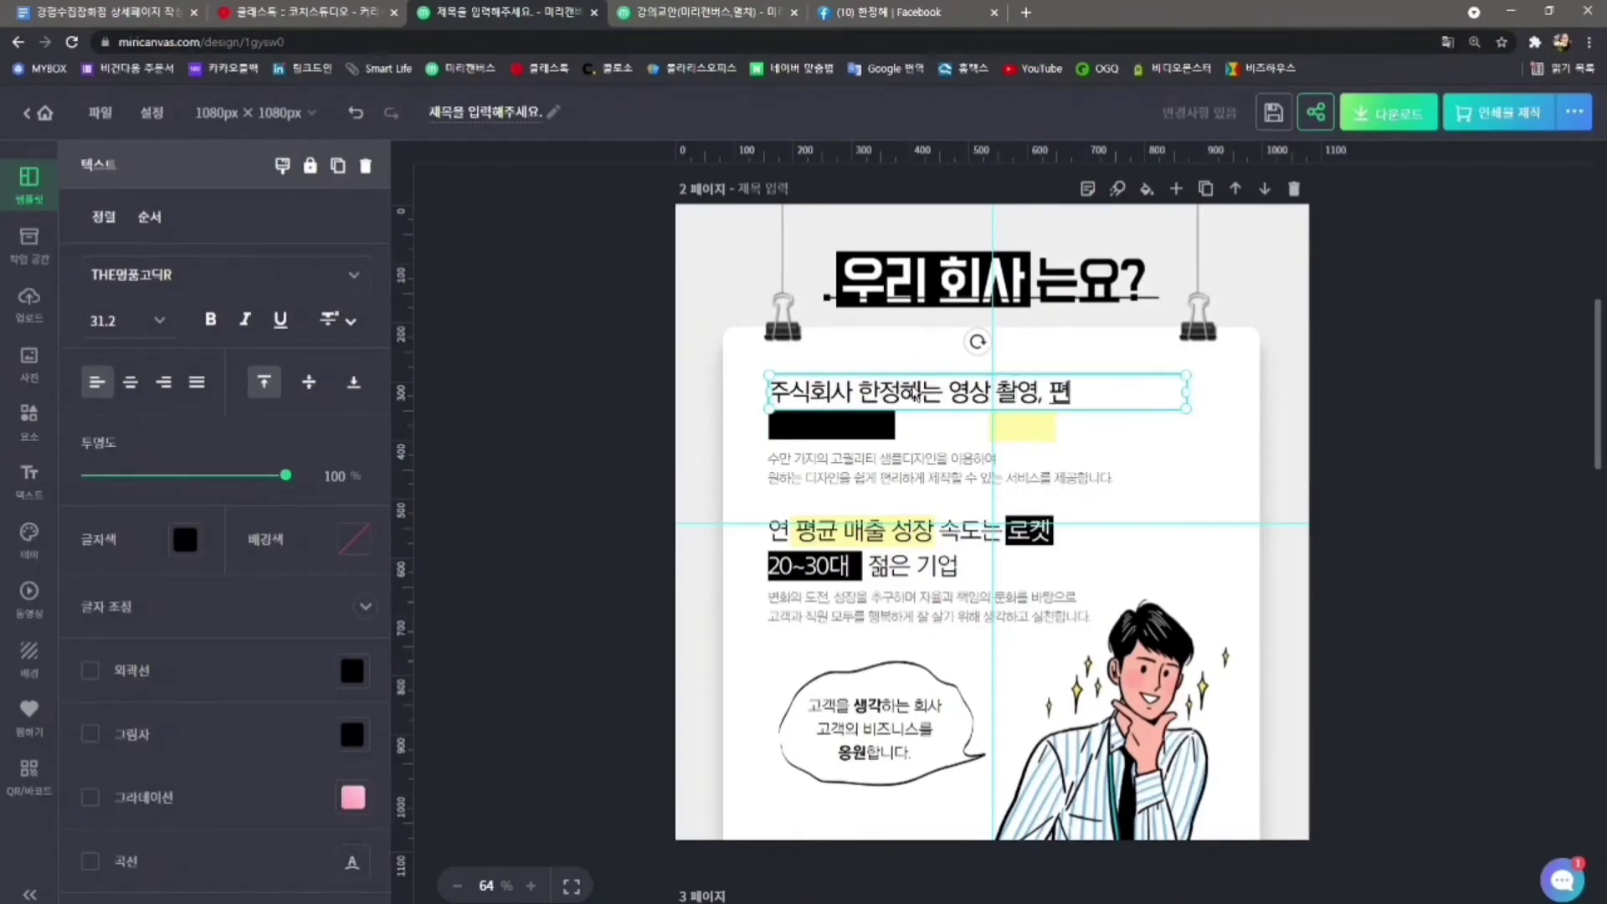
type("집을 진행하")
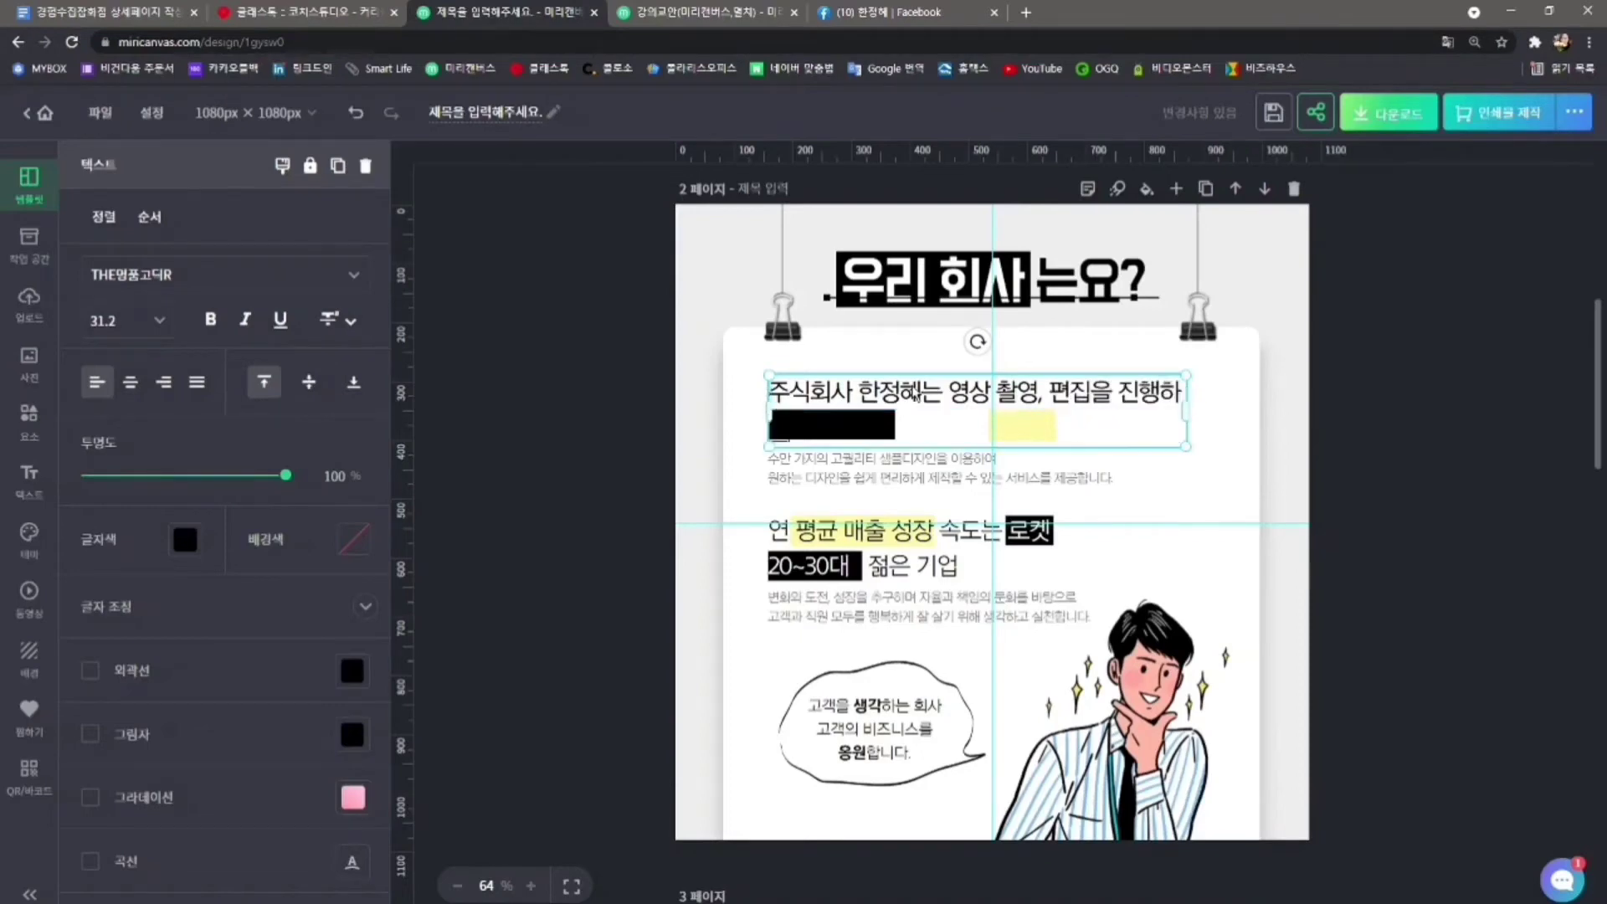
left_click(1400, 513)
left_click(1134, 405)
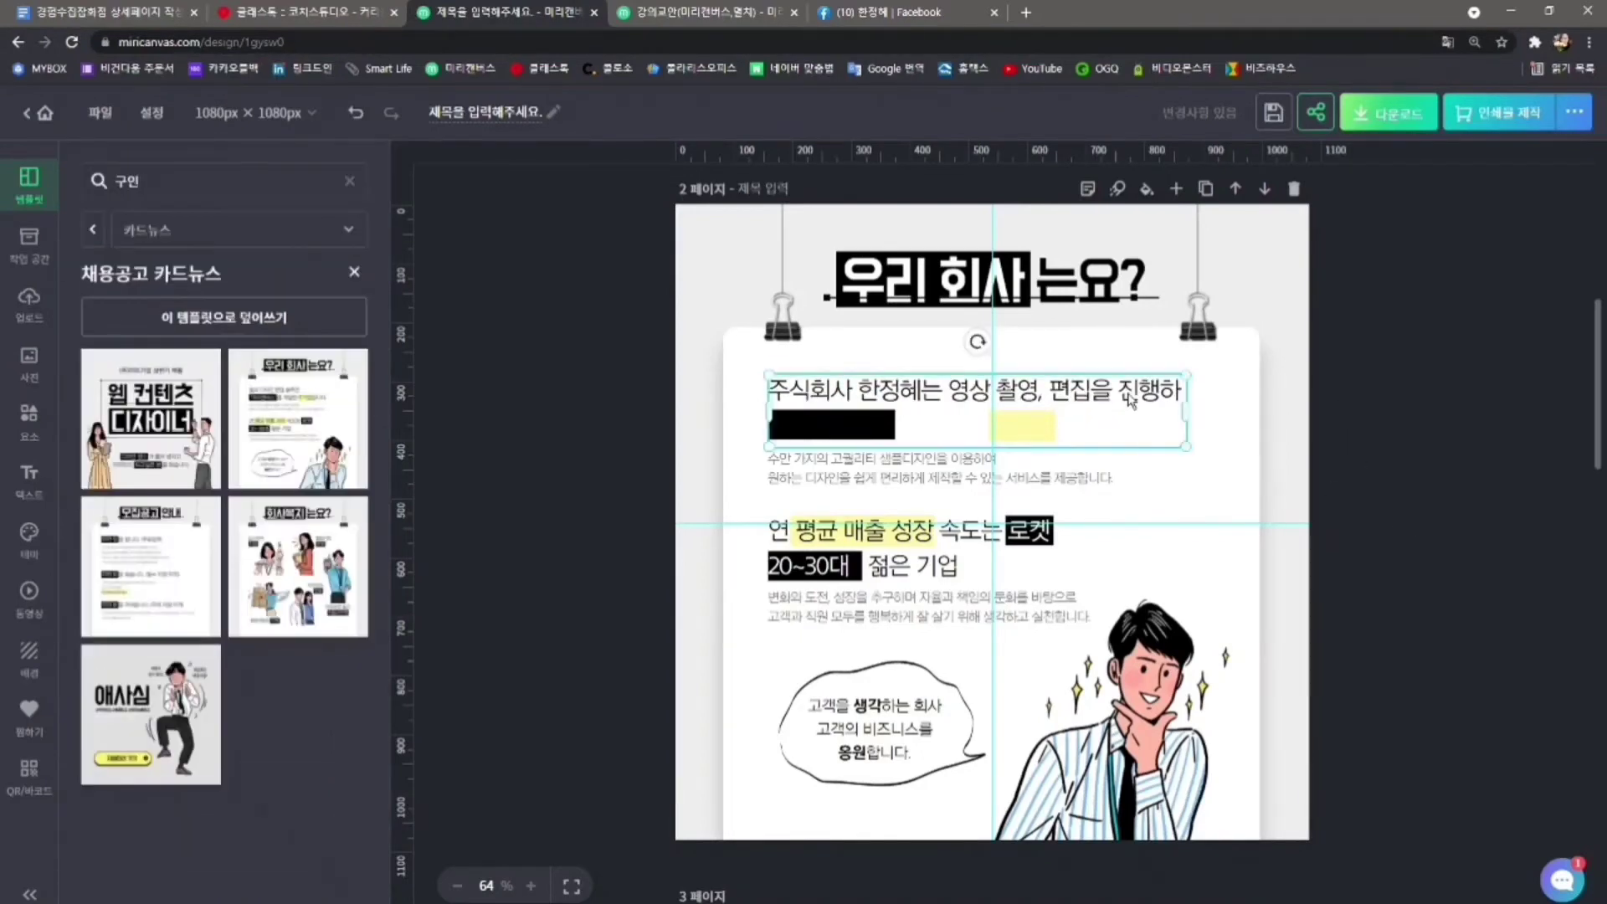
left_click_drag(1183, 410, 1215, 406)
Continue the intro onto a second line ending with '리고 다양한 행사 기획을 합니다.'
double_click(1205, 397)
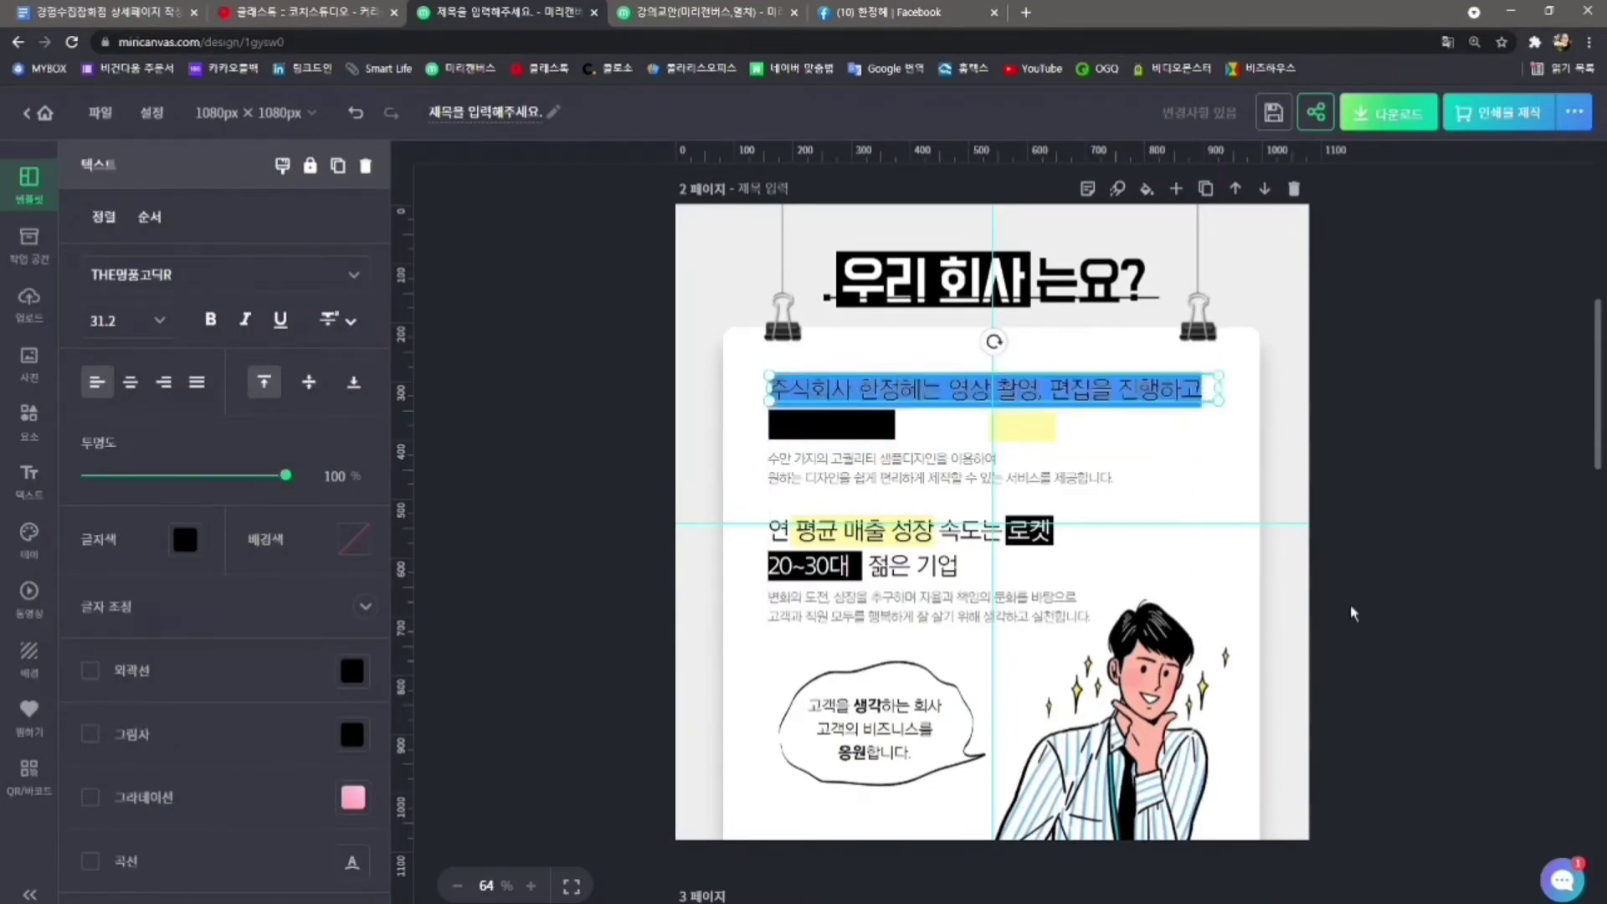
key("Right")
key("Return")
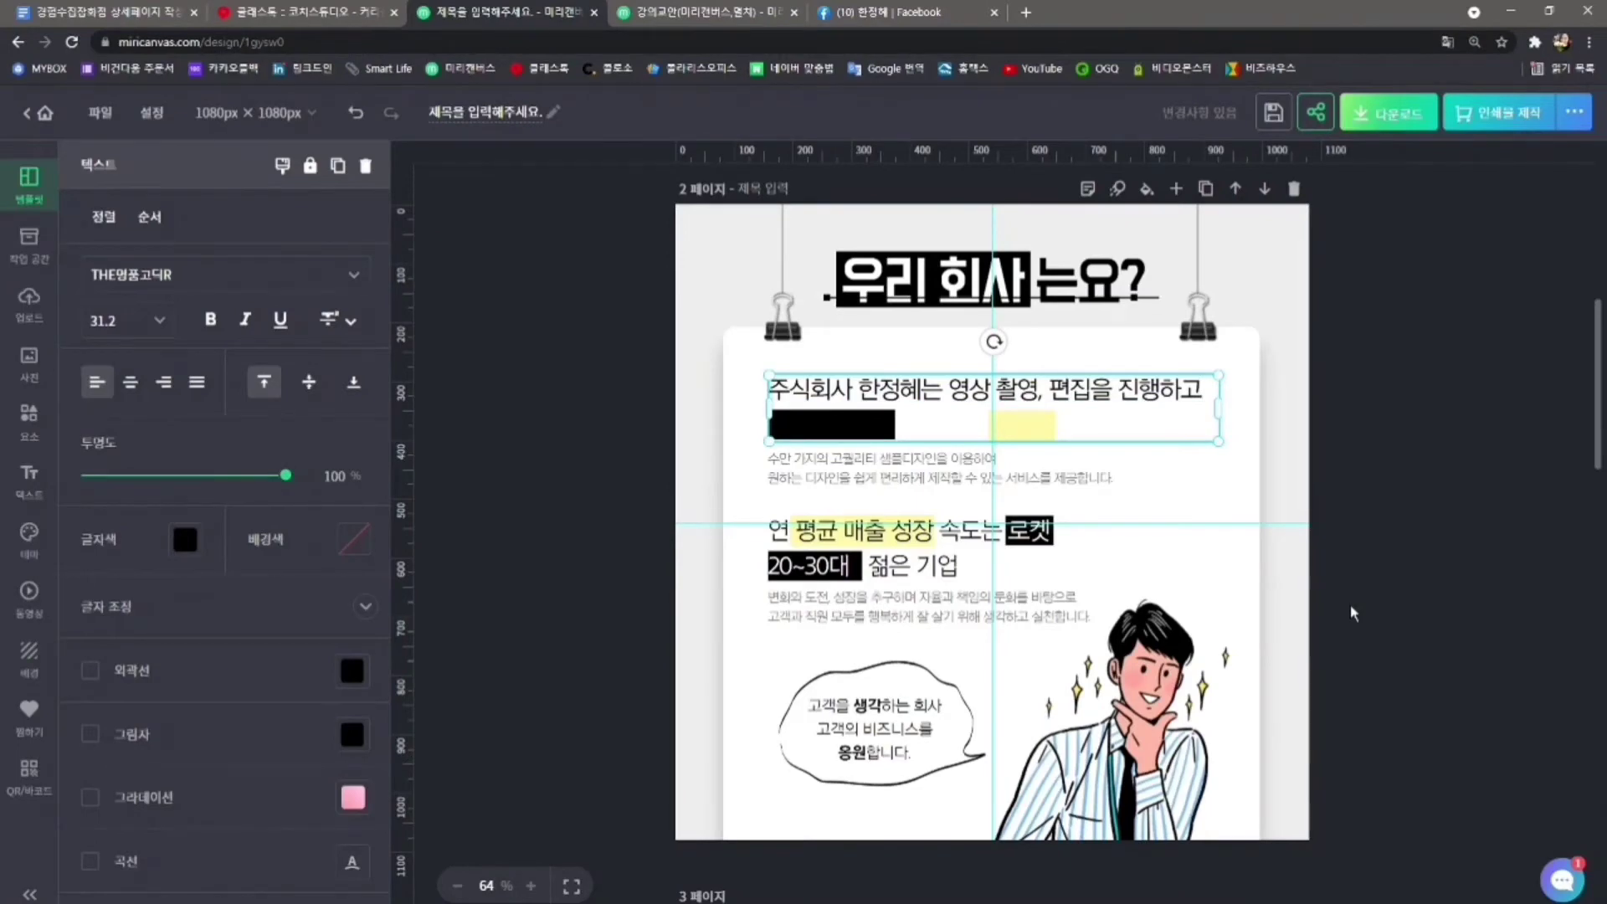
type("리고 다양한 행사 기회")
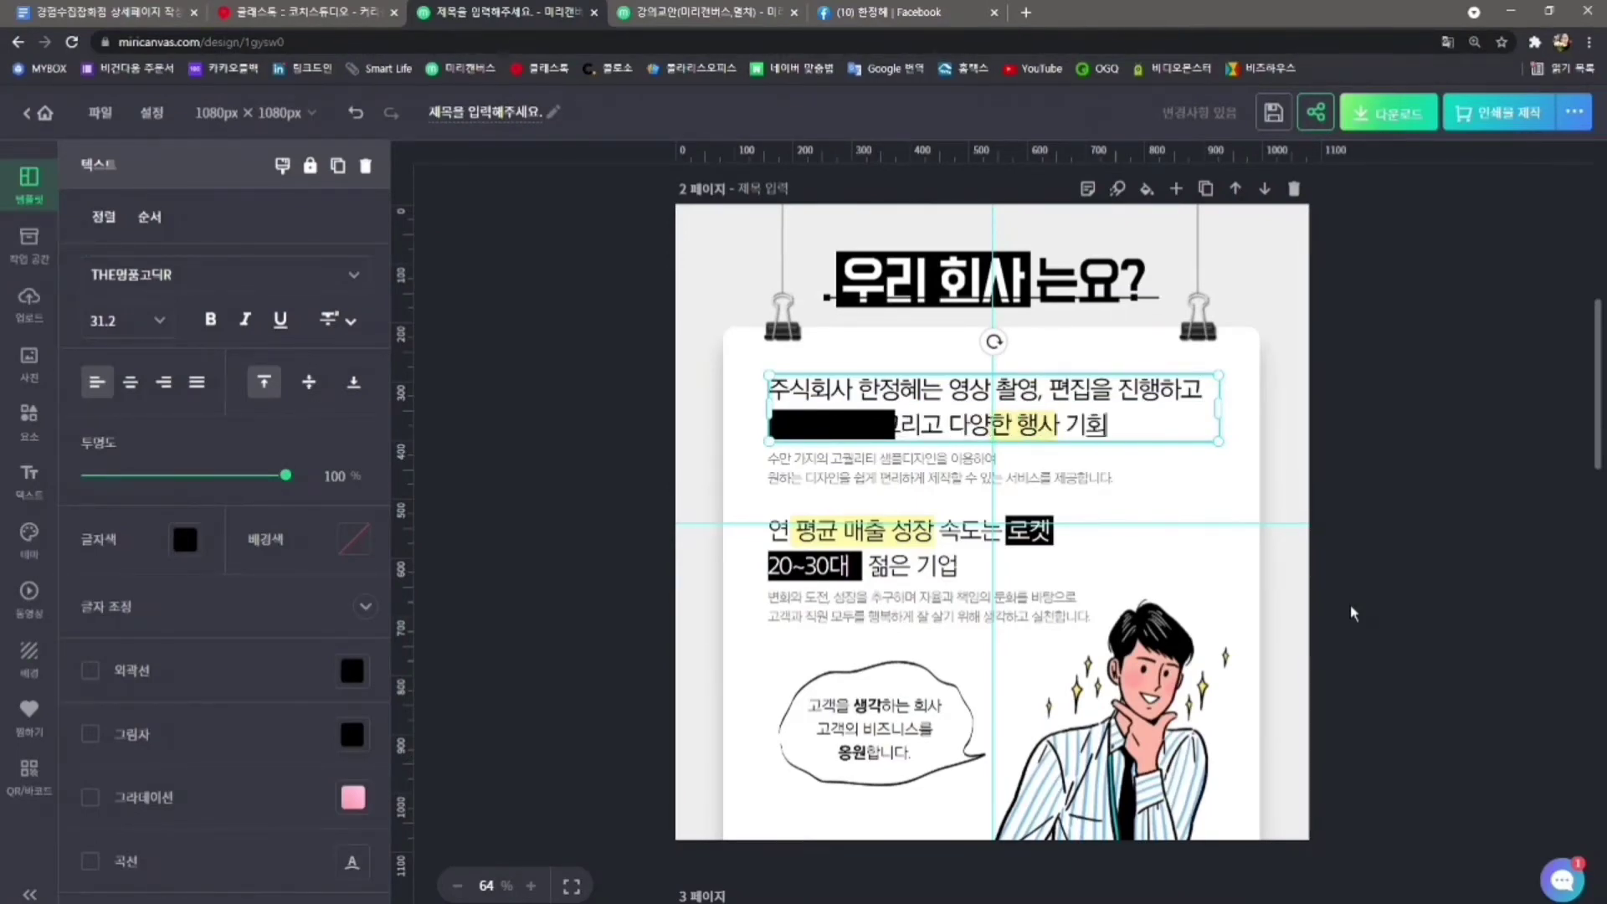
key("BackSpace")
type("획을 합니다.")
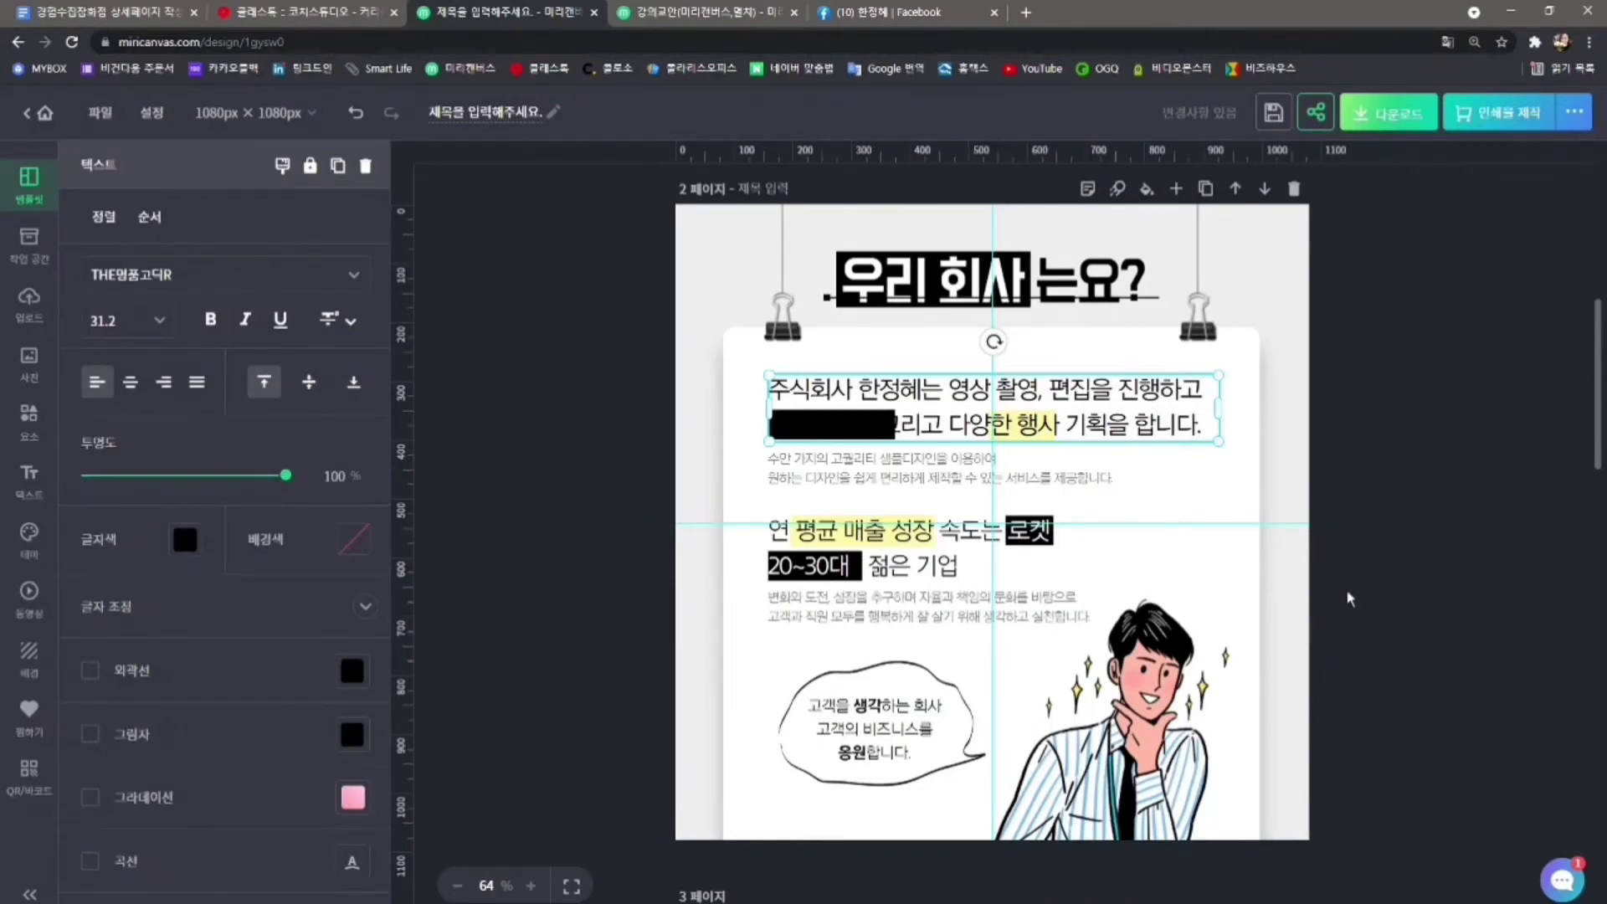
left_click(1392, 540)
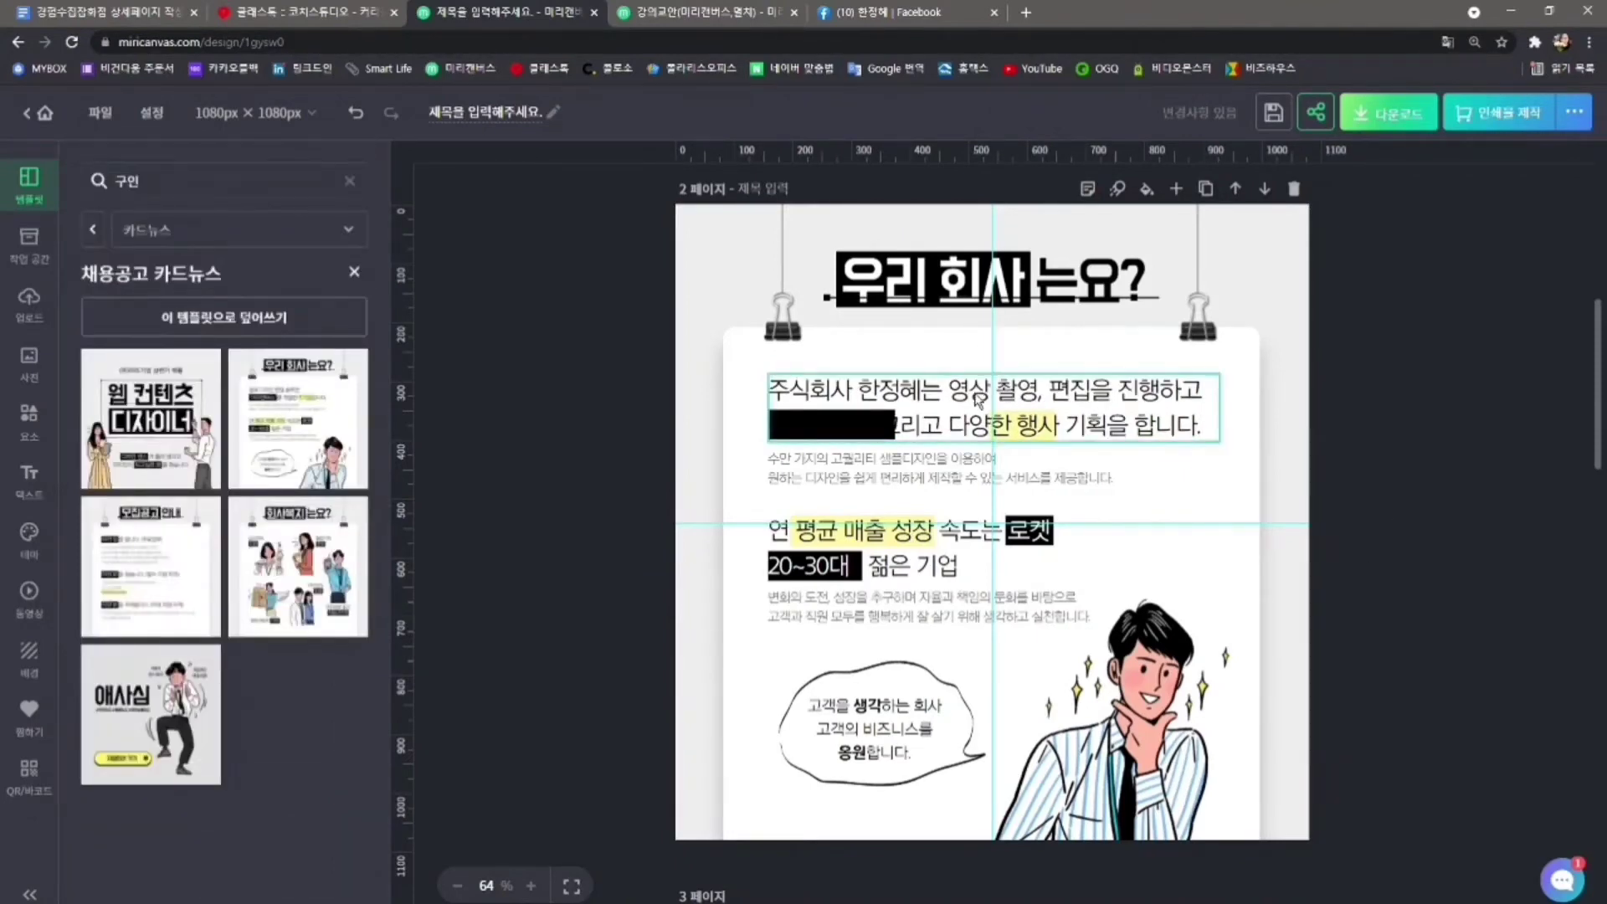
left_click(883, 431)
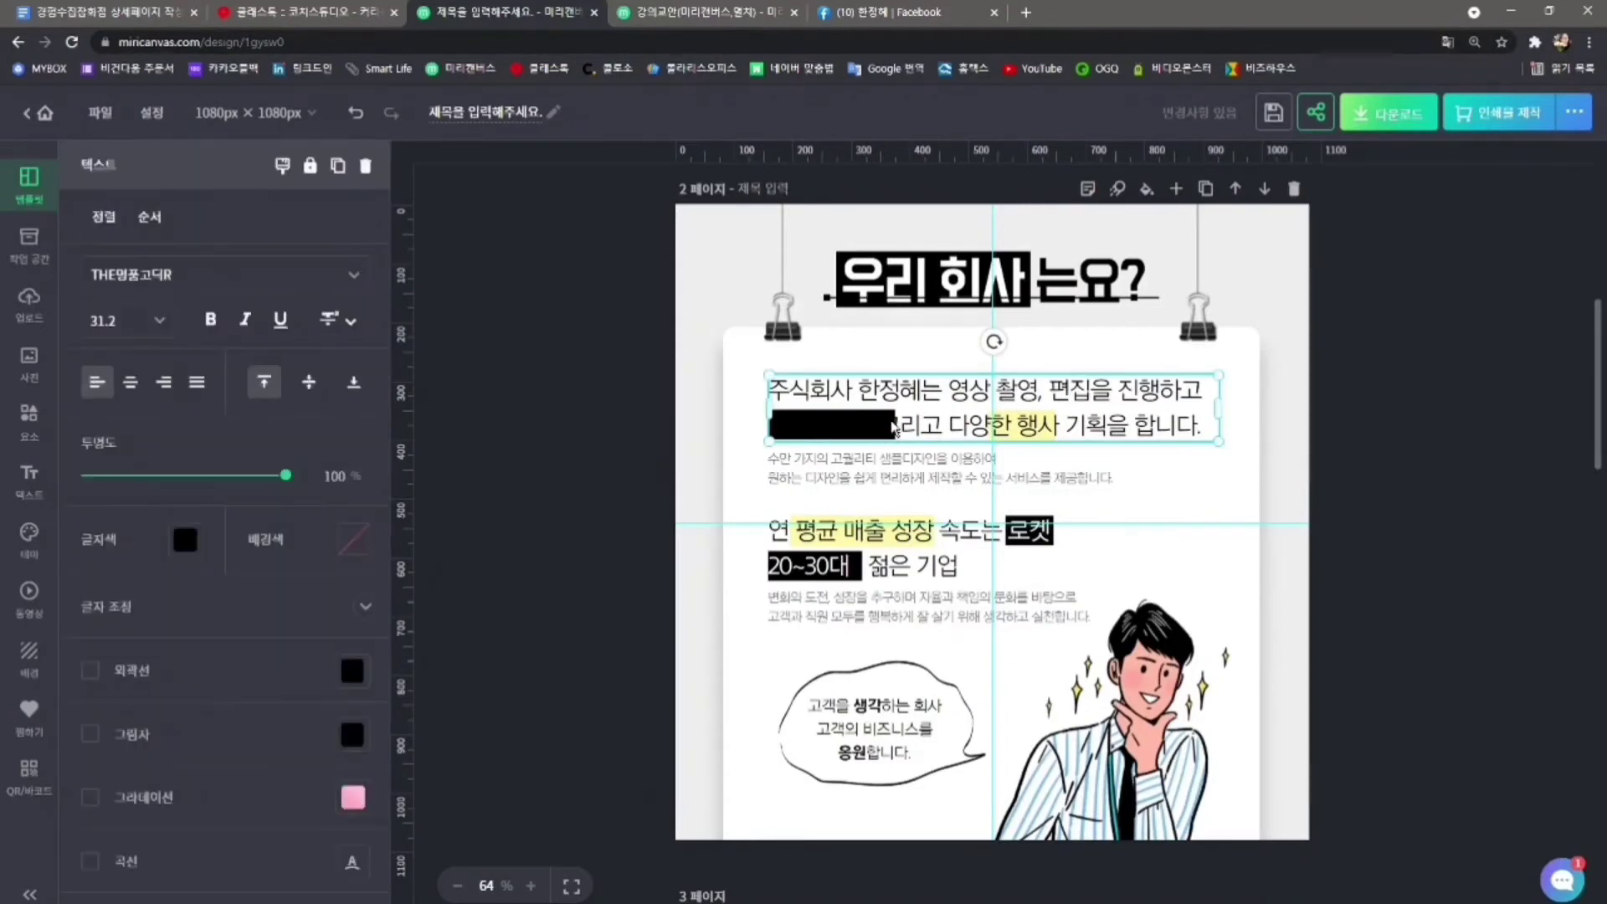
left_click(1469, 517)
left_click(797, 437)
left_click(1321, 465)
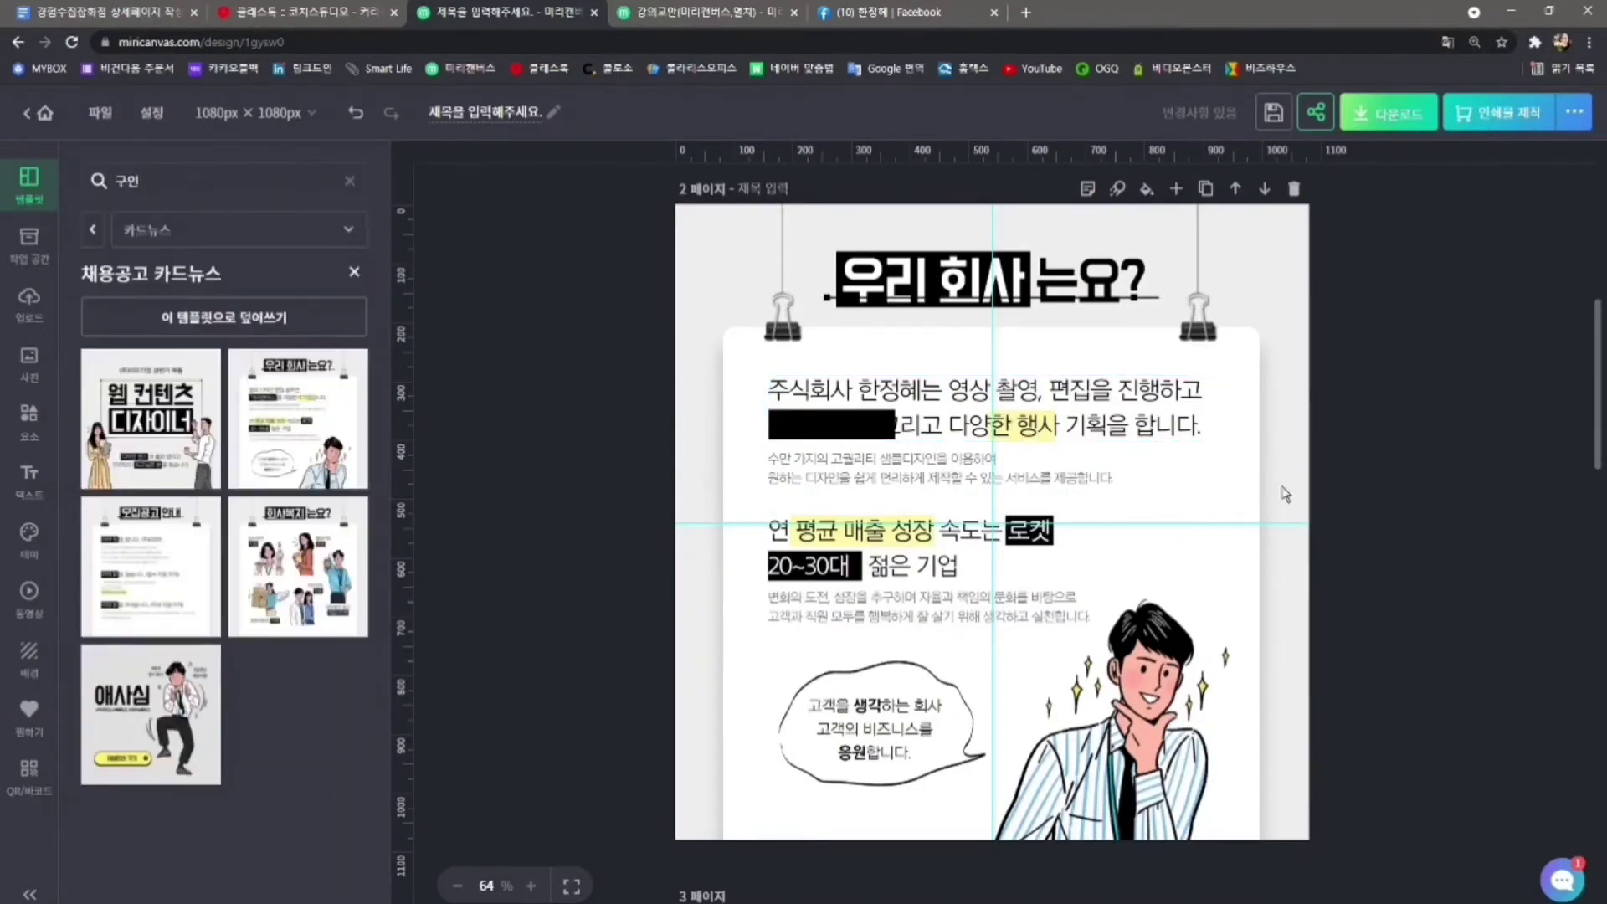
left_click(778, 416)
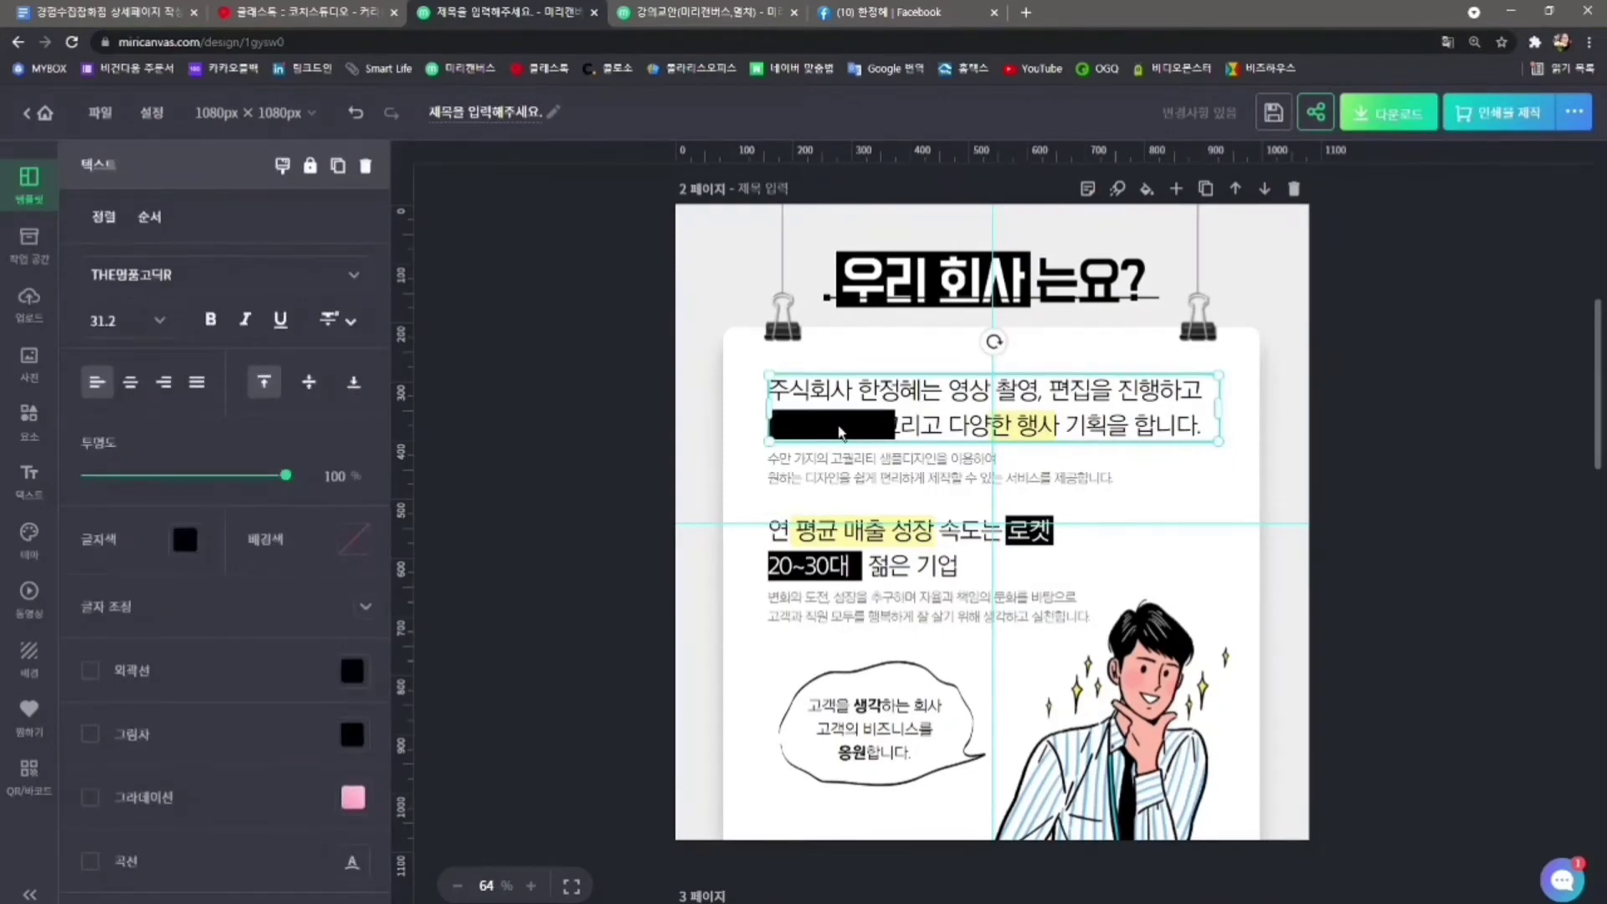
left_click(1314, 399)
left_click(1128, 431)
left_click(1408, 498)
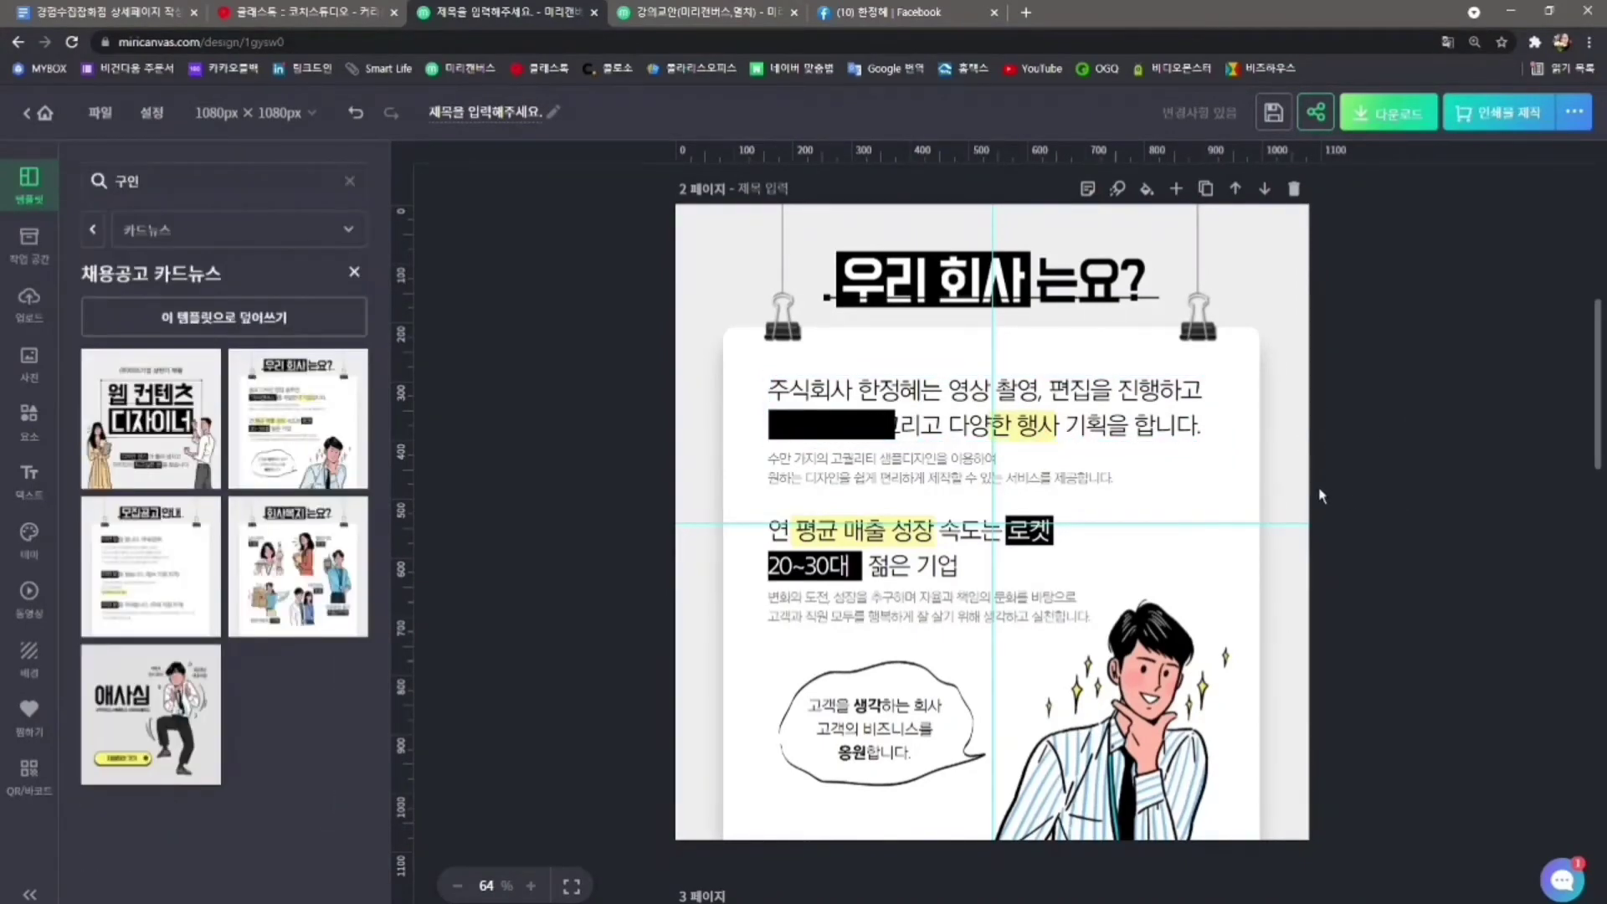
Move the black bar beside the speech bubble and resize the intro box to two lines (771 × 119 px)
left_click(1203, 441)
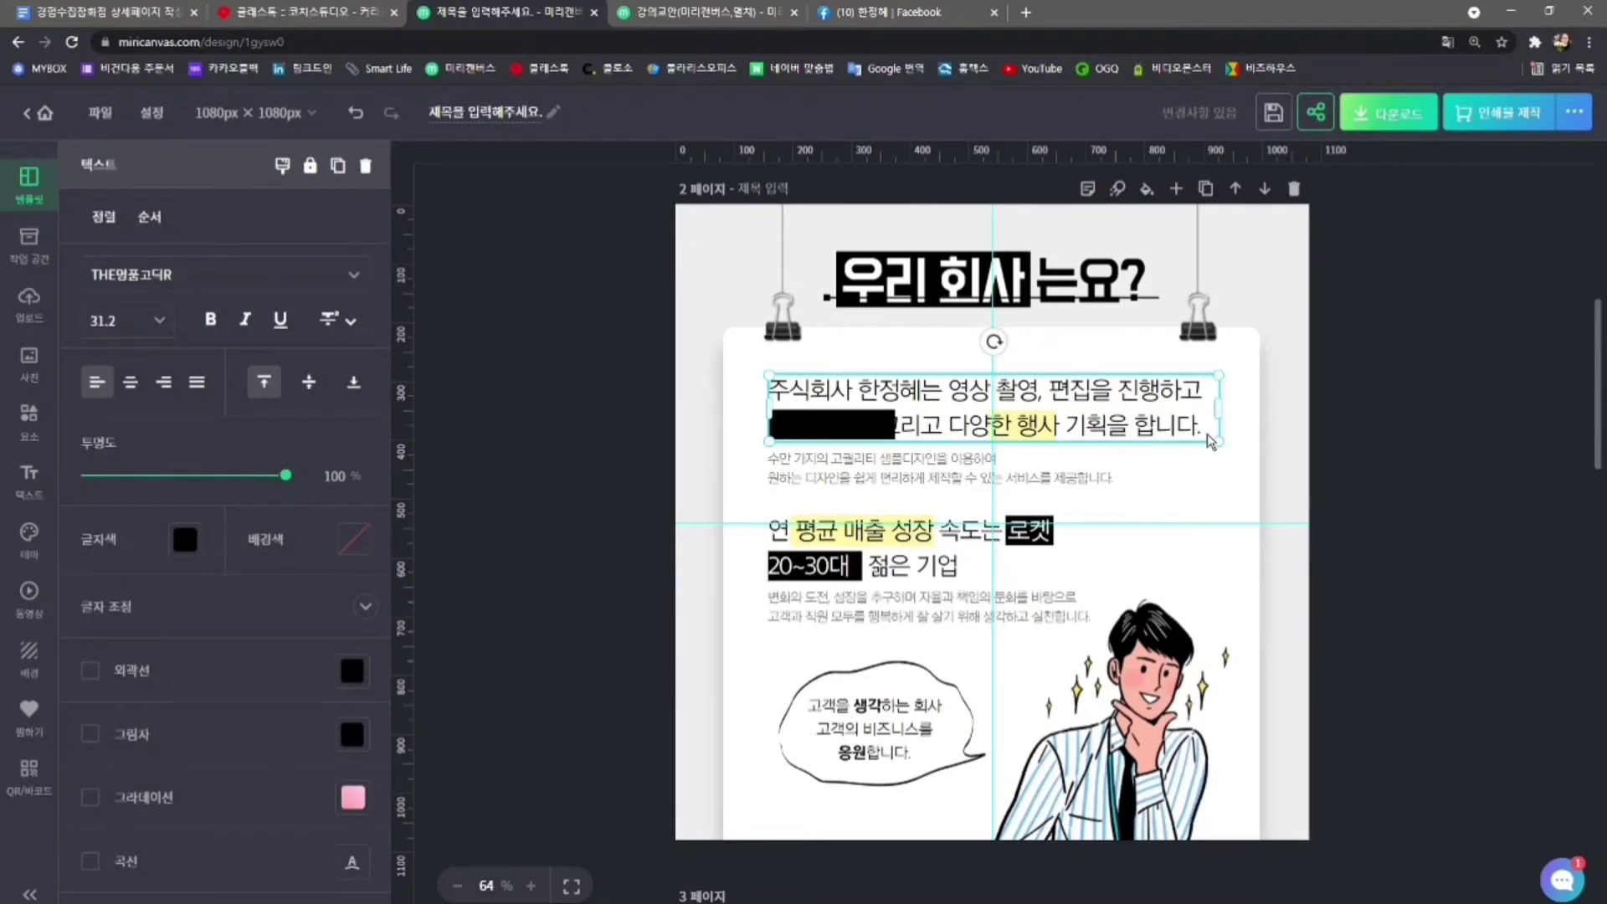
left_click(1588, 459)
left_click(797, 429)
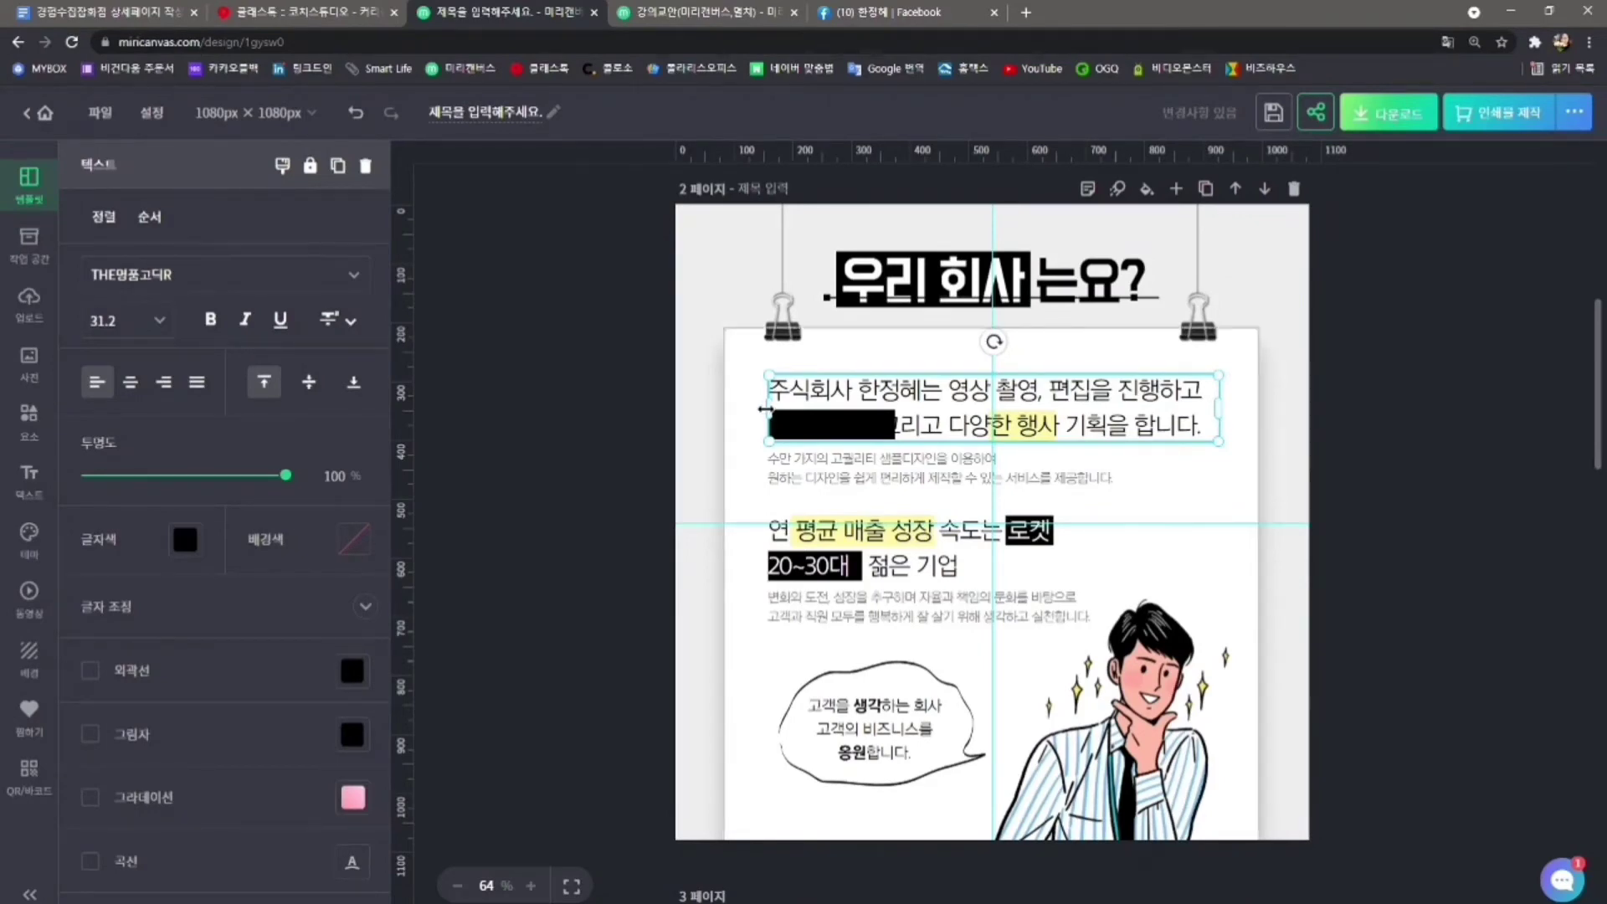
left_click_drag(765, 410, 793, 410)
left_click(1262, 459)
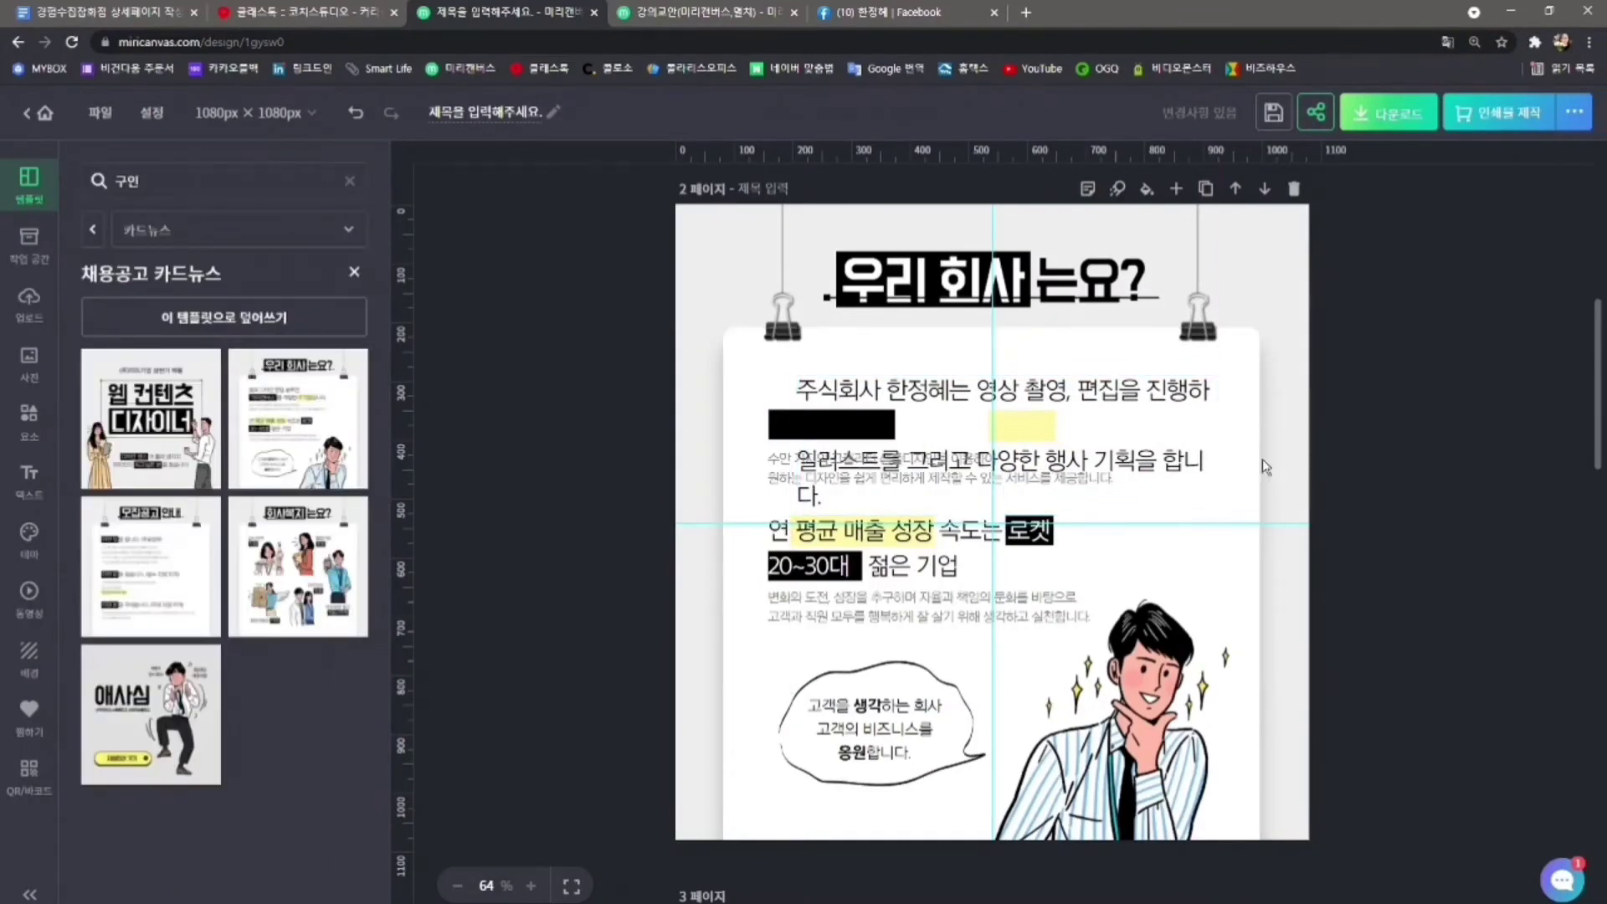
left_click(776, 430)
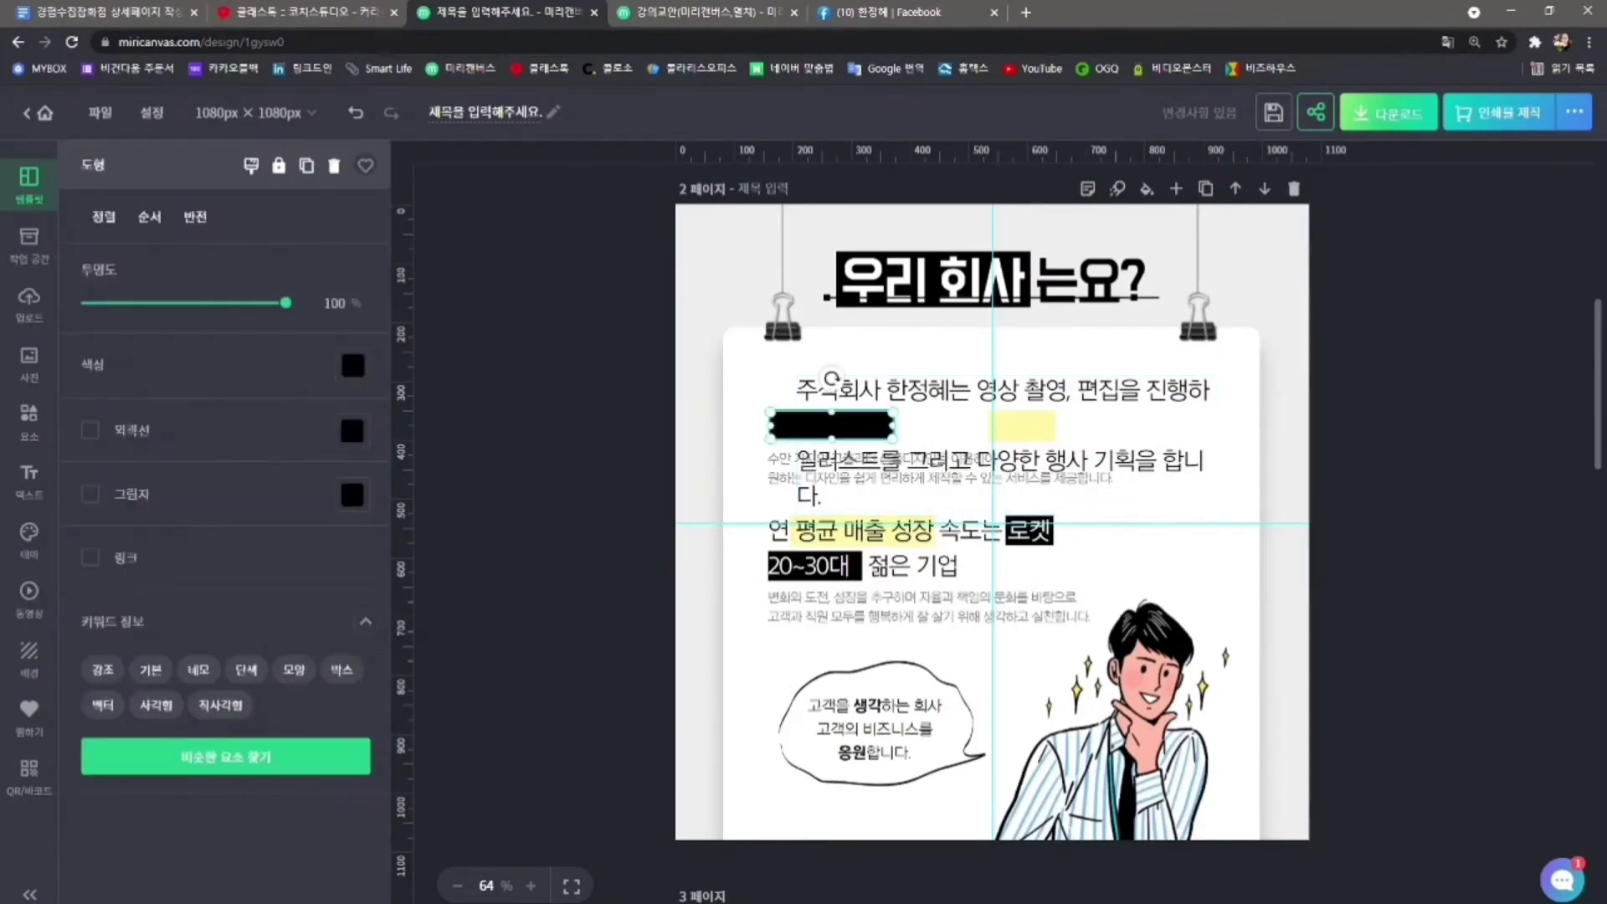
left_click_drag(792, 428, 698, 681)
left_click(808, 431)
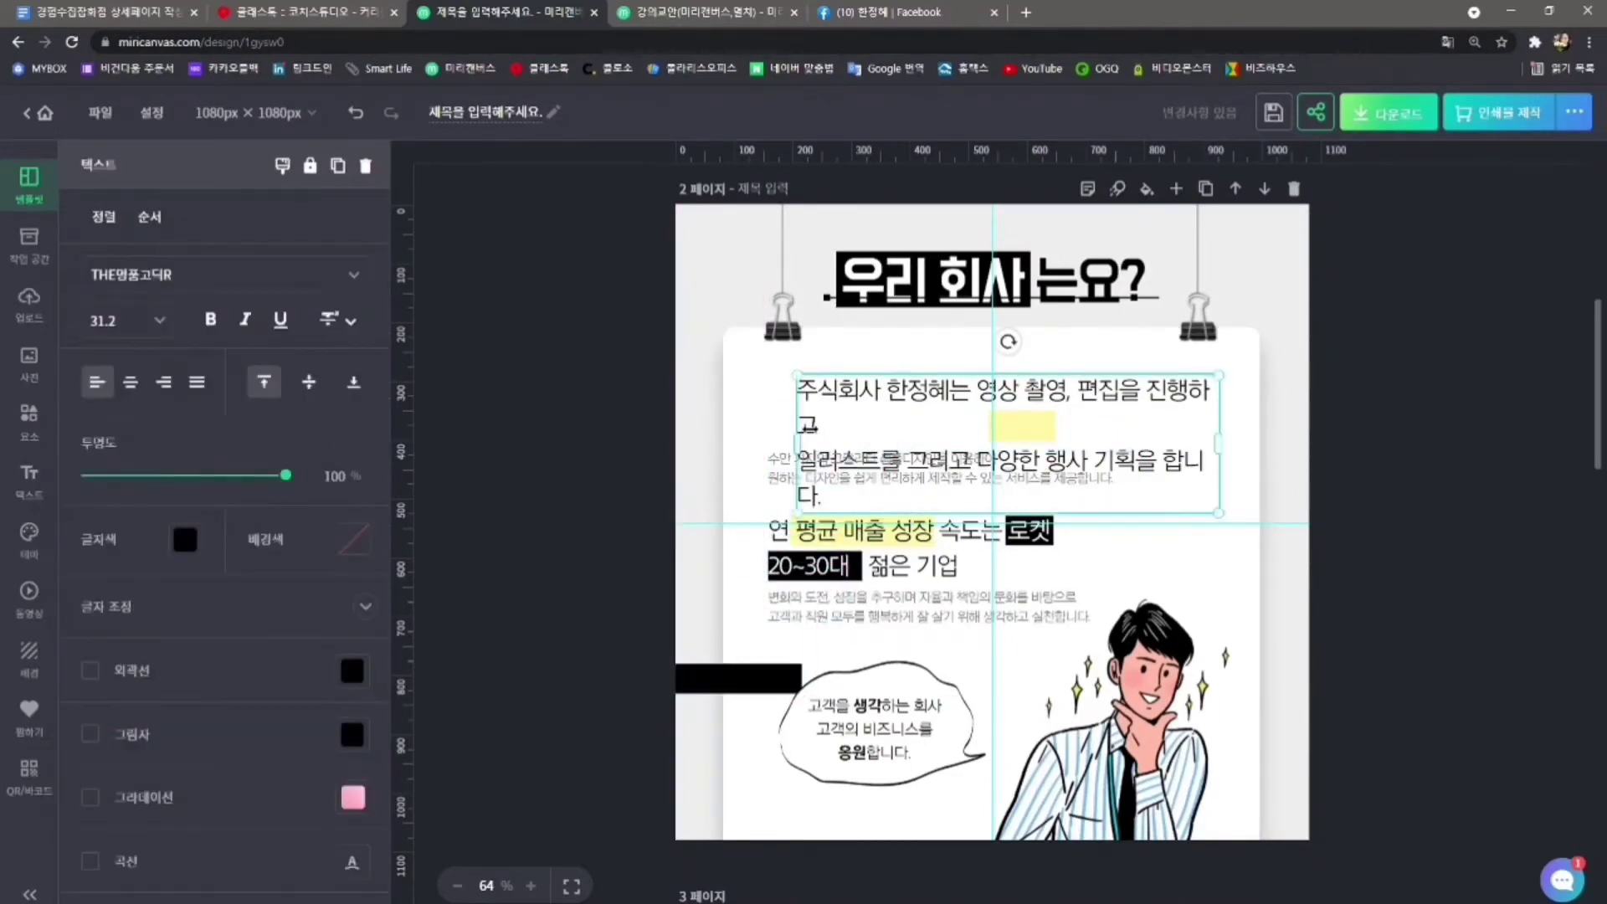
mouse_move(794, 446)
left_mouse_down()
mouse_move(771, 446)
mouse_move(791, 446)
mouse_move(776, 444)
mouse_move(796, 417)
mouse_move(740, 425)
mouse_move(773, 435)
left_mouse_up()
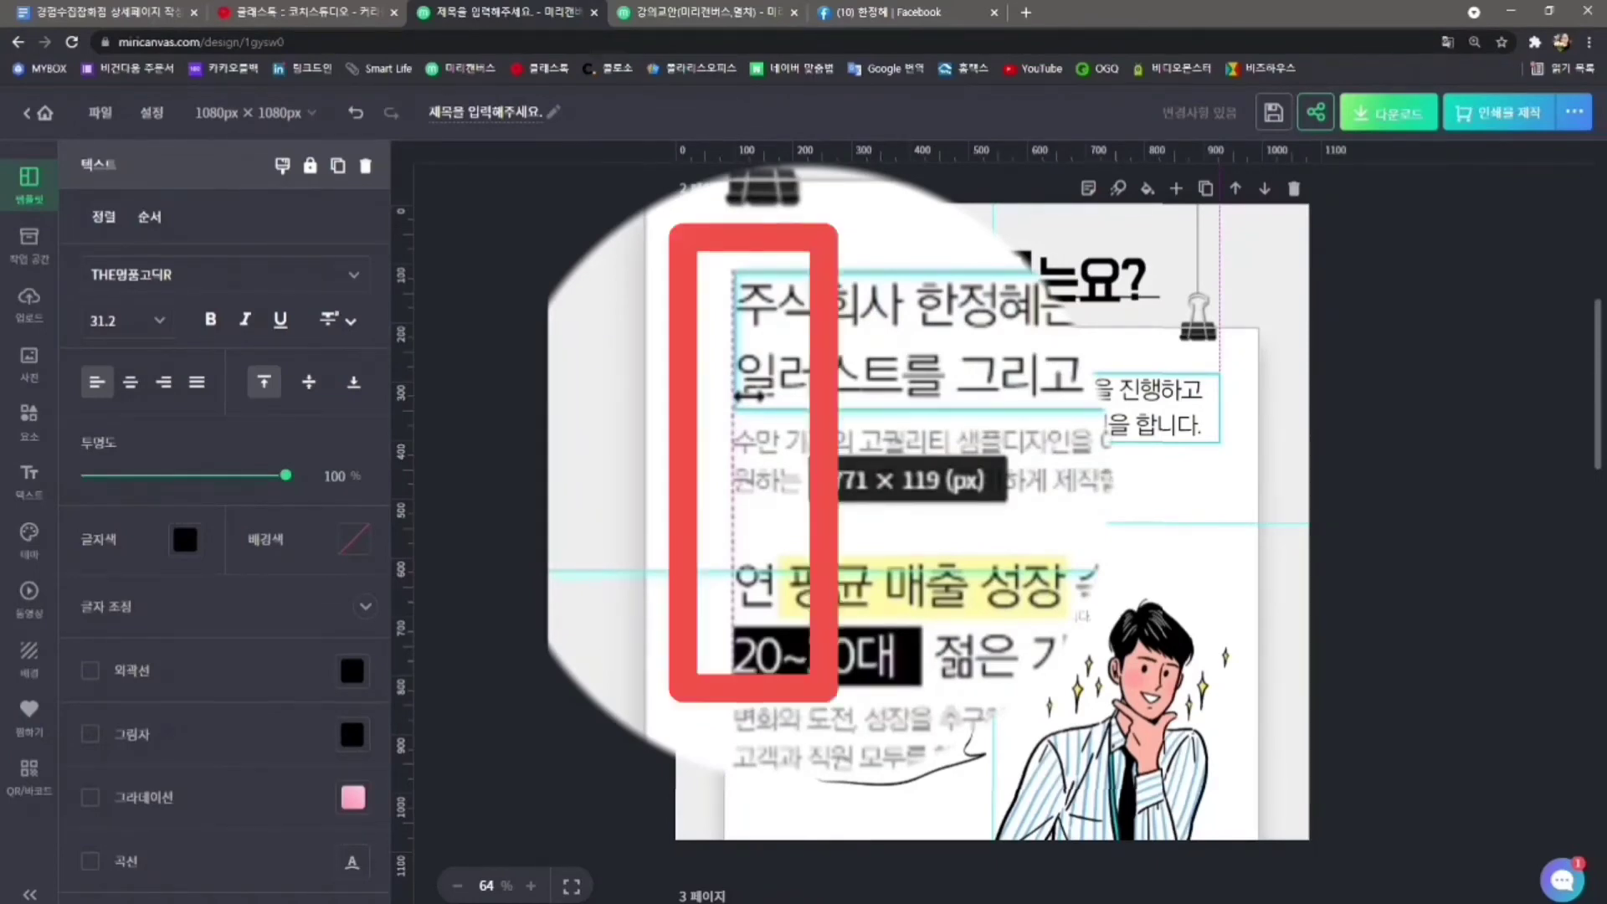
left_click_drag(750, 397, 771, 432)
Move the black bar back up, shrink it to one word, and nudge it over 일러스트
left_click(1409, 495)
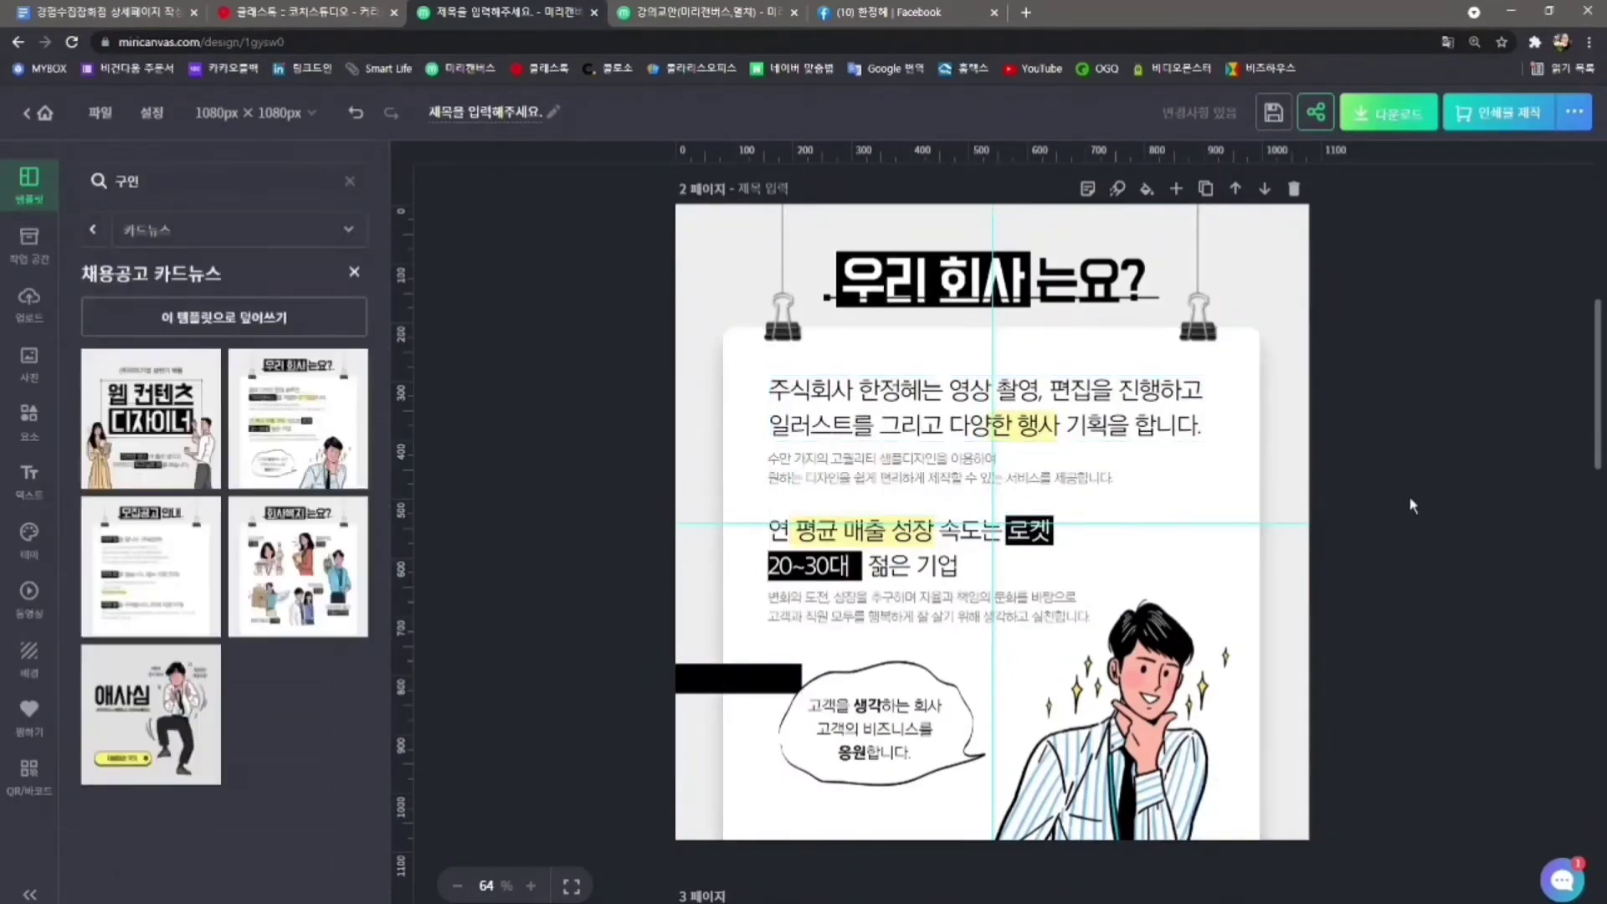
left_click_drag(703, 687, 787, 485)
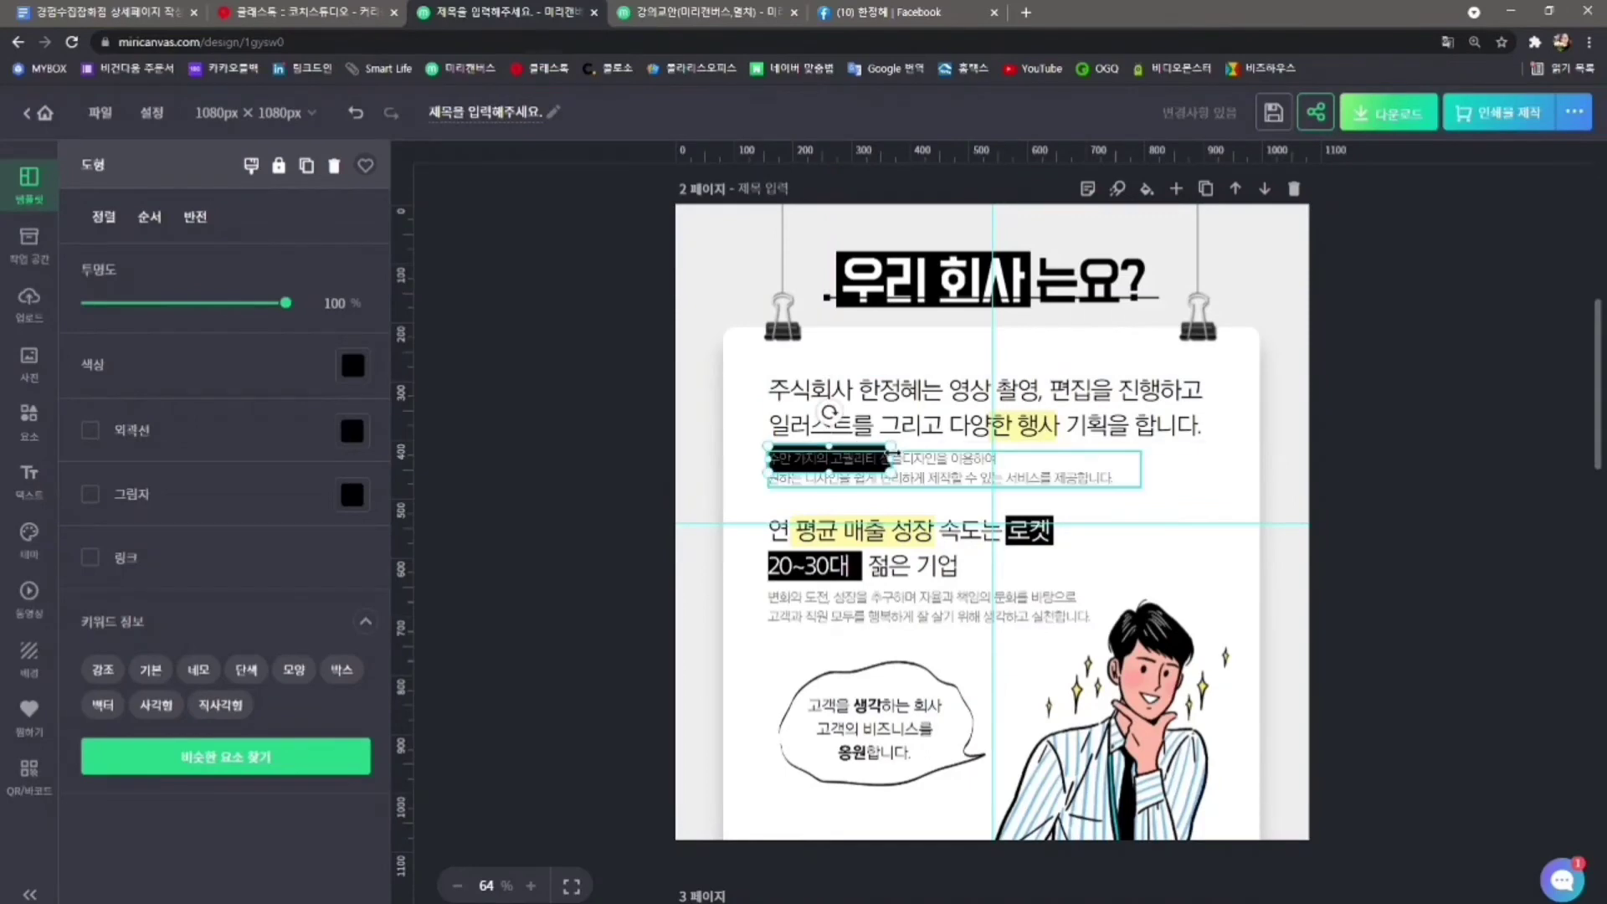
left_click_drag(892, 458, 857, 457)
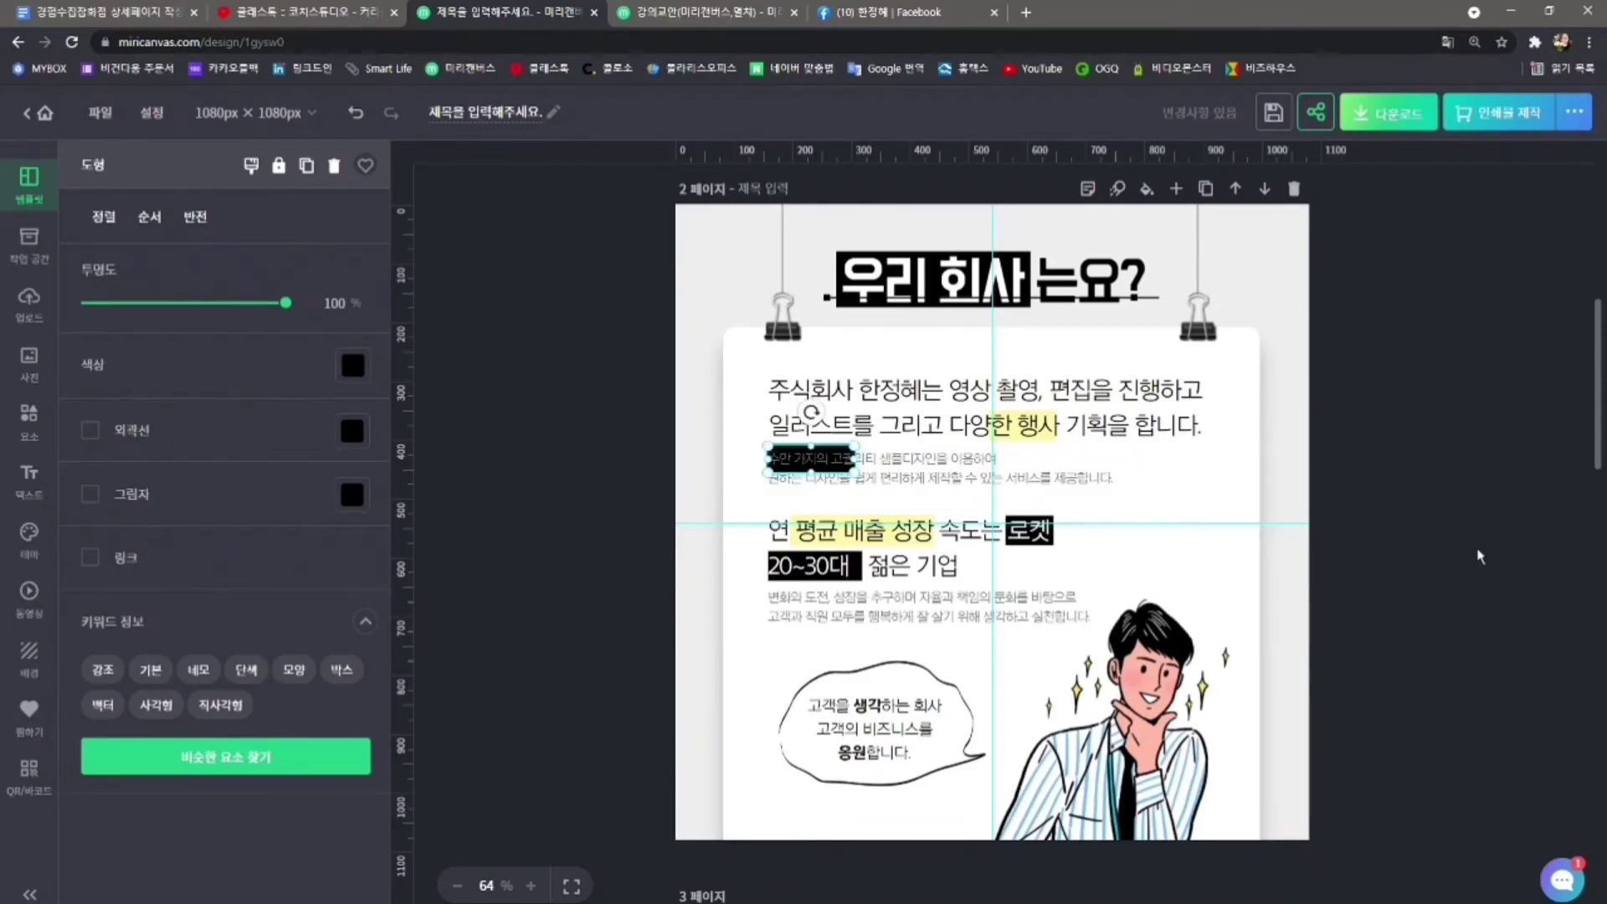
key("Up")
key("Up")
key("Up")
key("Up")
key("Up")
key("Up")
key("Up")
key("Up")
key("Up")
key("Up")
key("Up")
key("Up")
key("Up")
key("Up")
key("Up")
key("Up")
key("Up")
key("Up")
key("Up")
key("Up")
key("Up")
key("Up")
key("Up")
key("Up")
key("Up")
key("Up")
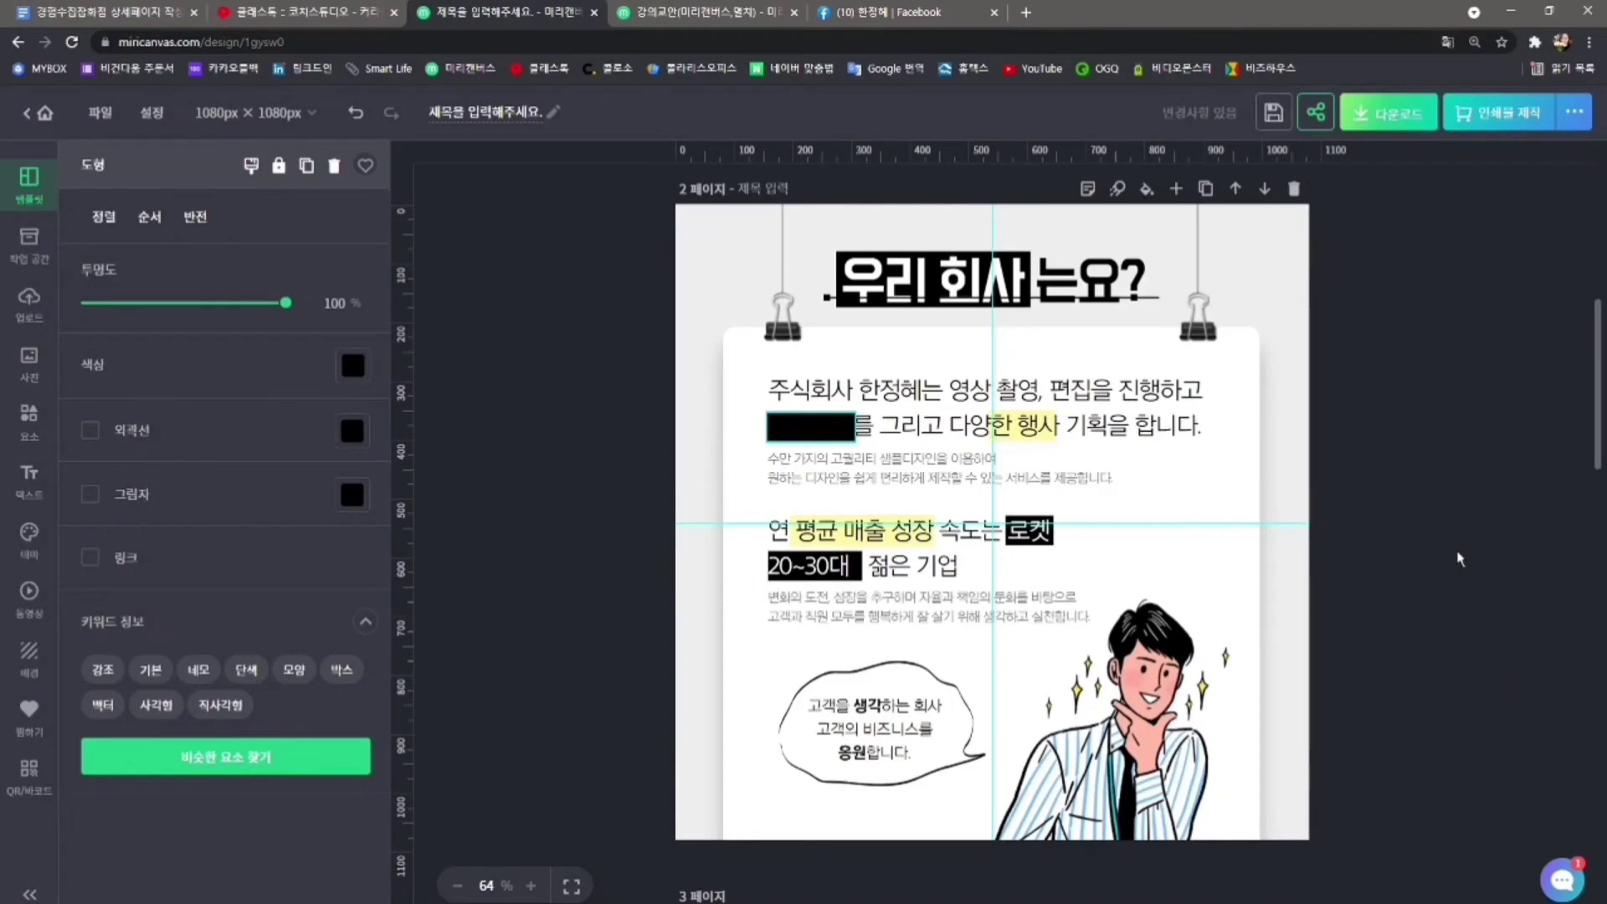
left_click(1461, 559)
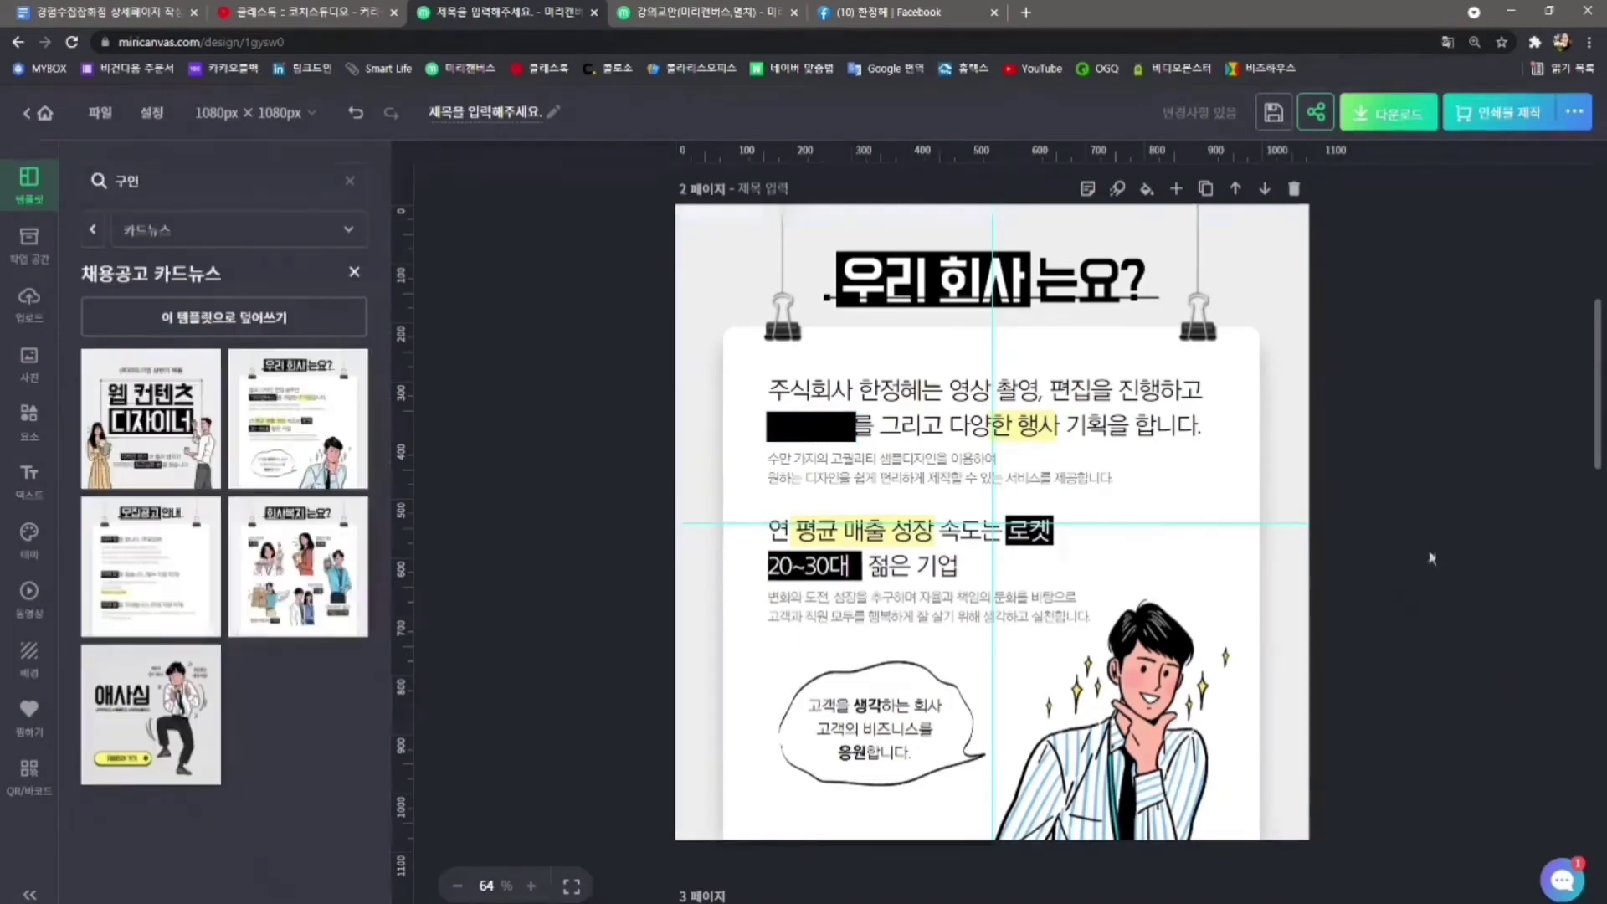
Set the intro paragraph's order to 맨 앞으로 so it sits above the black bar
left_click(1119, 403)
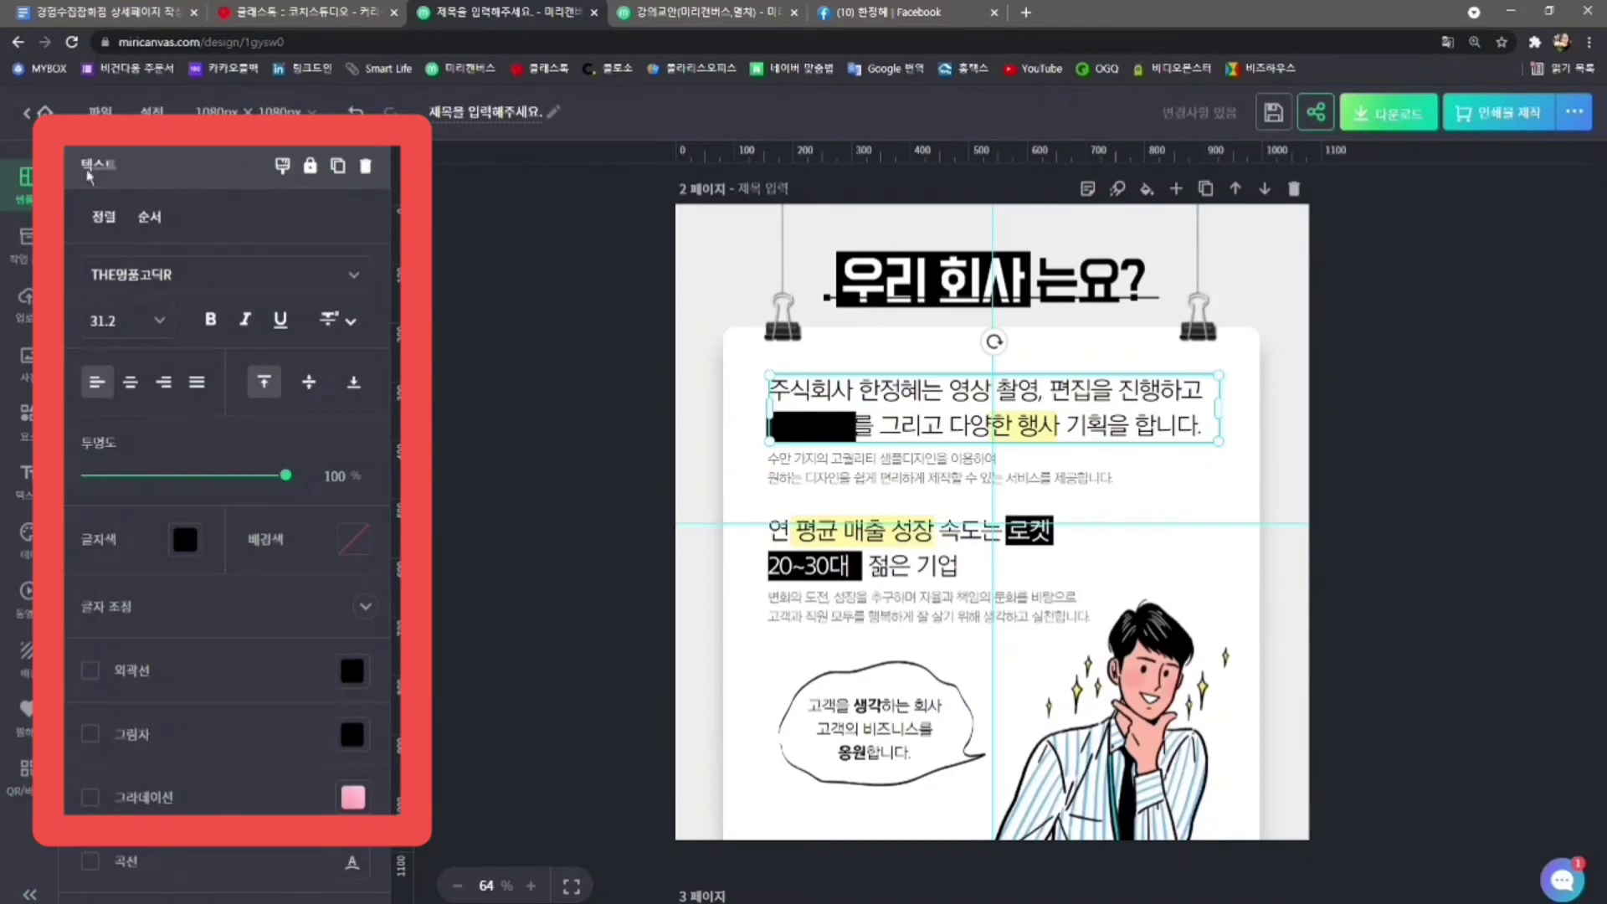
left_click(147, 218)
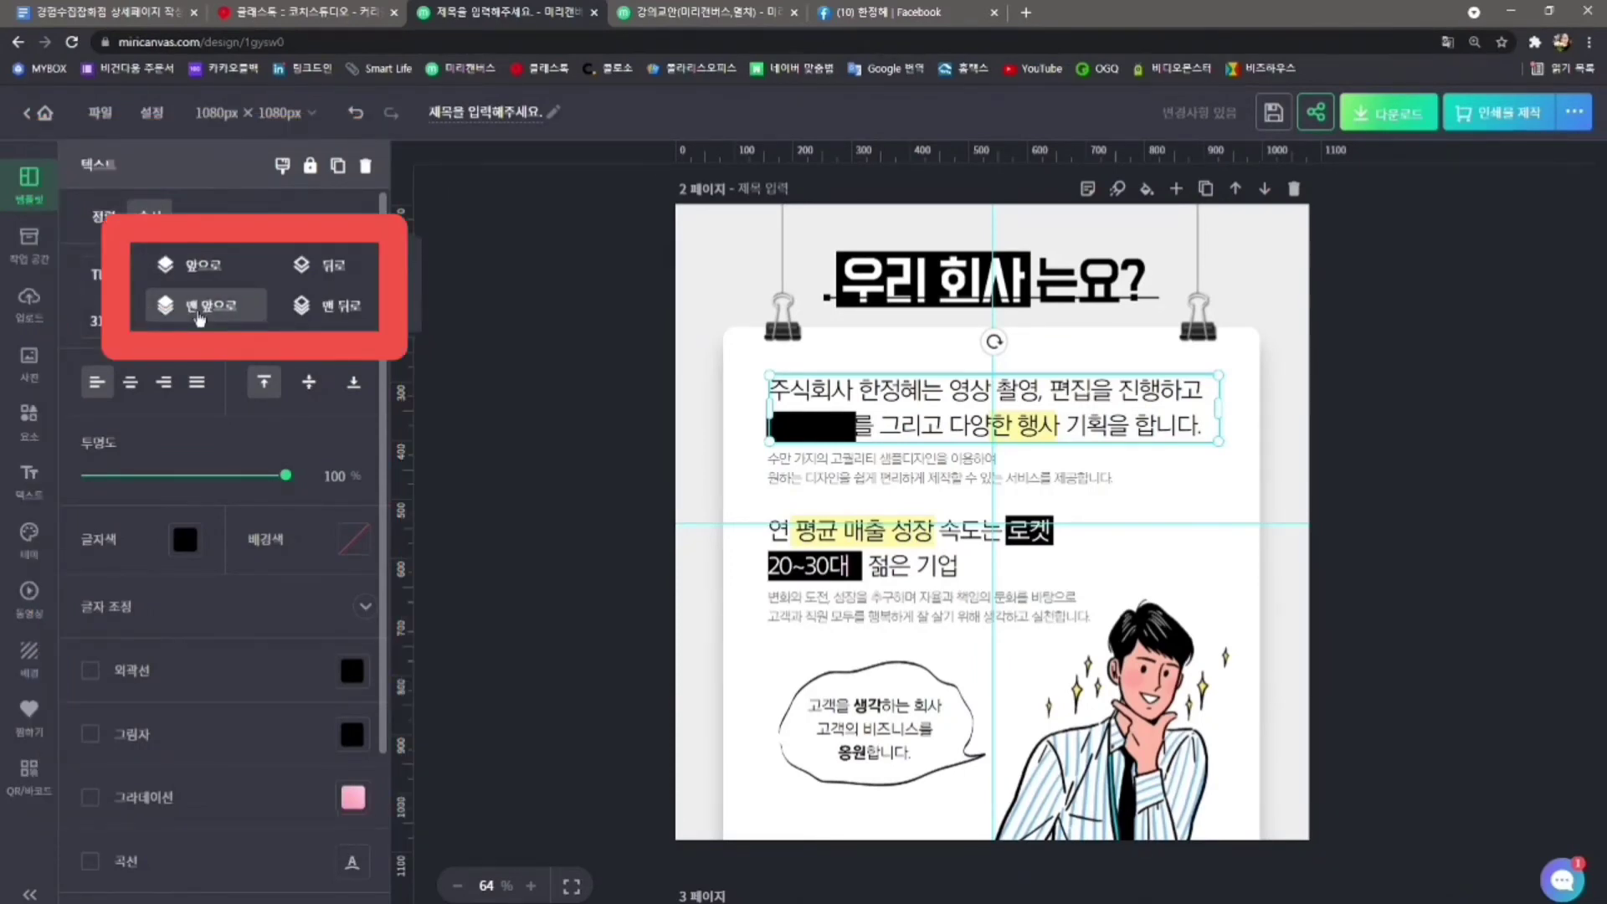
left_click(199, 307)
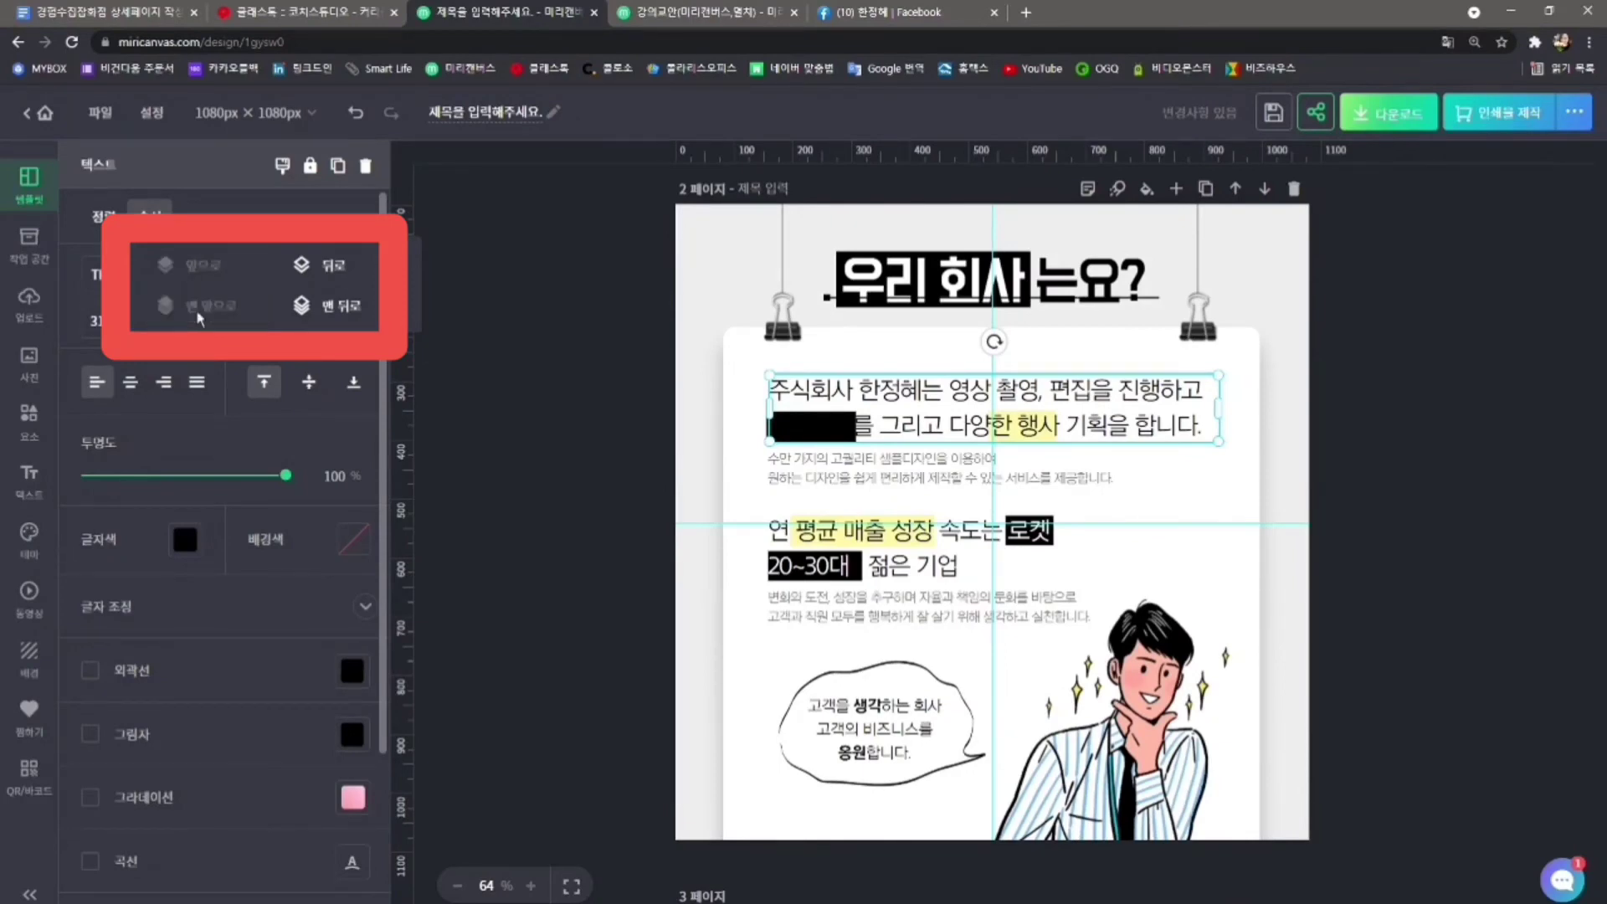
Change the word 일러스트 in the intro paragraph to white (#FFFFFF)
left_click(1403, 497)
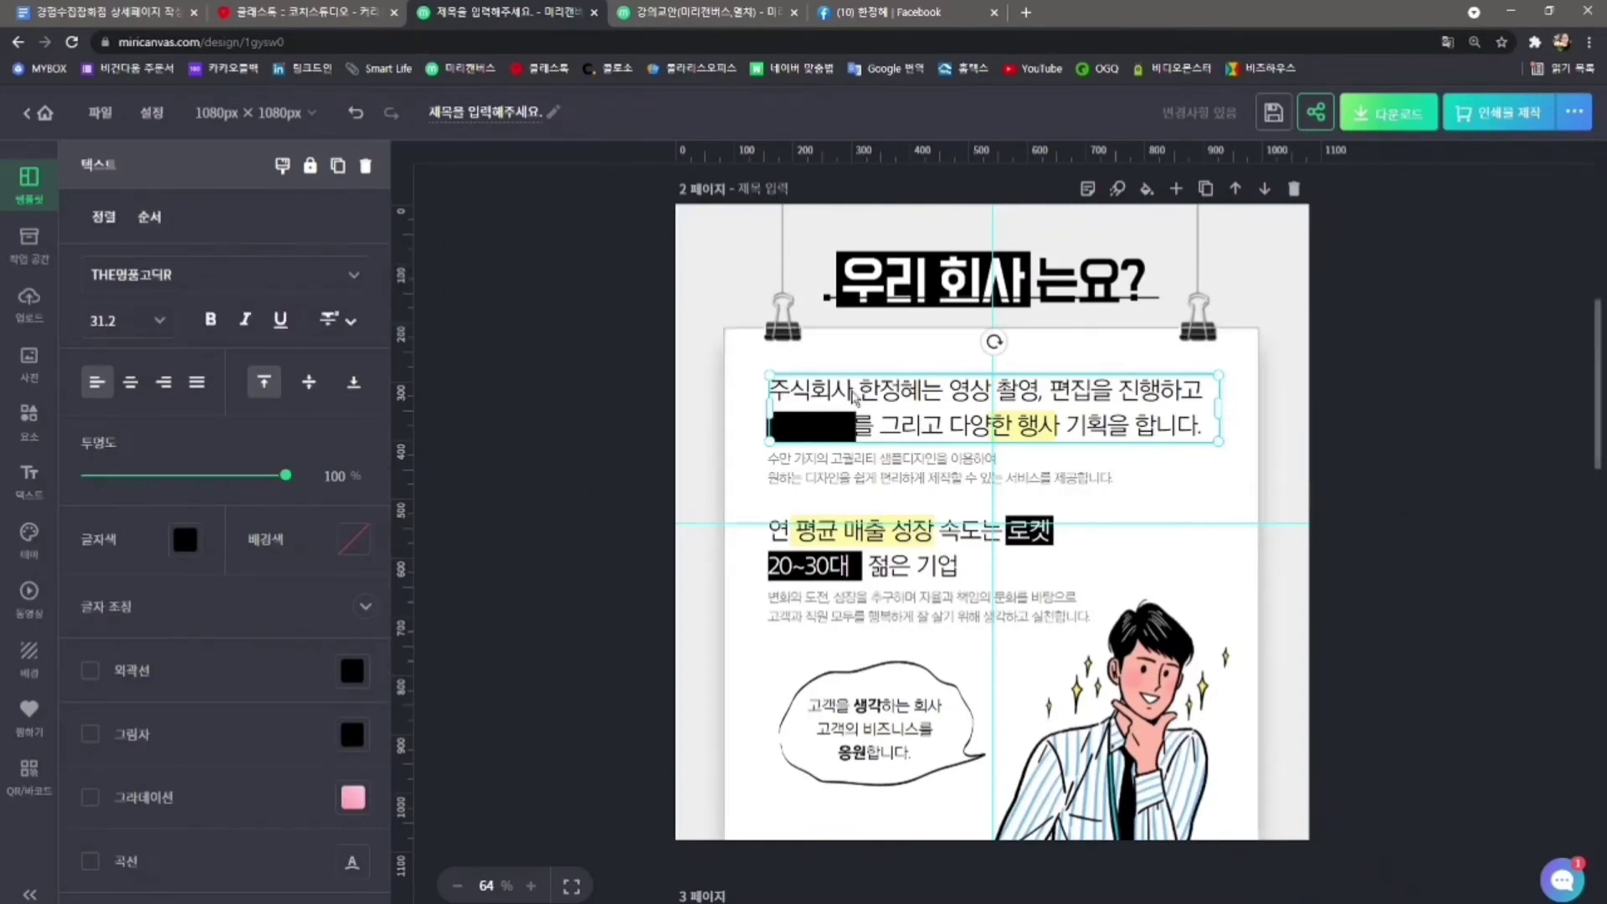
double_click(878, 422)
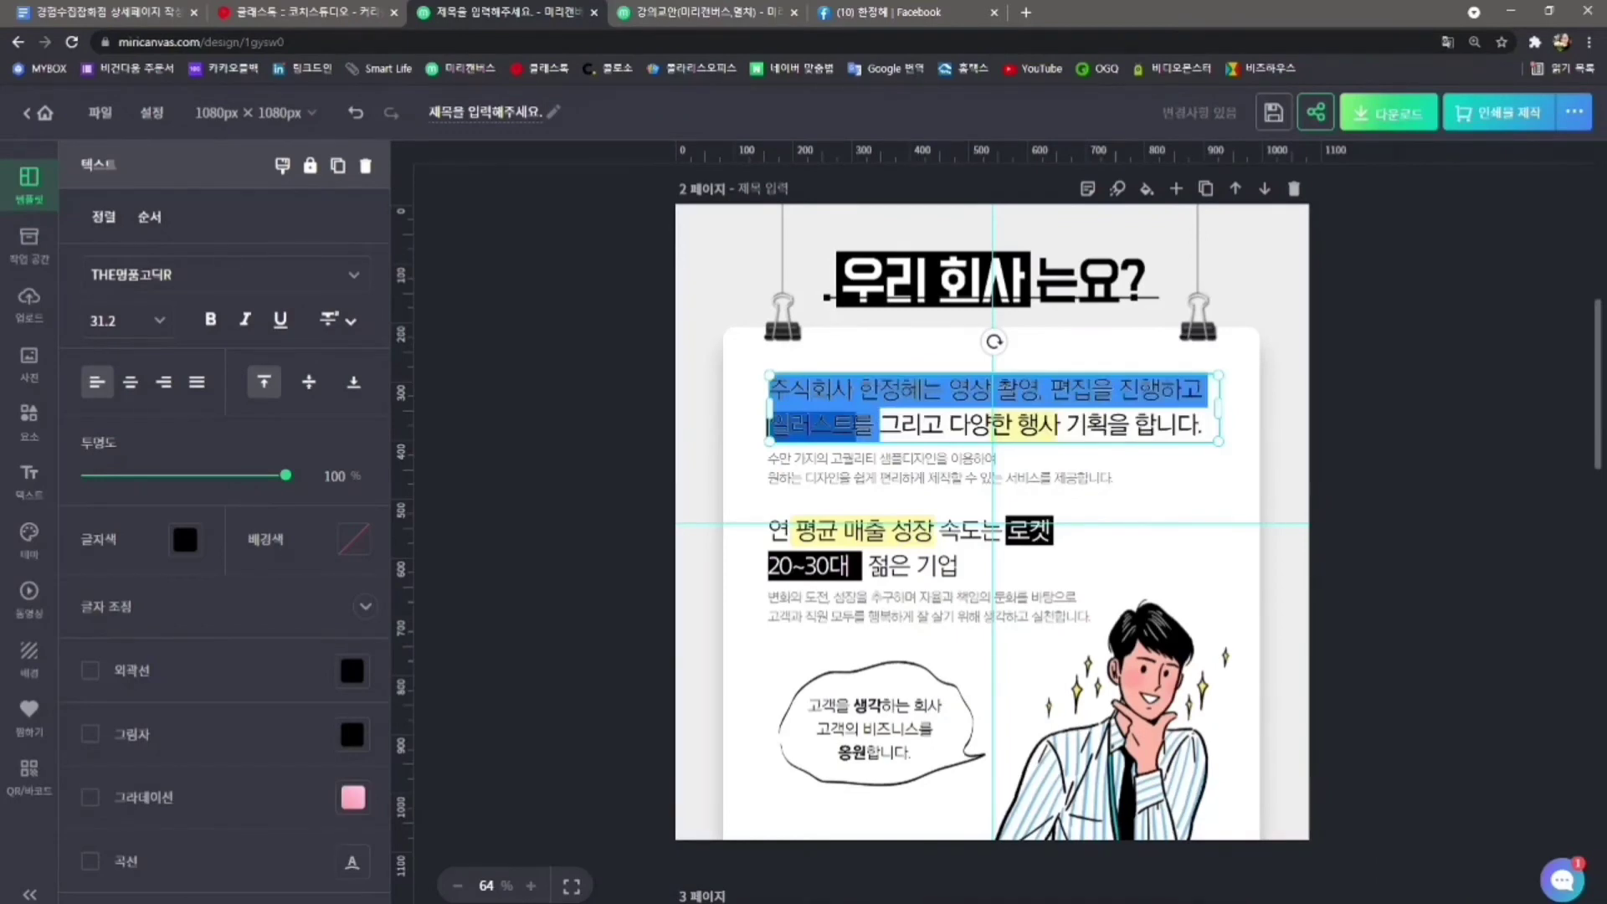
left_click(856, 424)
left_click_drag(854, 427, 768, 427)
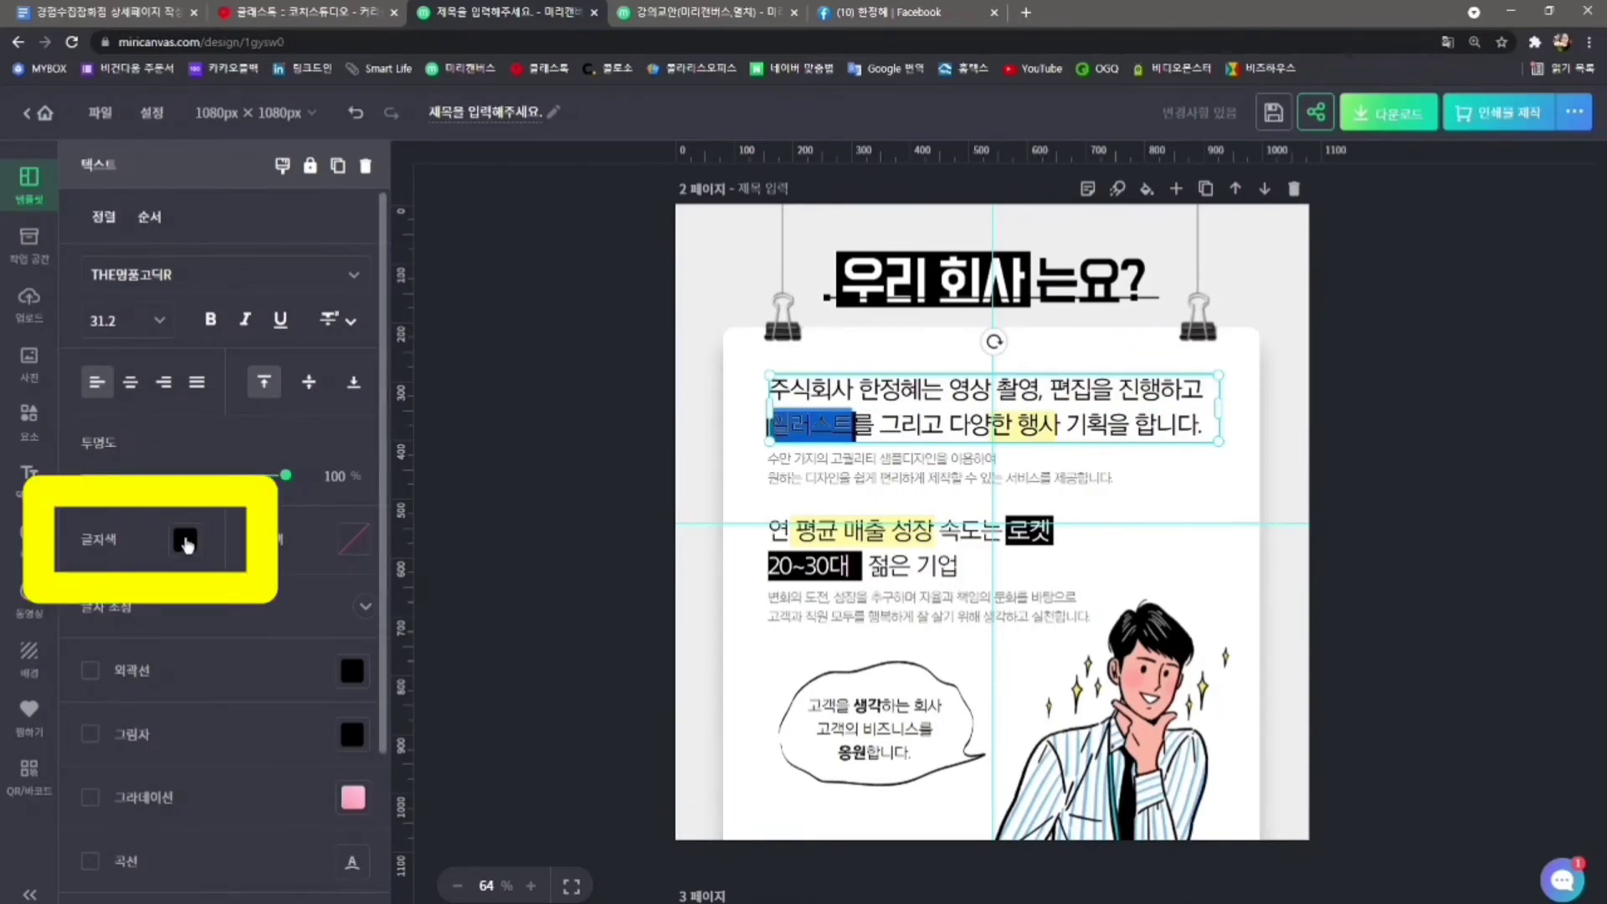
left_click(185, 542)
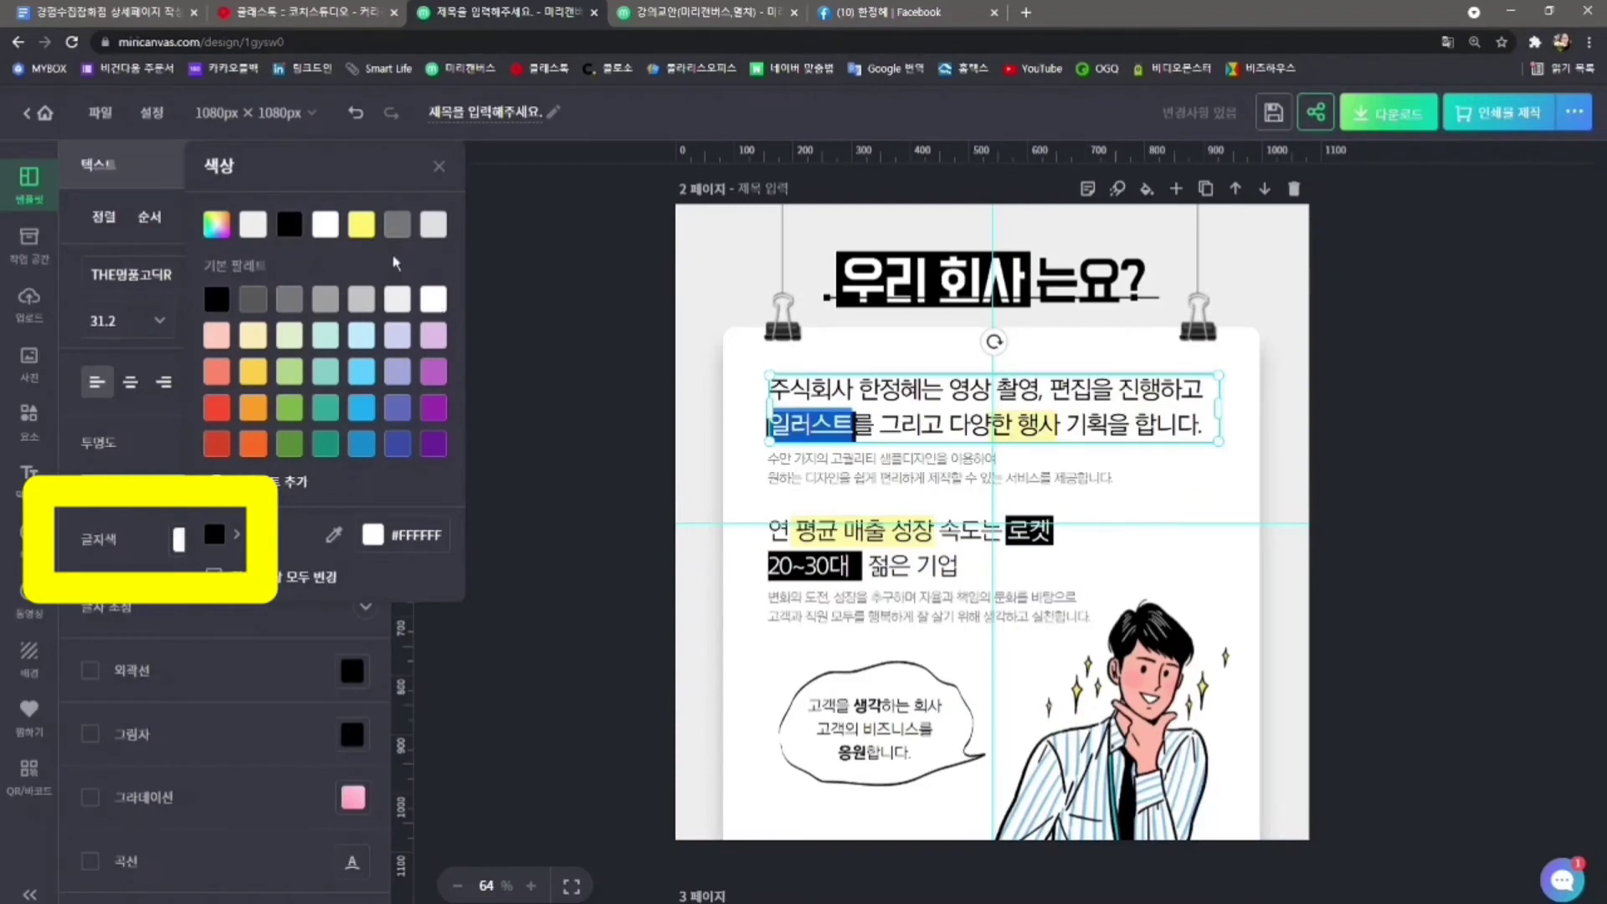
left_click(362, 226)
left_click(433, 303)
left_click(926, 616)
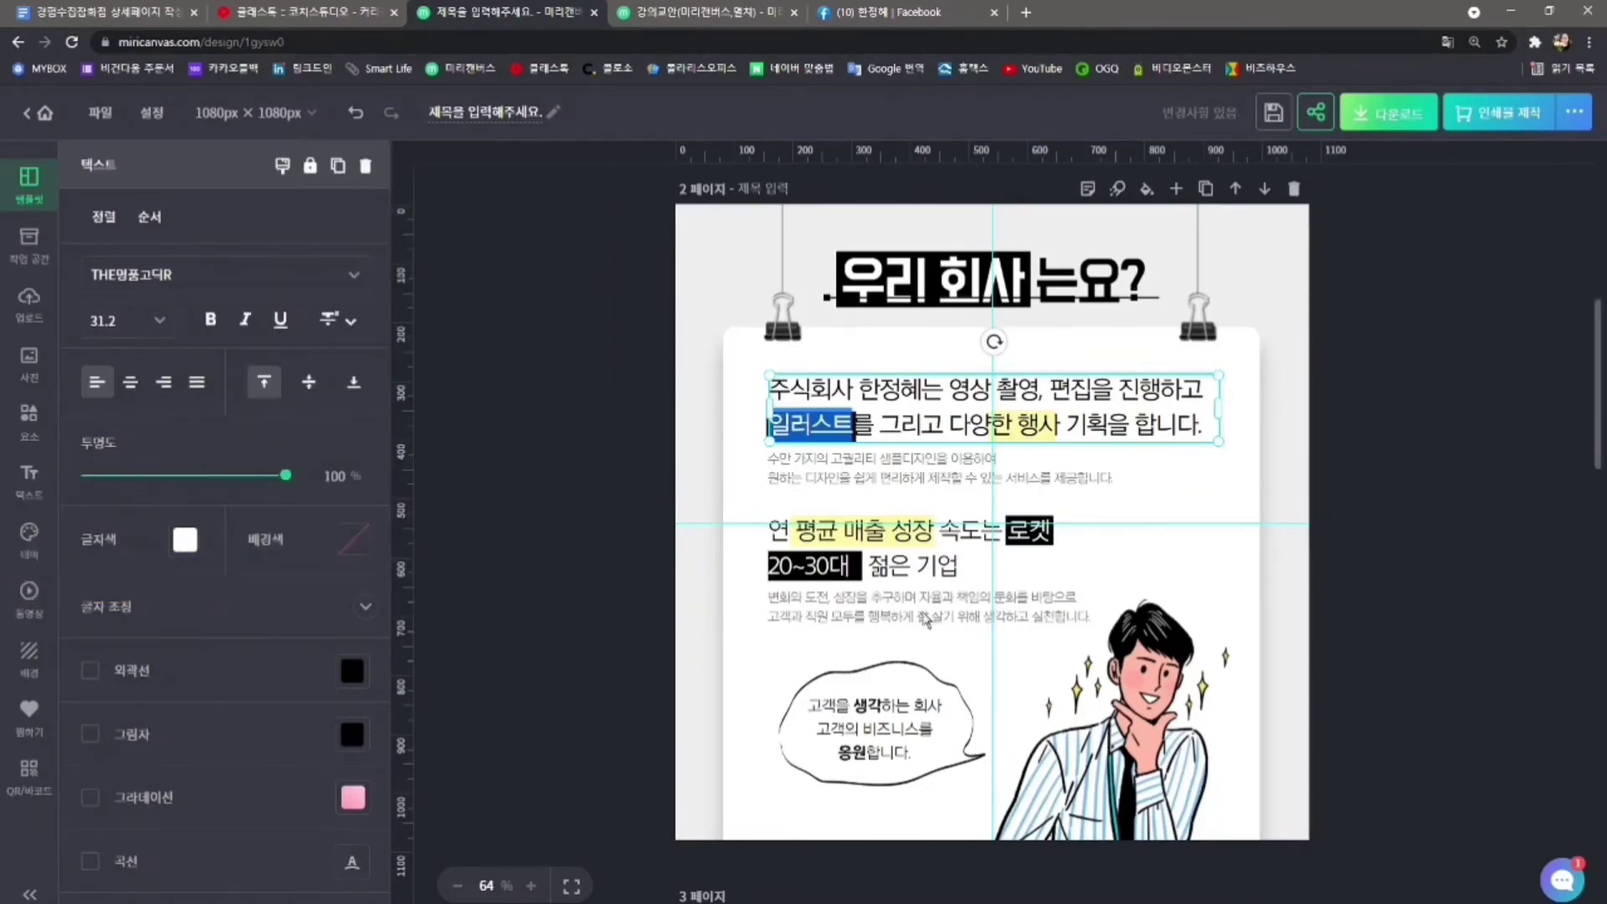
left_click(1369, 598)
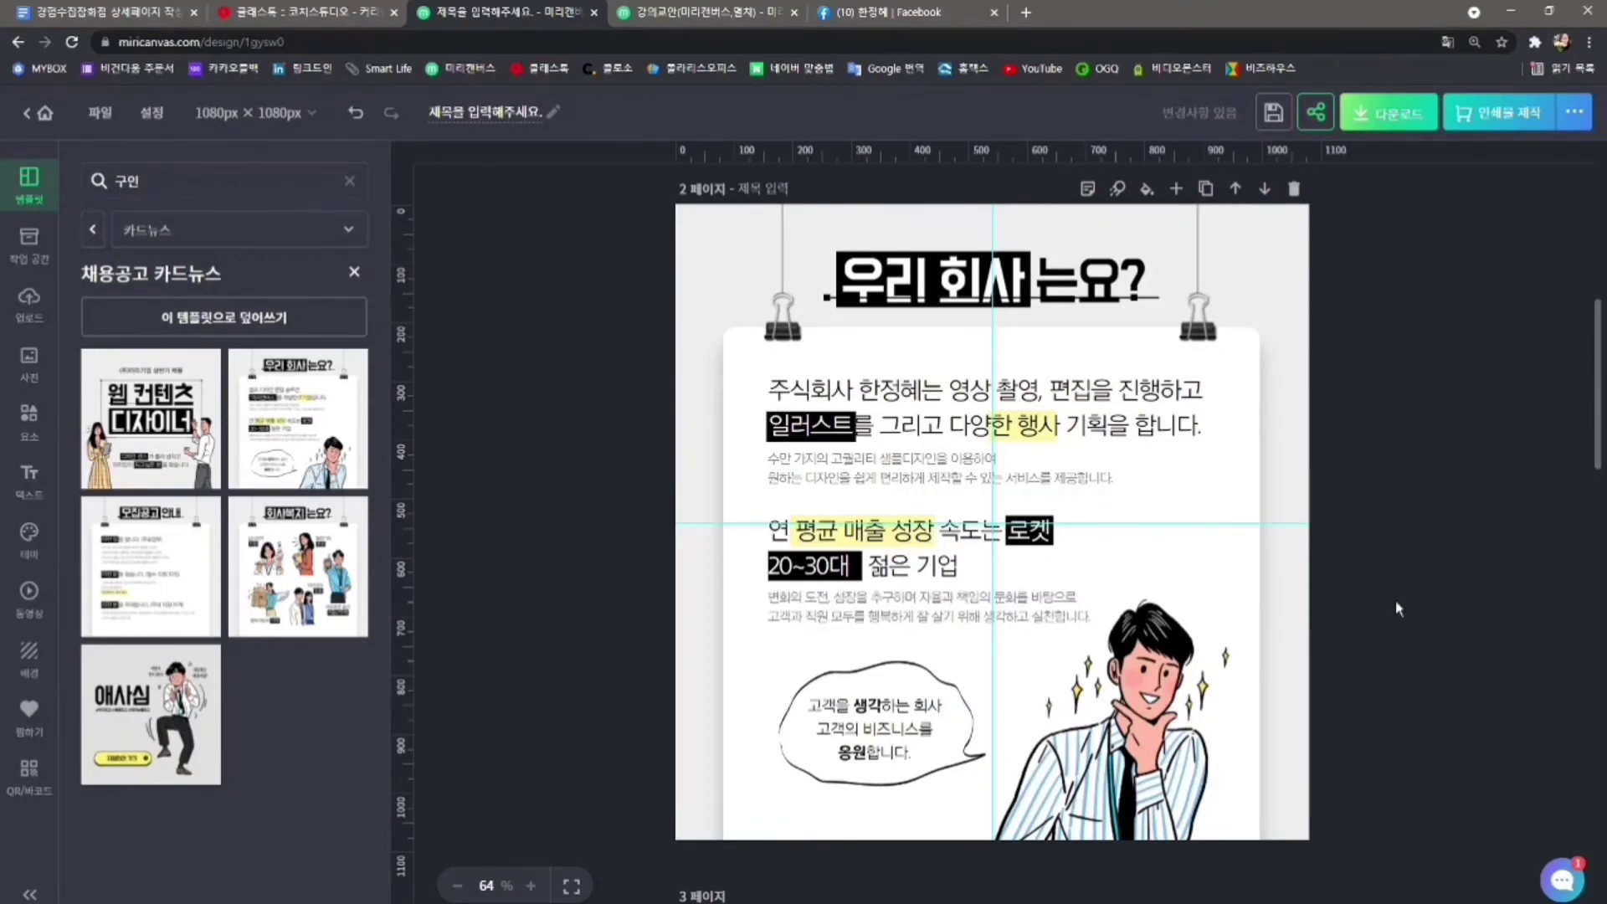
Reposition the intro paragraph so 일러스트 lines up with its black box
left_click(987, 408)
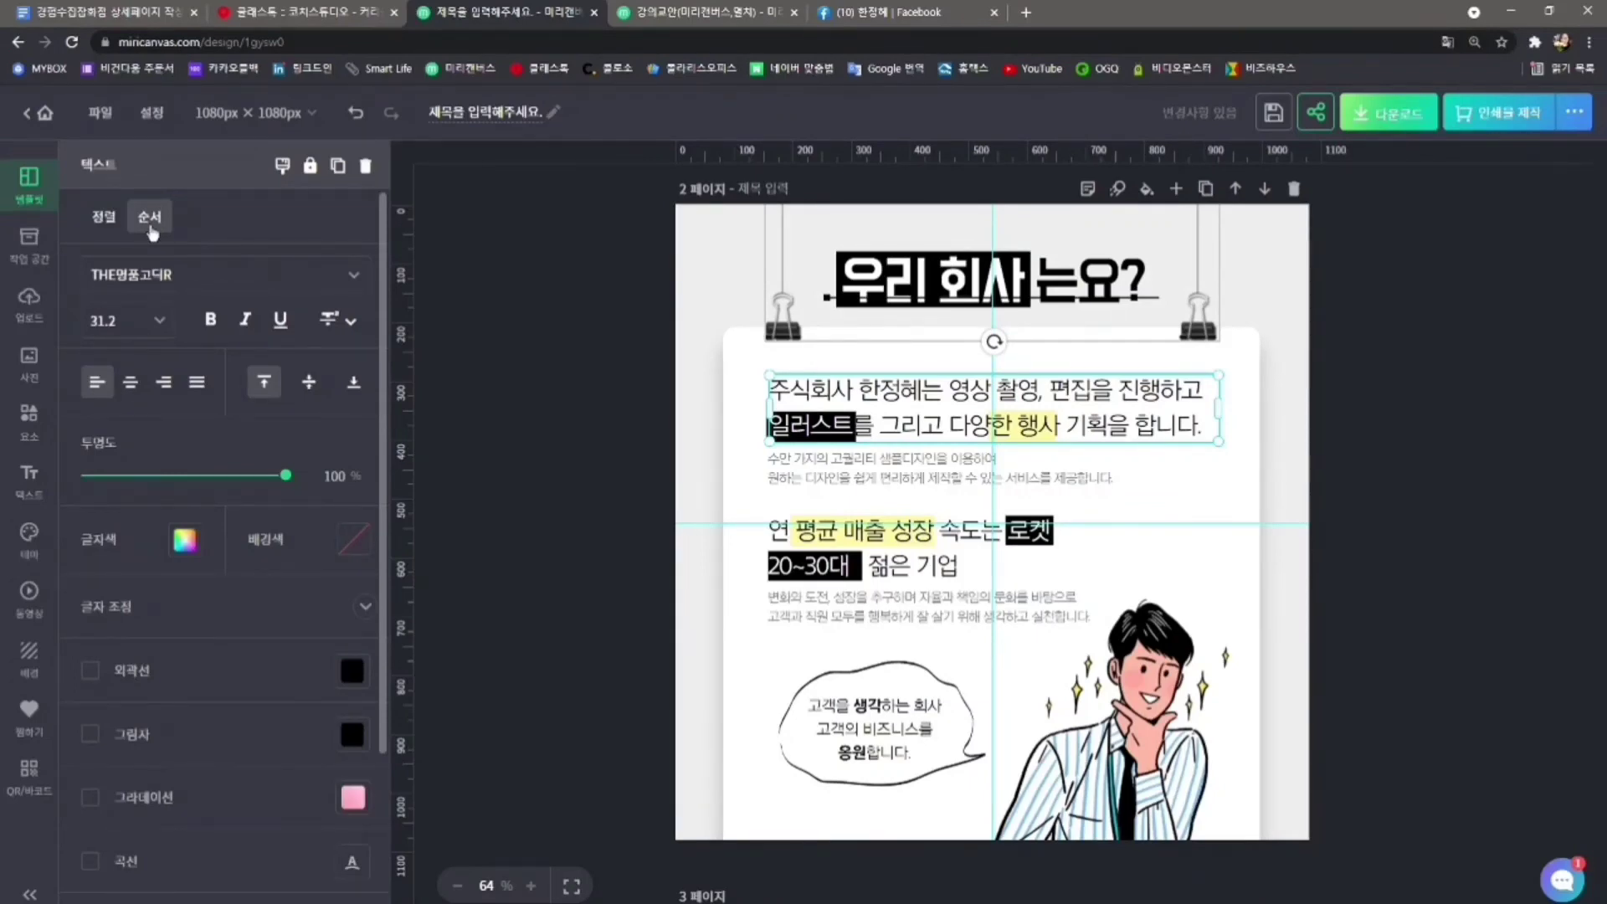
left_click(1398, 410)
left_click(1018, 428)
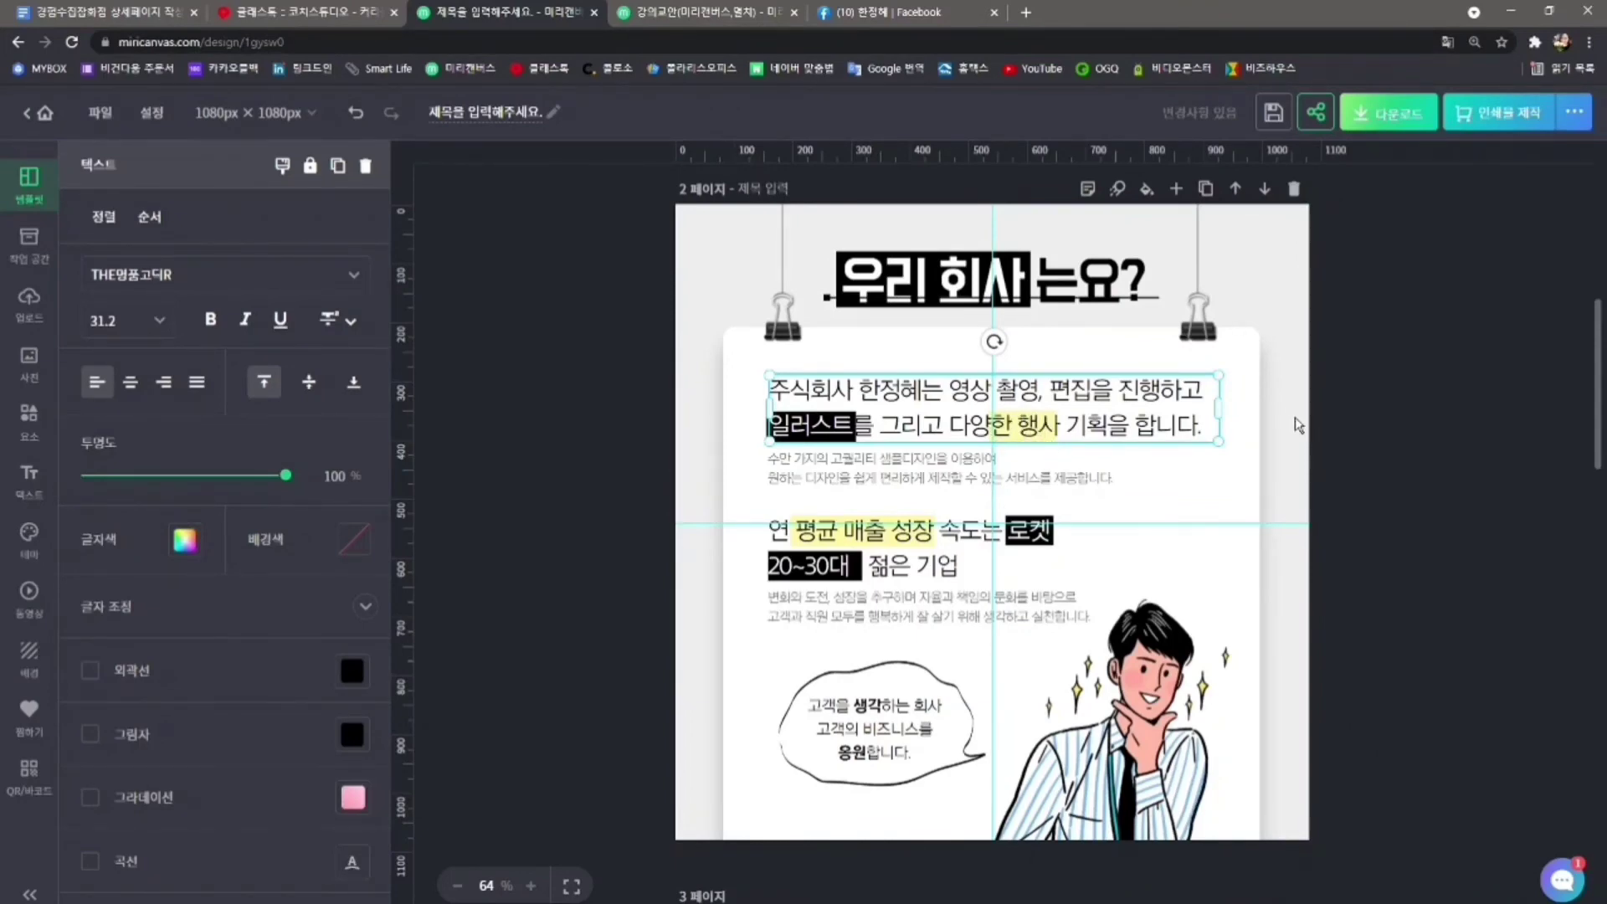
key("Escape")
left_click(1177, 399)
left_click_drag(1165, 399, 1164, 383)
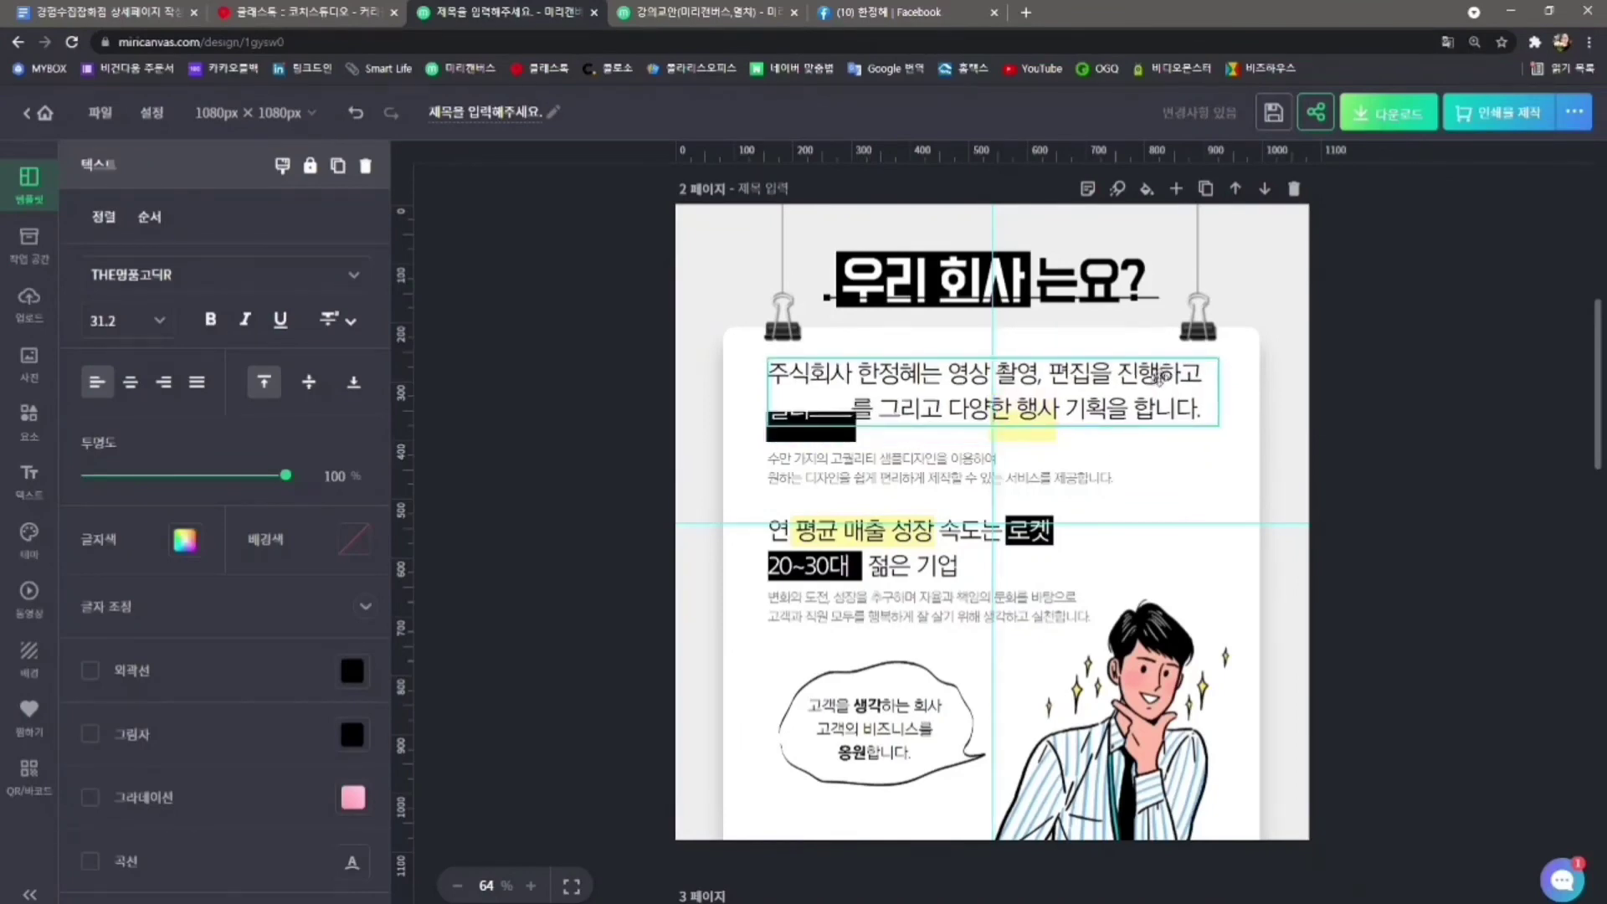
left_click_drag(1047, 435, 1176, 514)
left_click_drag(1124, 387, 1124, 402)
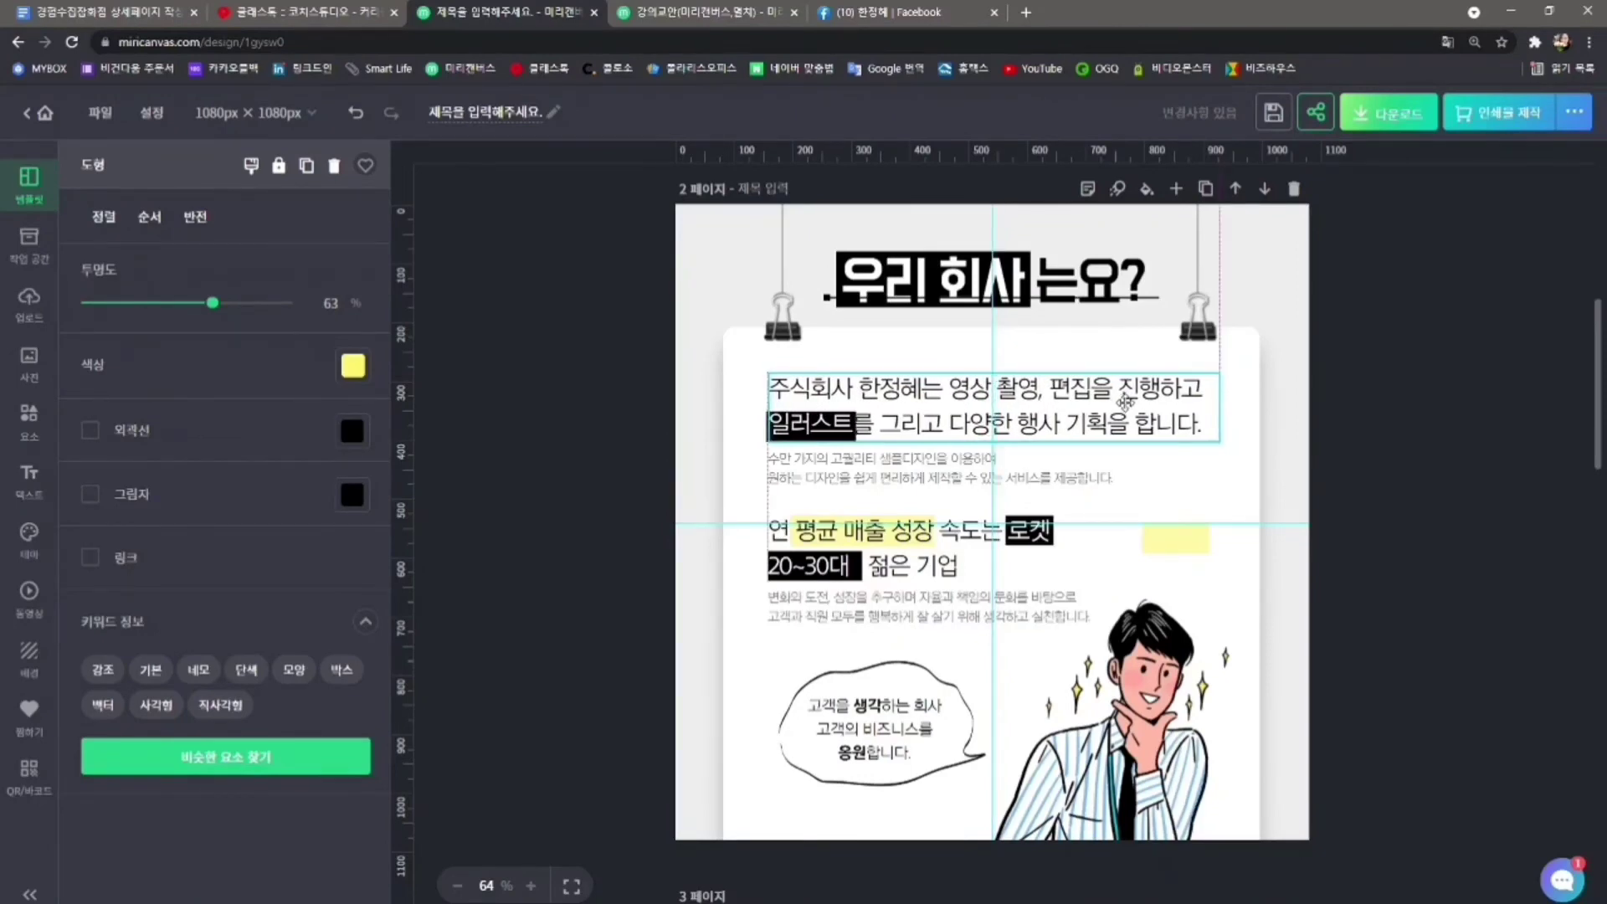
Move the yellow highlight up behind the words 행사 기획
left_click(1180, 546)
left_click_drag(1181, 546, 1111, 457)
key("Up")
key("Up")
key("Up")
key("Up")
key("Up")
key("Up")
key("Up")
key("Up")
key("Up")
key("Up")
key("Up")
key("Up")
key("Up")
key("Up")
key("Up")
key("Up")
key("Up")
key("Up")
key("Up")
key("Up")
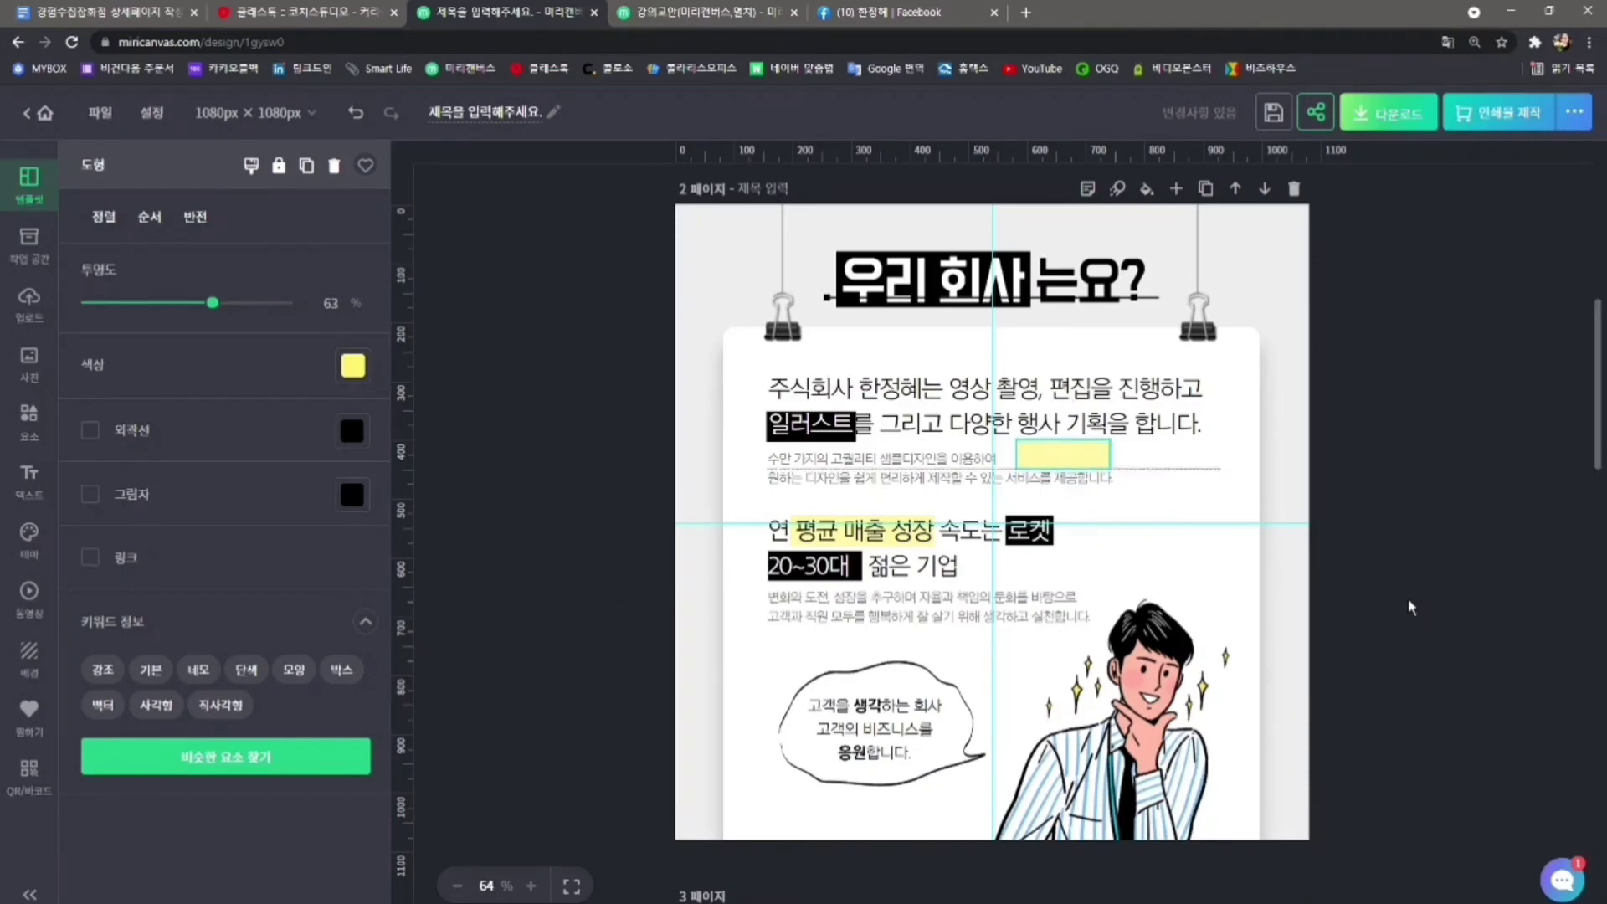
key("Up")
key("Up")
key("Up")
key("Up")
key("Up")
key("Up")
key("Up")
key("Up")
key("Up")
key("Up")
key("Up")
key("Up")
key("Up")
key("Up")
key("Up")
key("Up")
key("Up")
key("Up")
key("Up")
key("Up")
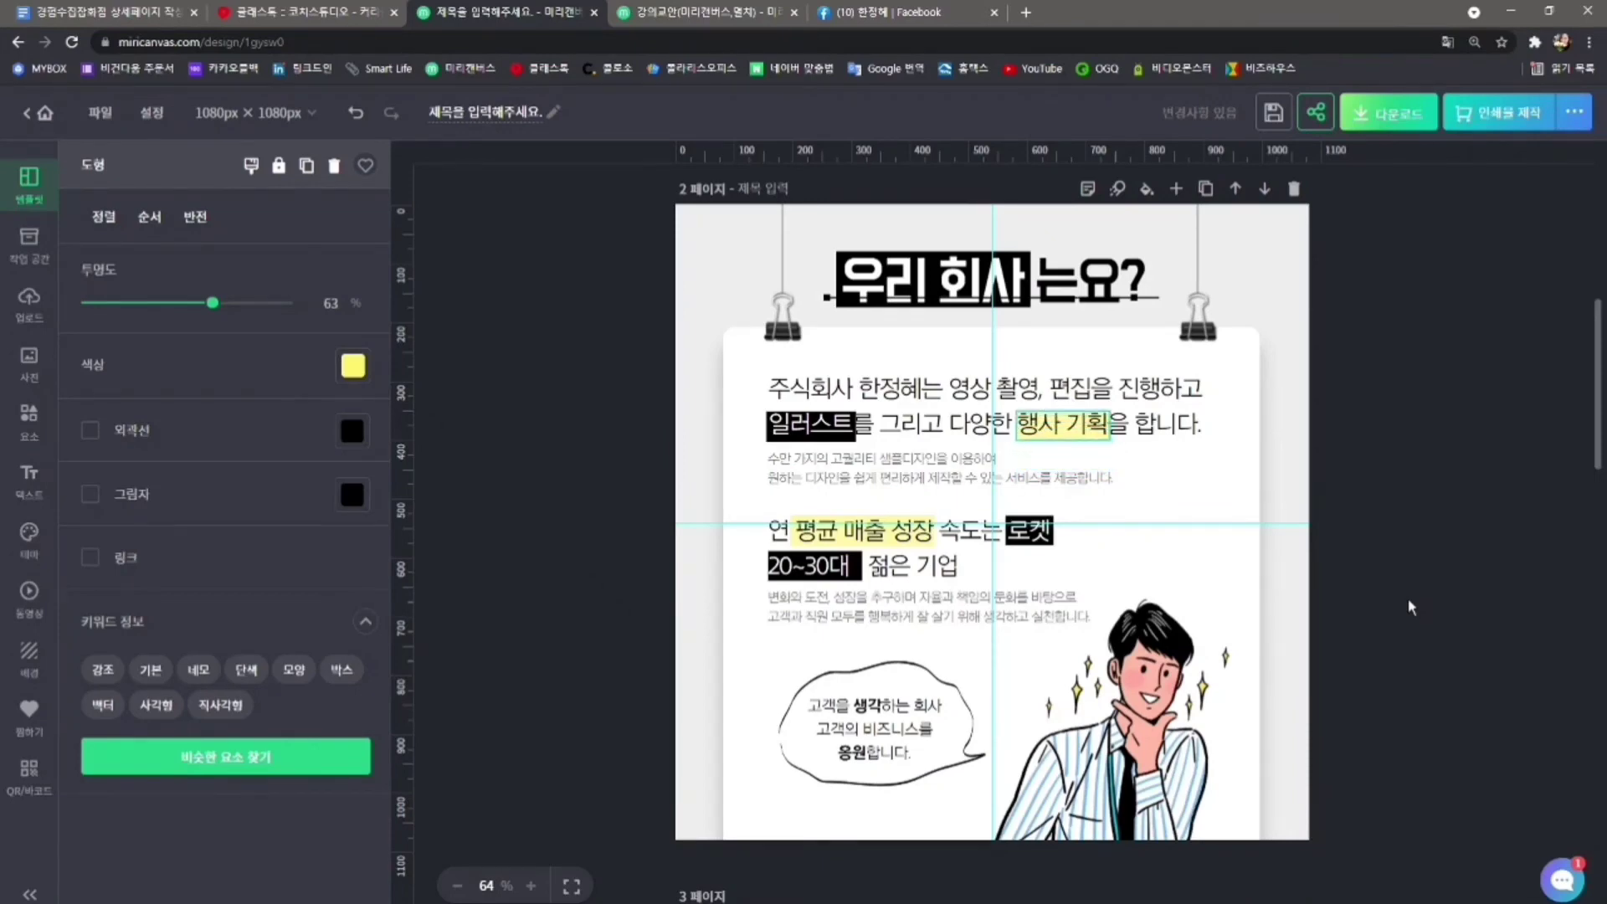
key("Escape")
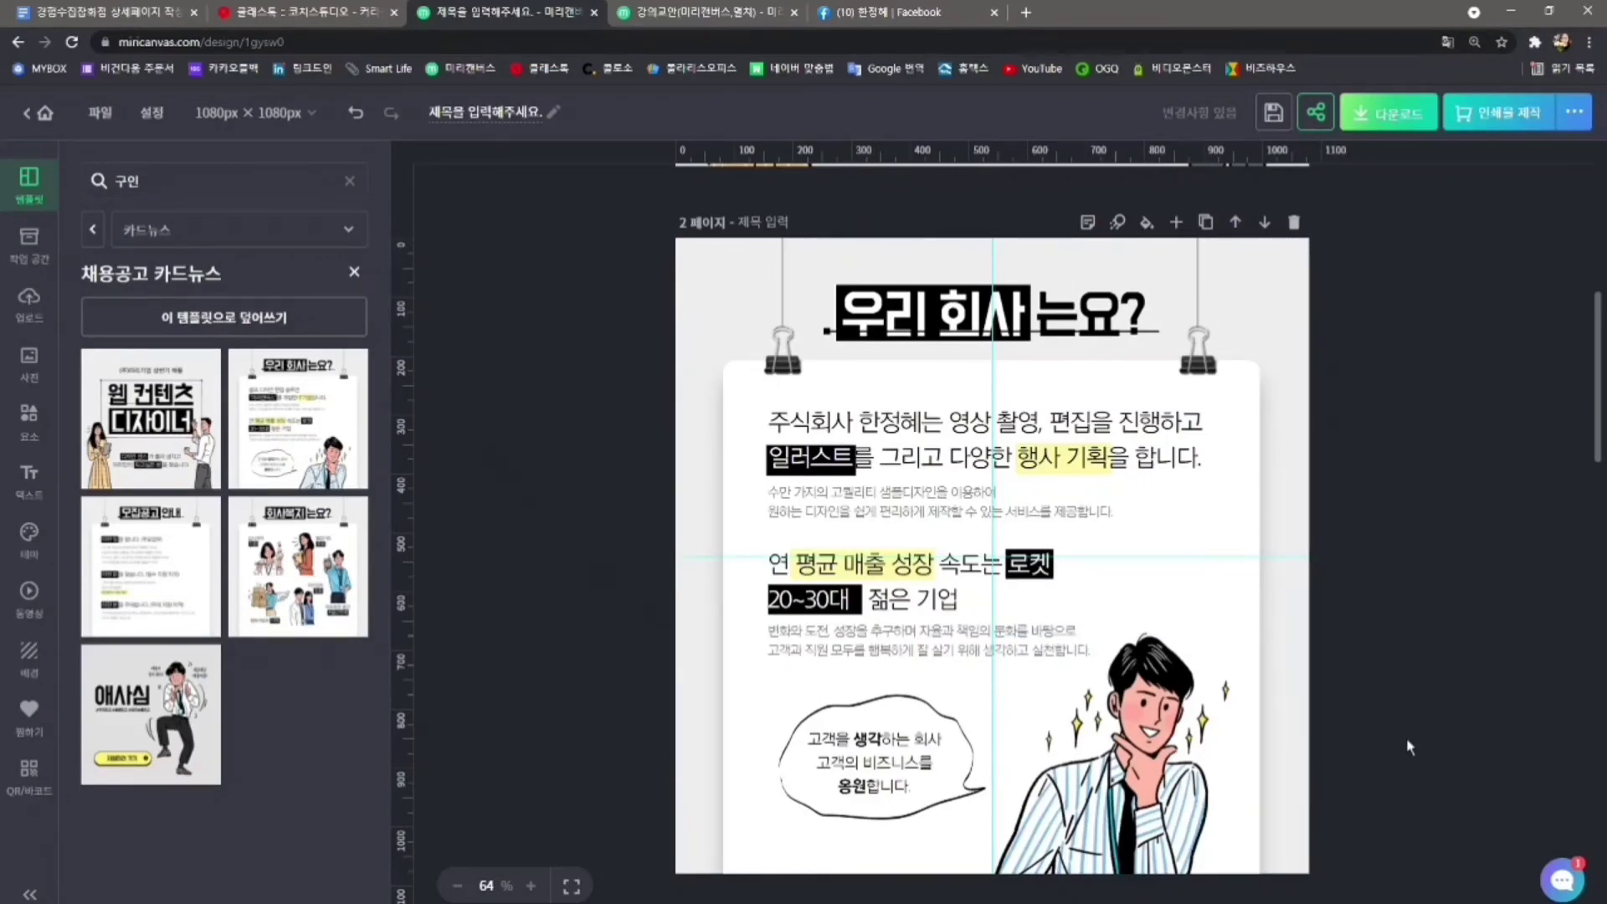
Delete page 2's old man illustration and nudge page 1's man illustration slightly right
left_click(1176, 825)
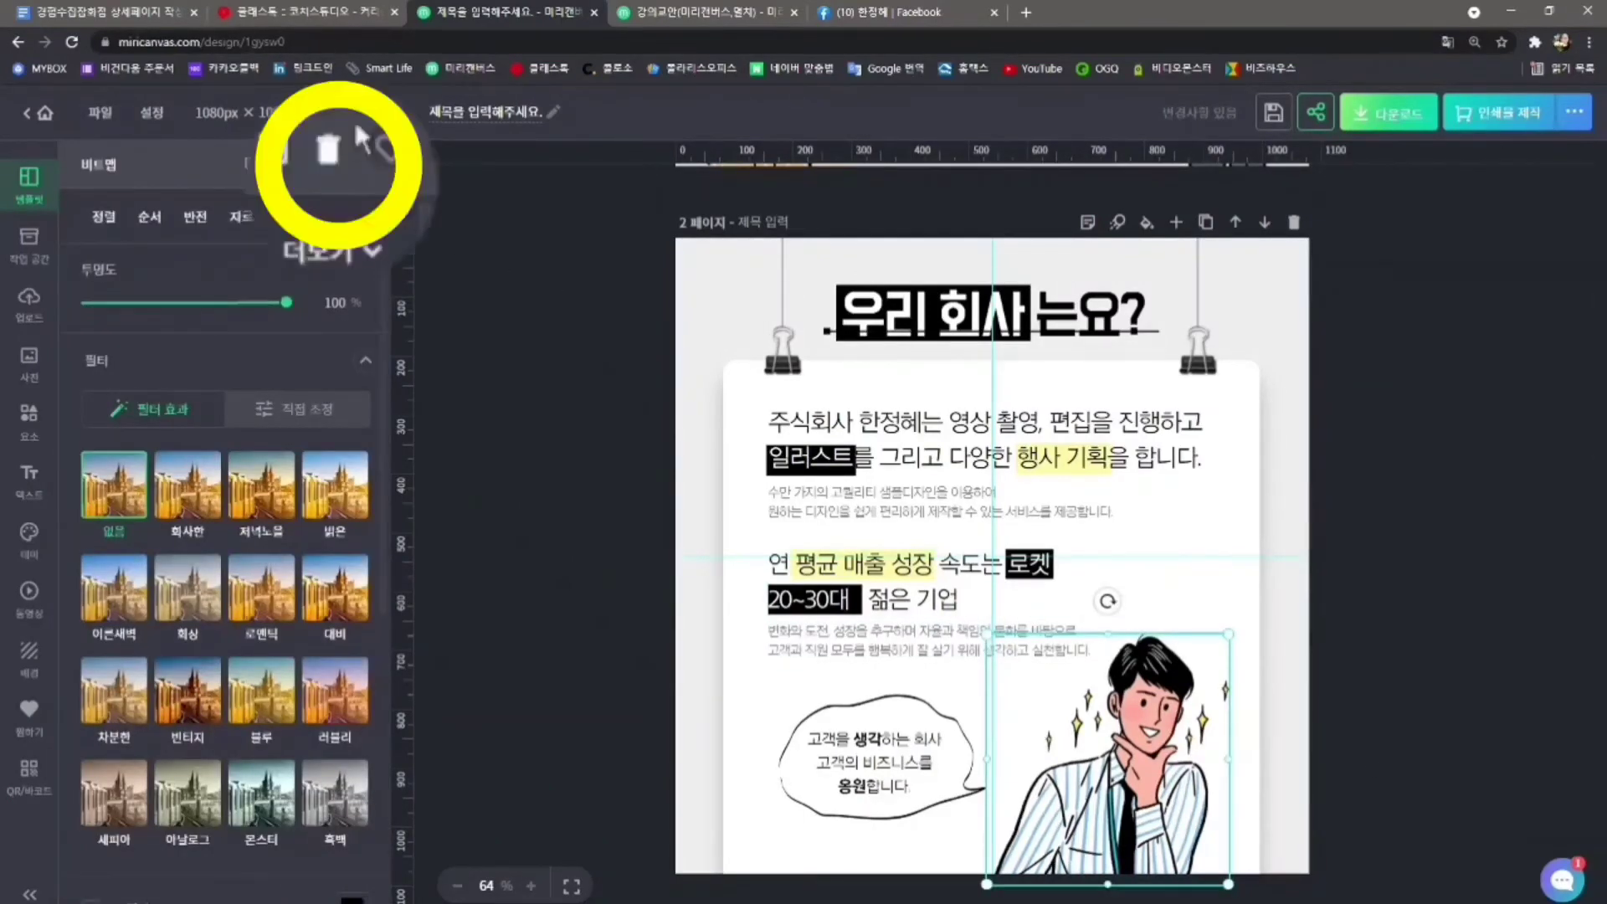
left_click(329, 159)
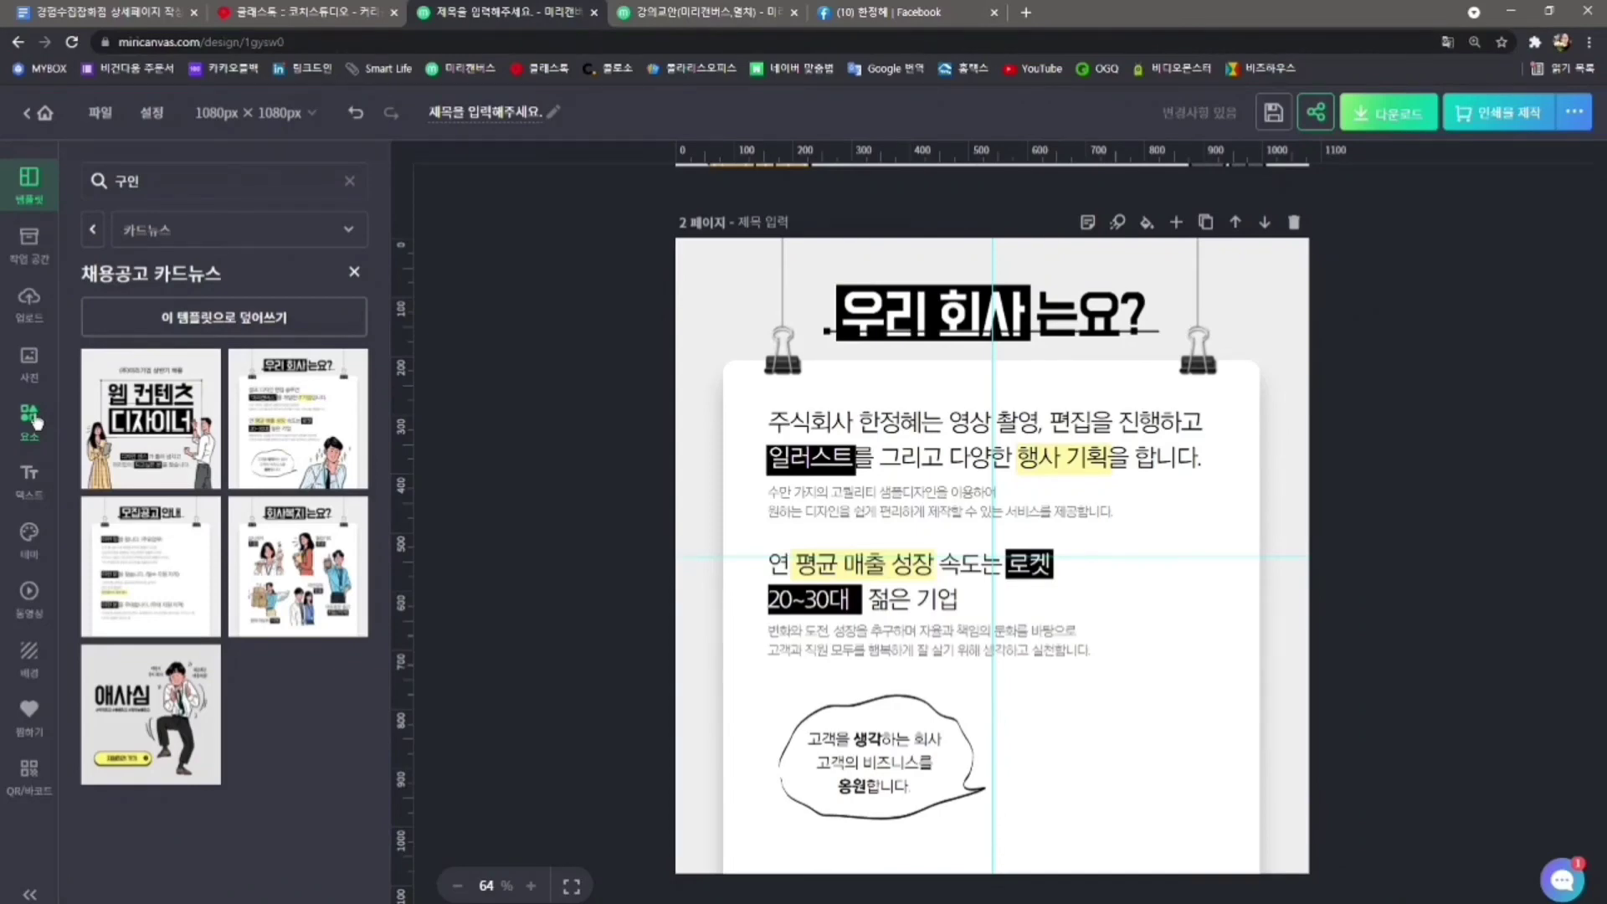
scroll(1463, 668, "up", 3)
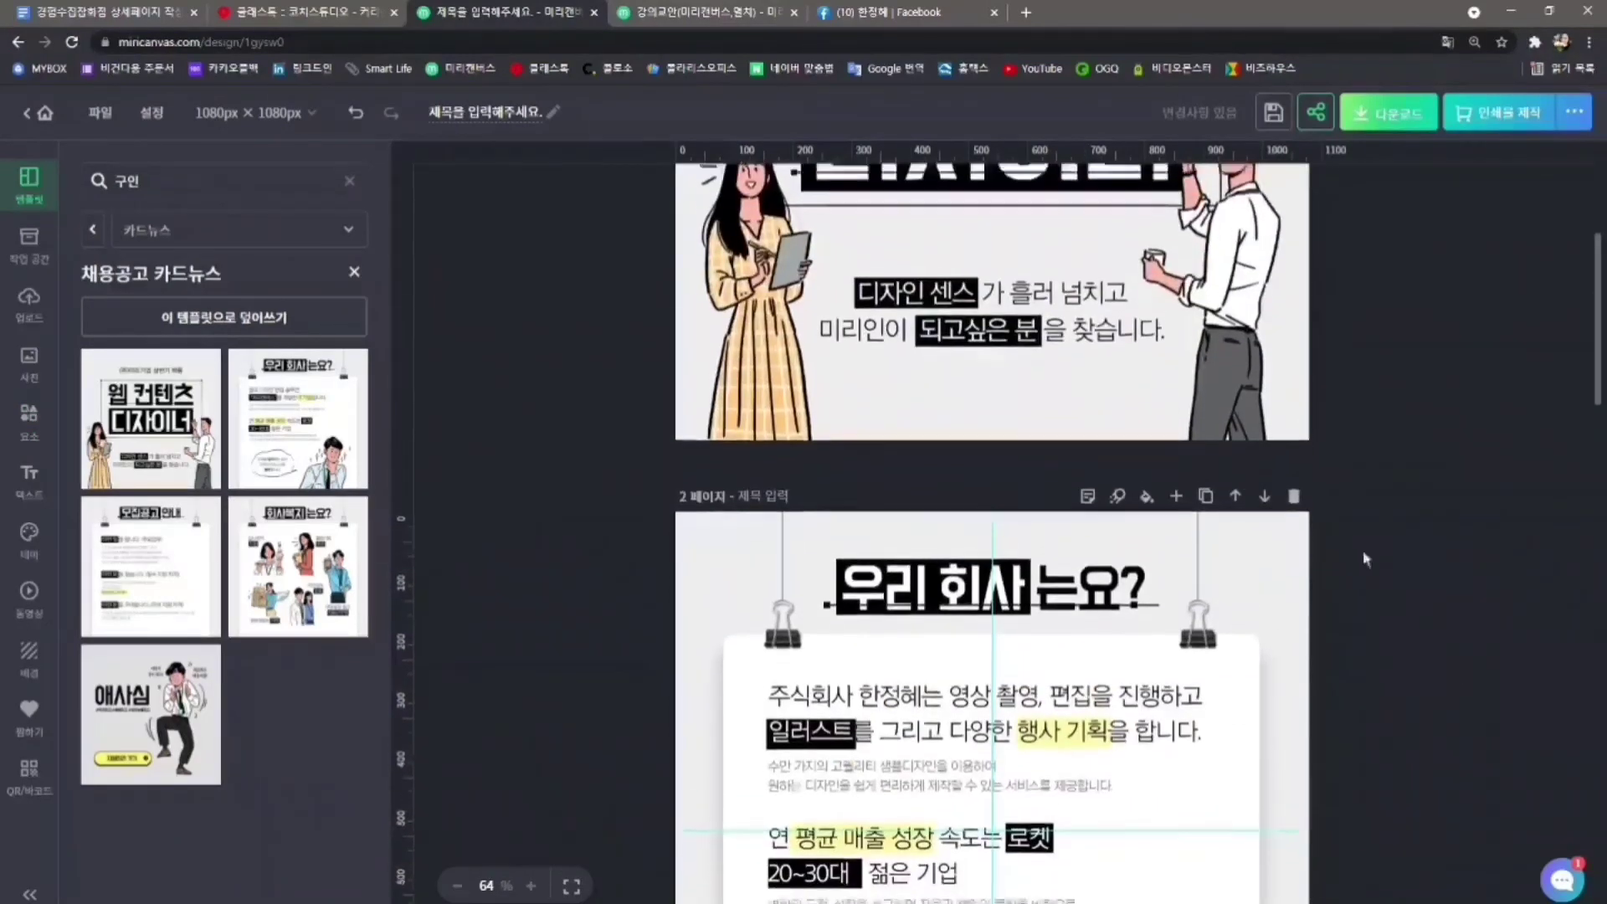
mouse_move(1231, 260)
left_mouse_down()
mouse_move(1215, 249)
mouse_move(1232, 269)
left_mouse_up()
scroll(1232, 268, "up", 2)
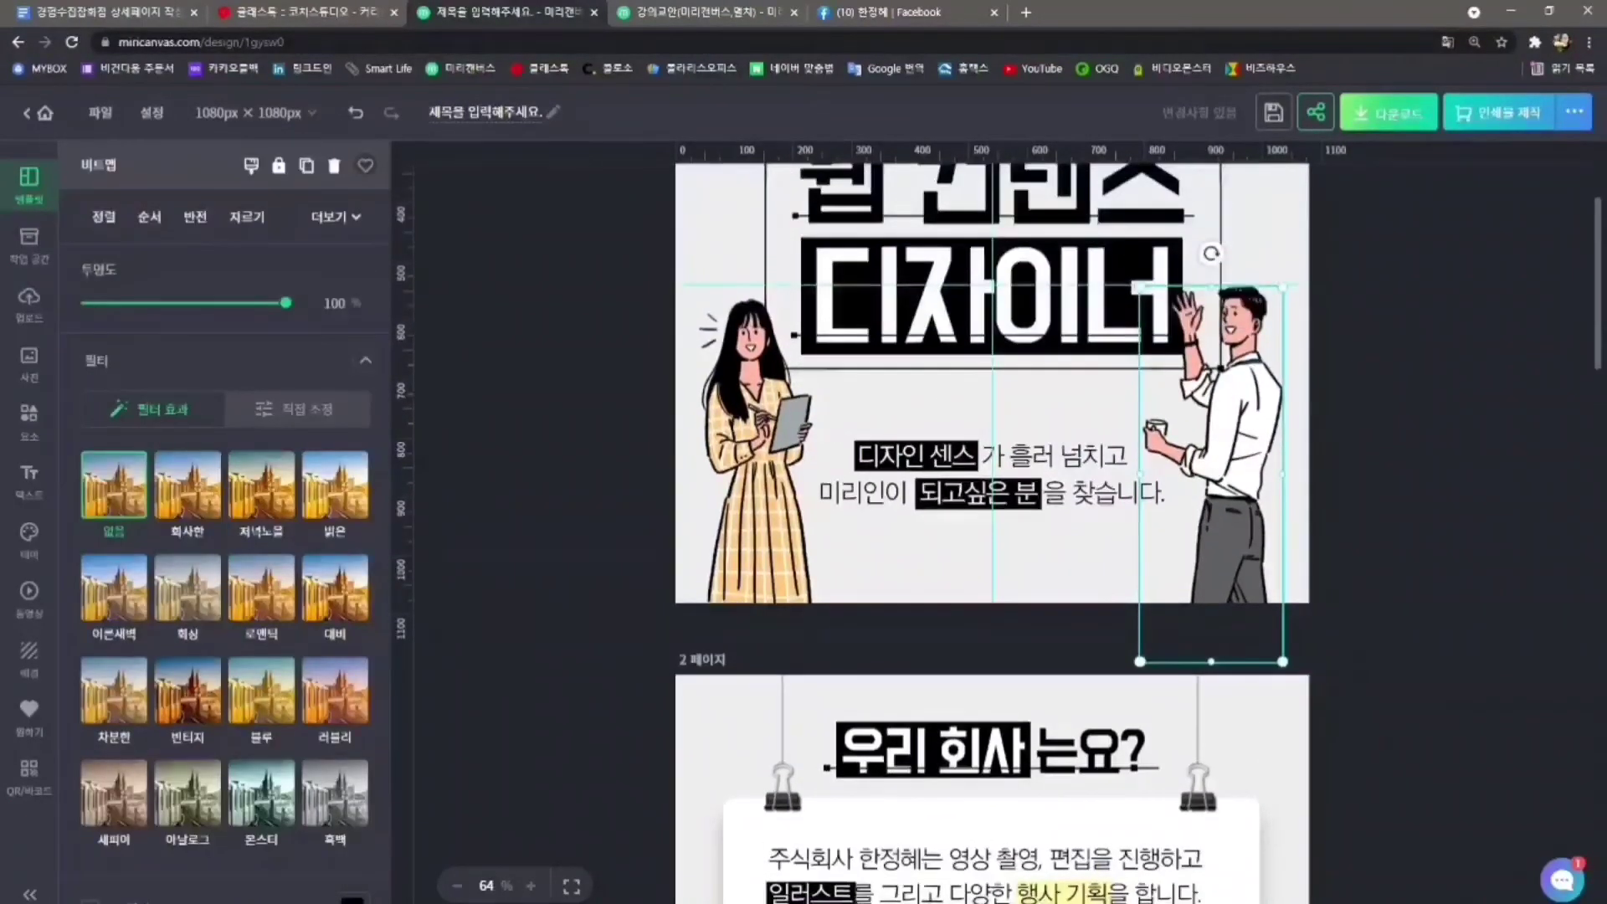
mouse_move(1247, 424)
left_mouse_down()
mouse_move(1227, 425)
mouse_move(1269, 423)
left_mouse_up()
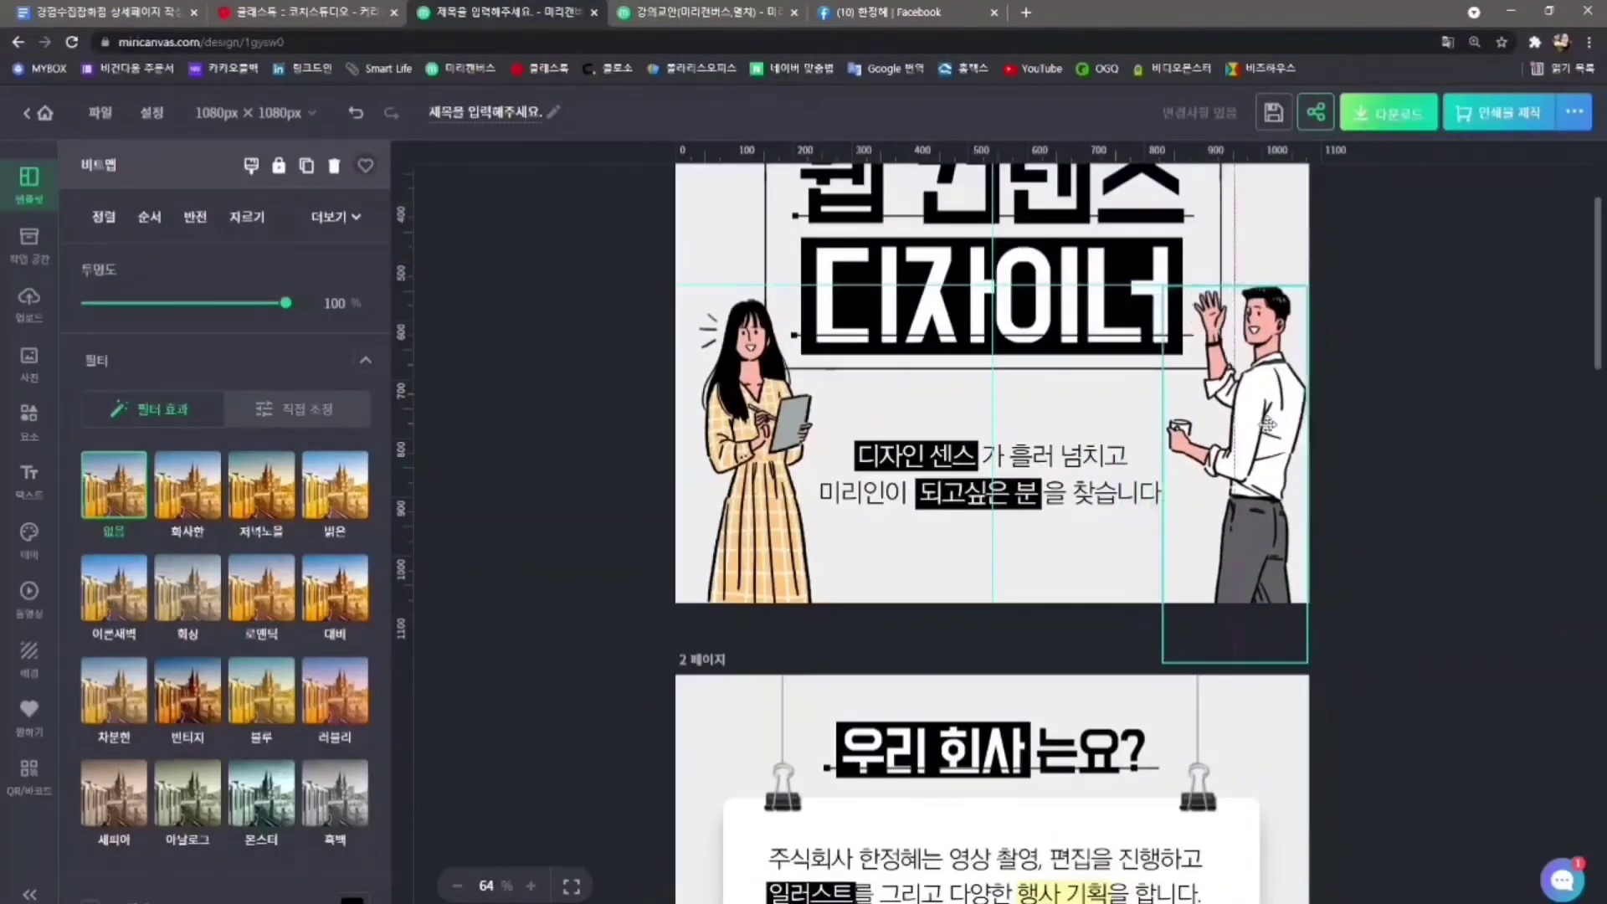
scroll(1426, 584, "down", 7)
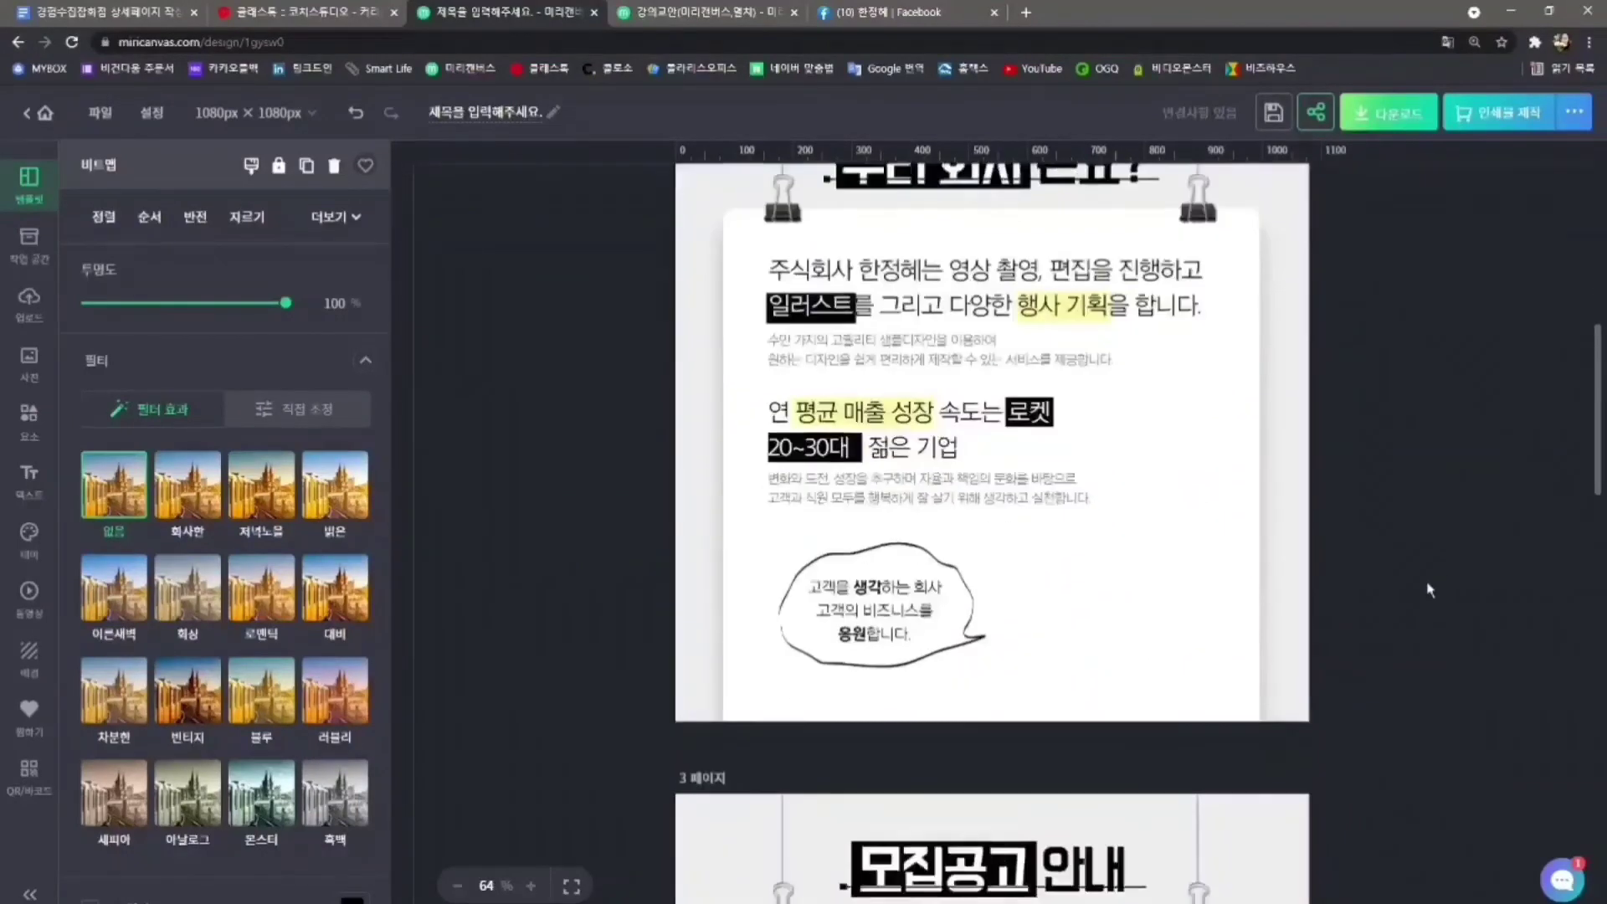
left_click(1291, 562)
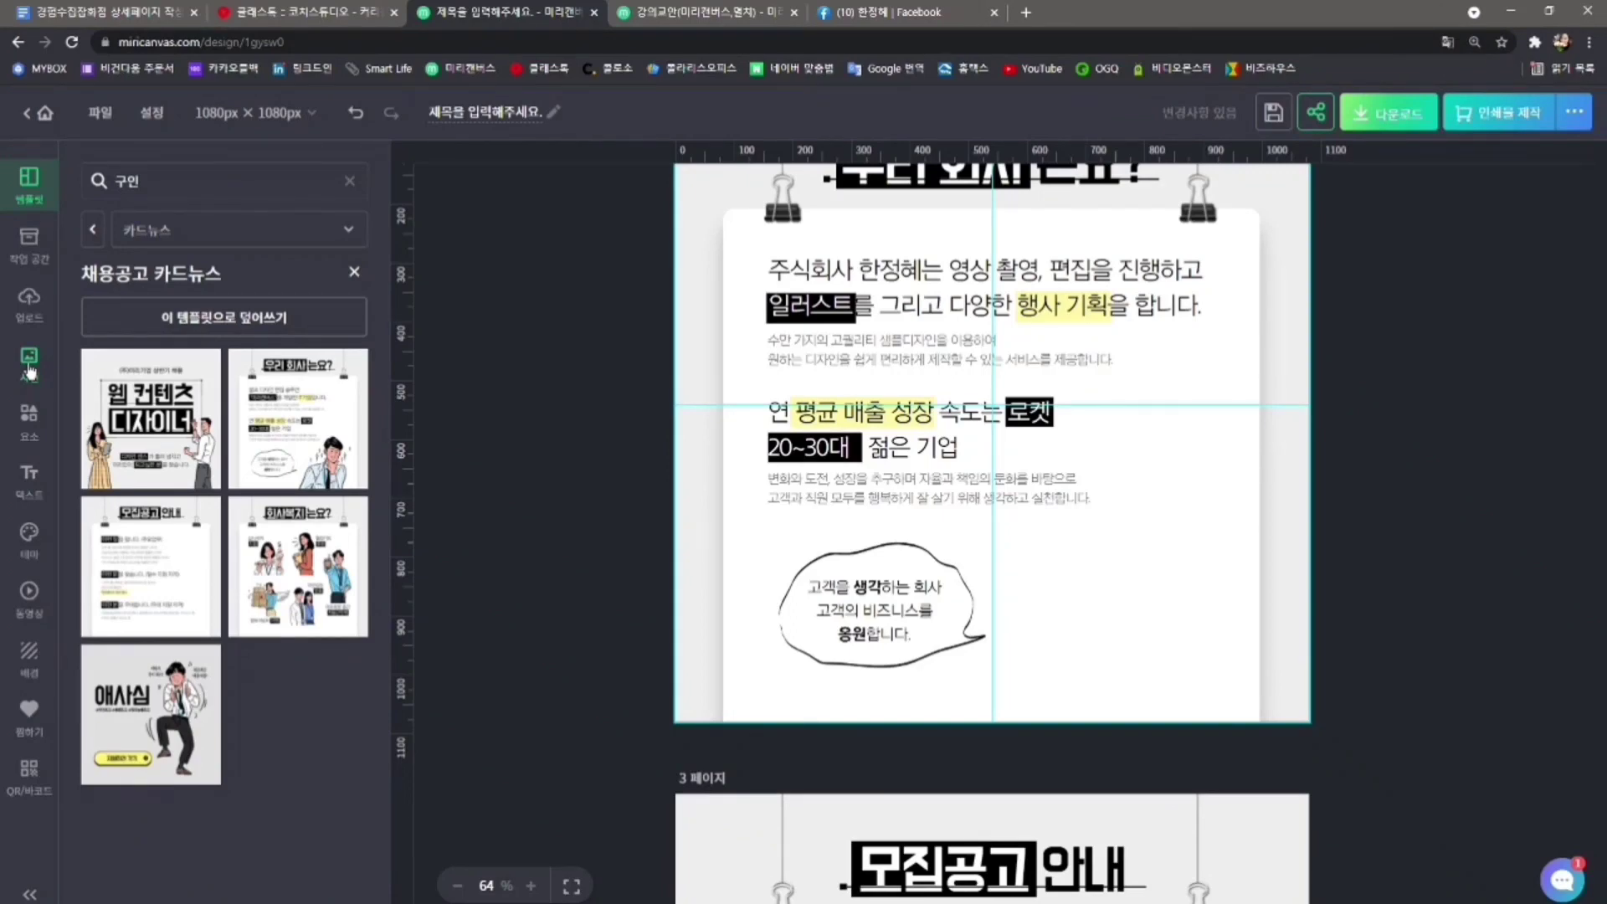
Search the elements library for 남지 and add the man-with-papers illustration to page 2
left_click(29, 423)
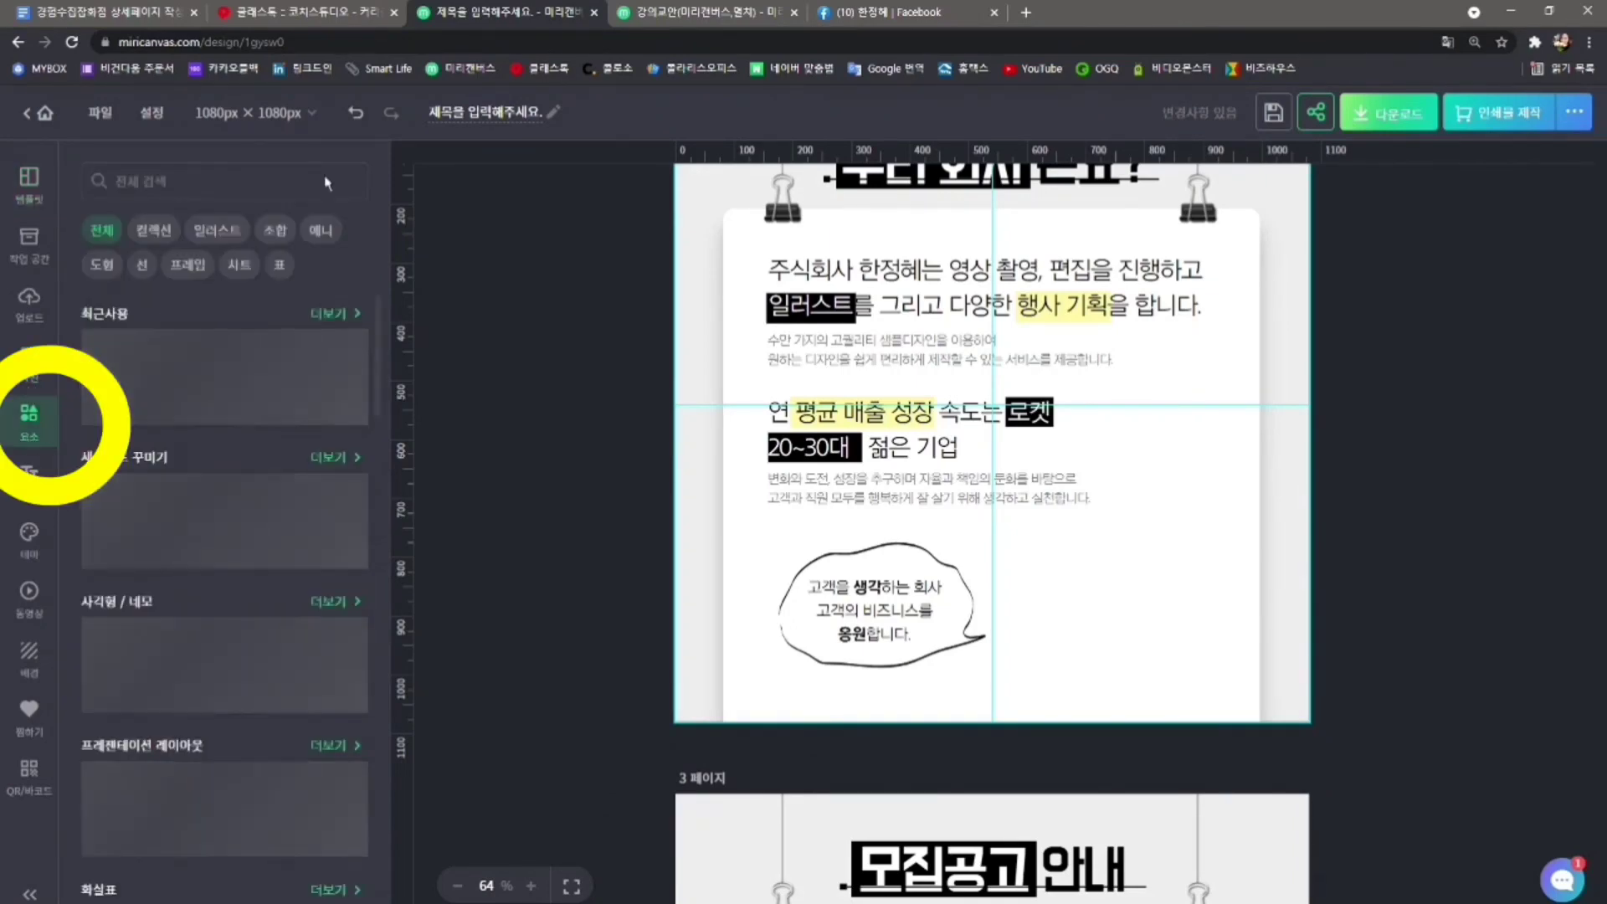
left_click(269, 181)
type("남지")
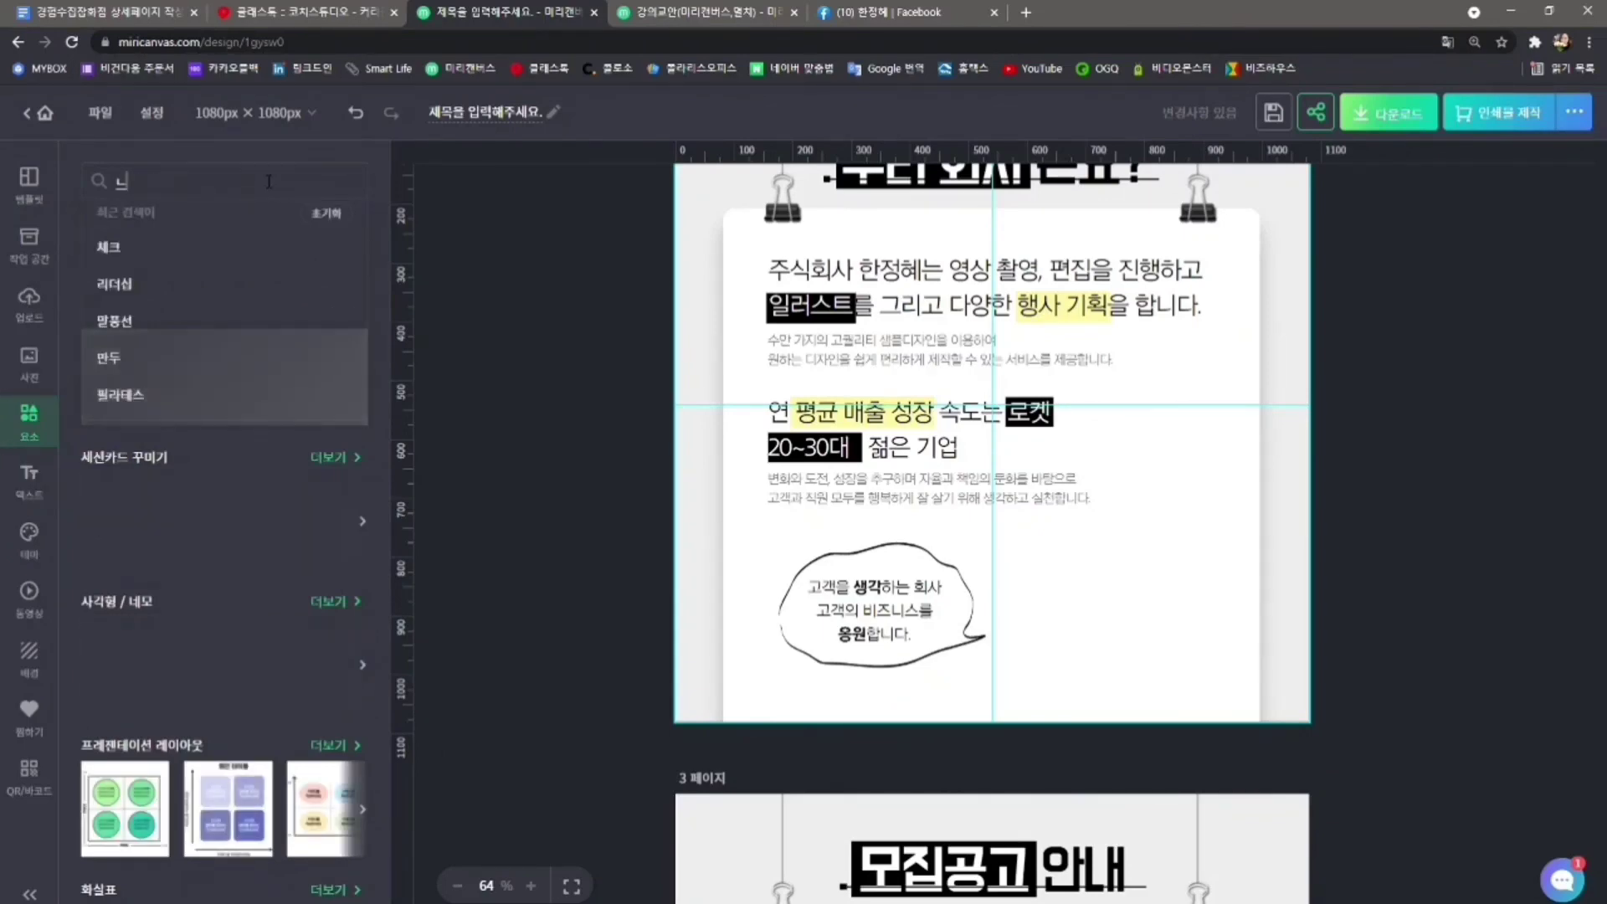
key("Return")
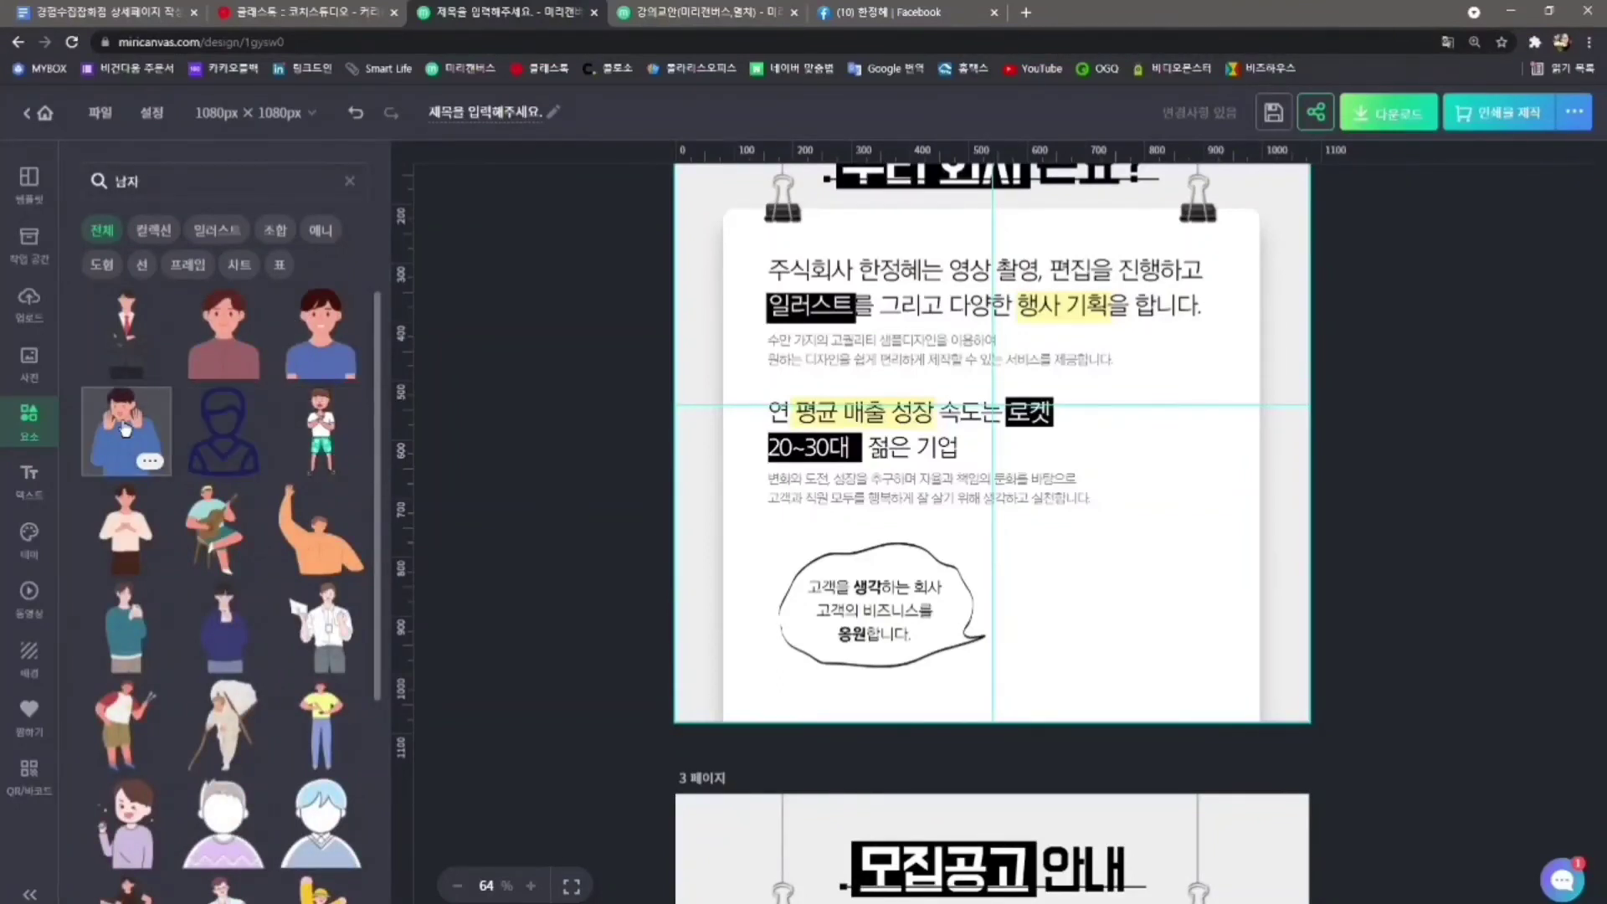
left_click(341, 621)
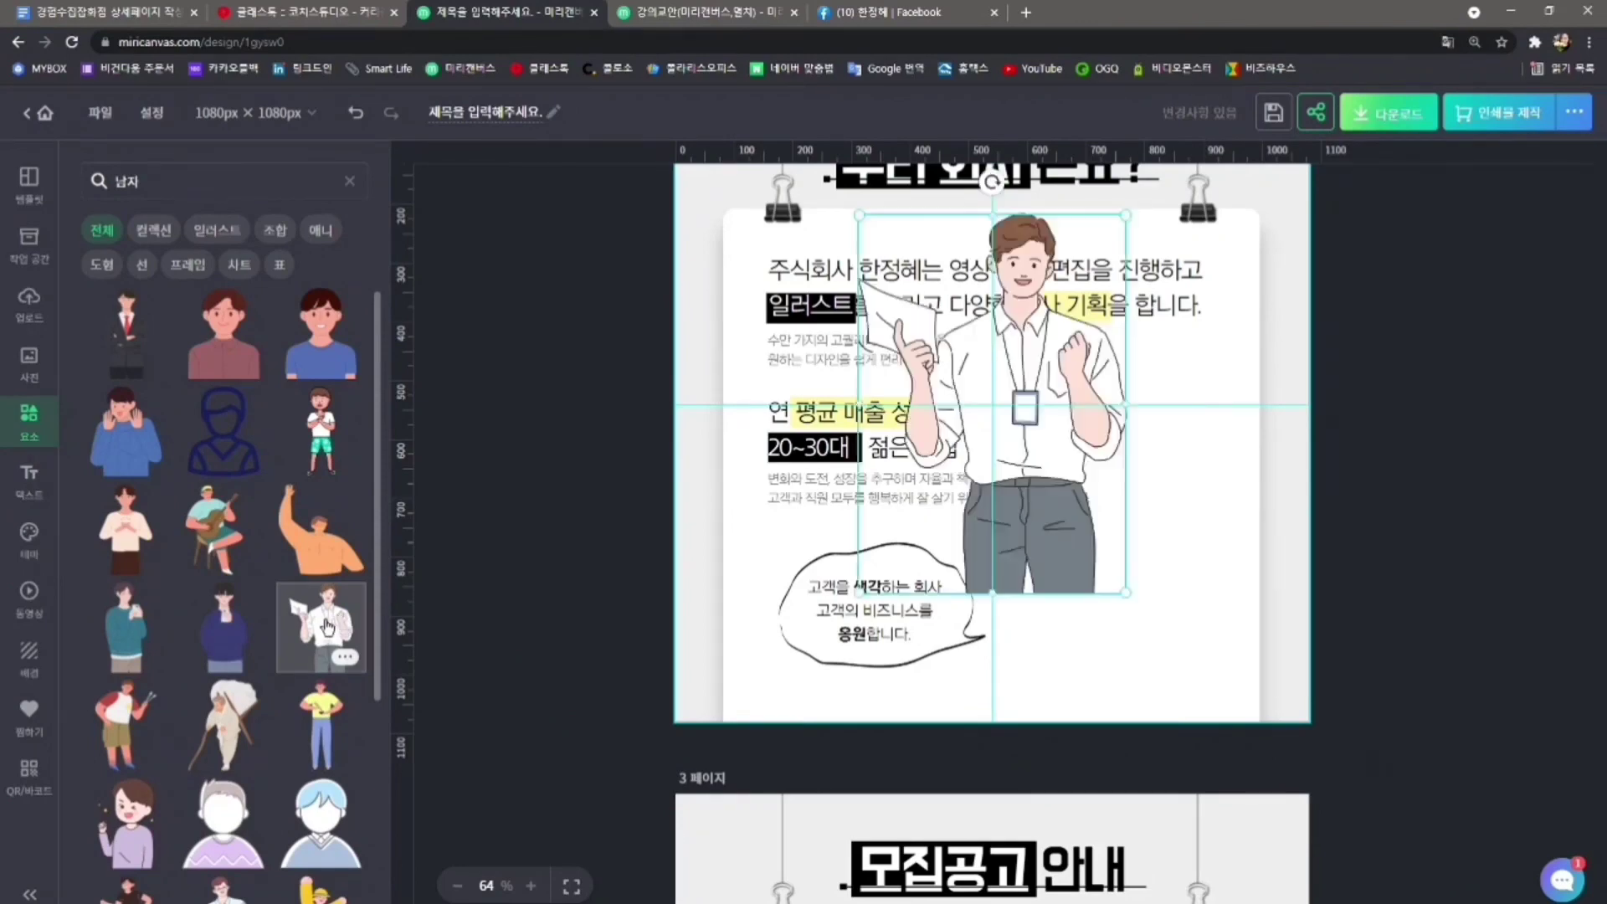
Resize the illustration and place it at page 2's lower right beside the speech bubble
left_click_drag(1037, 412, 1177, 507)
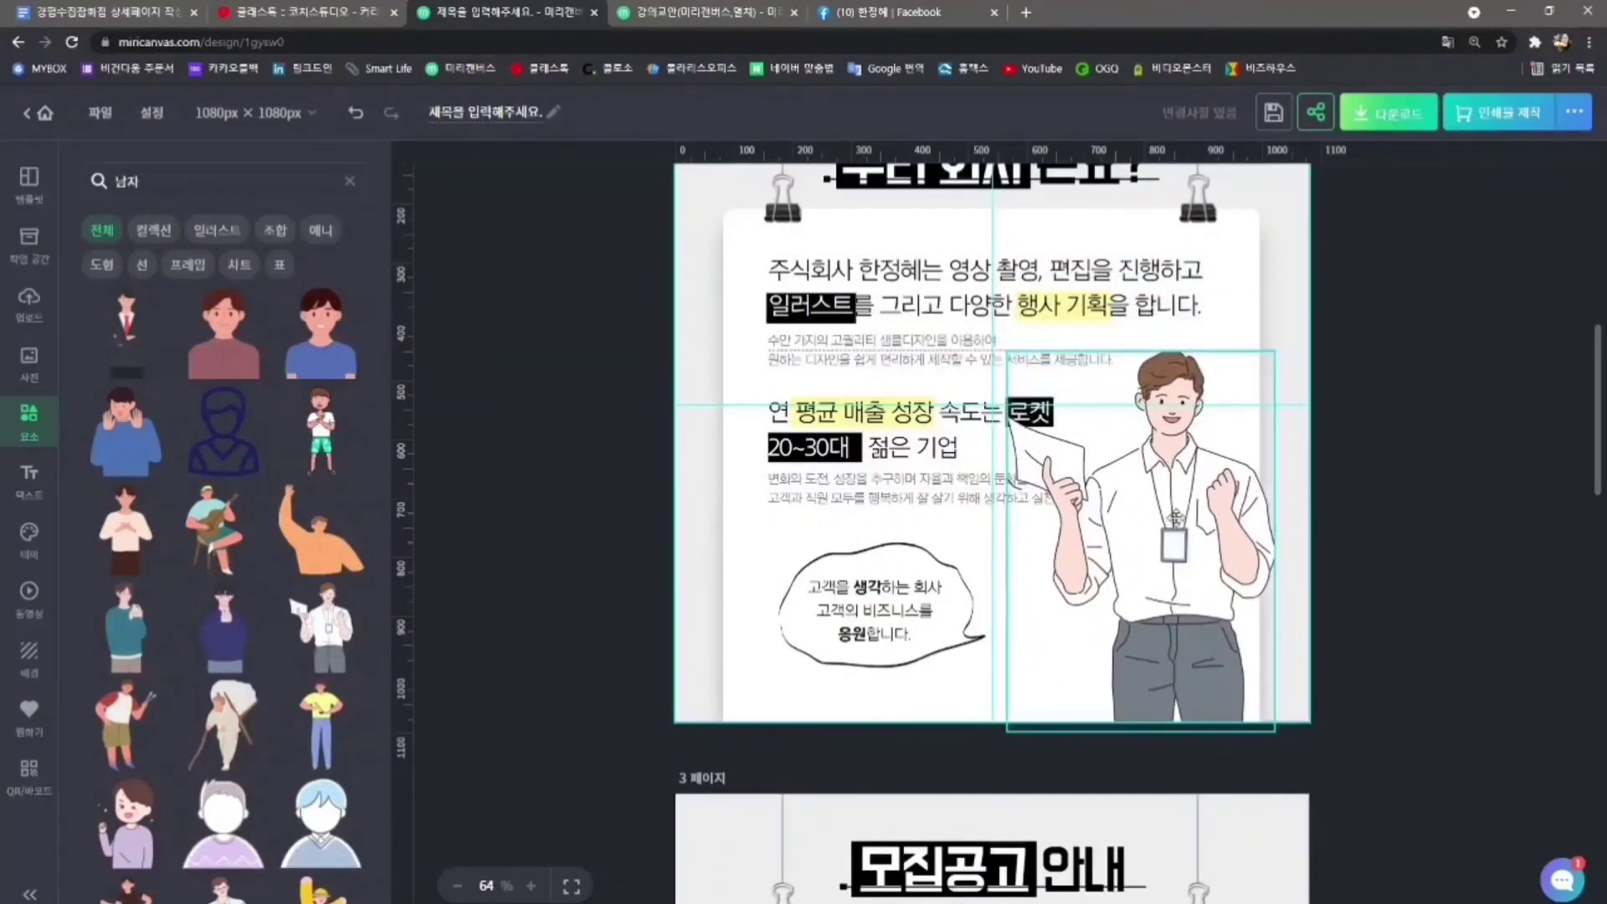
left_click_drag(1008, 331, 1093, 458)
left_click_drag(1276, 475, 1318, 448)
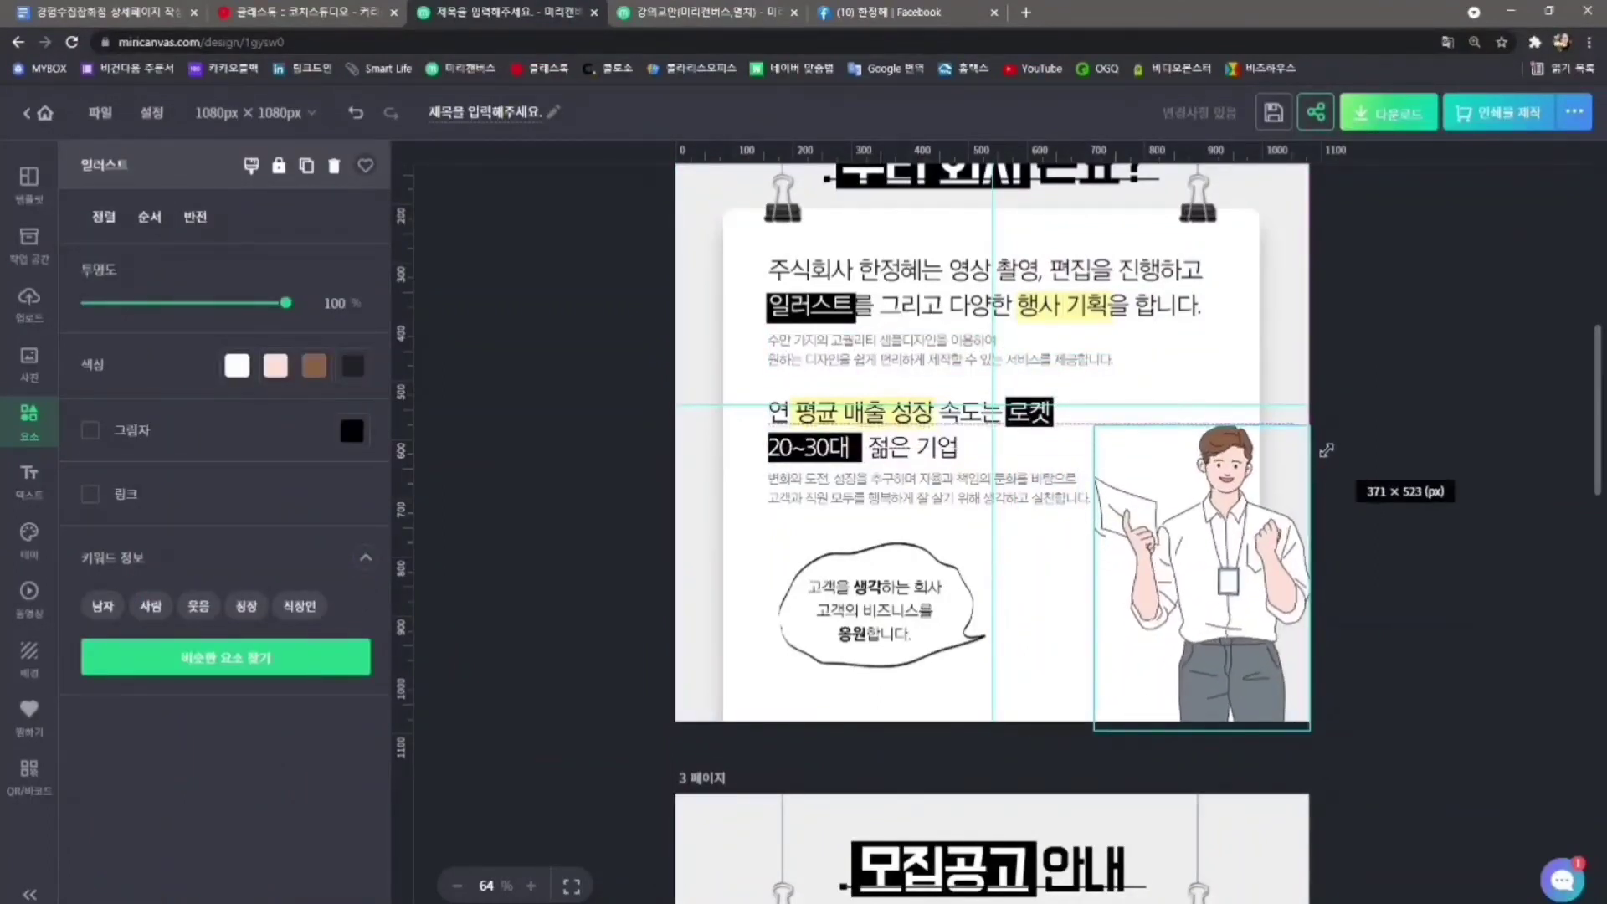
left_click_drag(1214, 517, 1145, 518)
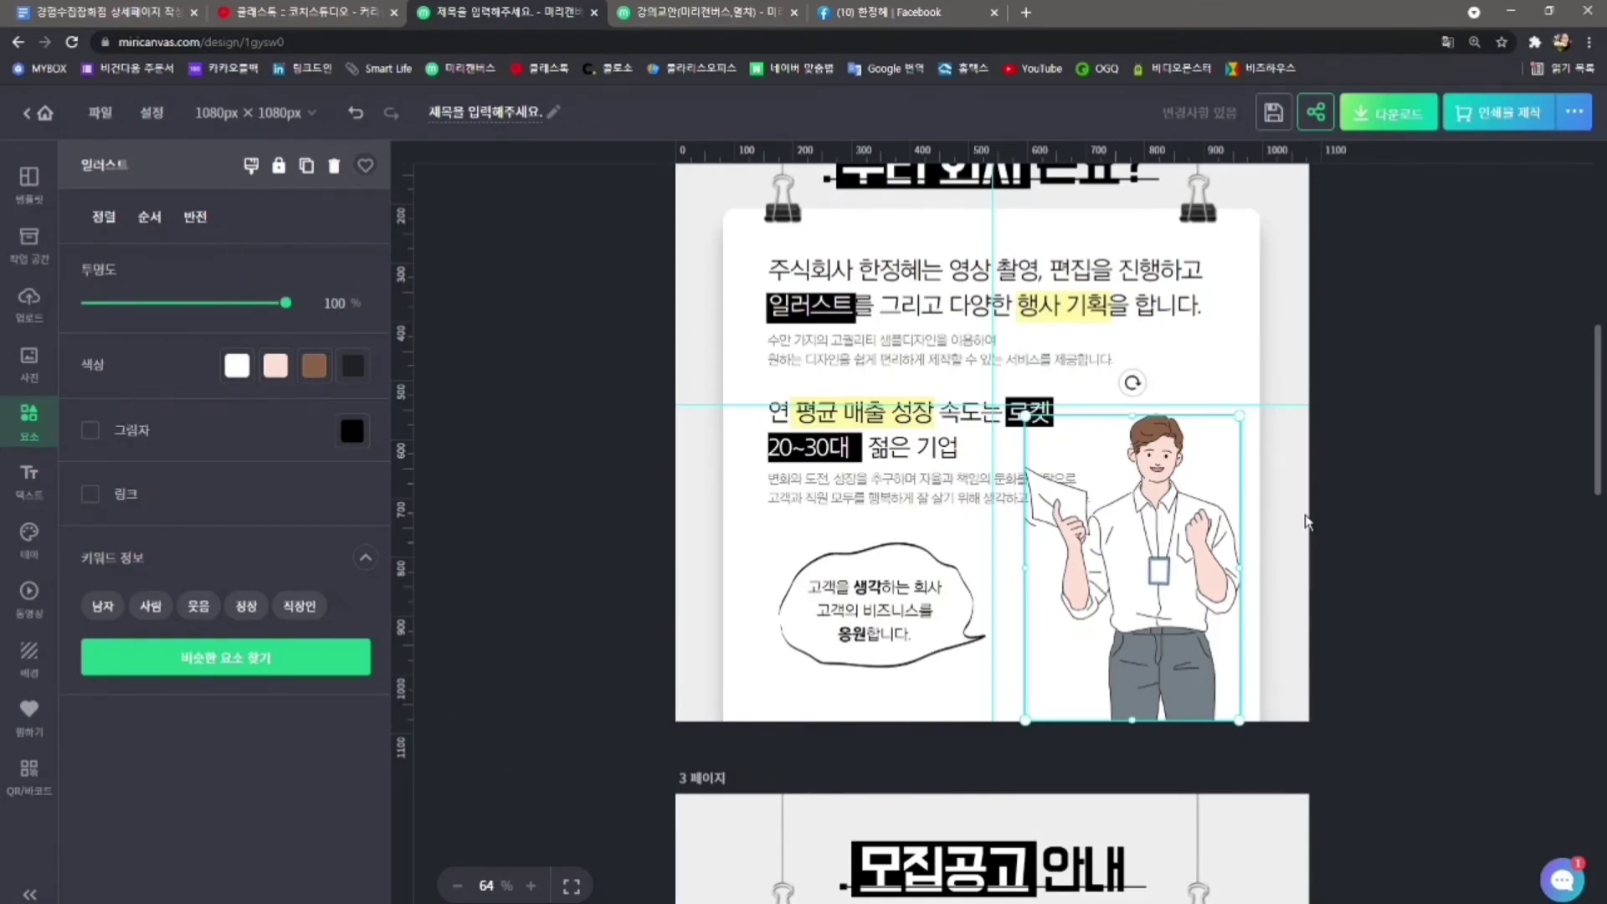
Set the small grey description text to 맨 앞으로 so it sits over the illustration
left_click(1505, 551)
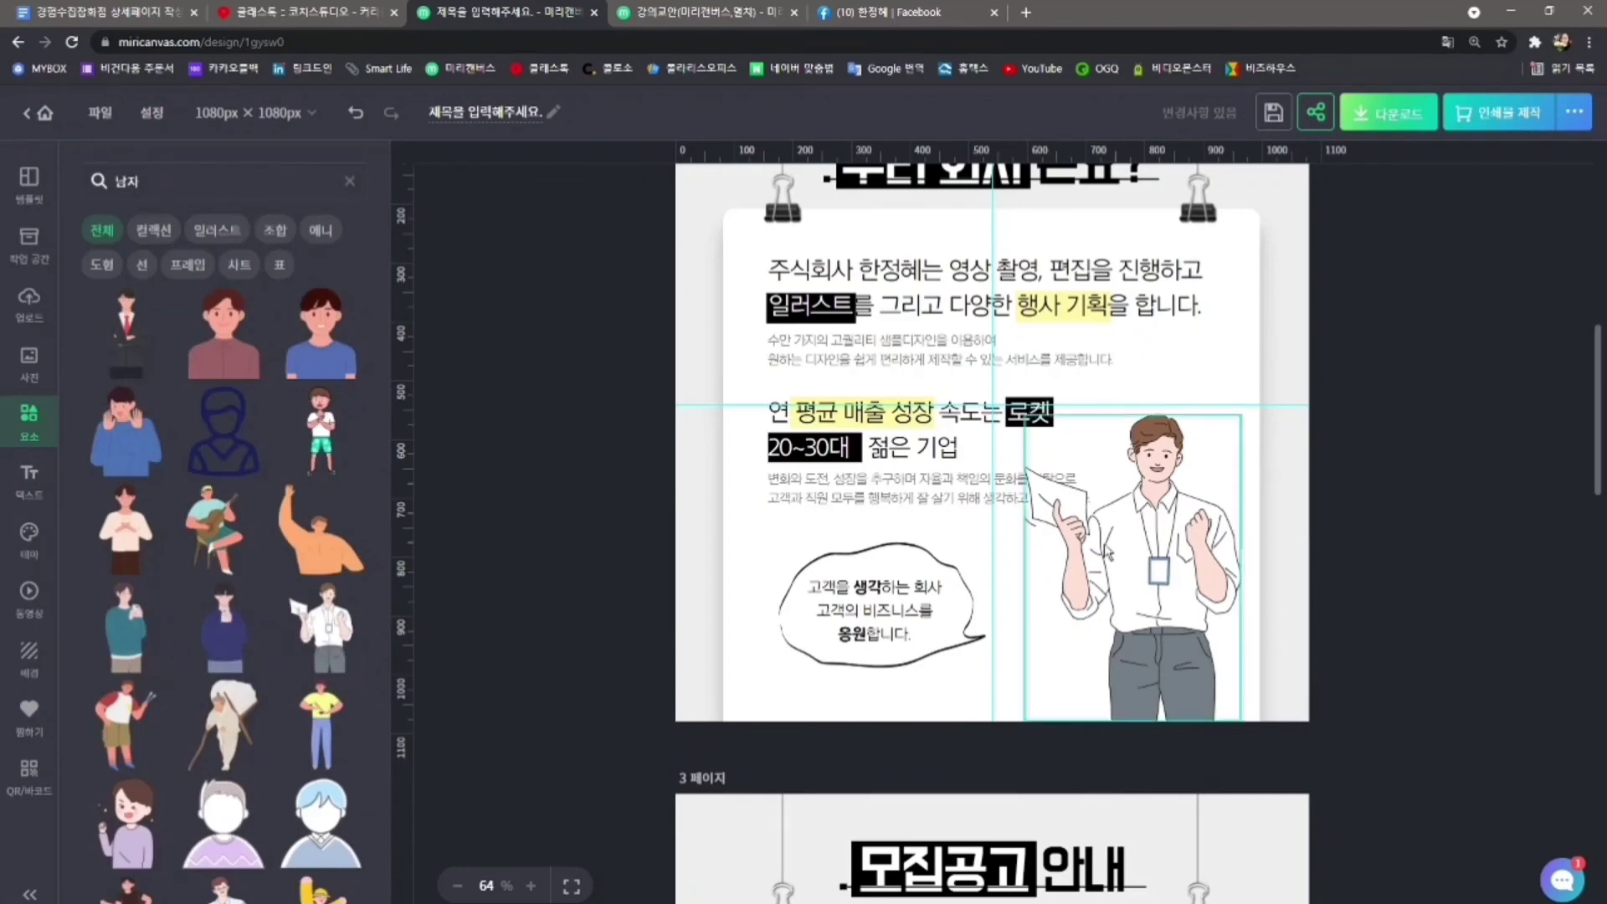
left_click(954, 499)
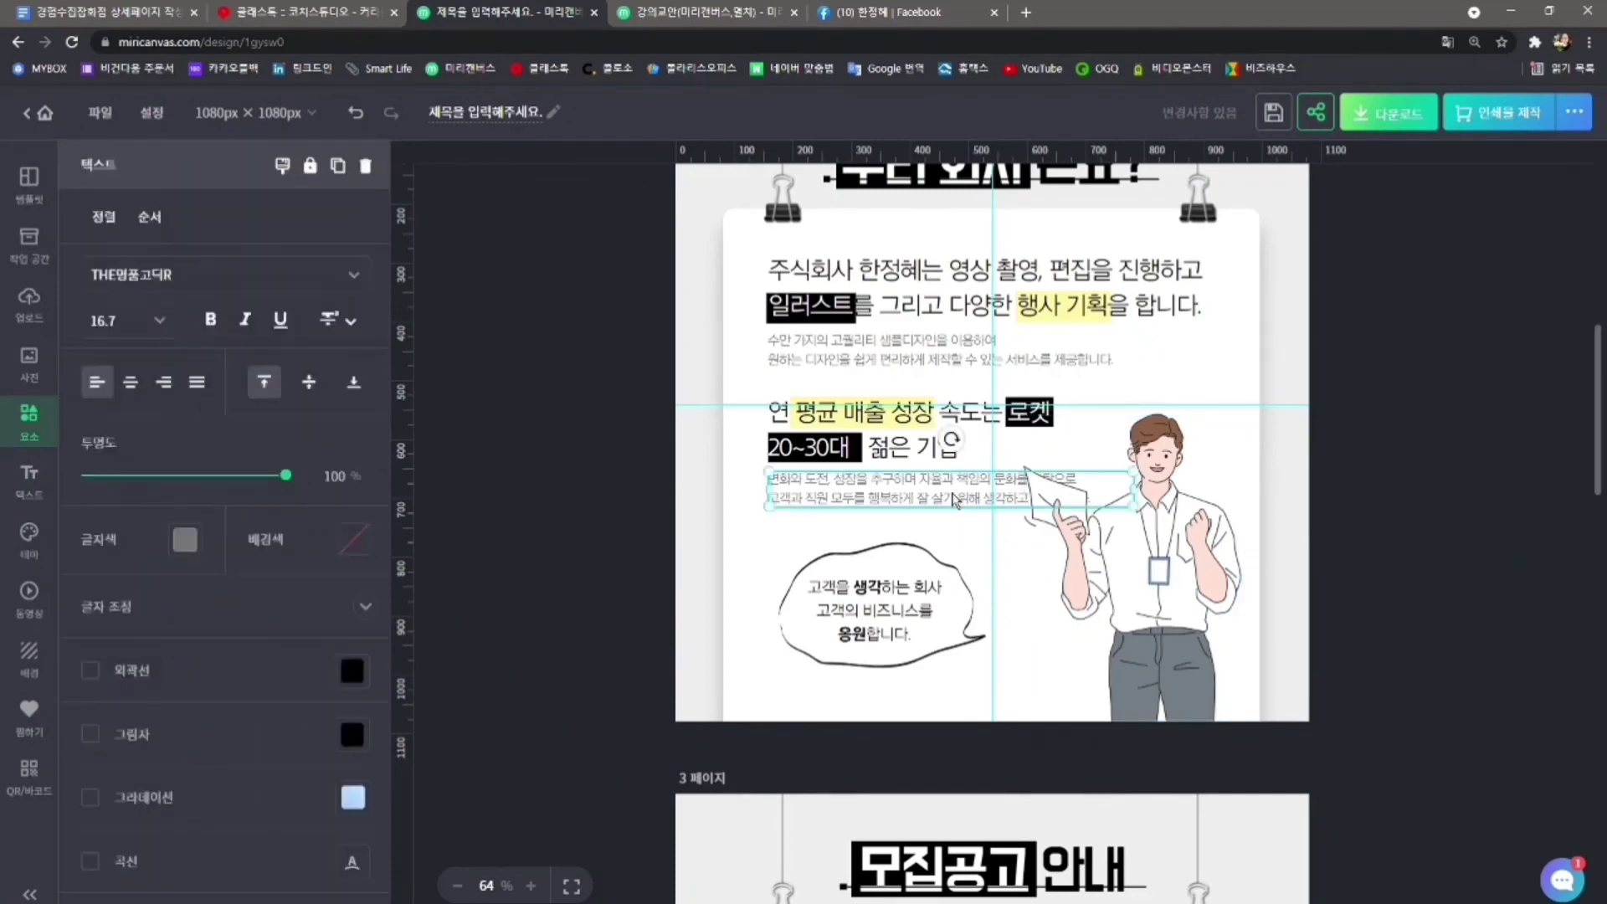
left_click(147, 219)
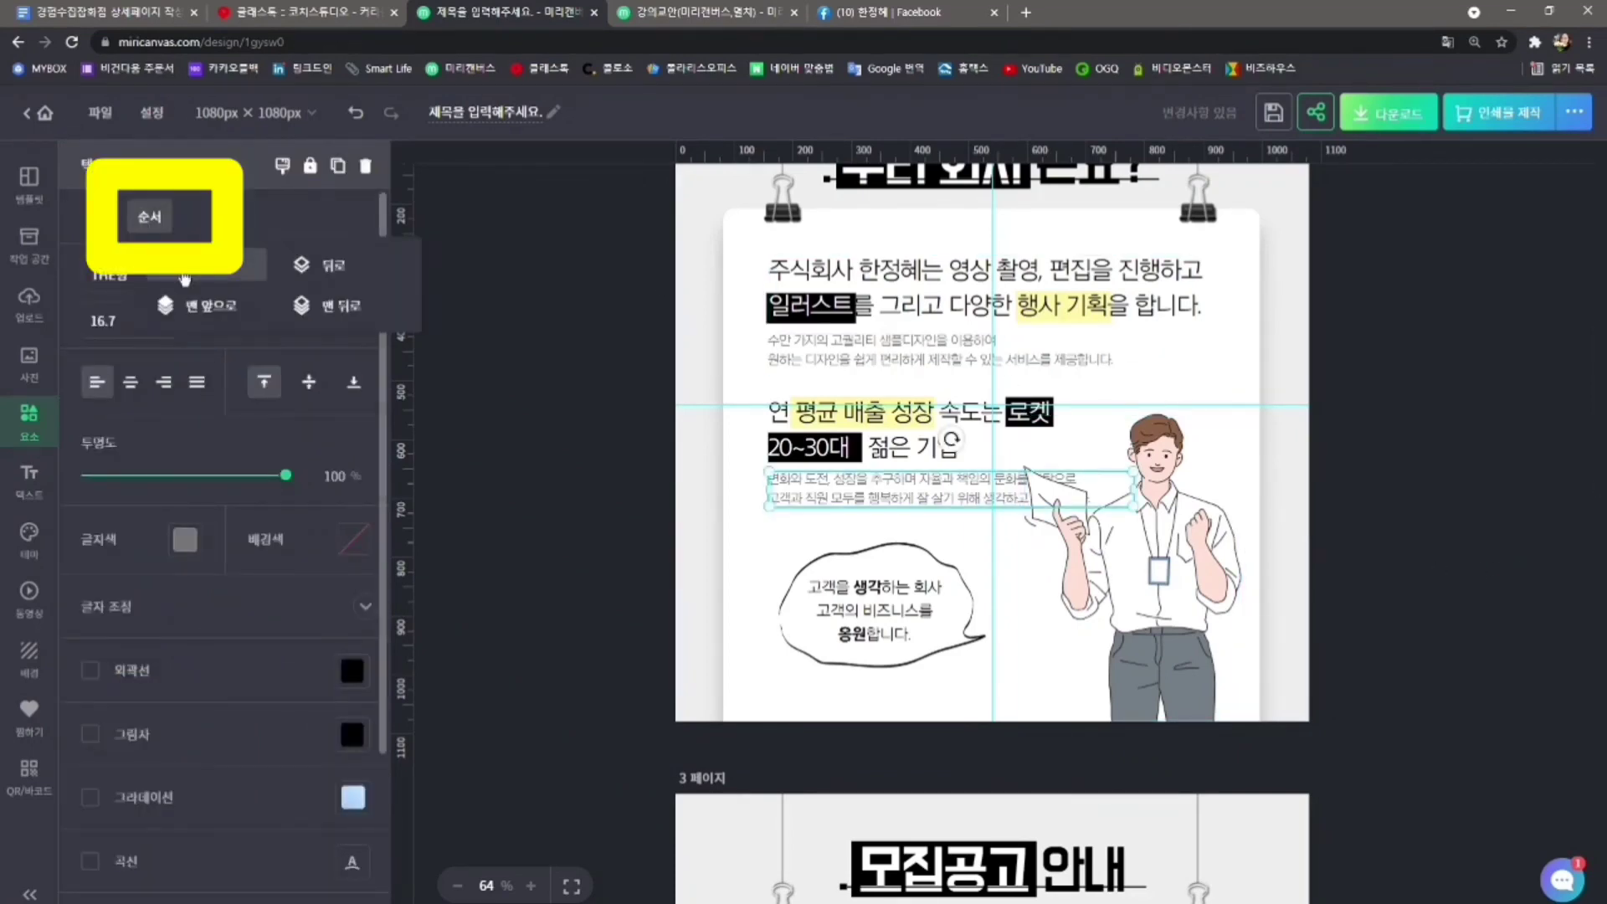
left_click(190, 306)
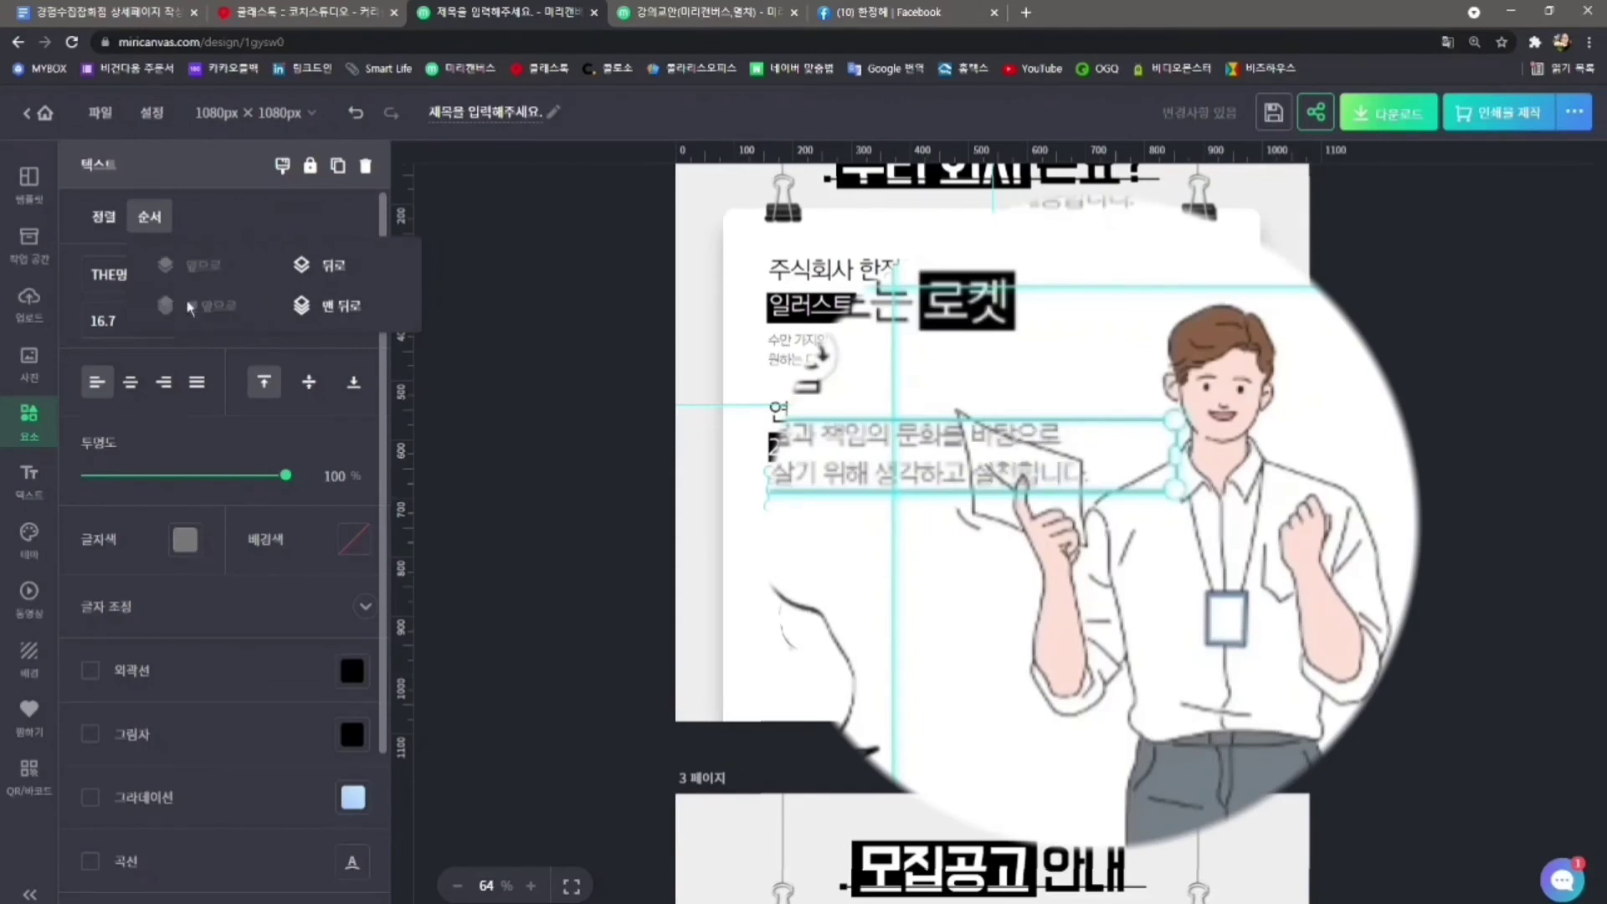
left_click(1466, 604)
scroll(1447, 601, "up", 3)
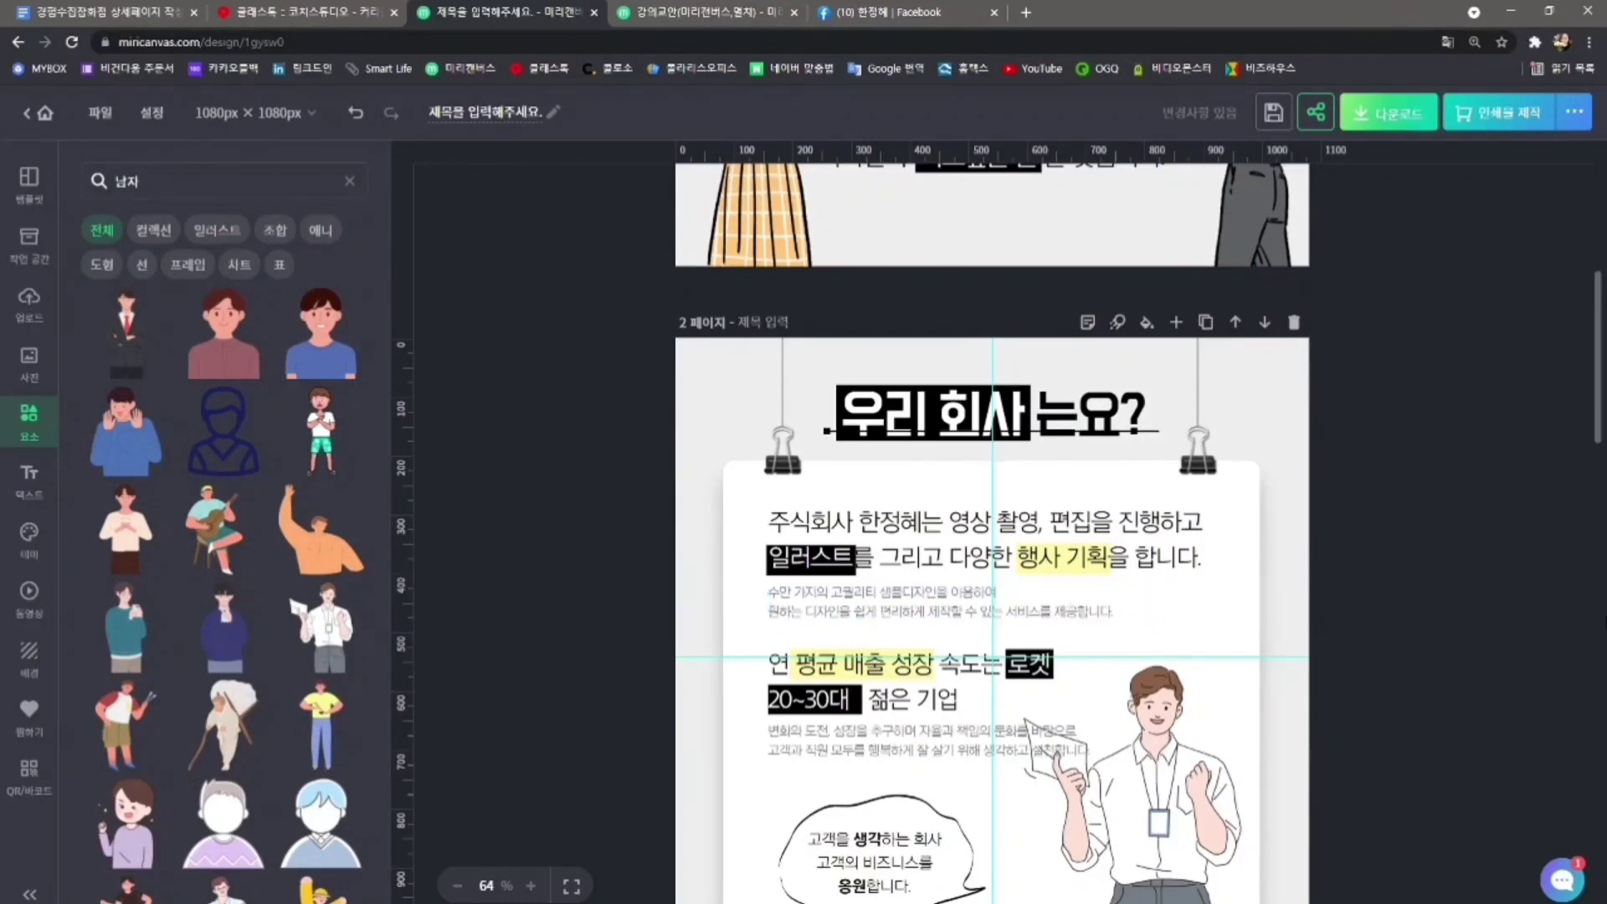
scroll(1515, 745, "down", 1)
left_click(1180, 733)
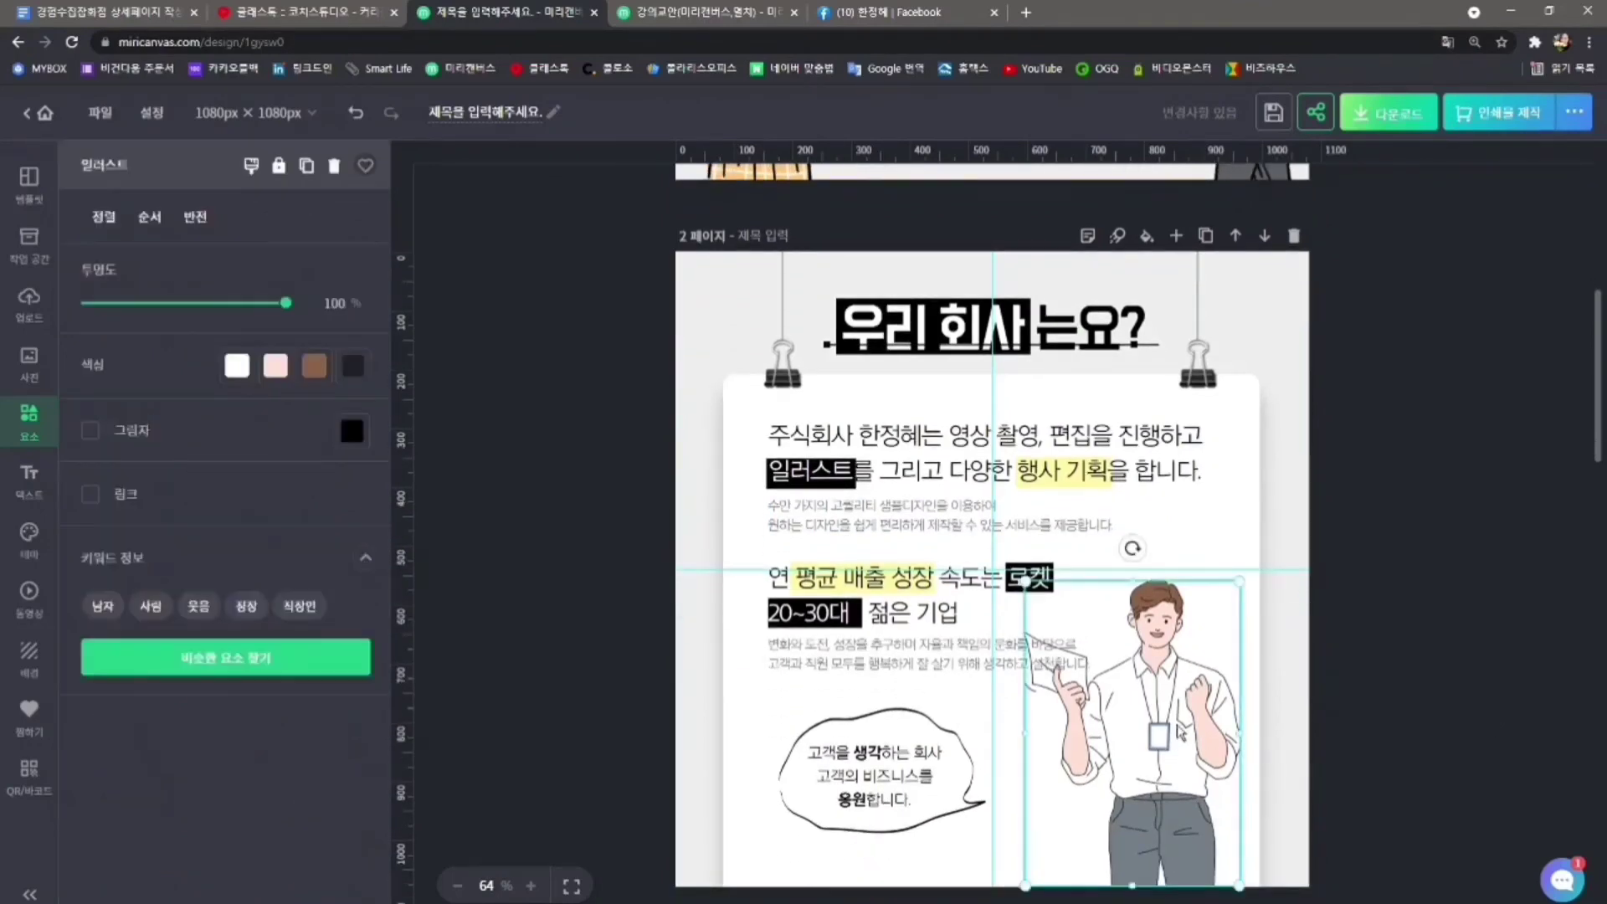